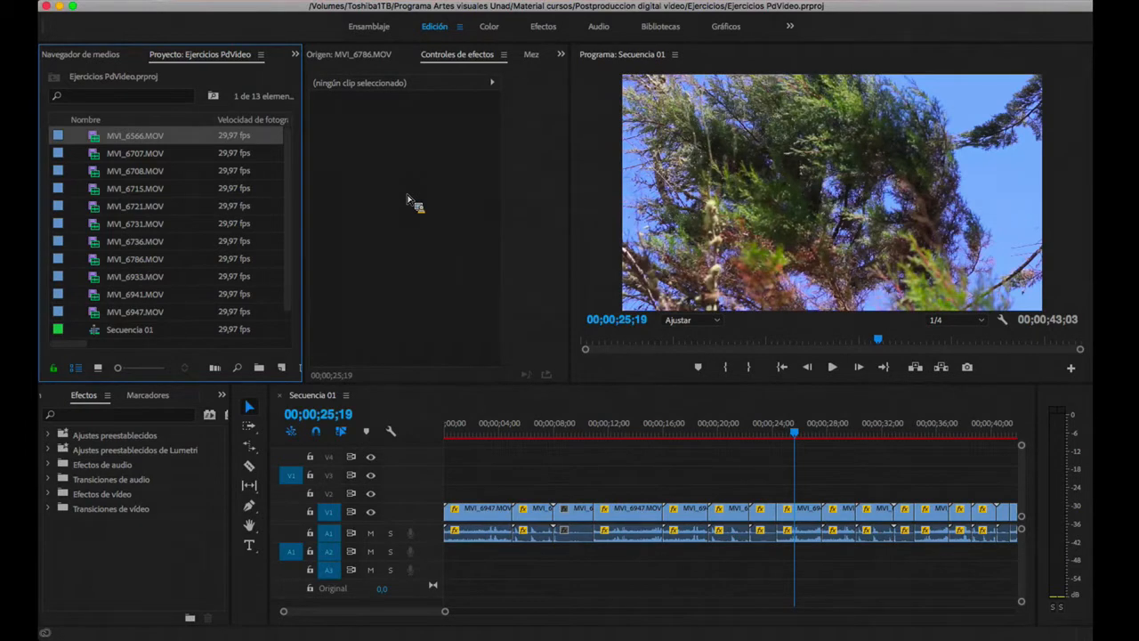
# Step: Look through the project's item list, selecting Secuencia 01 and the clip MVI_6709.MOV along the way
pyautogui.scroll(-1, 191, 238)
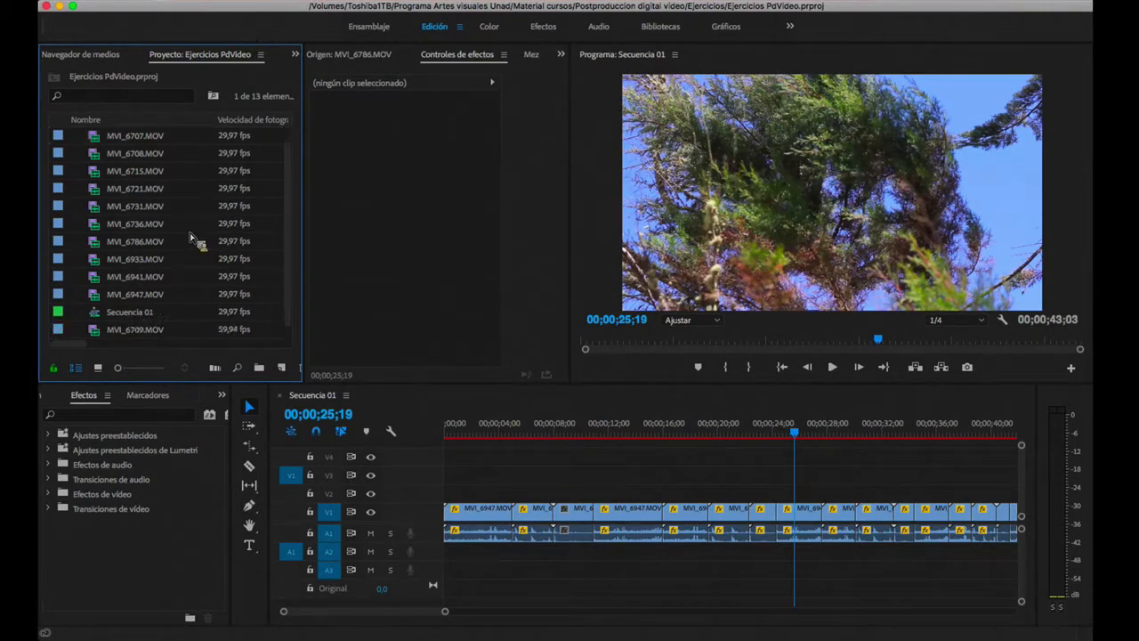
pyautogui.click(100, 316)
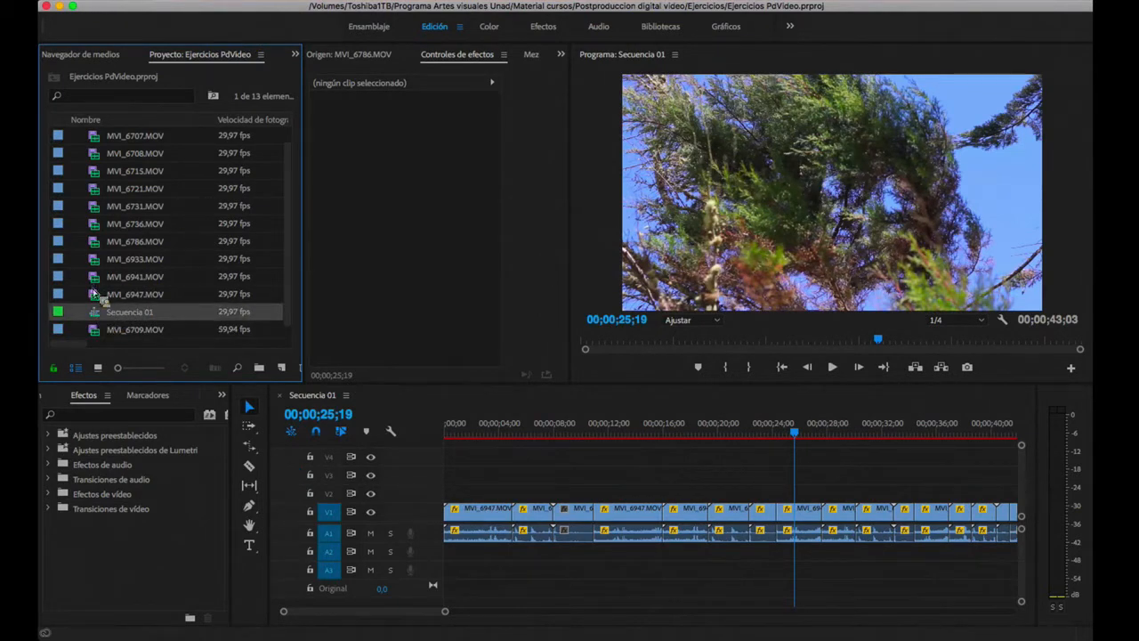
pyautogui.click(96, 329)
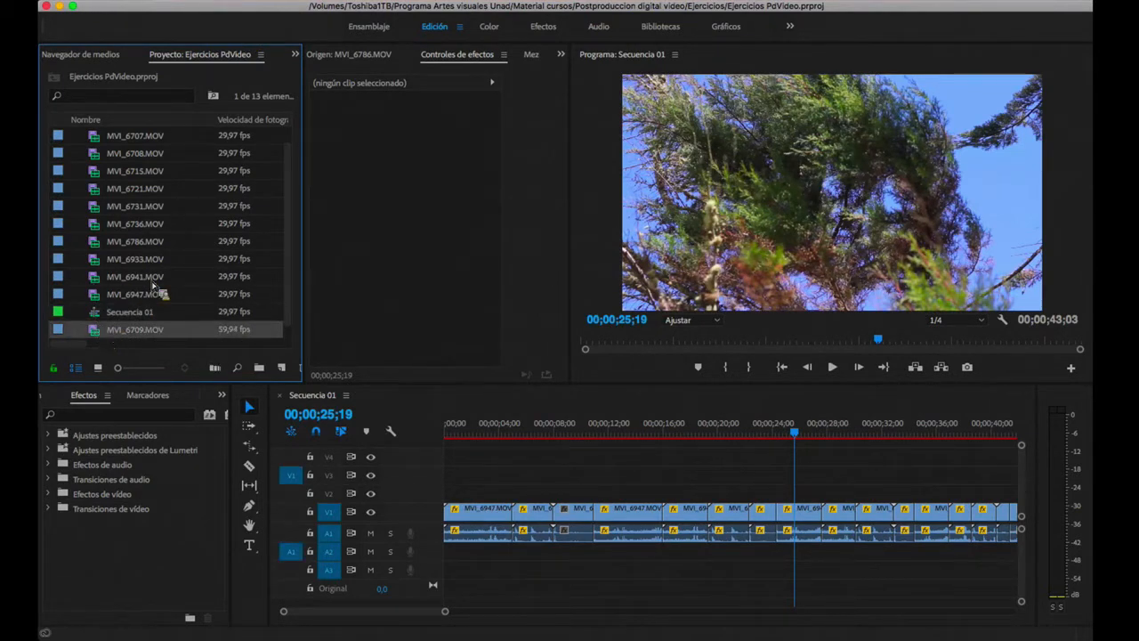
pyautogui.scroll(1, 156, 284)
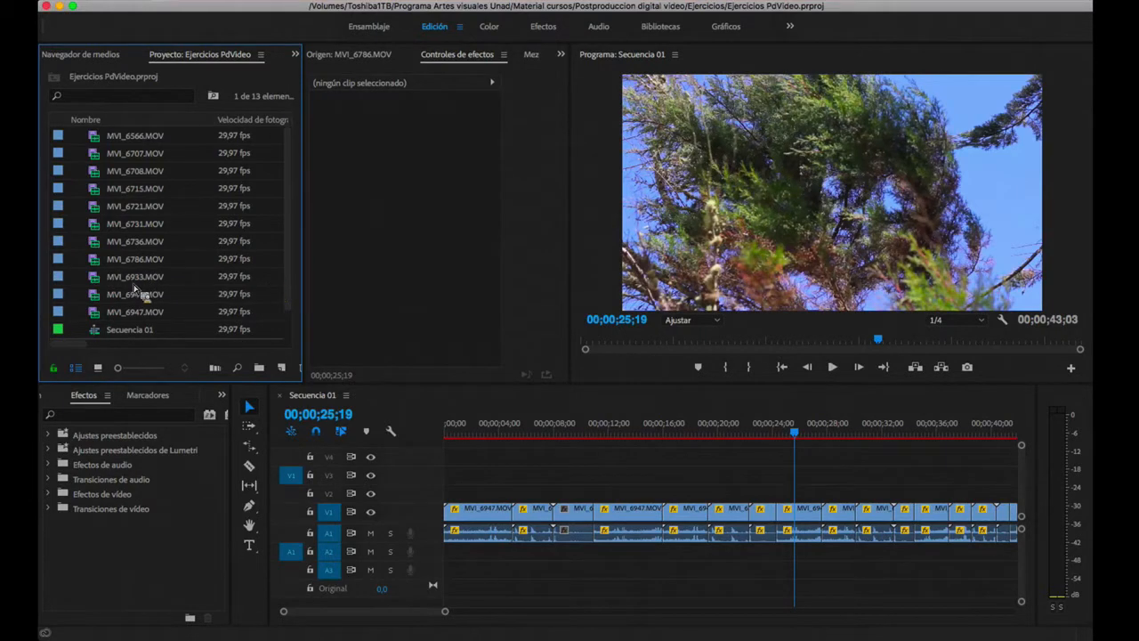
pyautogui.scroll(-1, 133, 307)
# Step: Display the project items as thumbnails, compare this with the list display, and browse through the clips
pyautogui.click(99, 368)
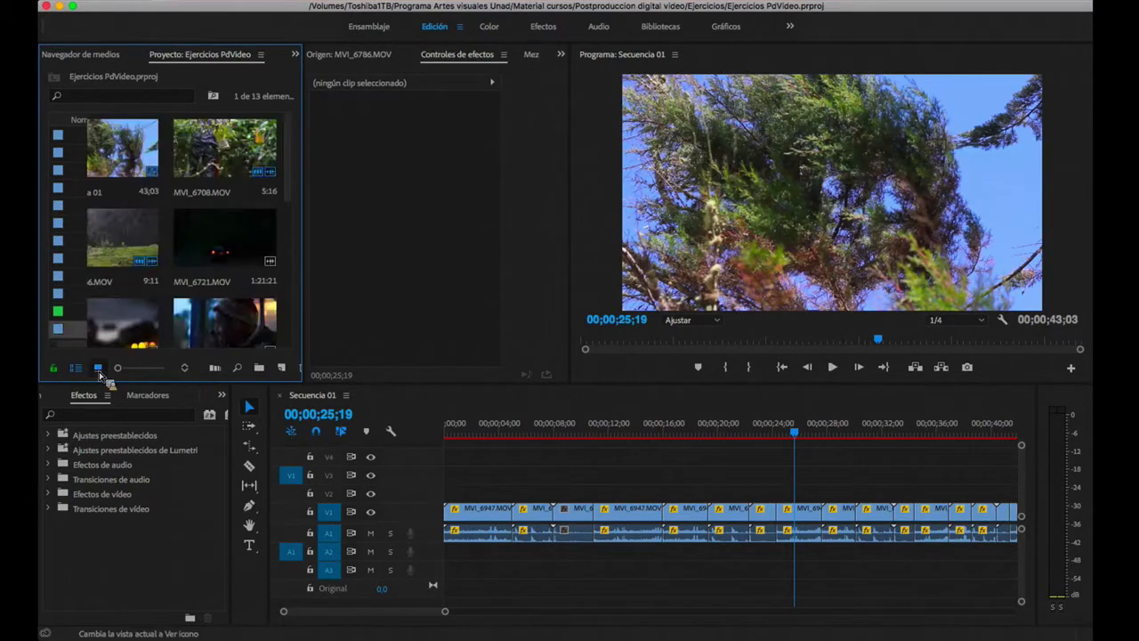
pyautogui.scroll(-5, 131, 263)
pyautogui.scroll(5, 148, 312)
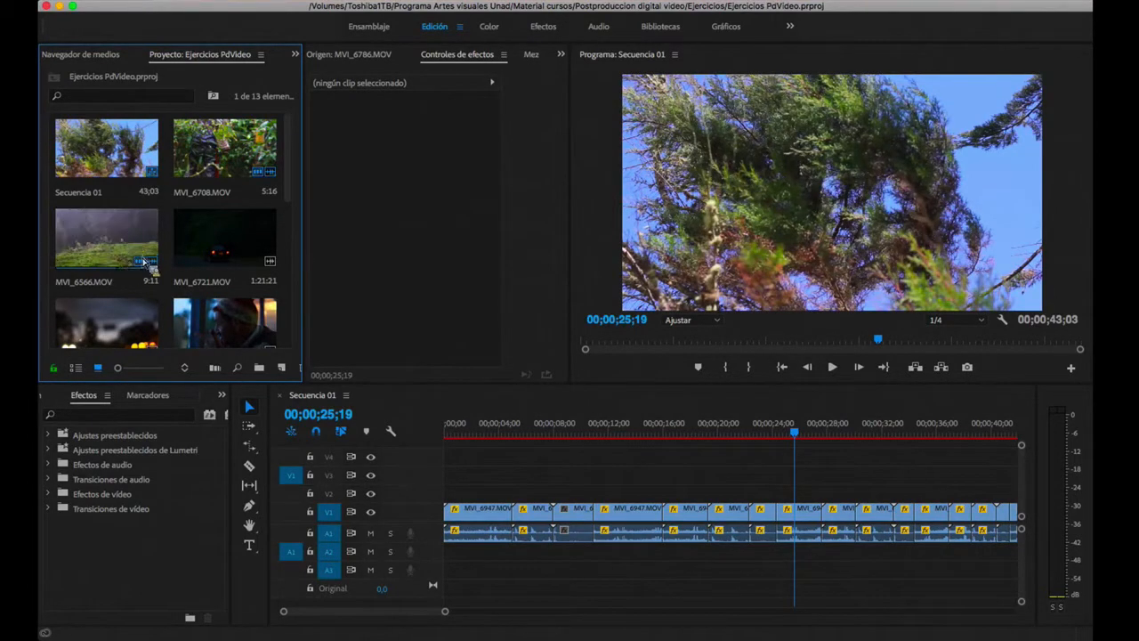
pyautogui.click(76, 367)
pyautogui.click(99, 369)
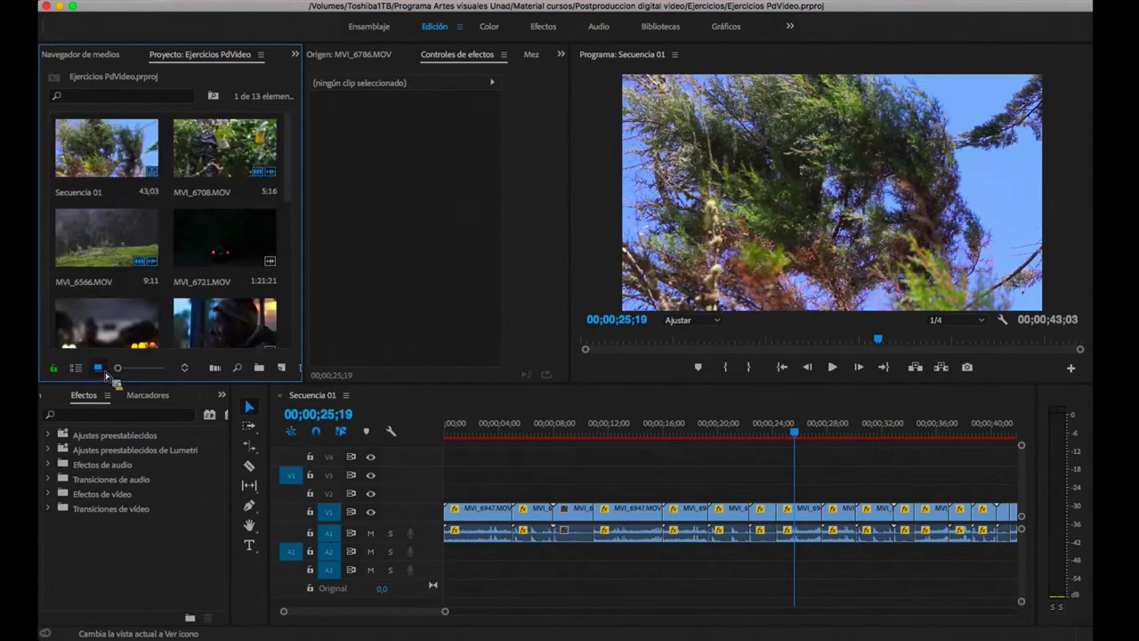
pyautogui.moveTo(117, 370)
pyautogui.mouseDown()
pyautogui.moveTo(136, 372)
pyautogui.moveTo(124, 372)
pyautogui.mouseUp()
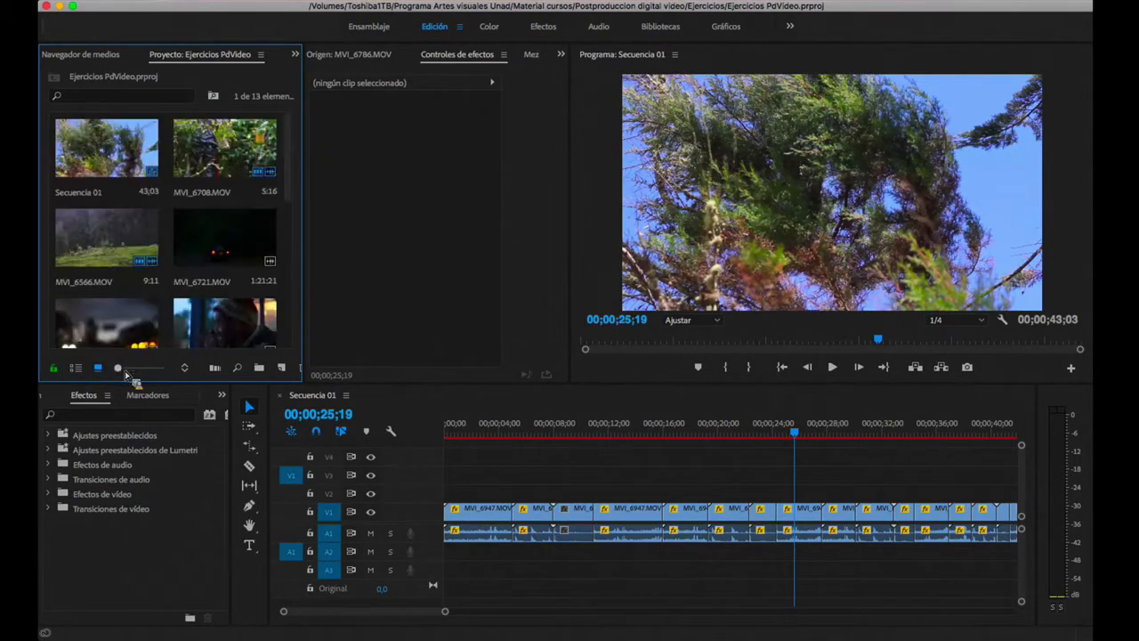
pyautogui.click(76, 368)
pyautogui.click(98, 367)
pyautogui.scroll(-5, 182, 234)
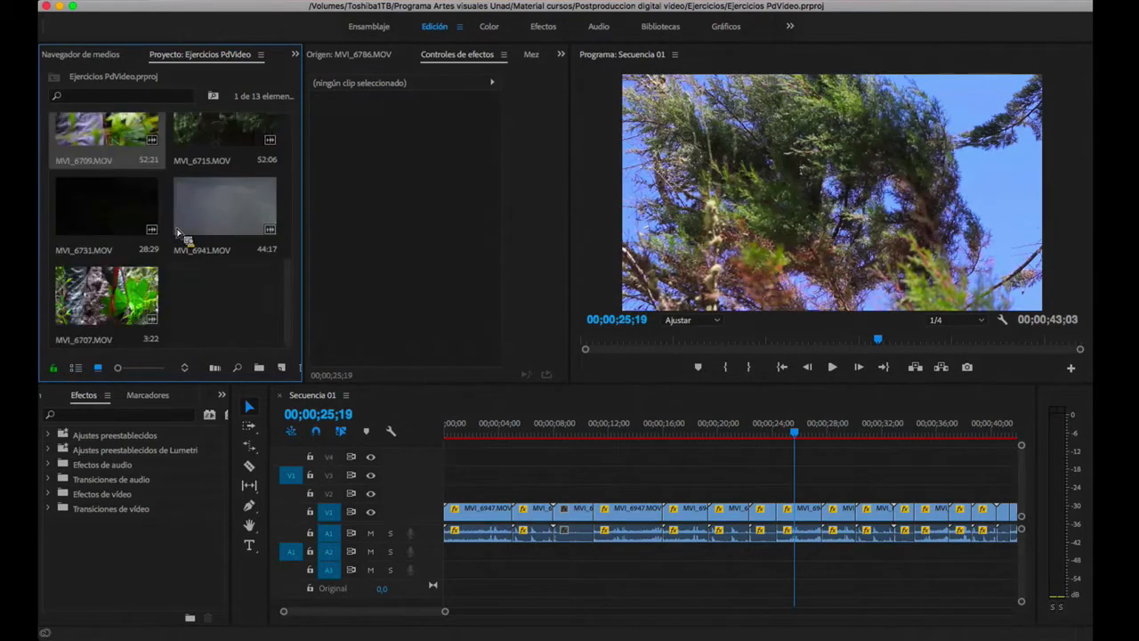
pyautogui.scroll(5, 178, 234)
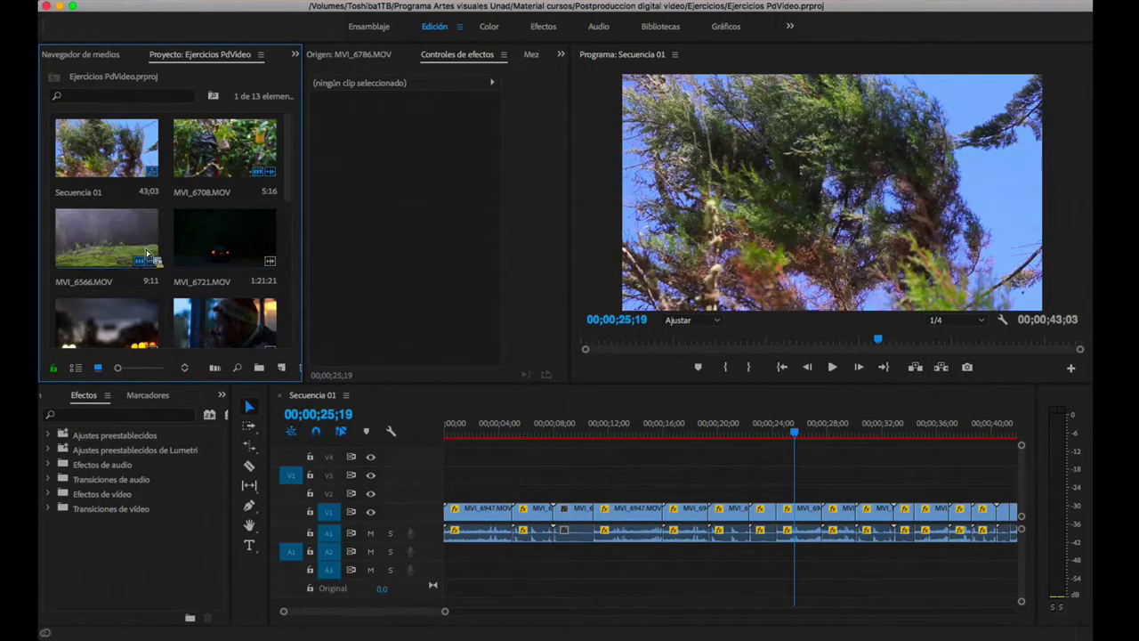
pyautogui.click(203, 3)
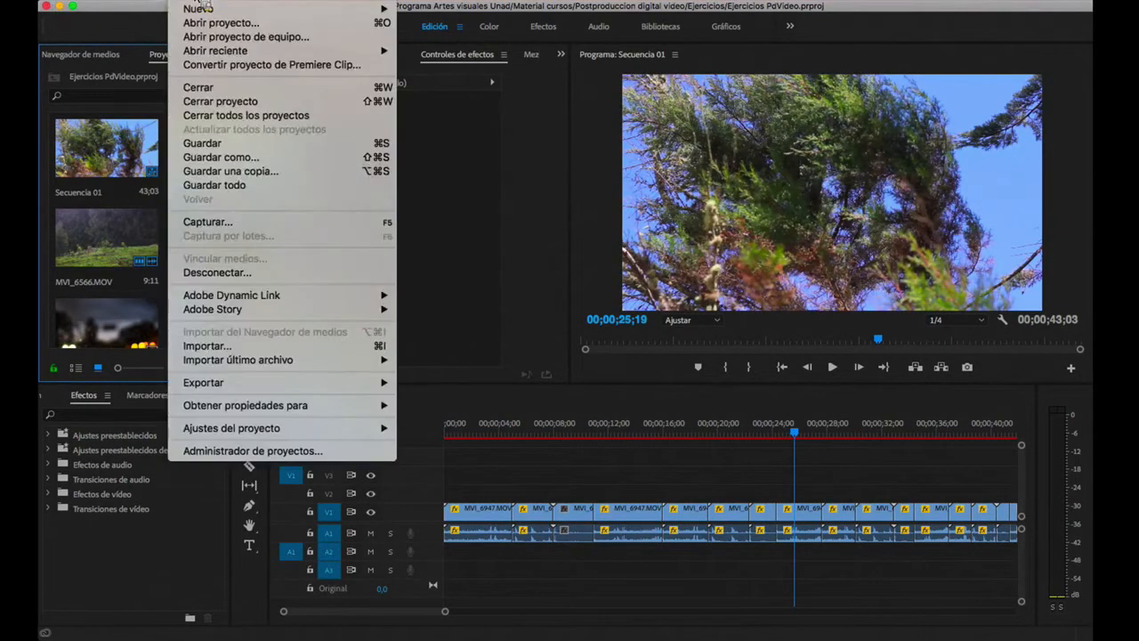
pyautogui.moveTo(318, 10)
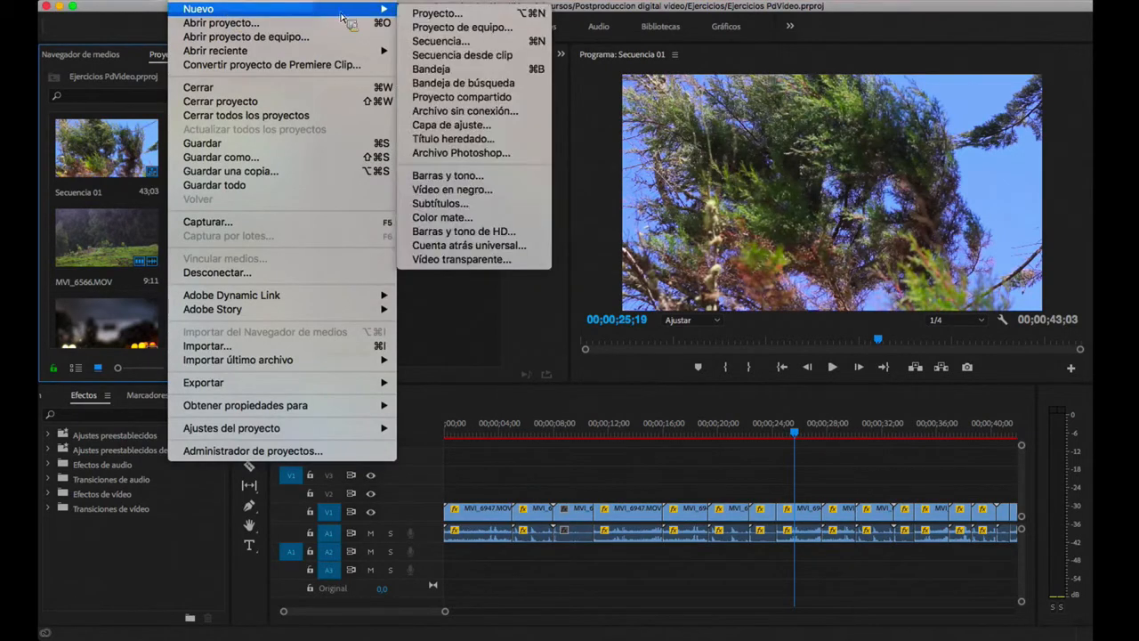
pyautogui.click(420, 12)
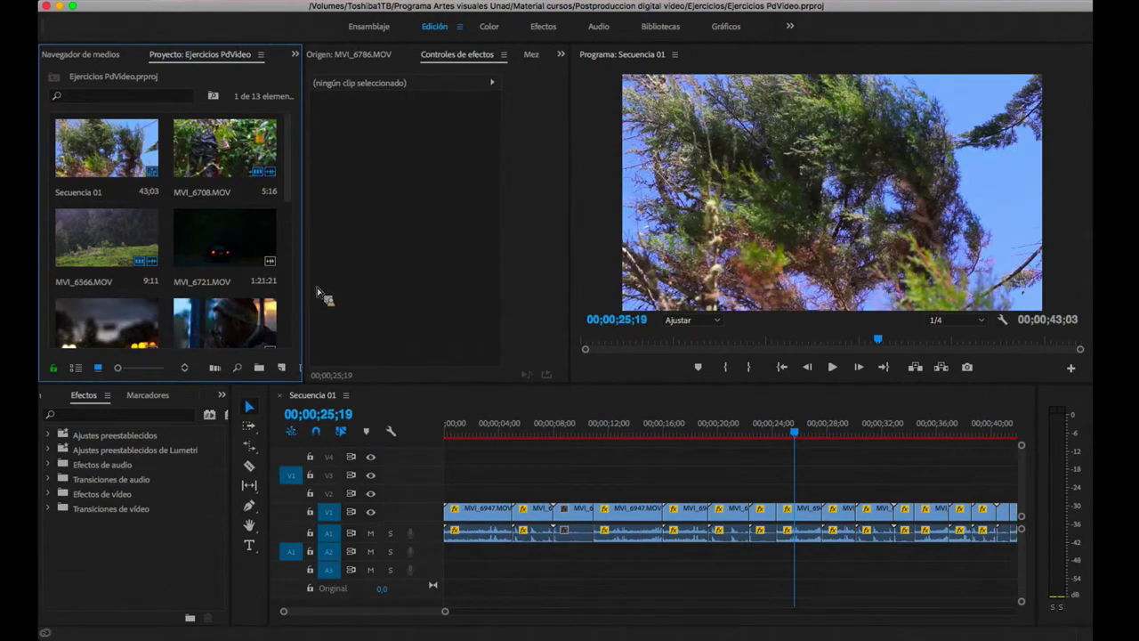
pyautogui.click(746, 548)
# Step: Start a new sequence and look over its available presets and general settings
pyautogui.click(281, 368)
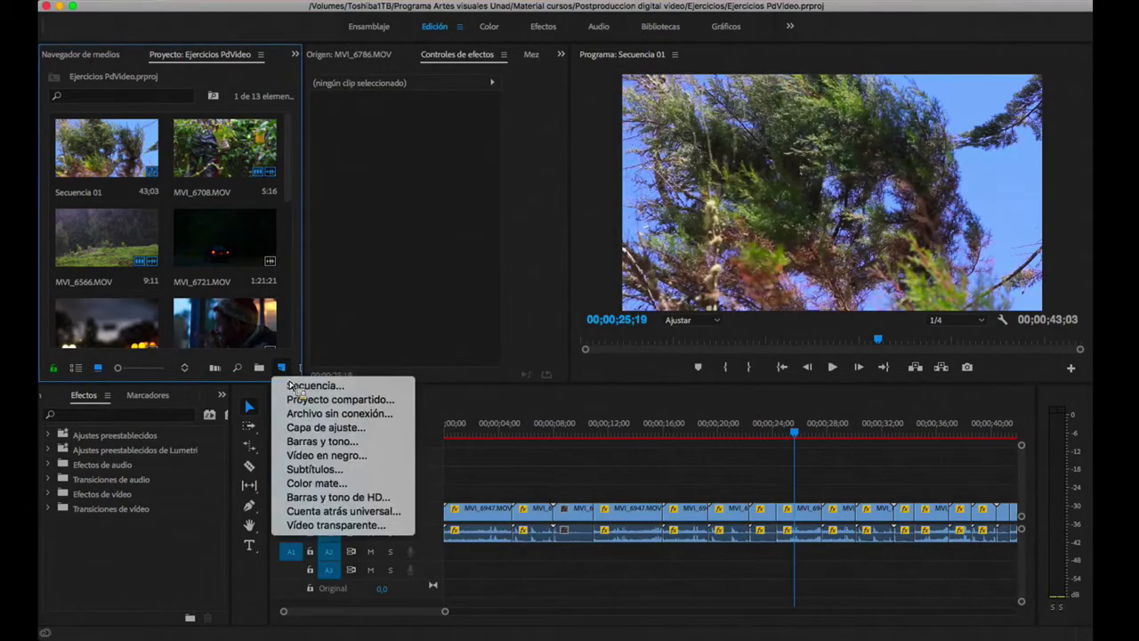
pyautogui.click(340, 395)
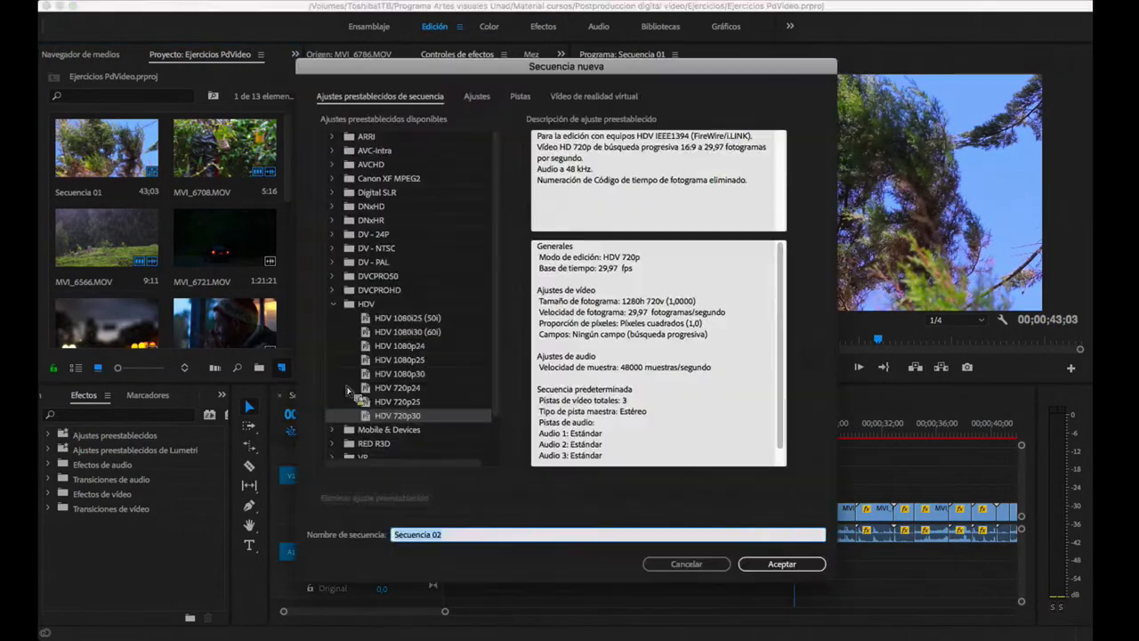
pyautogui.scroll(-3, 396, 303)
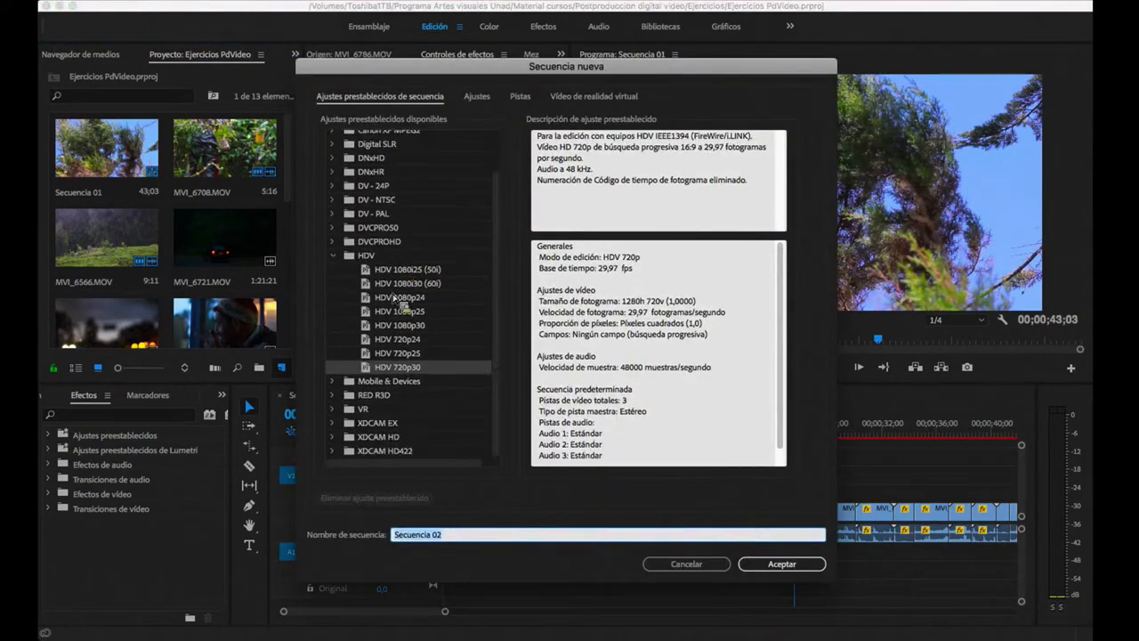
pyautogui.scroll(3, 395, 303)
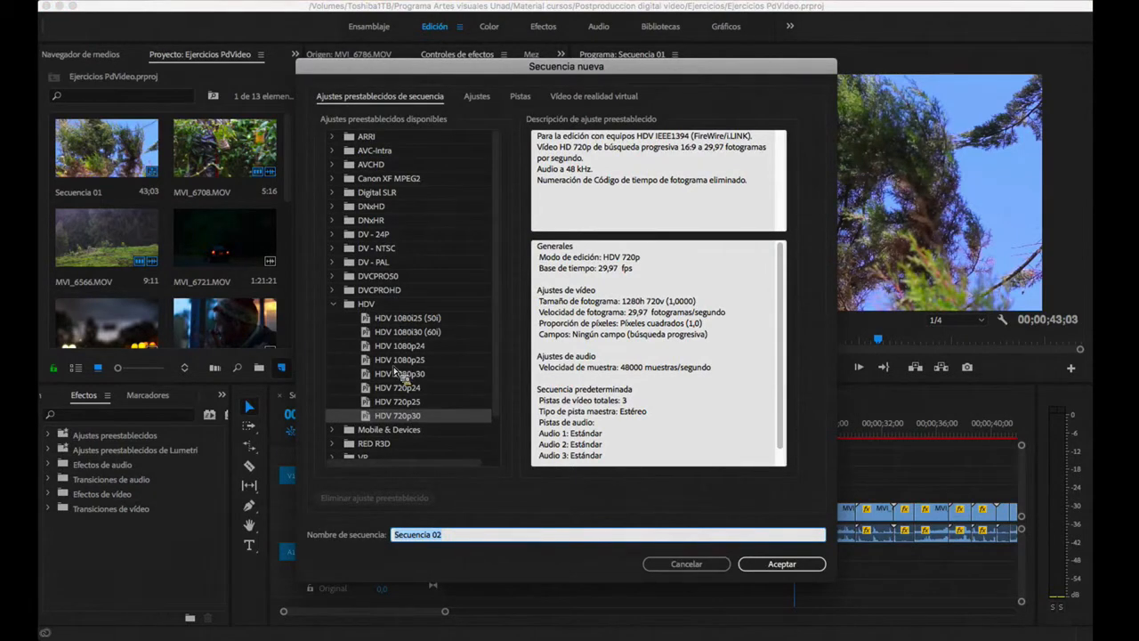
pyautogui.click(478, 97)
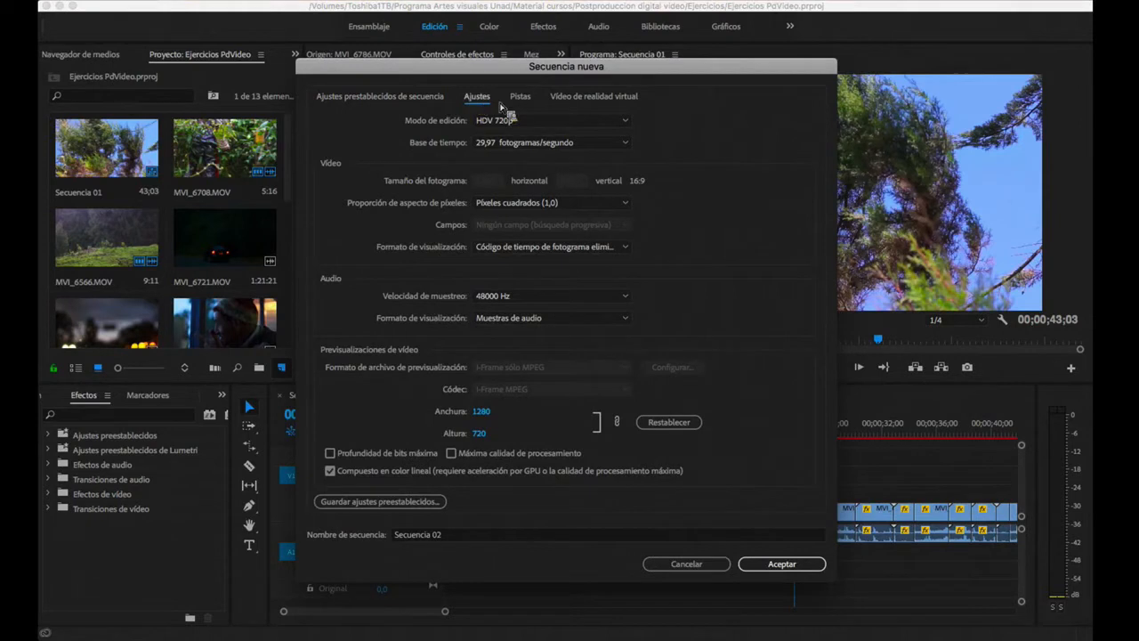
pyautogui.click(407, 96)
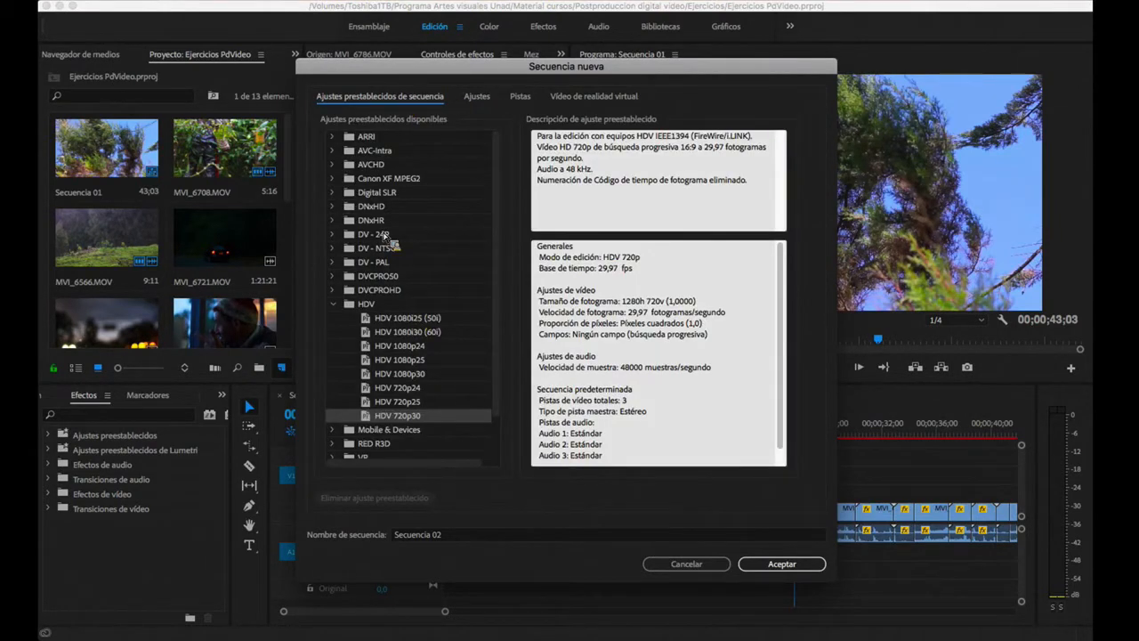
# Step: Examine the description of the XDCAM EX 1080i50 (HQ) preset and collapse the XDCAM EX group
pyautogui.scroll(-2, 382, 240)
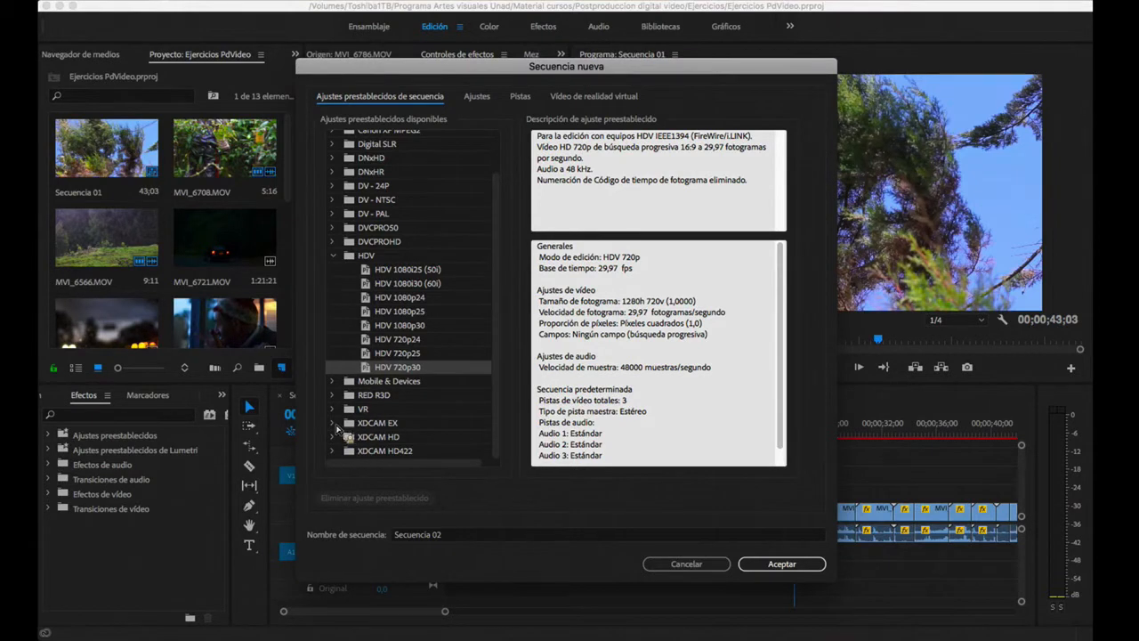
pyautogui.click(333, 426)
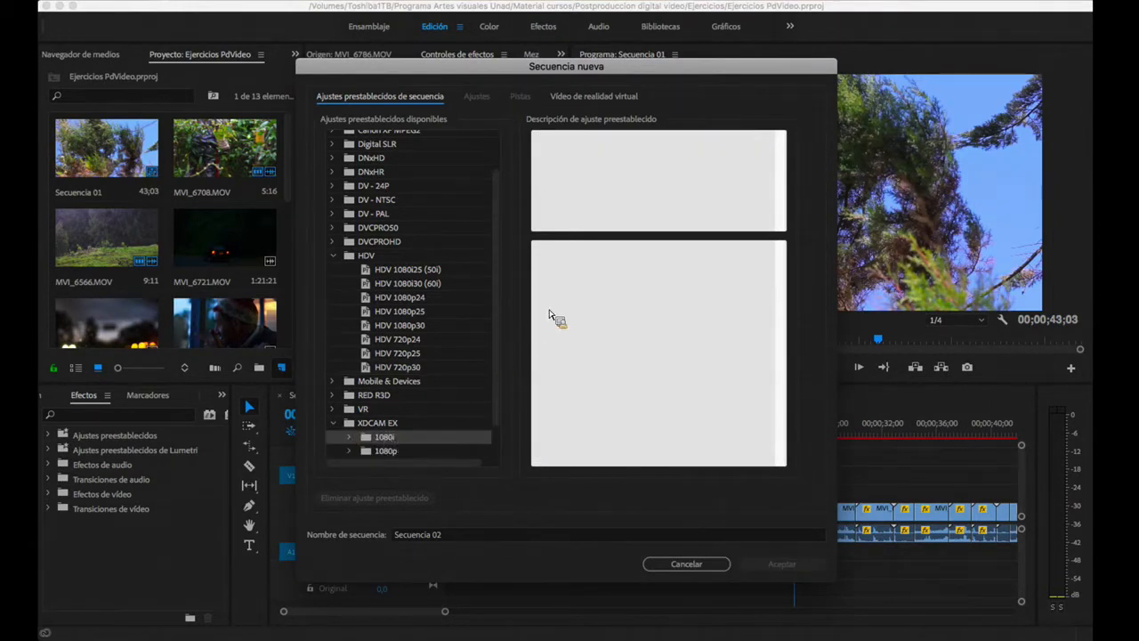
pyautogui.click(345, 440)
pyautogui.click(414, 452)
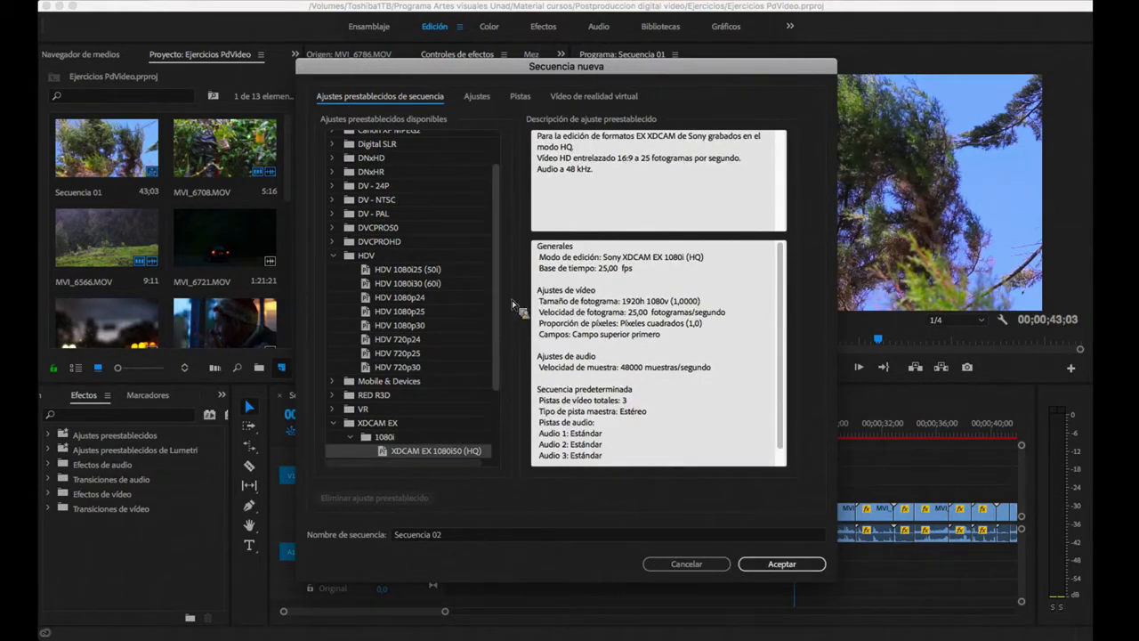
pyautogui.moveTo(537, 141); pyautogui.dragTo(632, 145)
pyautogui.click(620, 152)
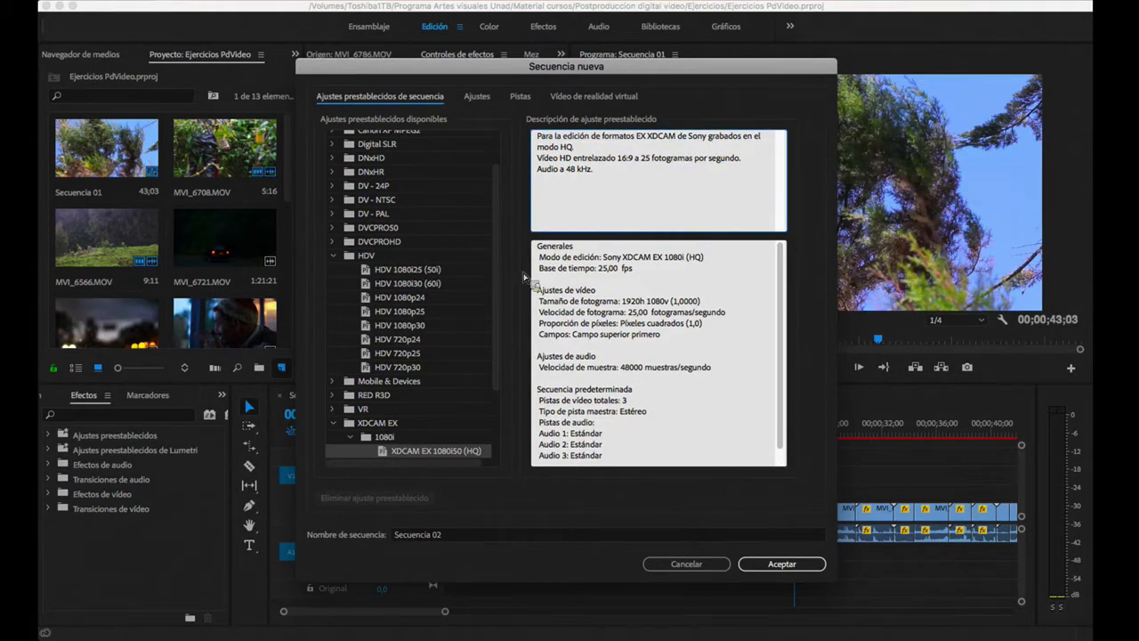
pyautogui.click(334, 423)
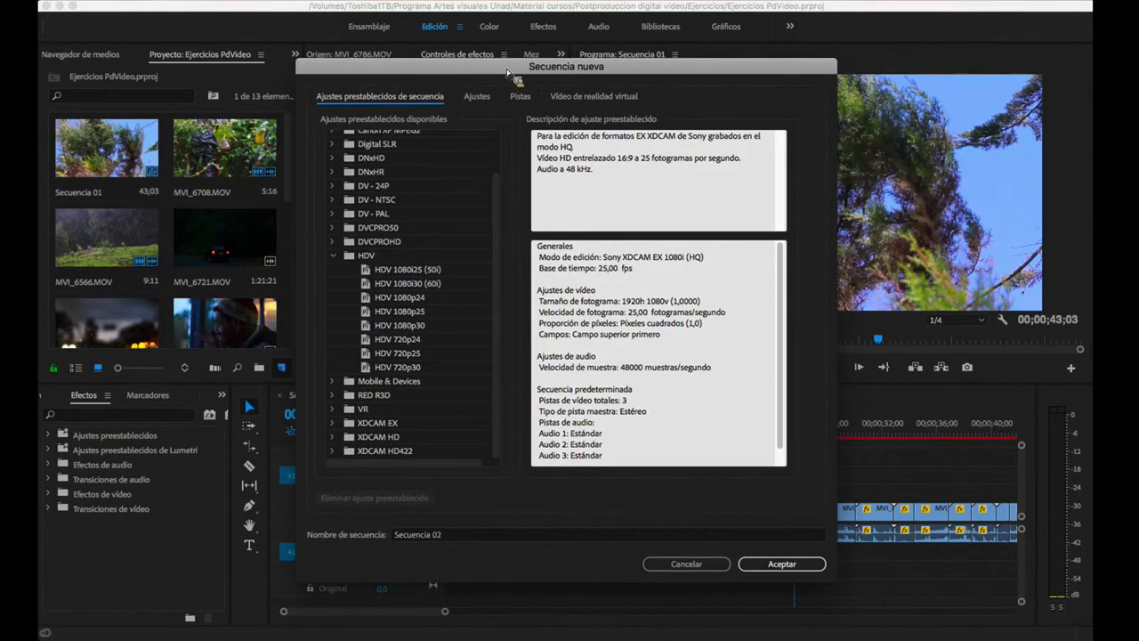
# Step: Compare the HDV 720p24 and 720p25 presets and create the sequence Secuencia 02 with the HDV 720p30 preset
pyautogui.click(397, 345)
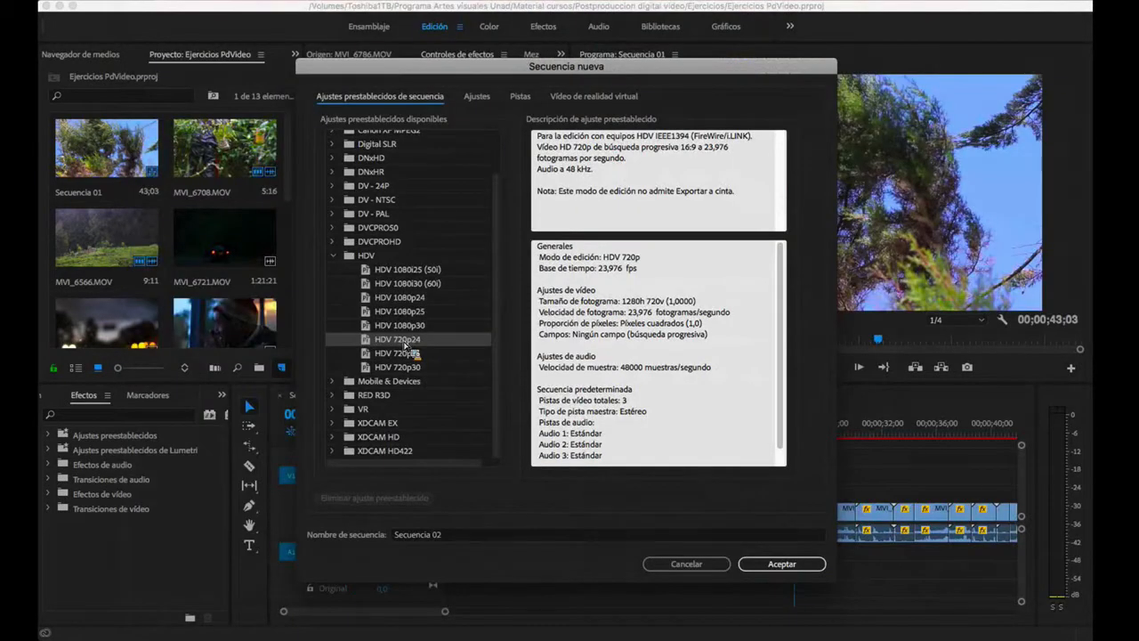
pyautogui.click(404, 353)
pyautogui.click(405, 368)
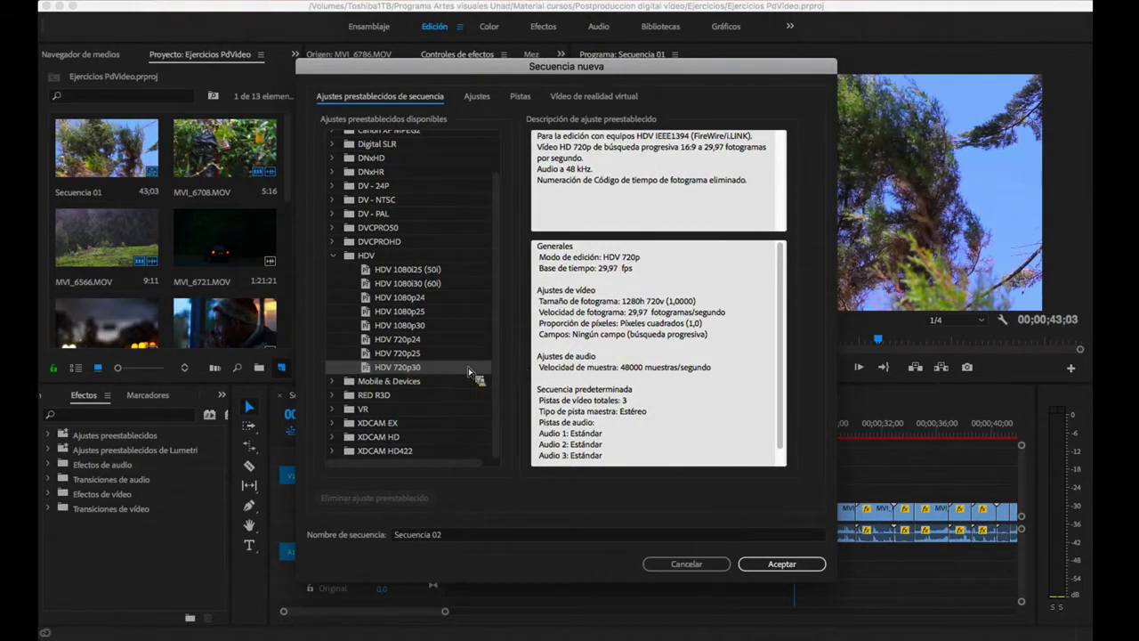
pyautogui.click(783, 564)
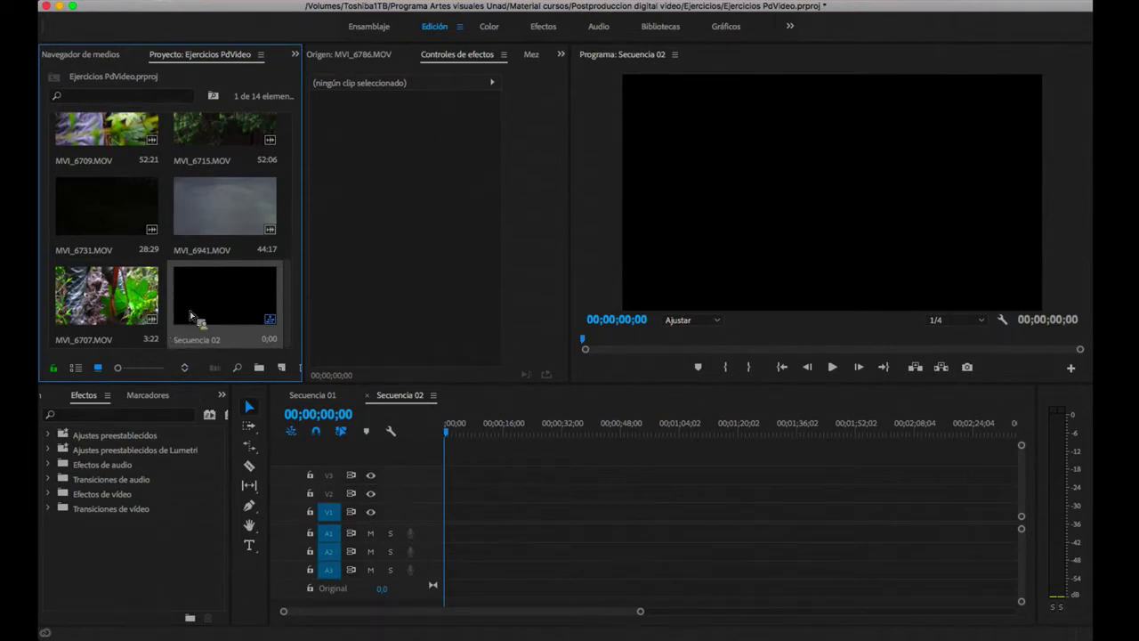
# Step: Display the project items as a list and select Secuencia 02 without renaming it
pyautogui.click(76, 368)
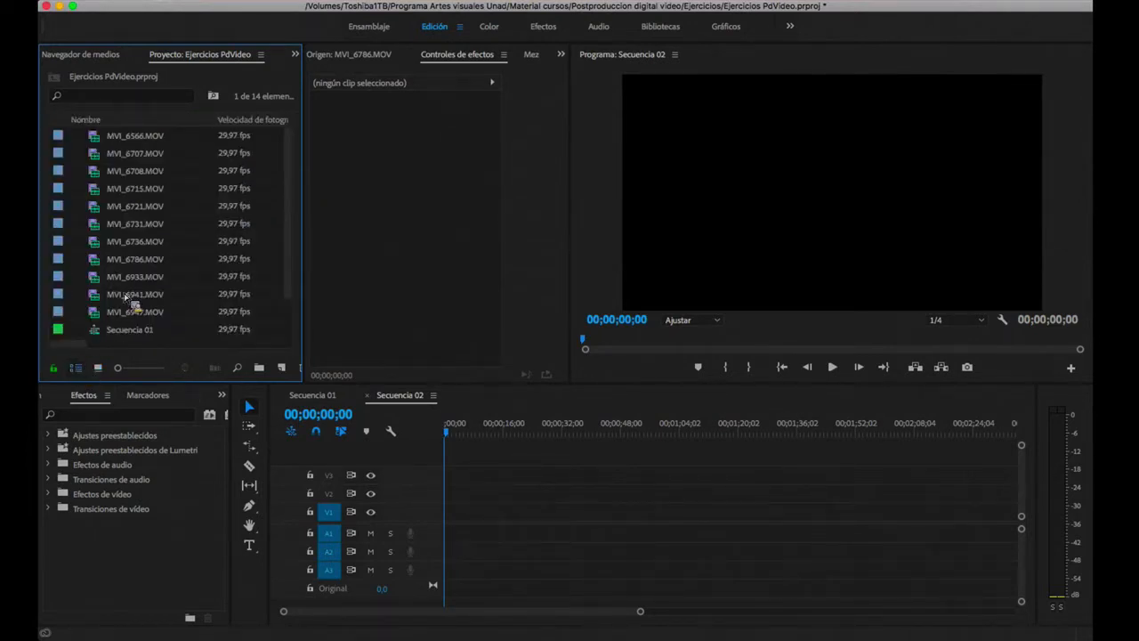
pyautogui.click(148, 330)
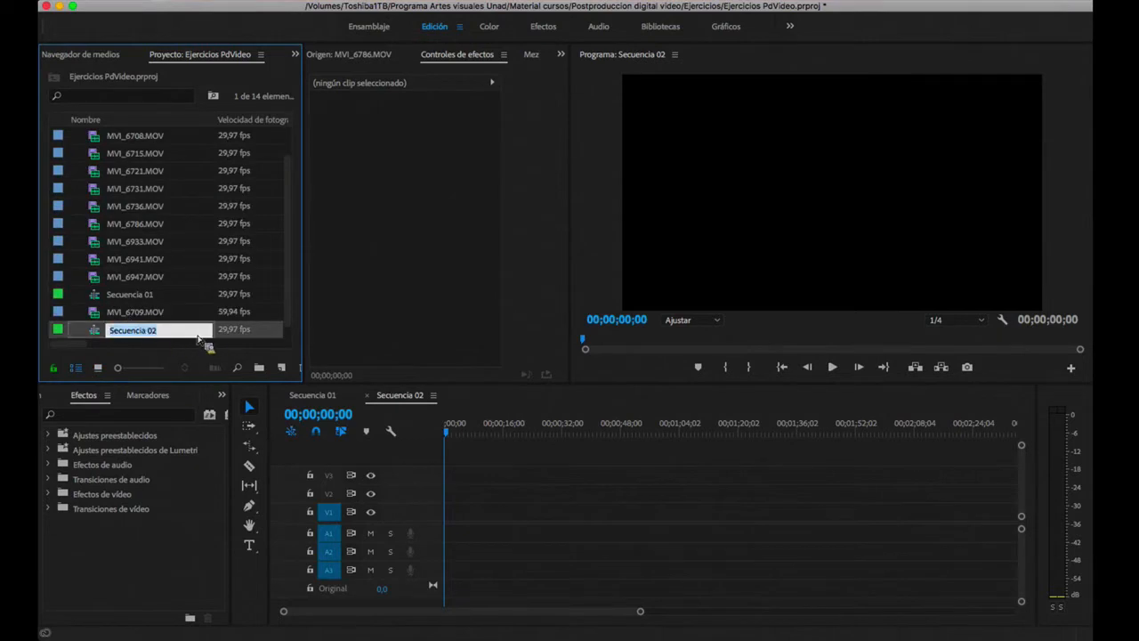
pyautogui.click(96, 336)
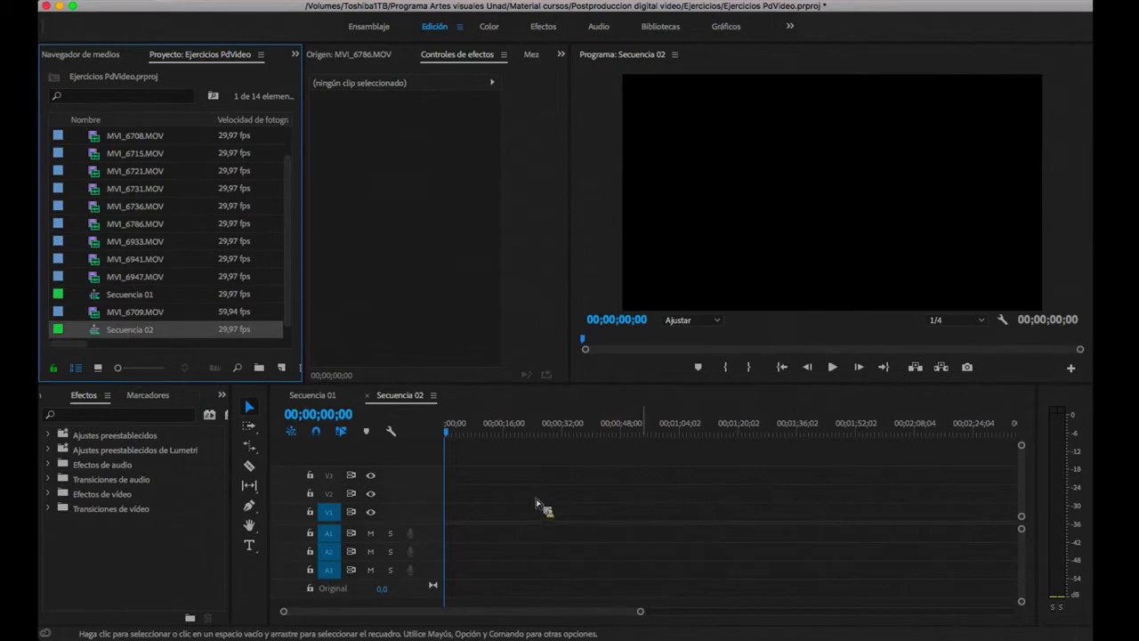
# Step: Move the playhead along the empty Secuencia 02 timeline and return it to the start
pyautogui.click(516, 433)
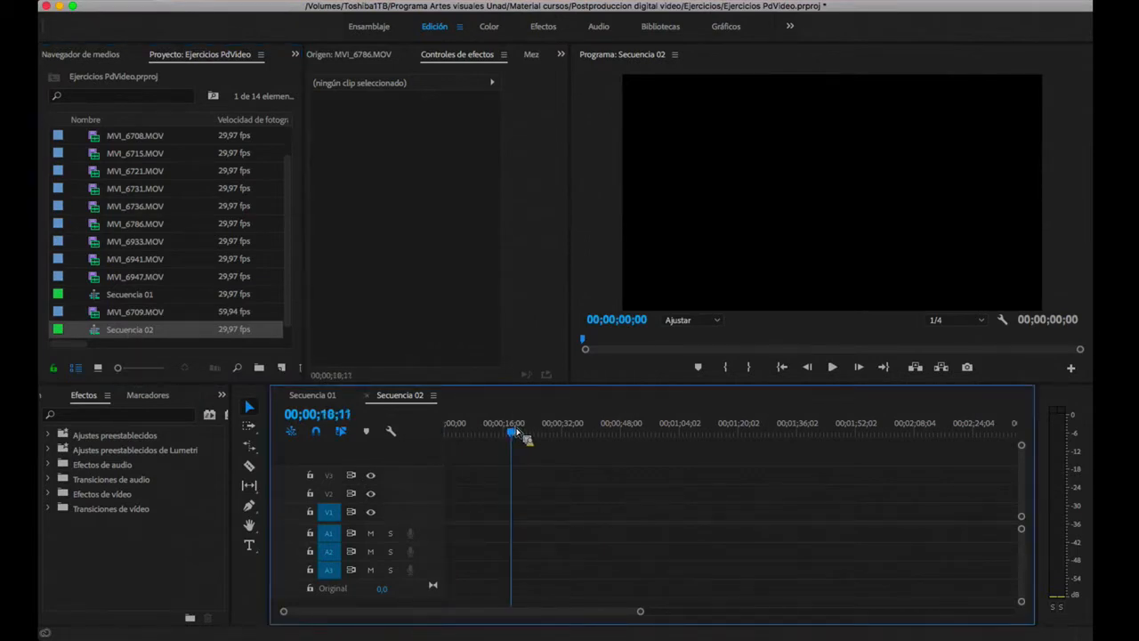
pyautogui.press('Home')
pyautogui.moveTo(514, 437); pyautogui.dragTo(426, 442)
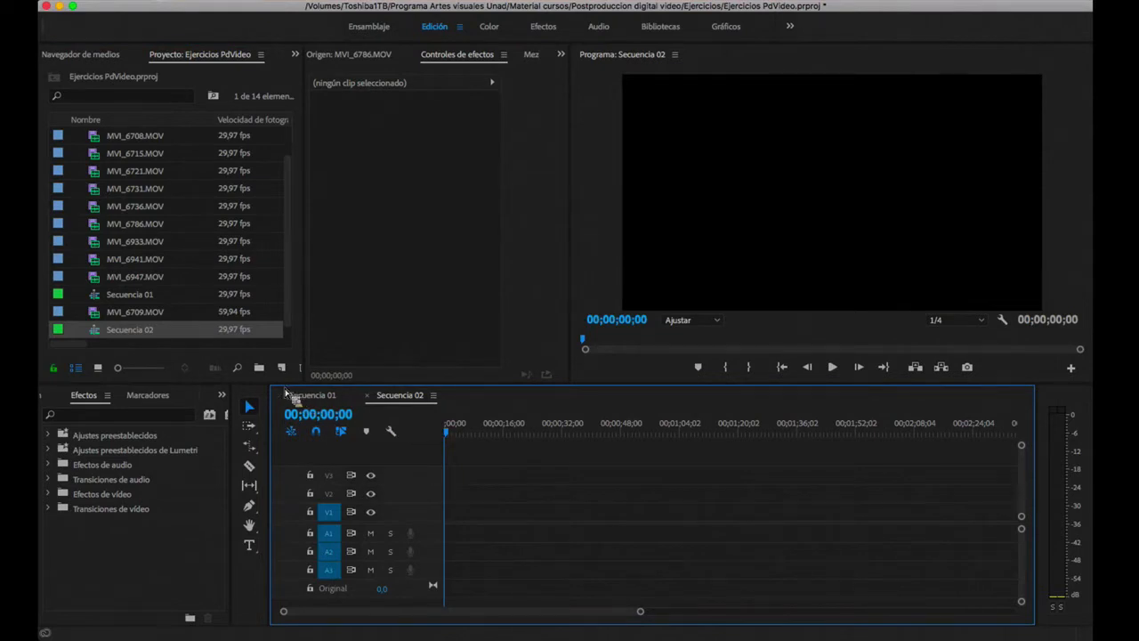
# Step: Open the sequence settings of Secuencia 02 and examine its editing mode and video preview dimensions
pyautogui.rightClick(136, 333)
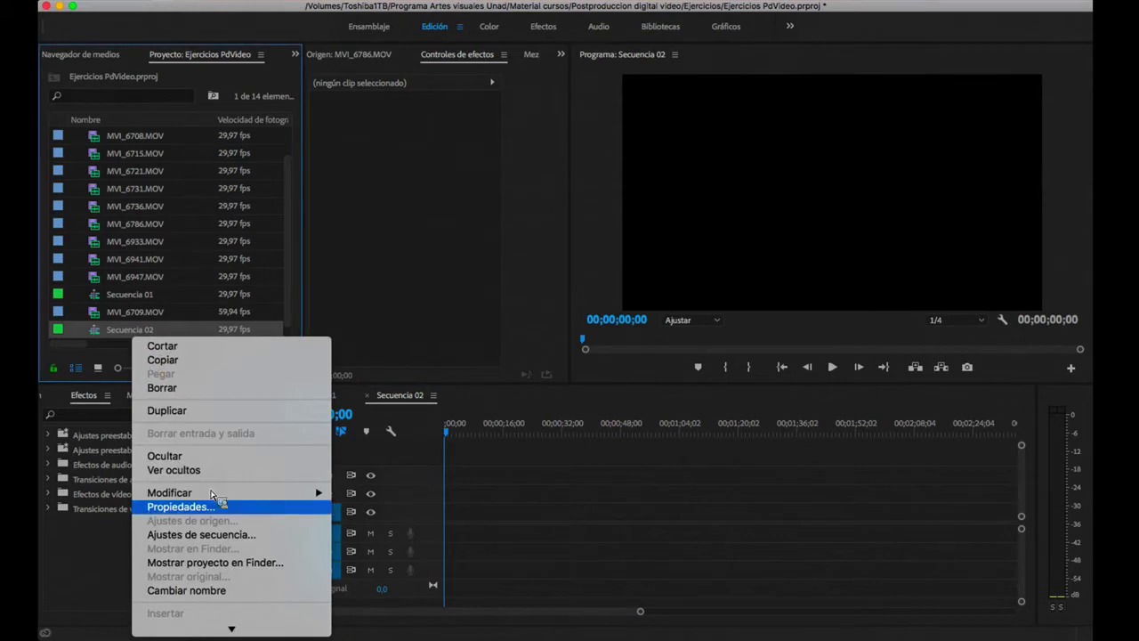
pyautogui.click(234, 535)
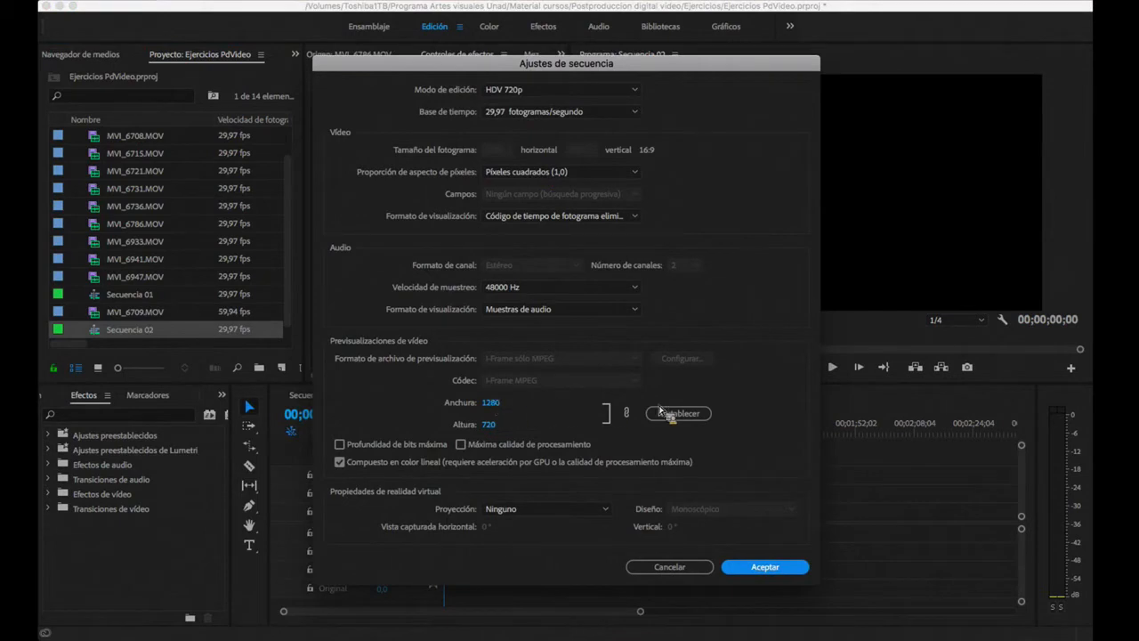
pyautogui.moveTo(493, 405); pyautogui.dragTo(652, 407)
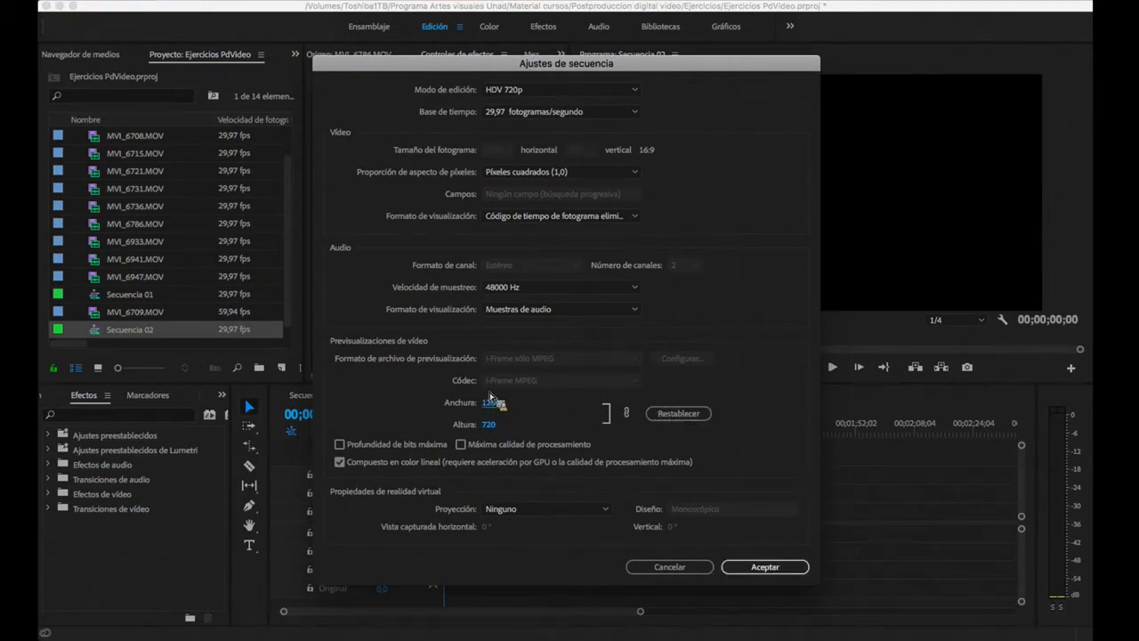
# Step: Review the available editing modes in the sequence settings of Secuencia 02 and leave the settings without changing them
pyautogui.click(545, 92)
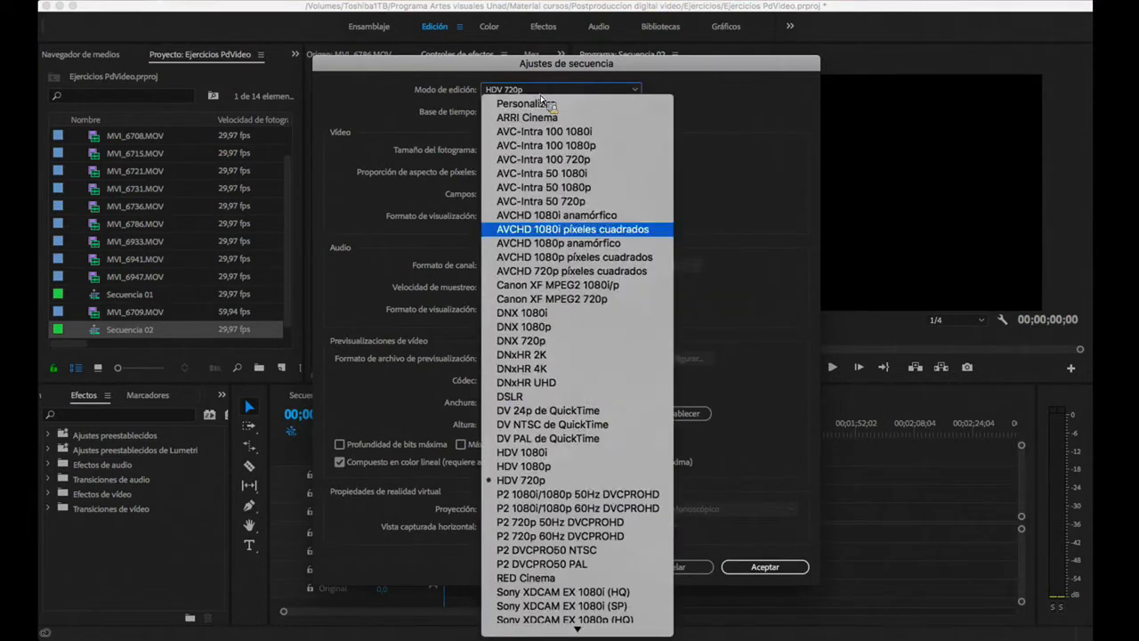
pyautogui.click(359, 229)
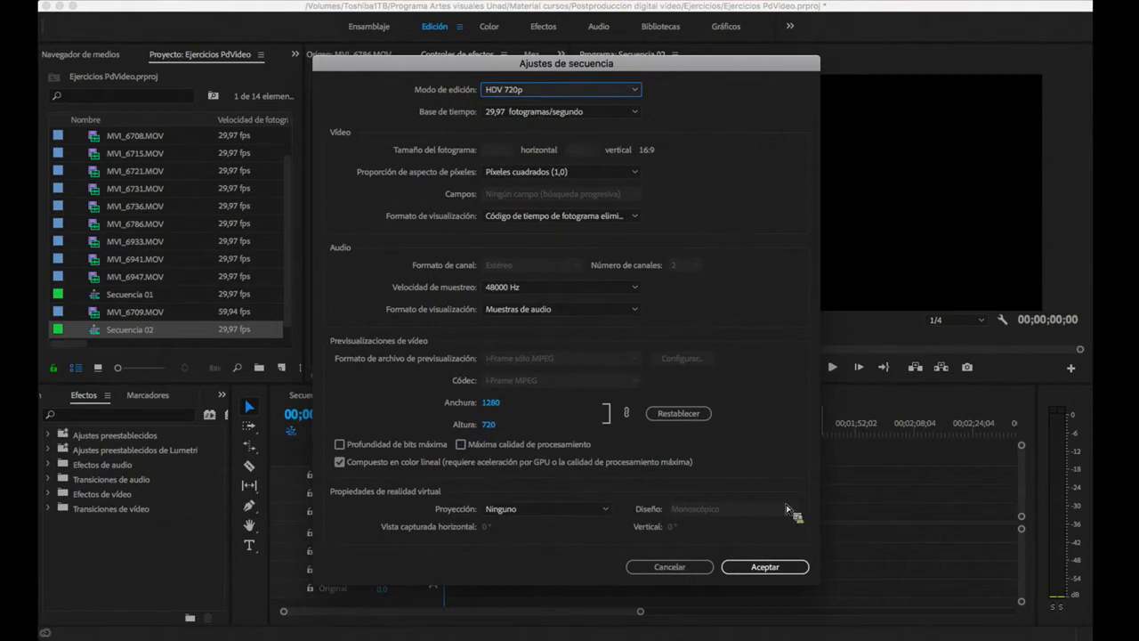
pyautogui.click(700, 570)
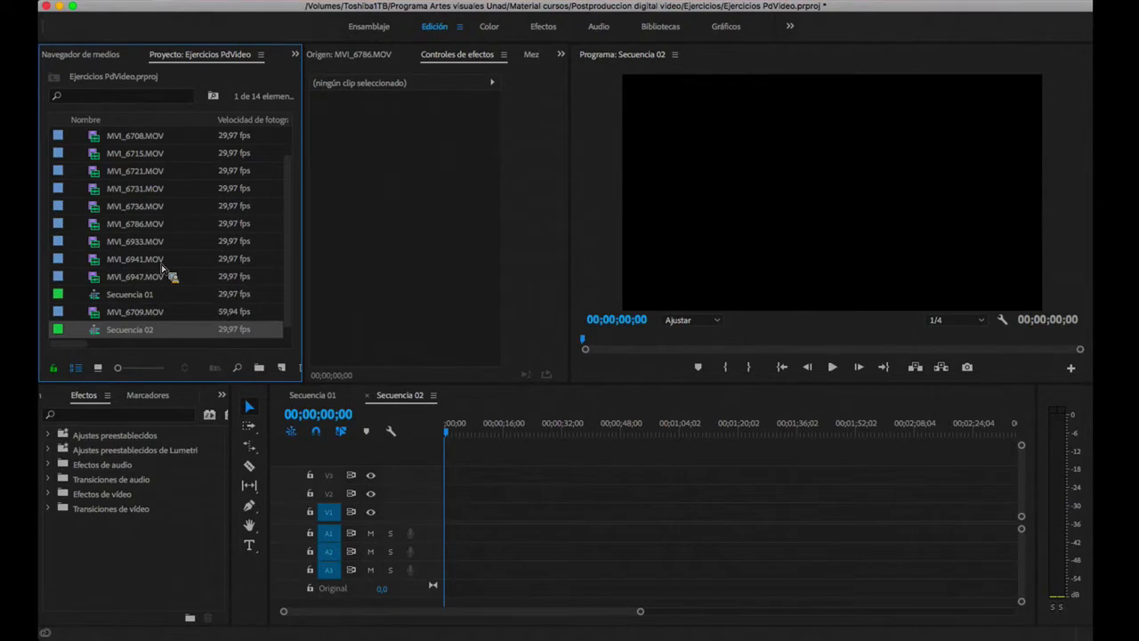
# Step: Look through the clips and sequences in the project list, selecting Secuencia 01 and MVI_6933.MOV
pyautogui.moveTo(124, 229)
pyautogui.click(150, 316)
pyautogui.scroll(2, 153, 318)
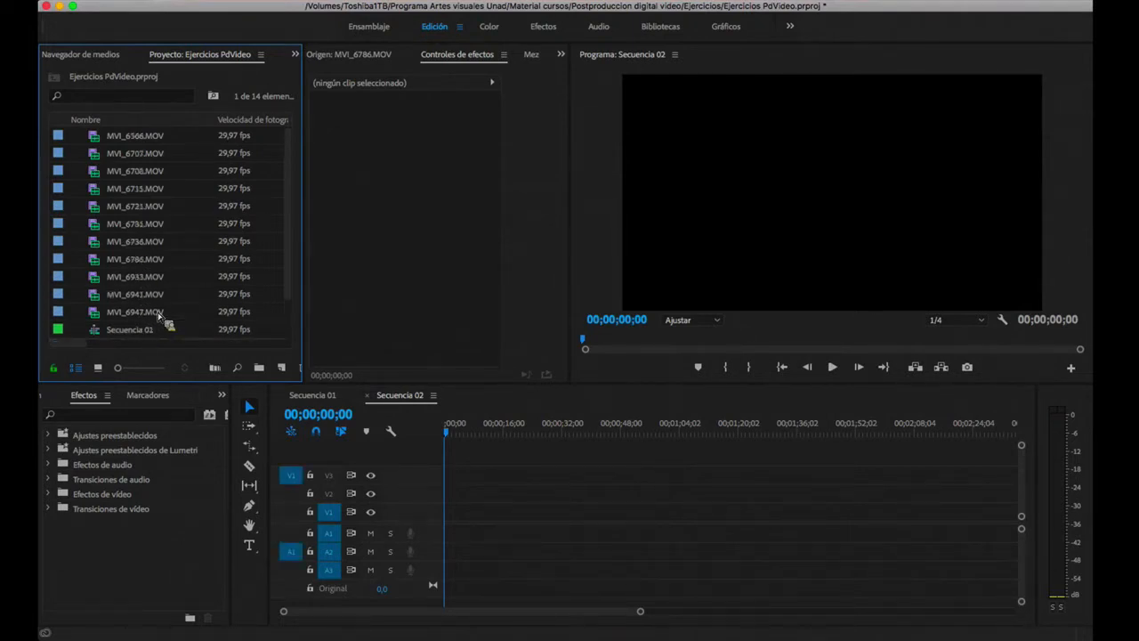
pyautogui.scroll(-2, 155, 315)
pyautogui.click(137, 301)
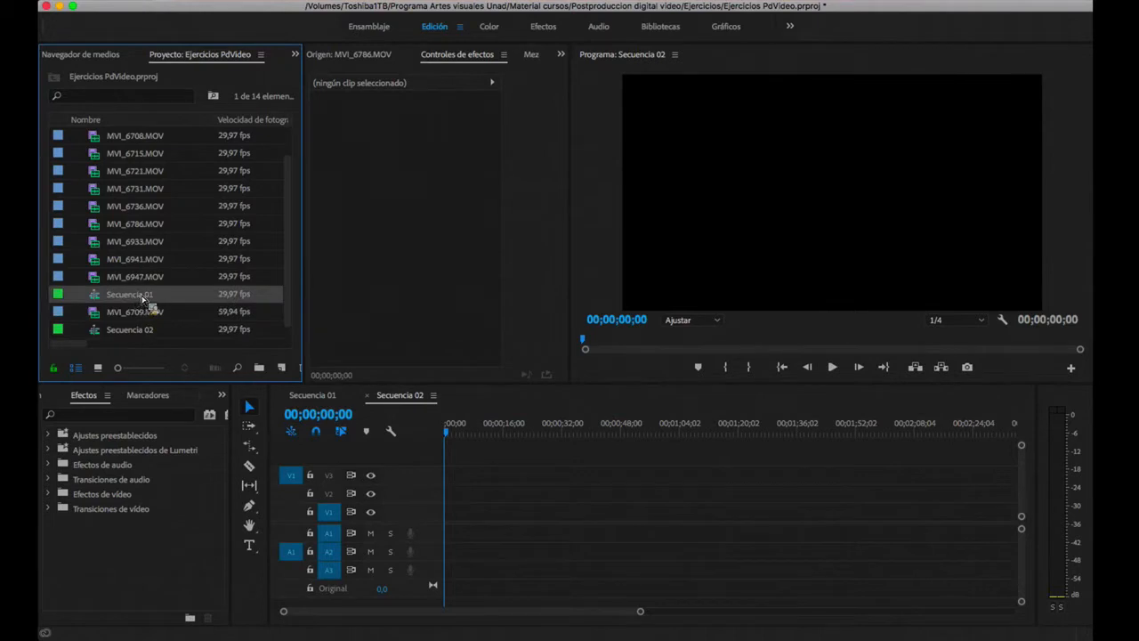
pyautogui.scroll(2, 146, 310)
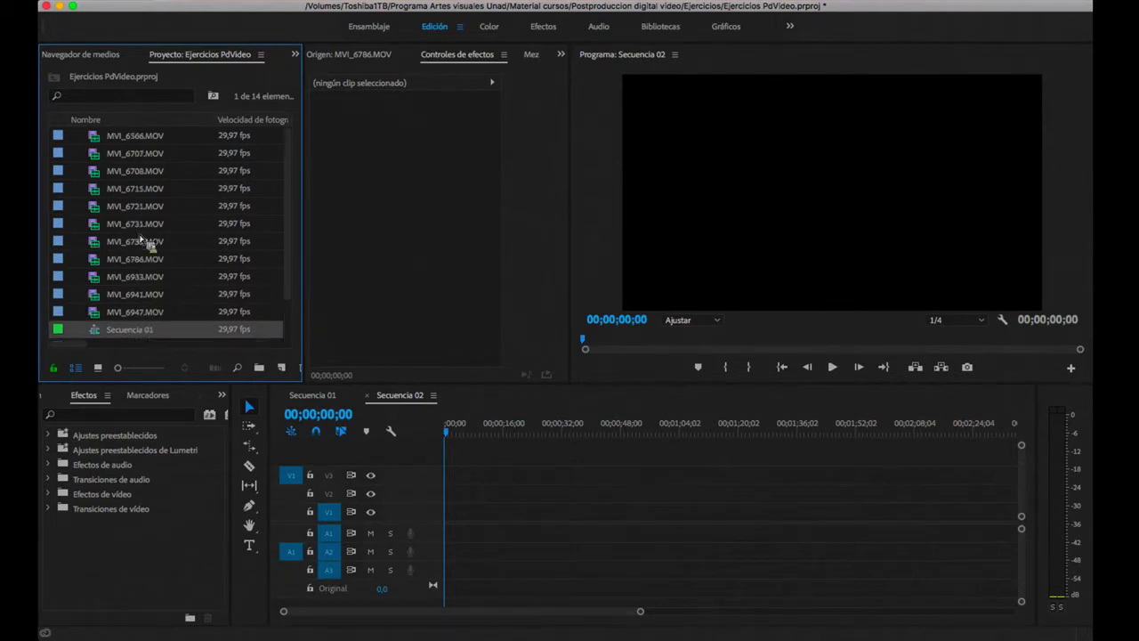
pyautogui.click(150, 277)
pyautogui.scroll(-2, 145, 287)
pyautogui.hscroll(2, 178, 321)
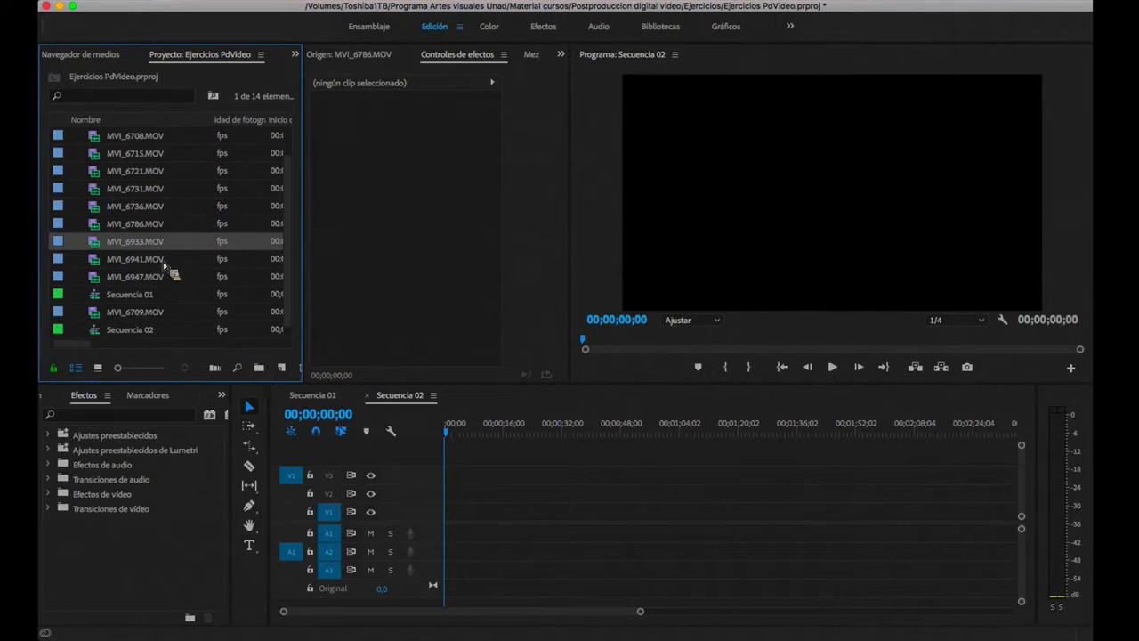
# Step: Examine the list's metadata columns and frame rates, and select Secuencia 01
pyautogui.scroll(2, 135, 280)
pyautogui.scroll(-2, 135, 280)
pyautogui.hscroll(3, 148, 300)
pyautogui.hscroll(-3, 186, 329)
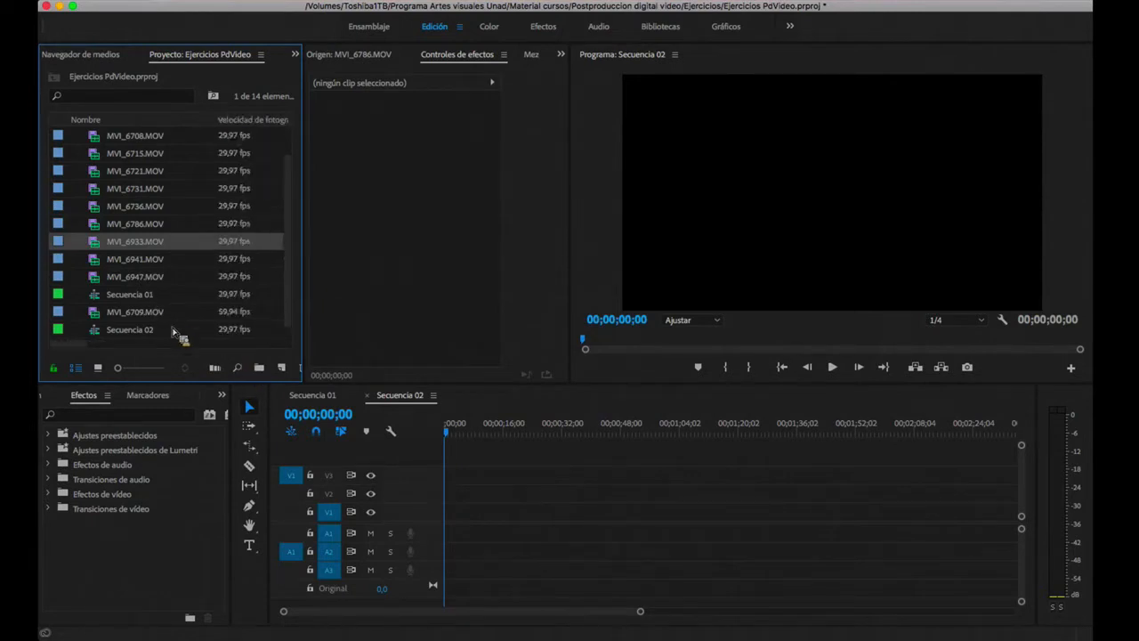
pyautogui.click(154, 260)
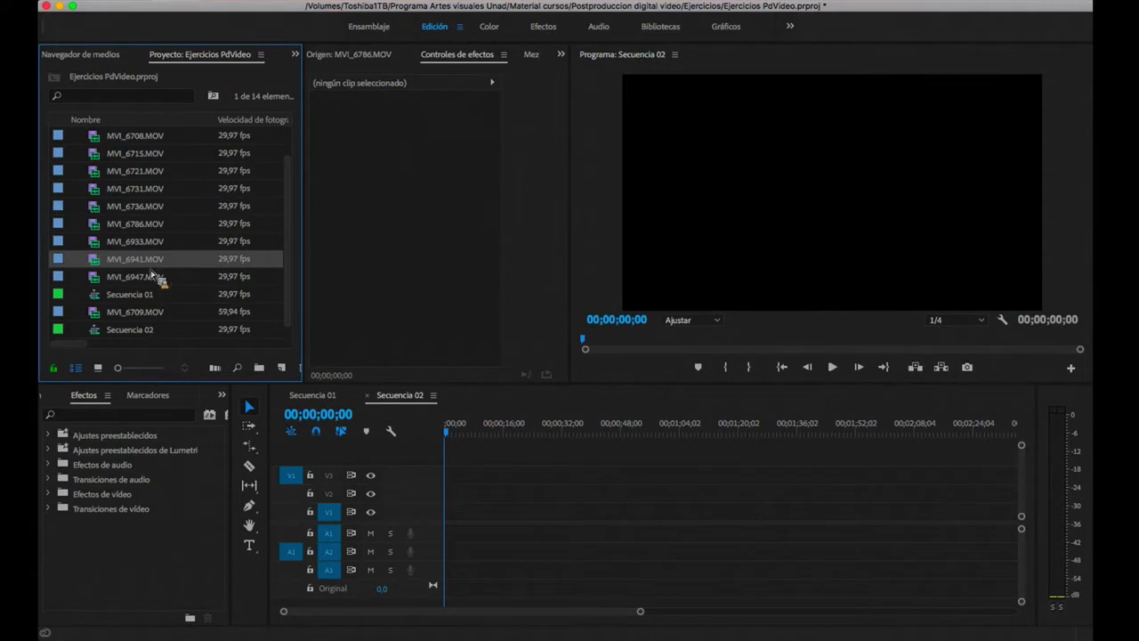
pyautogui.click(152, 277)
pyautogui.click(146, 299)
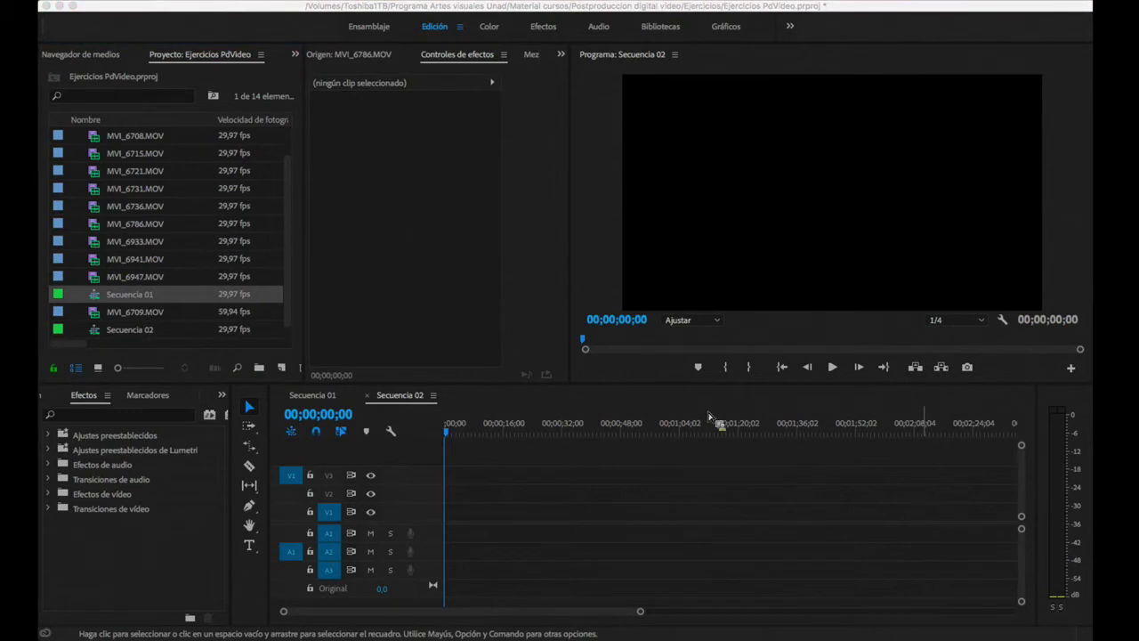
# Step: Switch to Finder, open a new tab at the home folder and position the window so the project list stays in view
pyautogui.press('super+Tab')
pyautogui.press('super+Tab')
pyautogui.press('super+Tab')
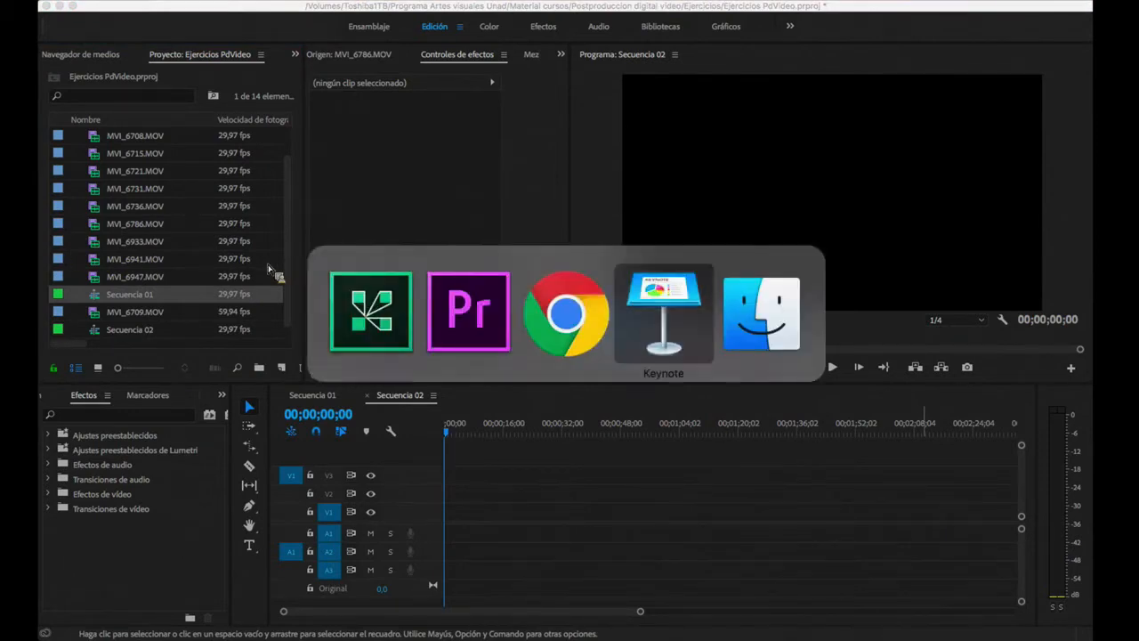
pyautogui.click(761, 337)
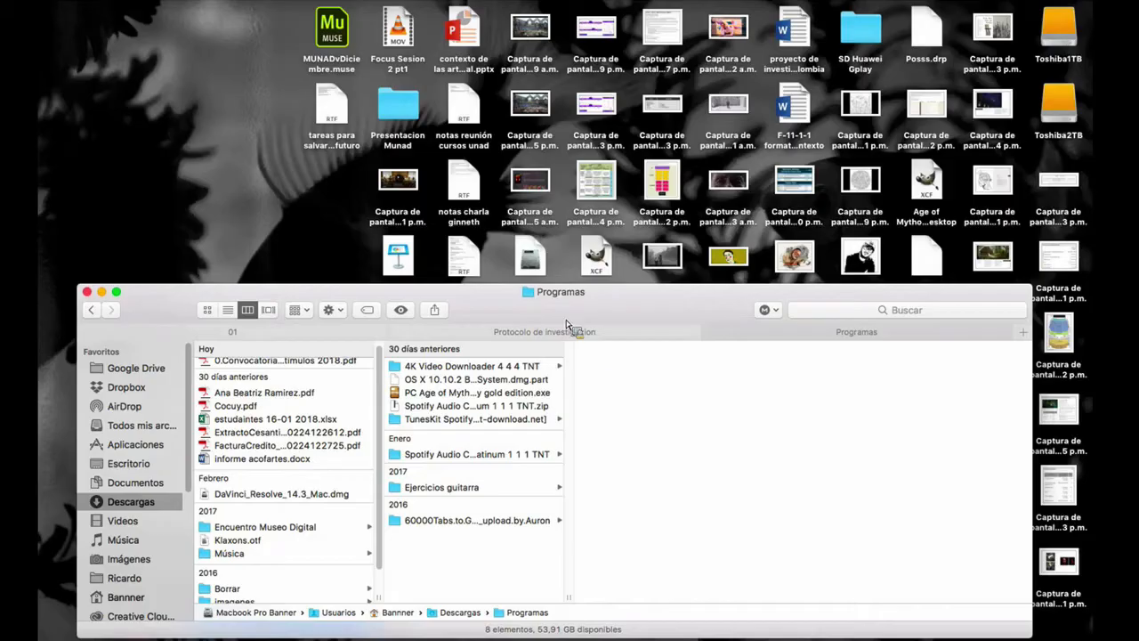
pyautogui.moveTo(565, 325); pyautogui.dragTo(565, 277)
pyautogui.press('super+Tab')
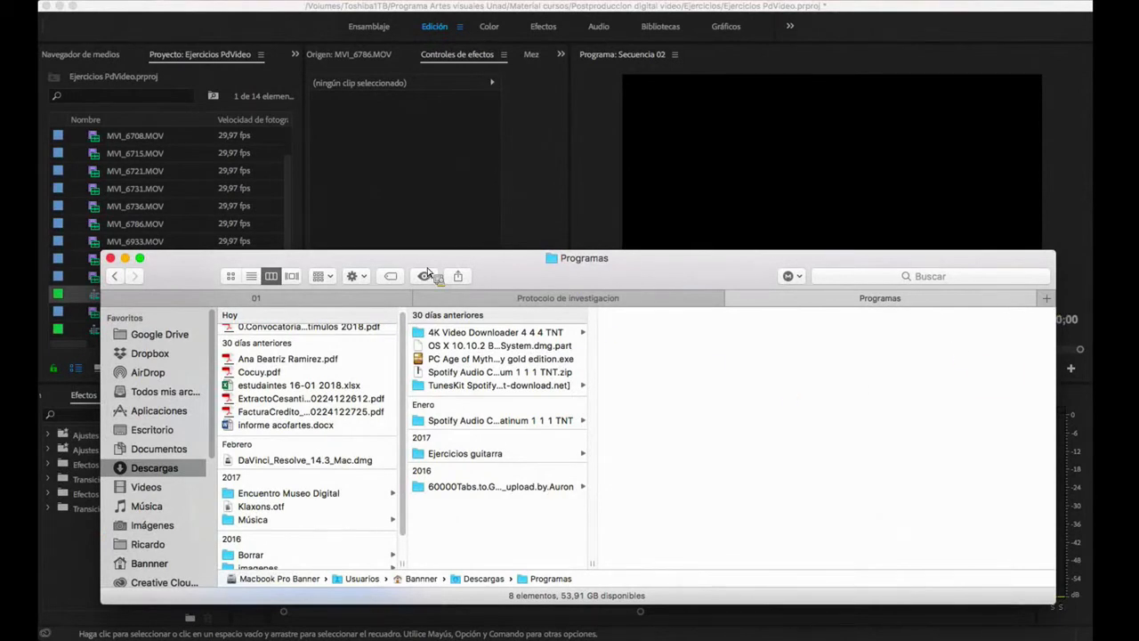
pyautogui.press('super+t')
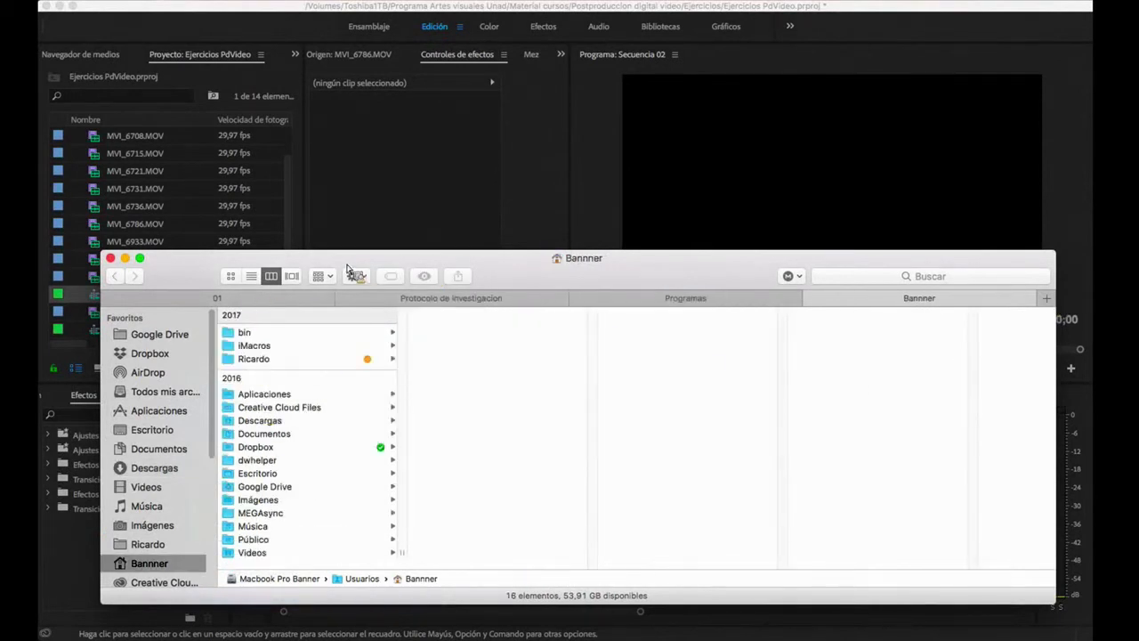
pyautogui.moveTo(348, 265); pyautogui.dragTo(345, 295)
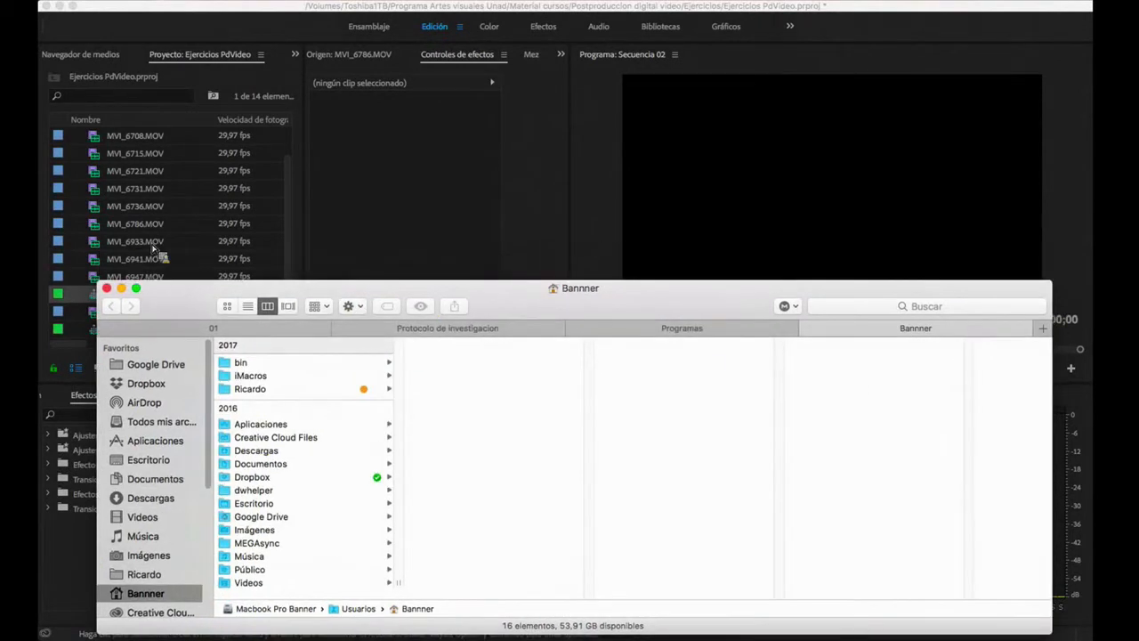
# Step: Switch back to Premiere Pro and examine the Import command without importing any file
pyautogui.click(165, 187)
pyautogui.click(206, 3)
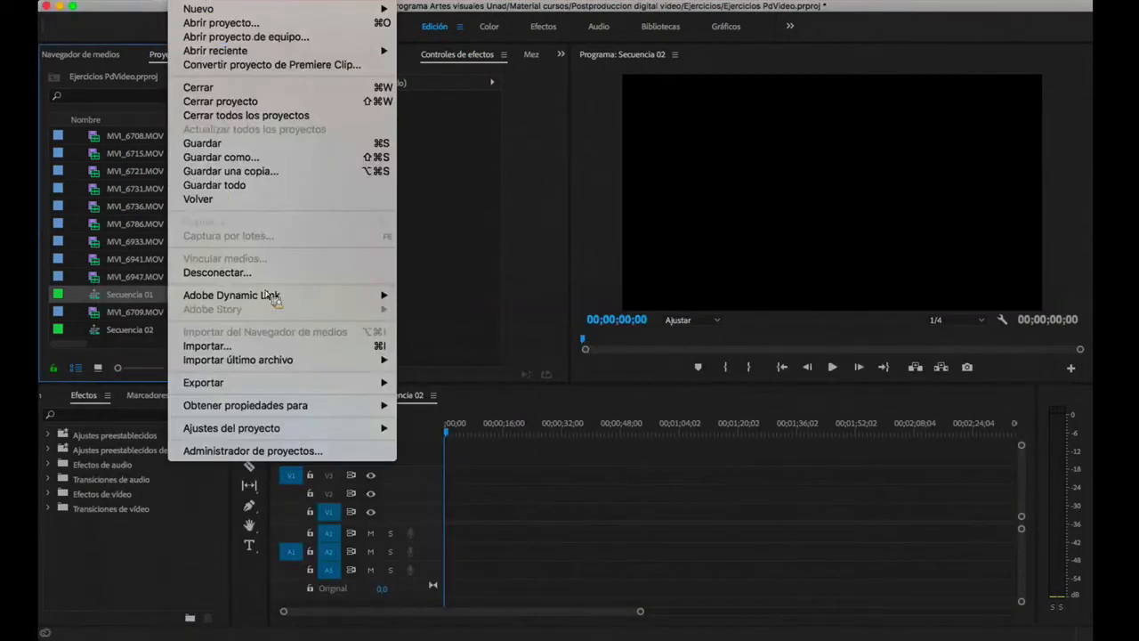
pyautogui.click(359, 348)
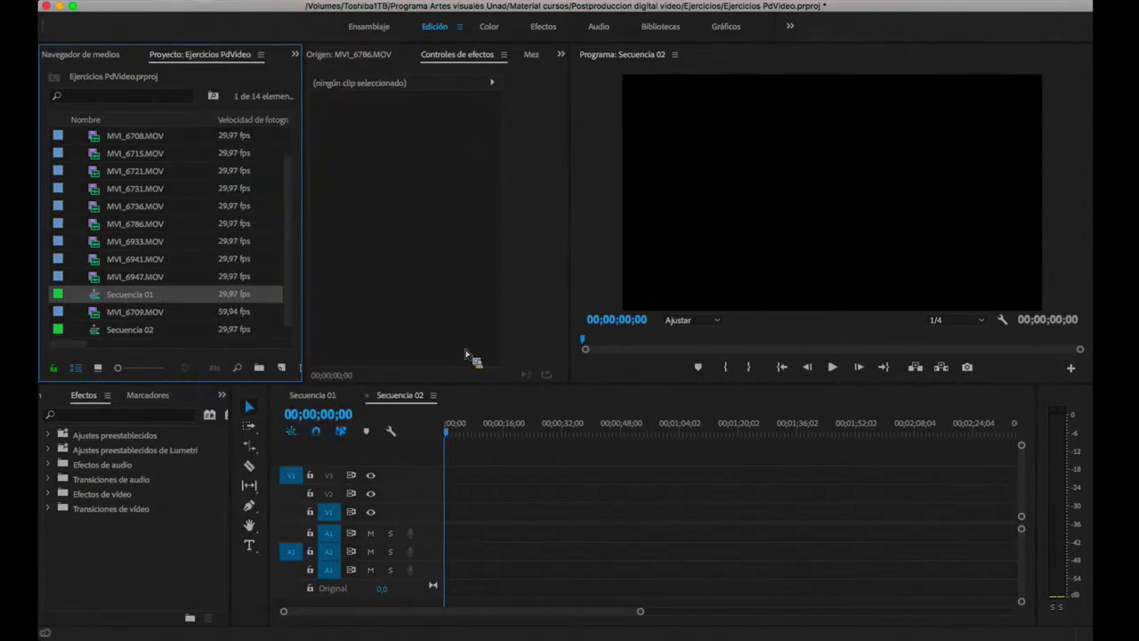
pyautogui.click(732, 395)
# Step: Check the details of MVI_6709.MOV and MVI_6947.MOV, and display the project items as thumbnails to browse them
pyautogui.click(99, 315)
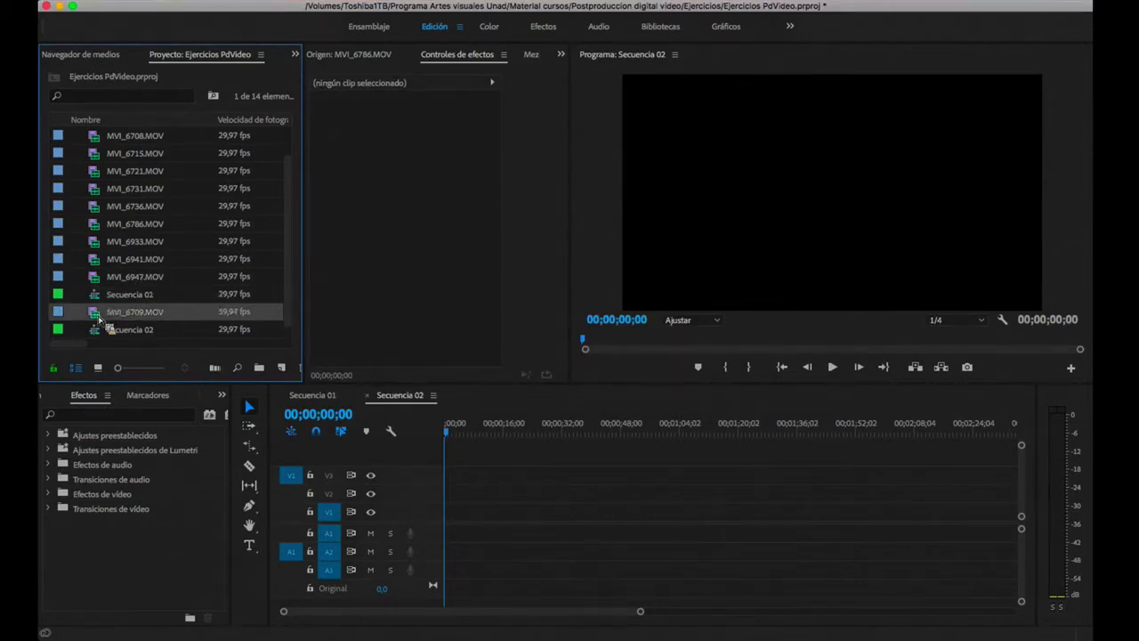
pyautogui.click(100, 277)
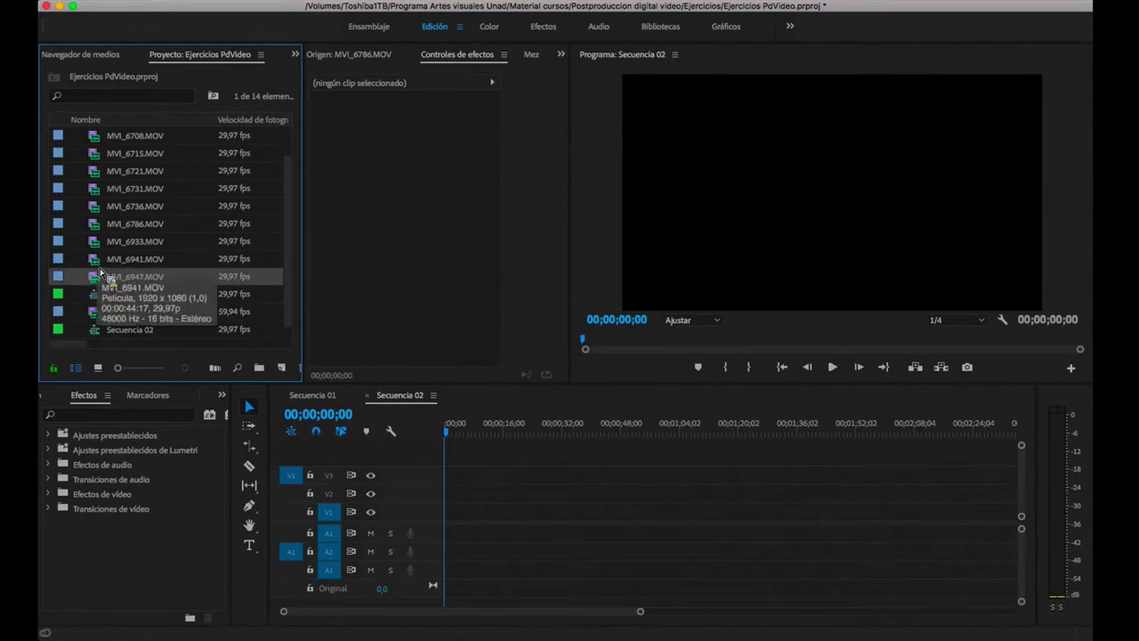
pyautogui.click(99, 369)
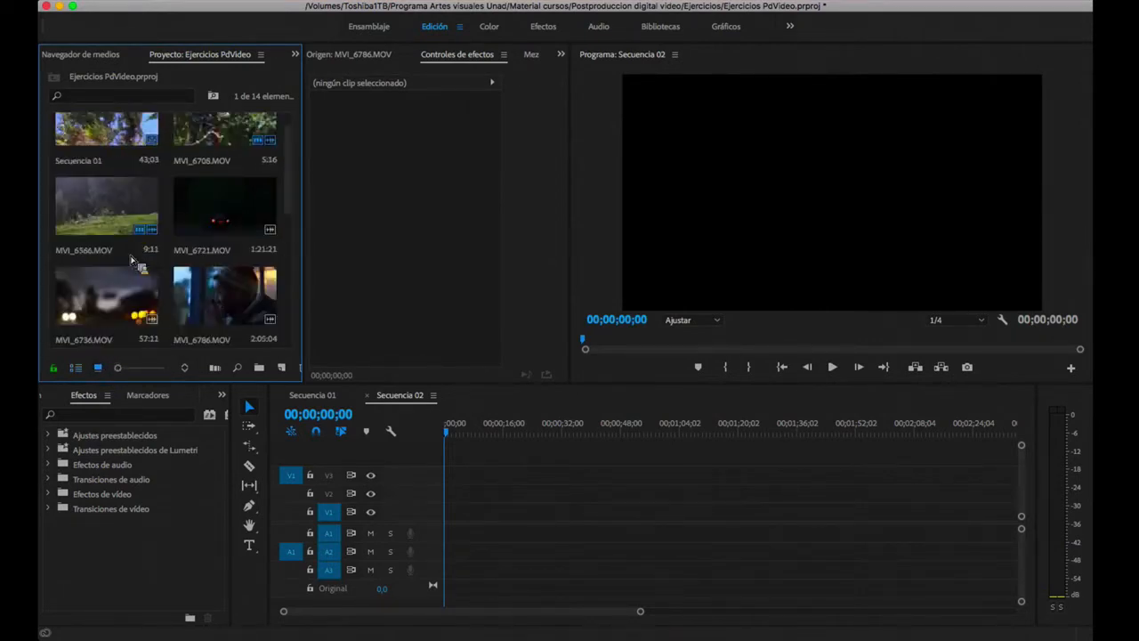
pyautogui.scroll(-5, 132, 259)
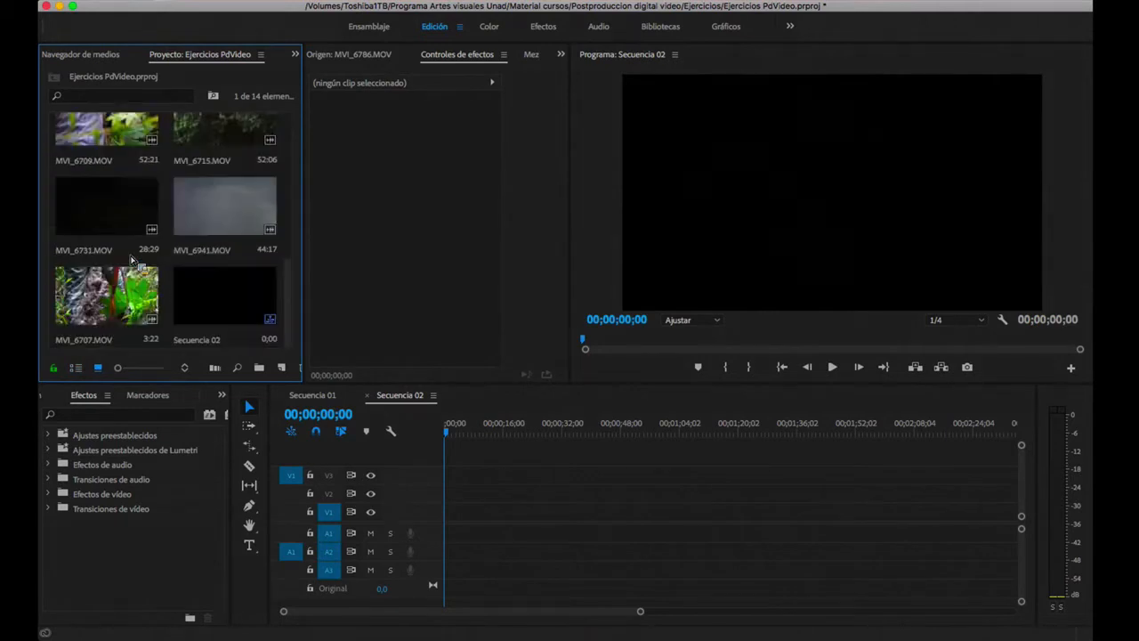
pyautogui.scroll(5, 131, 259)
# Step: Create a new sequence from the clip MVI_6736.MOV so that it matches the clip's own settings
pyautogui.scroll(-2, 138, 285)
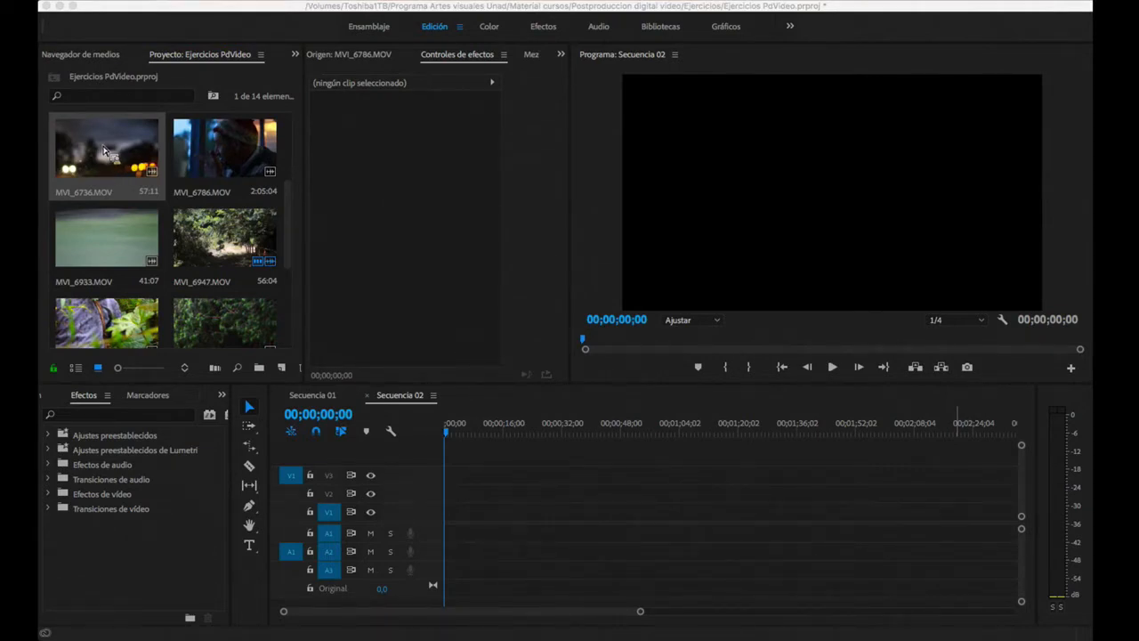
pyautogui.click(103, 158)
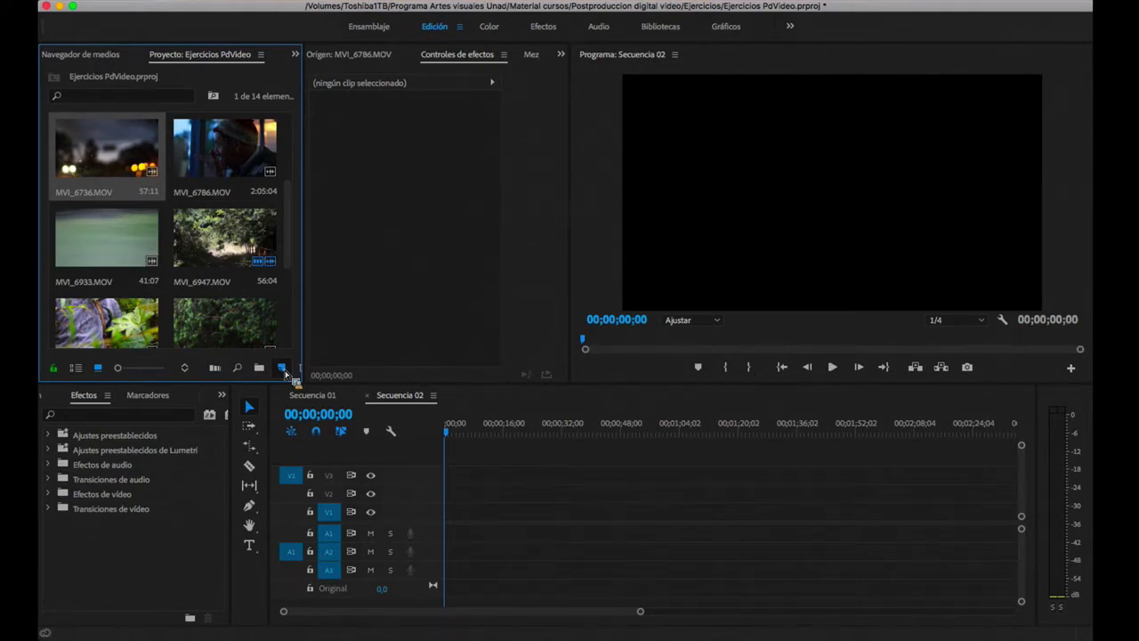
pyautogui.moveTo(287, 372); pyautogui.dragTo(284, 370)
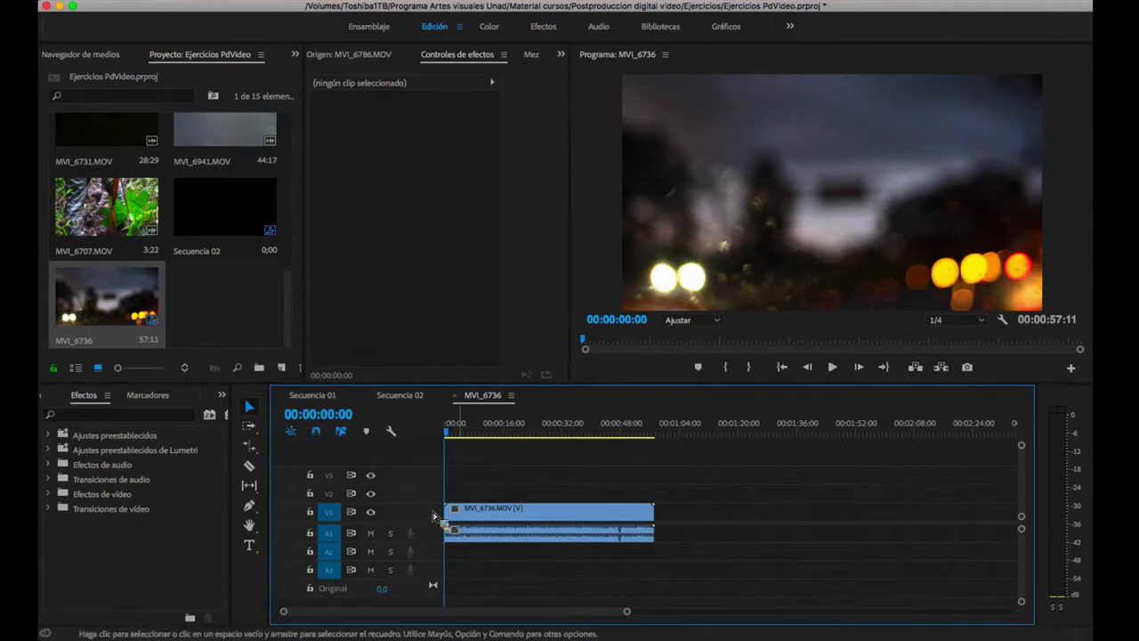
# Step: Play the first few seconds of the MVI_6736 sequence from its start and stop playback
pyautogui.moveTo(462, 434)
pyautogui.mouseDown()
pyautogui.moveTo(508, 436)
pyautogui.moveTo(445, 436)
pyautogui.mouseUp()
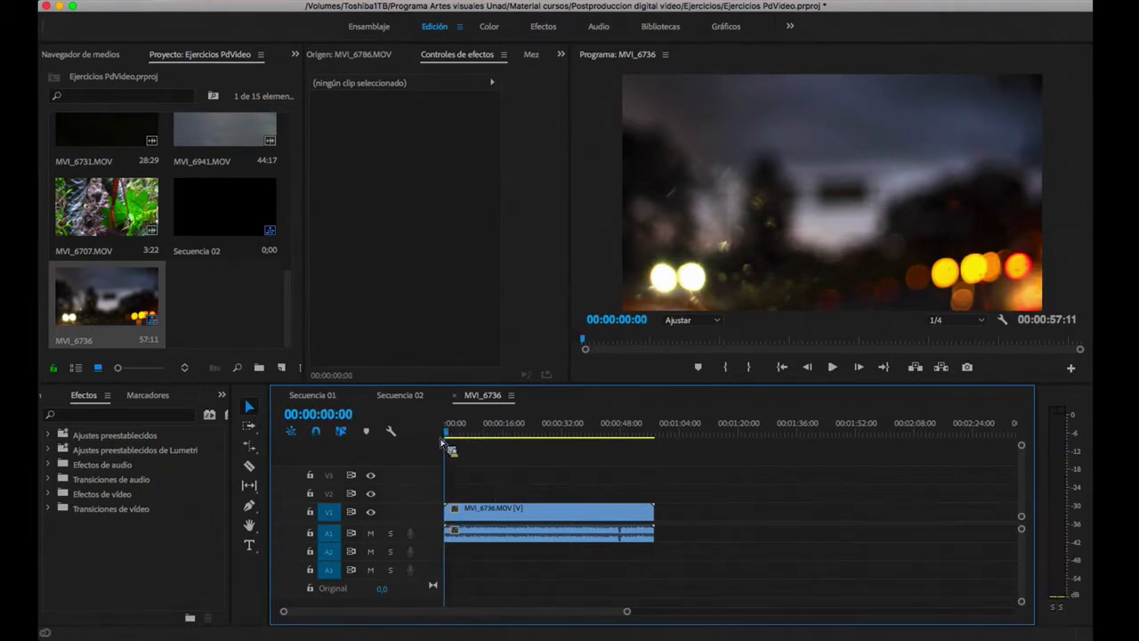
pyautogui.press('space')
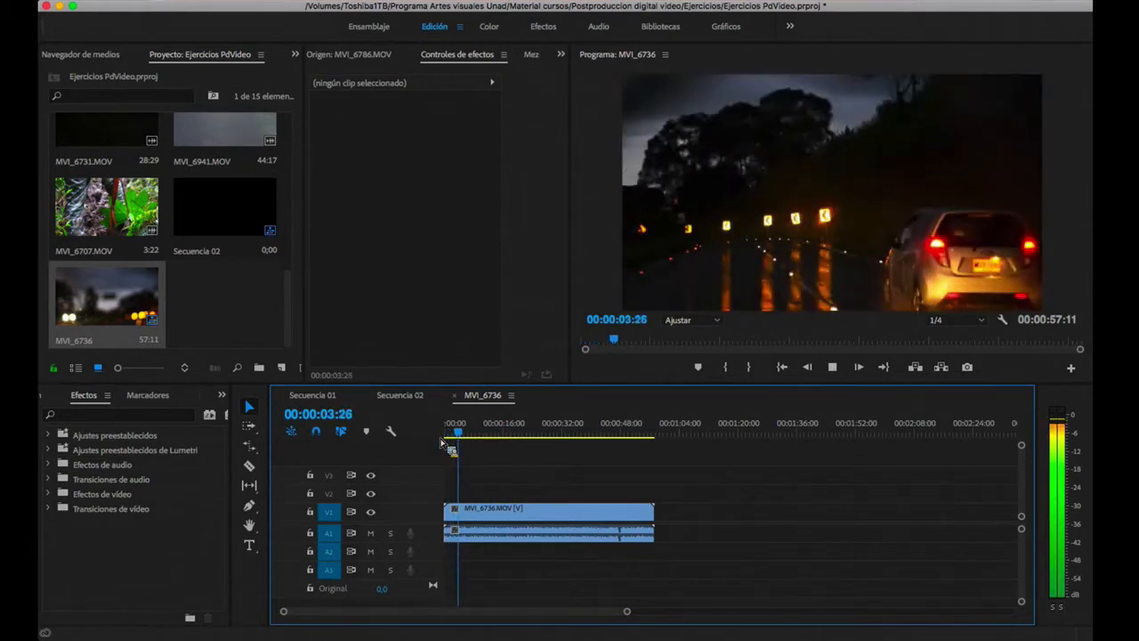
pyautogui.press('space')
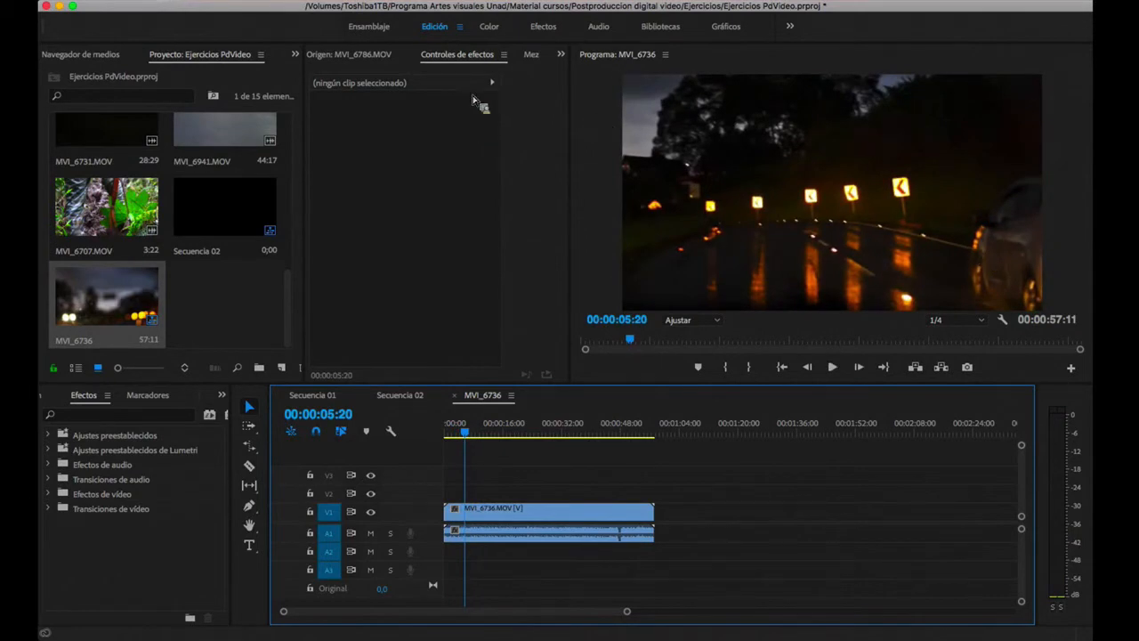
# Step: Select the MVI_6736.MOV clip in the timeline, then maximize the timeline panel and restore the normal layout
pyautogui.click(517, 506)
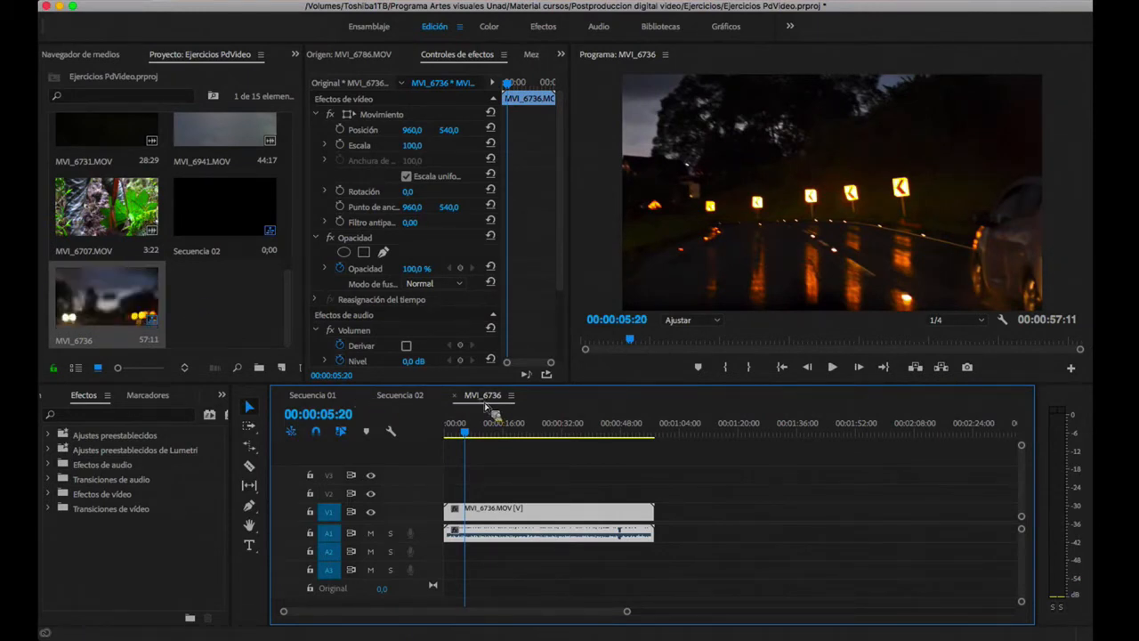
pyautogui.doubleClick(484, 400)
pyautogui.doubleClick(254, 56)
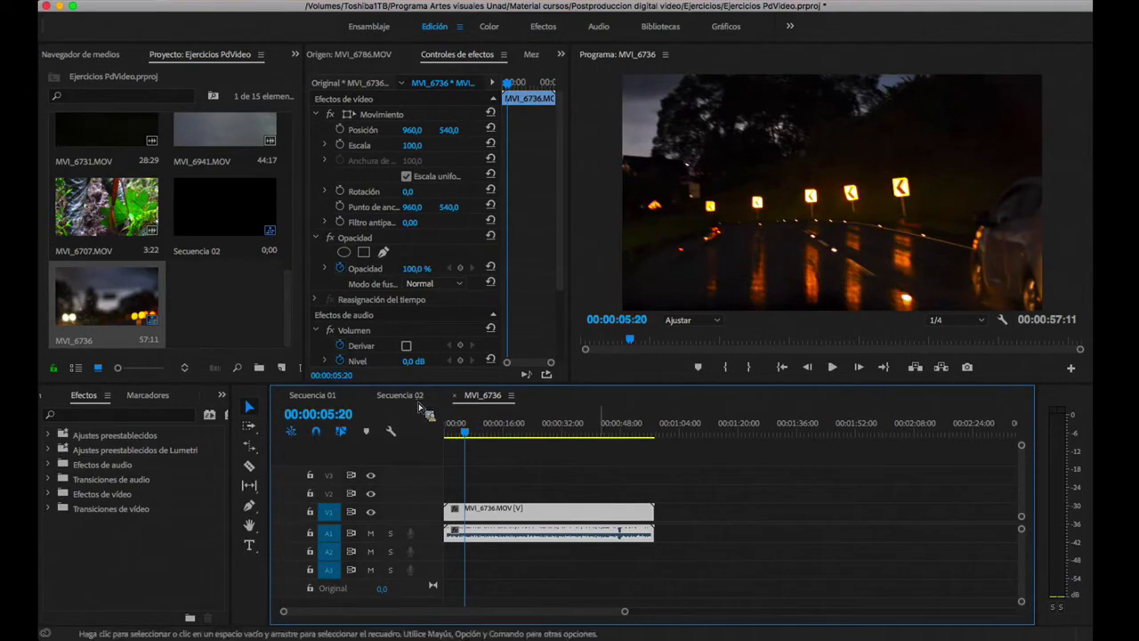
# Step: Display the project items as a list again and look through its metadata columns
pyautogui.click(76, 367)
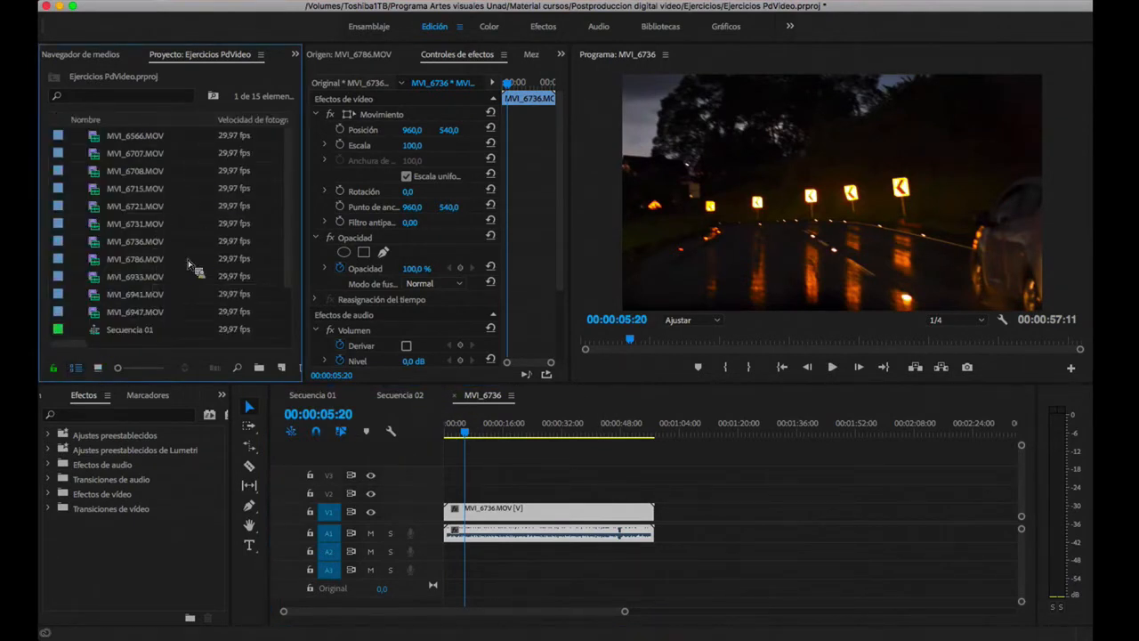
pyautogui.hscroll(5, 107, 331)
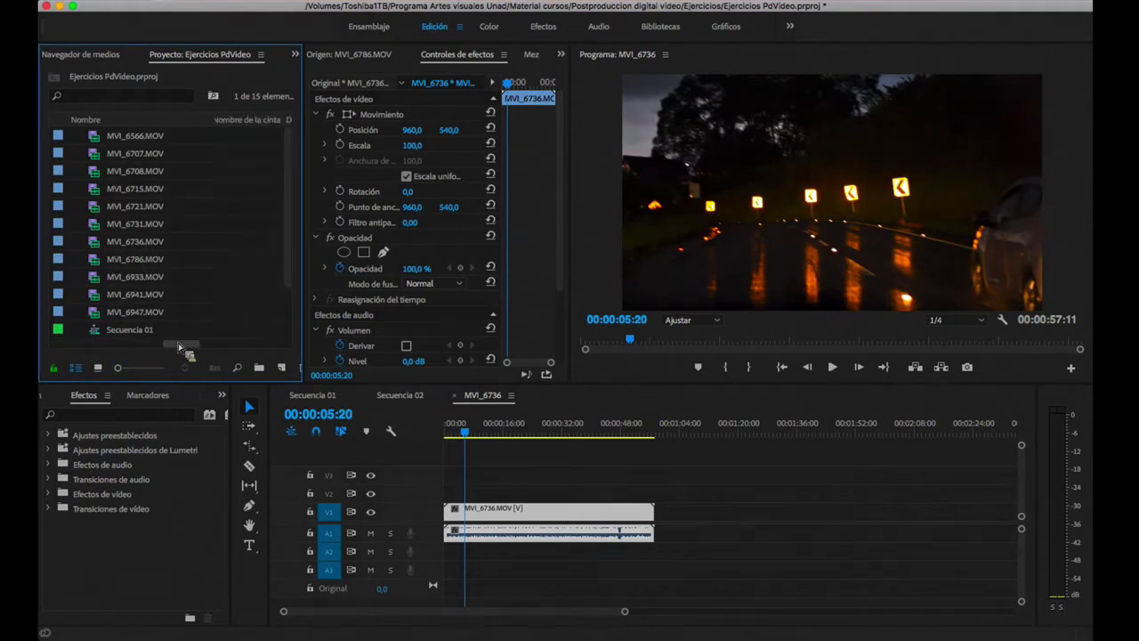
pyautogui.hscroll(-5, 156, 346)
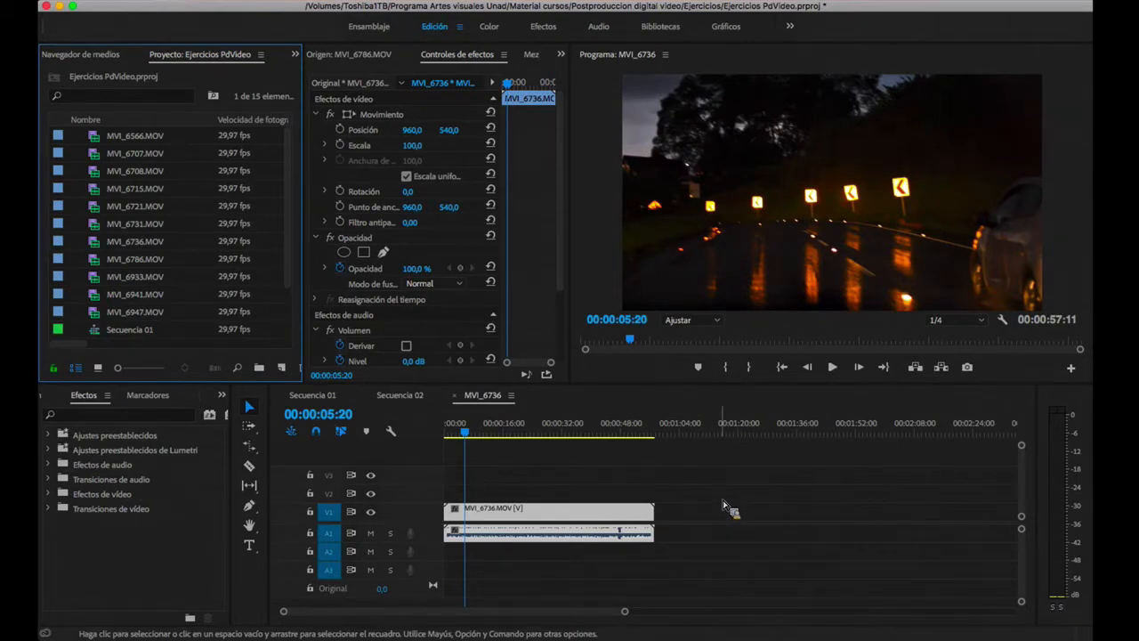
# Step: Move the playhead to 00:00:25:17 in the MVI_6736 sequence and play from there
pyautogui.click(492, 431)
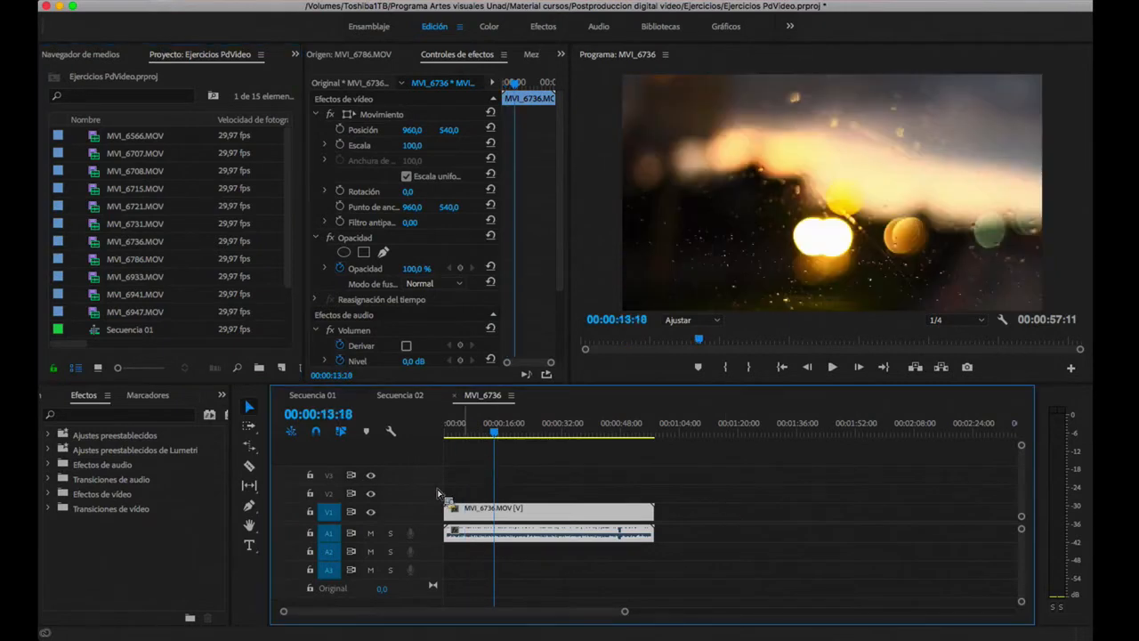
pyautogui.click(539, 435)
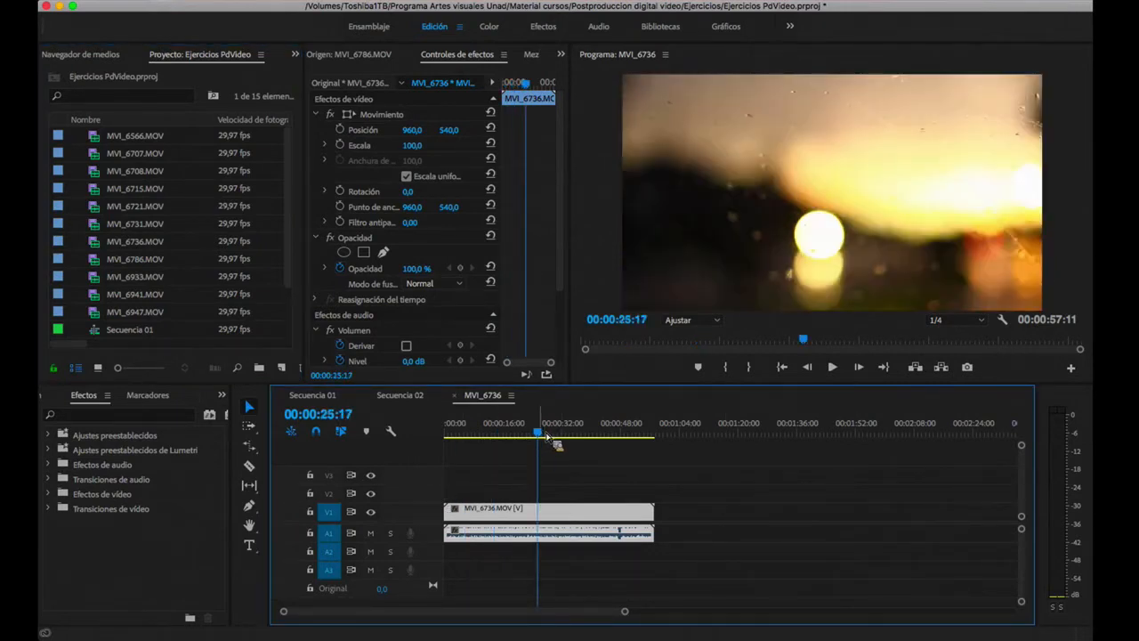
pyautogui.press('space')
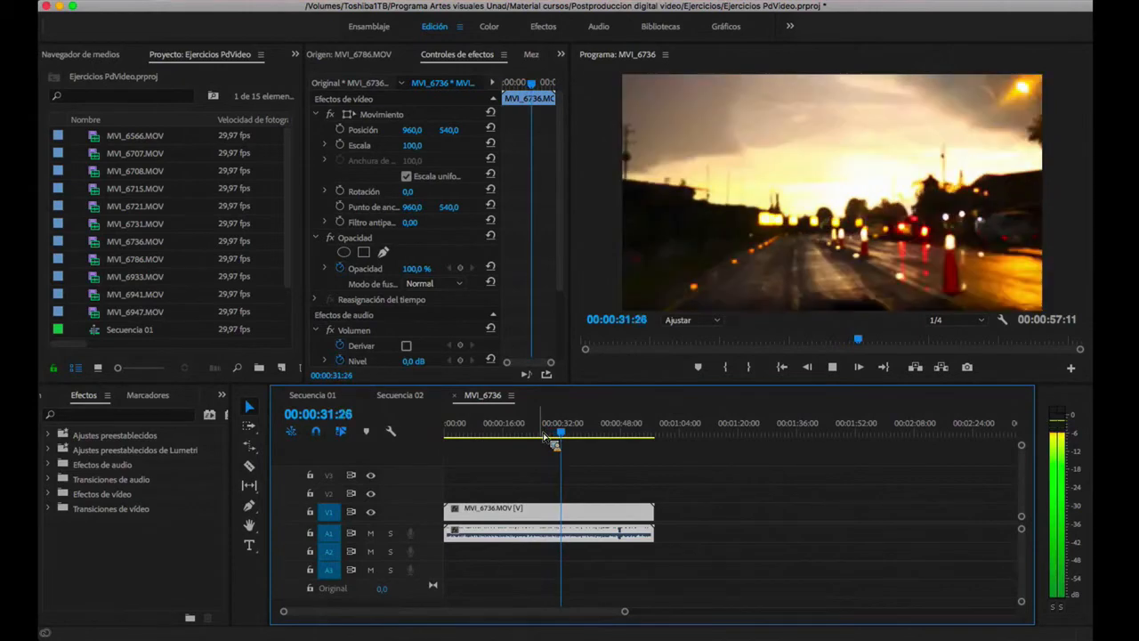
# Step: Stop the running playback, then play the MVI_6736 sequence briefly from about 00:00:38 and stop again
pyautogui.press('space')
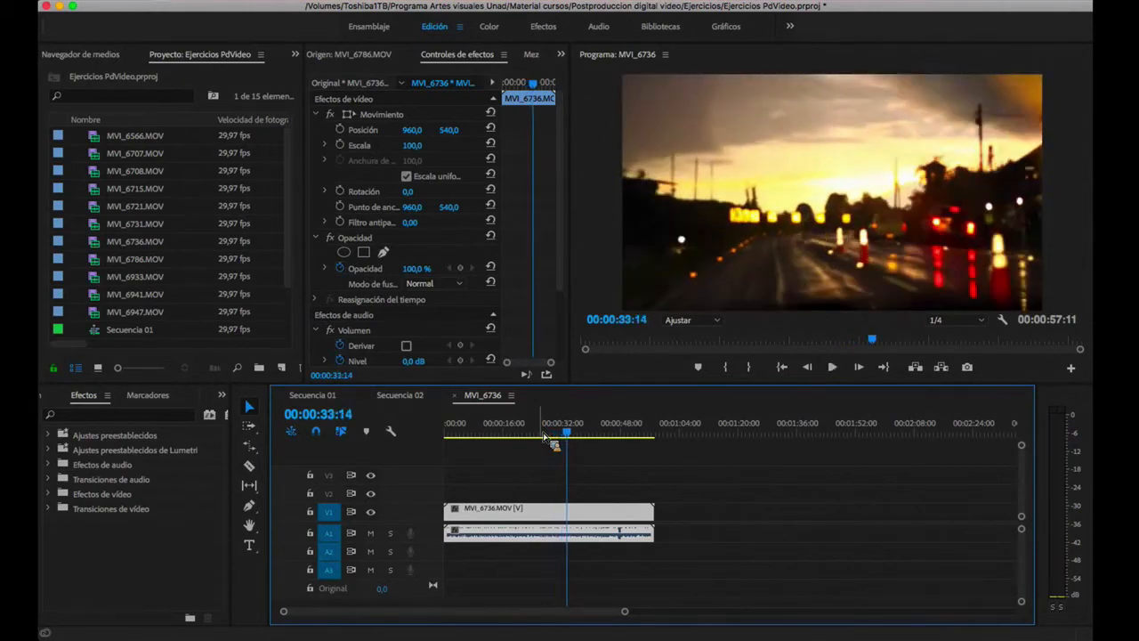
pyautogui.click(584, 434)
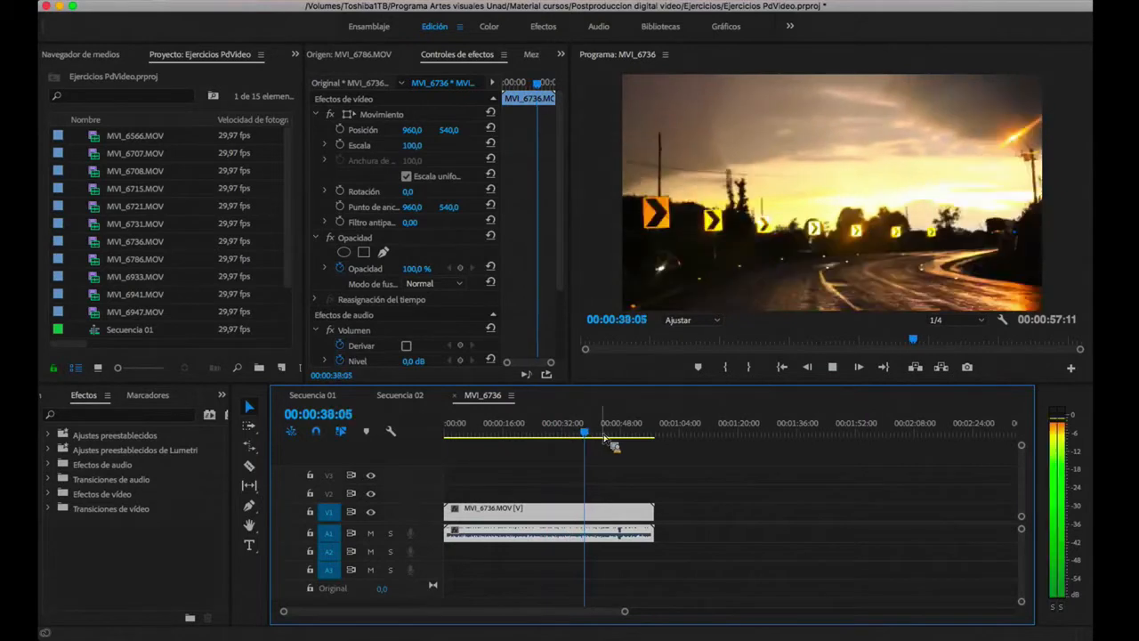
pyautogui.press('space')
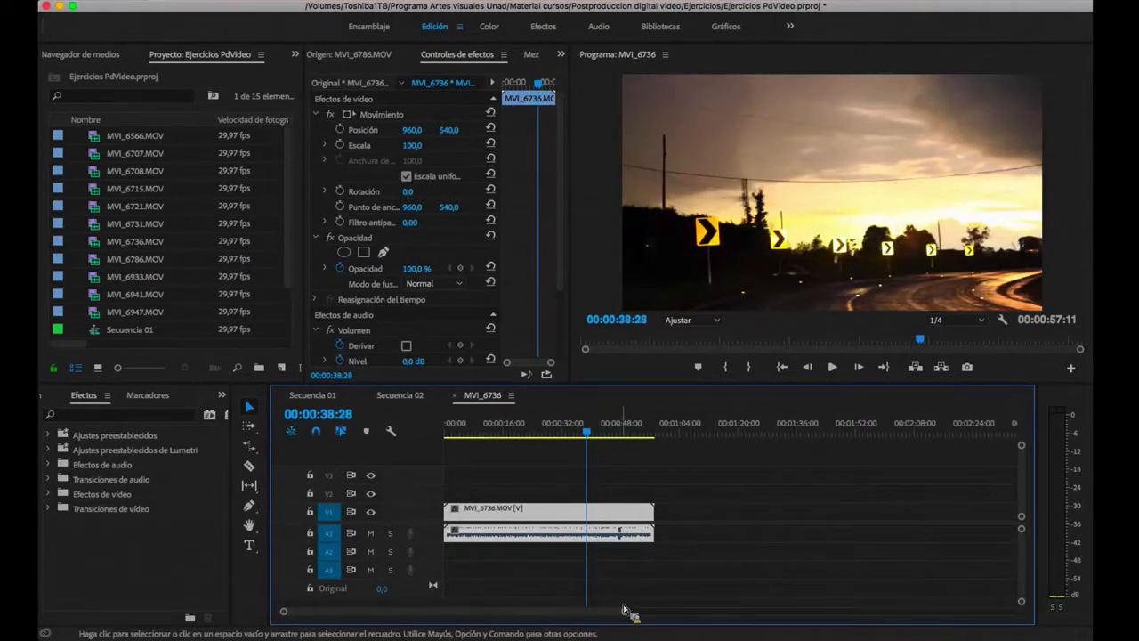
# Step: Zoom in on the MVI_6736 timeline, play from 00:00:23:00, and place the playhead at 00:00:22:21
pyautogui.moveTo(625, 610); pyautogui.dragTo(524, 616)
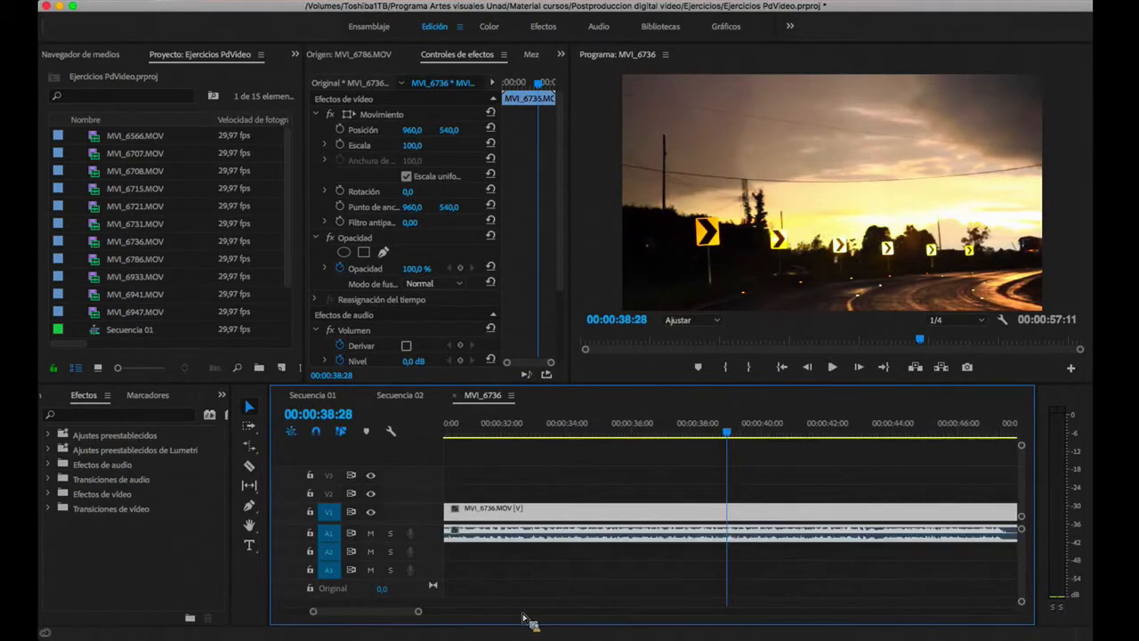
pyautogui.moveTo(381, 616)
pyautogui.mouseDown()
pyautogui.moveTo(340, 620)
pyautogui.moveTo(420, 616)
pyautogui.moveTo(399, 618)
pyautogui.mouseUp()
pyautogui.click(514, 435)
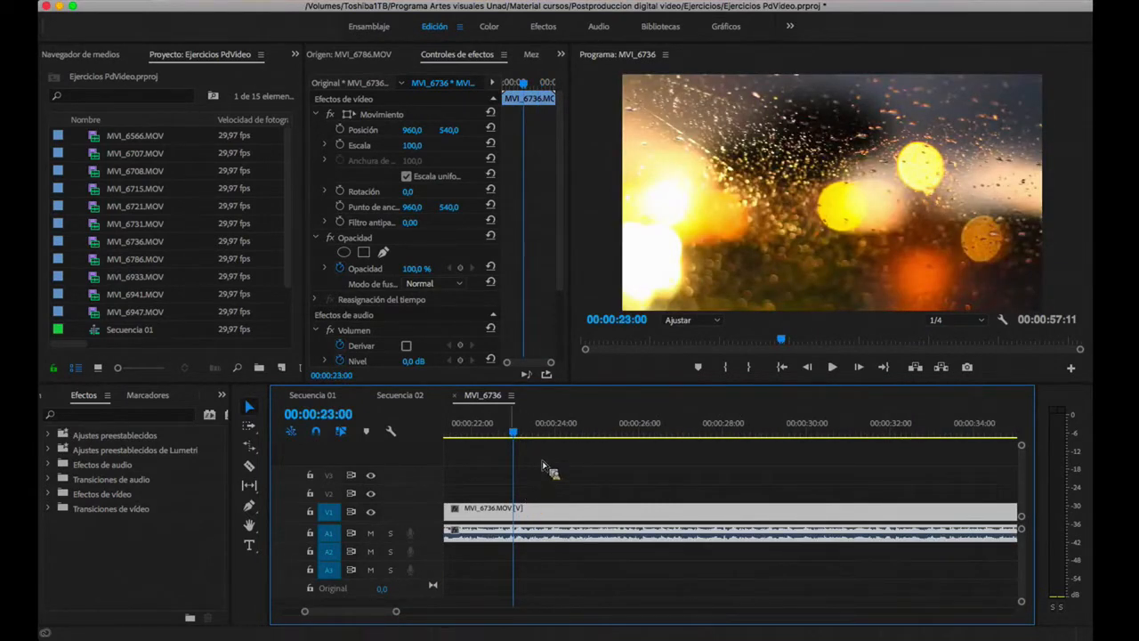
pyautogui.press('space')
pyautogui.click(501, 435)
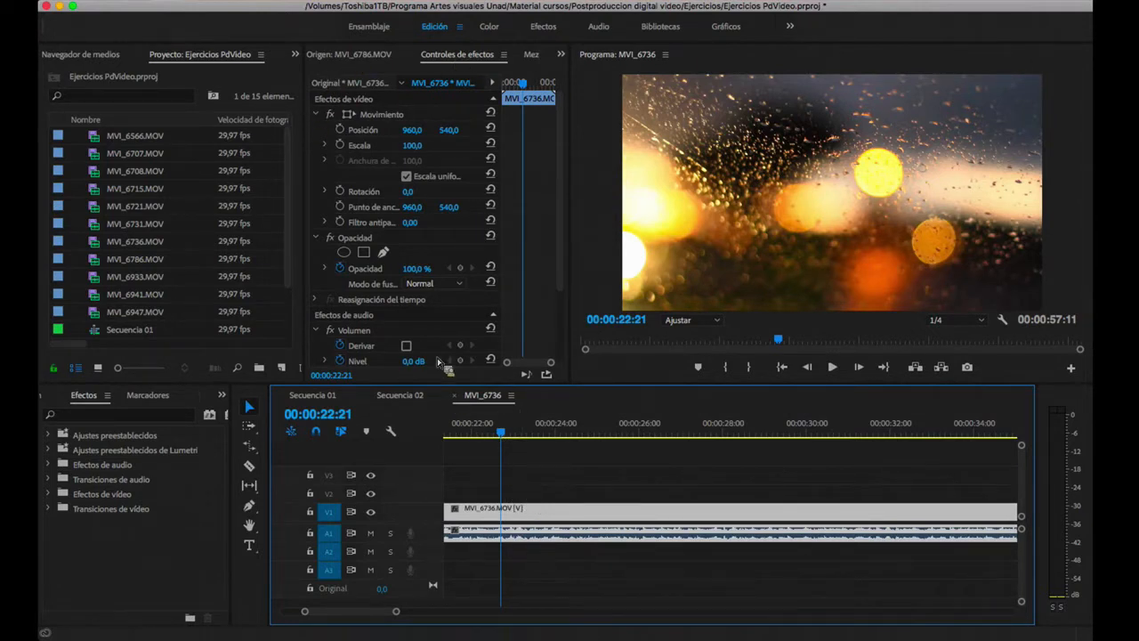
# Step: Look through the video and audio effect settings of the MVI_6736.MOV clip in the Effect Controls
pyautogui.scroll(-2, 378, 218)
pyautogui.scroll(-1, 373, 223)
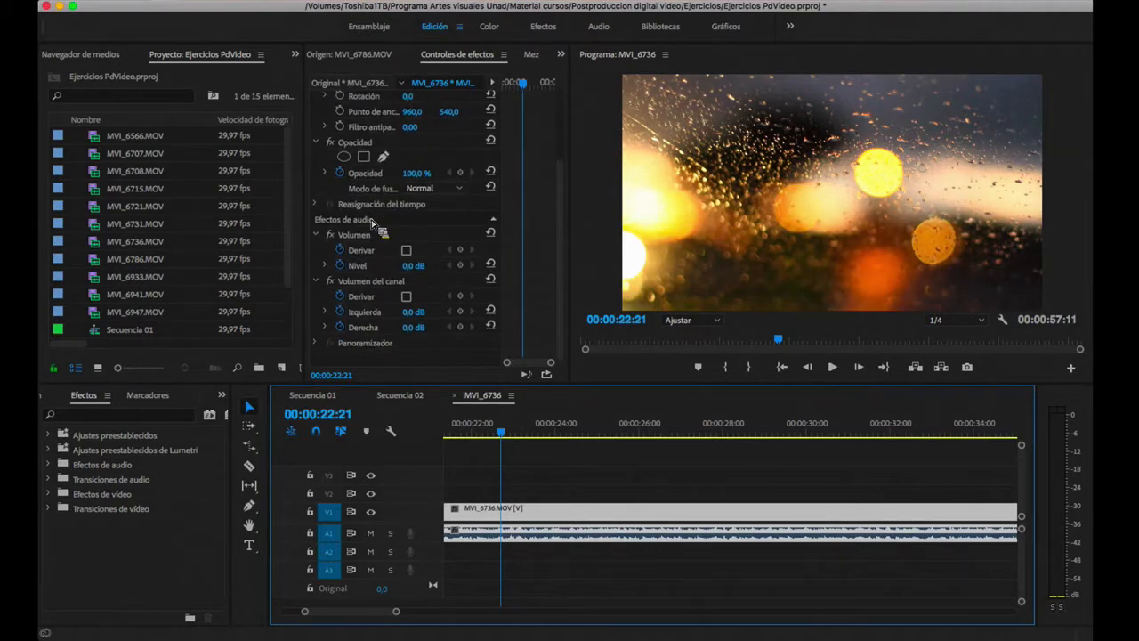
pyautogui.scroll(3, 372, 222)
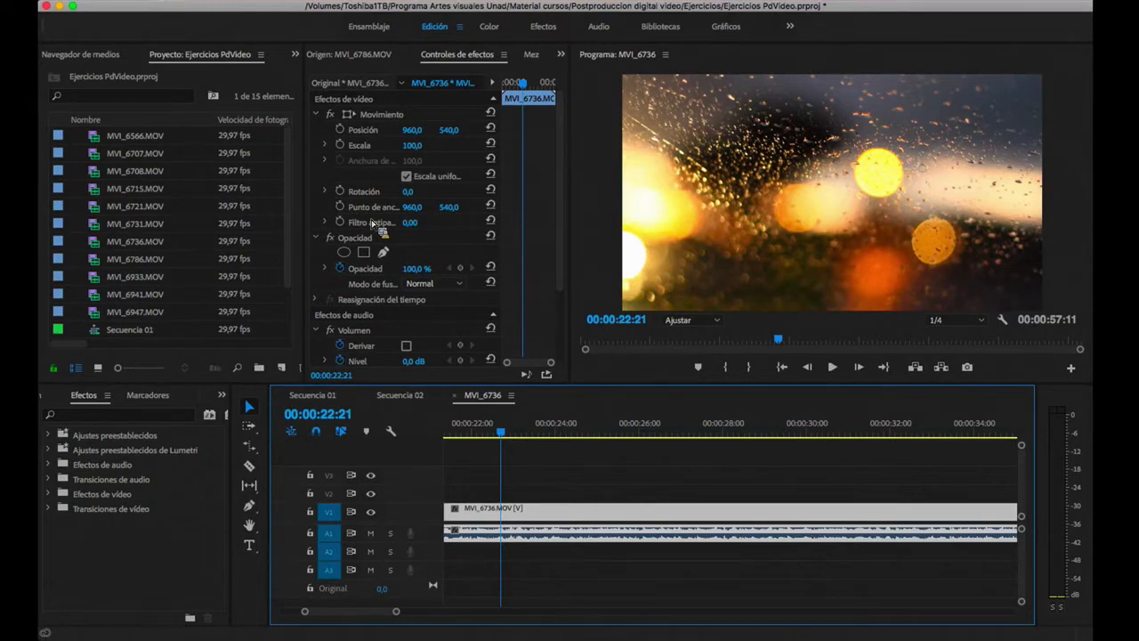
pyautogui.scroll(-3, 355, 223)
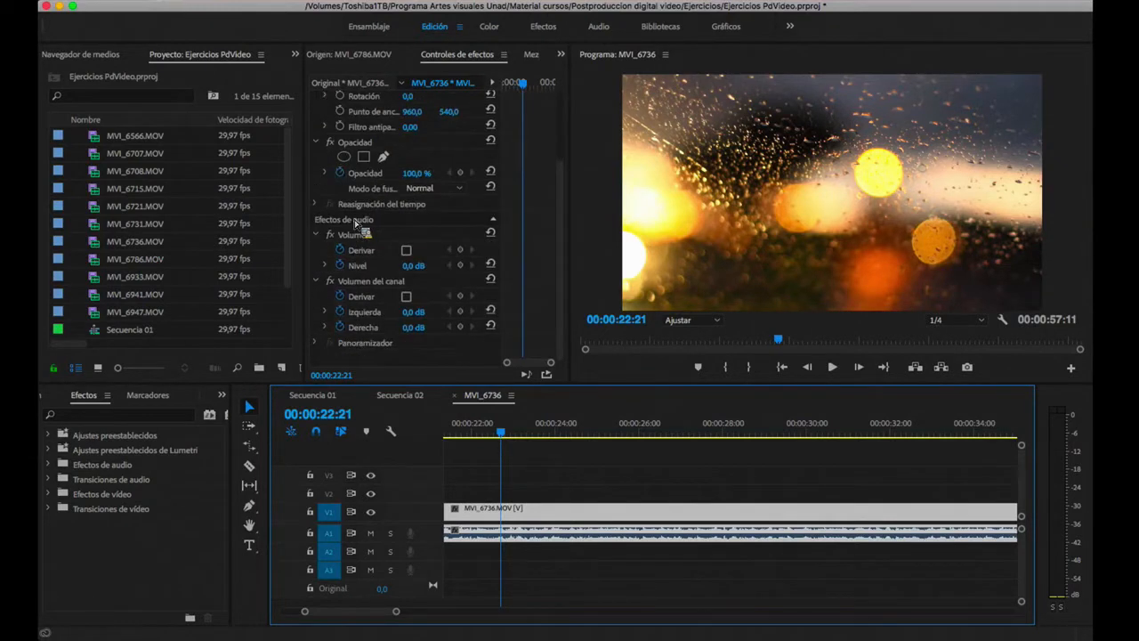
pyautogui.scroll(3, 356, 223)
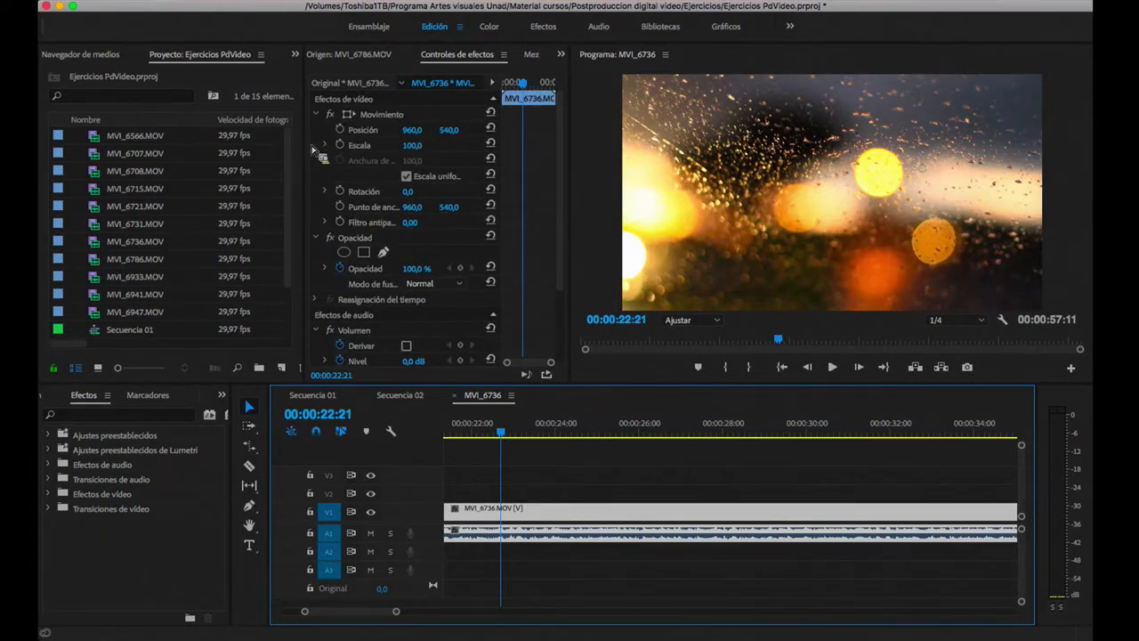
# Step: Open the timeline clip MVI_6736.MOV in the Source Monitor and play it from 00:00:22:21
pyautogui.click(562, 57)
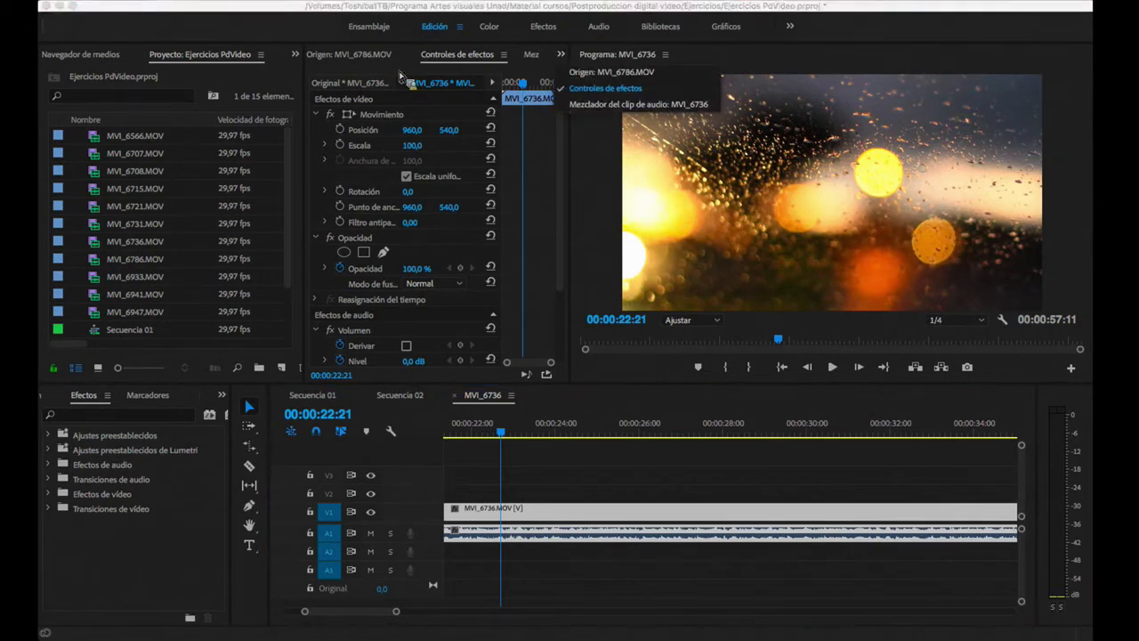
pyautogui.click(359, 57)
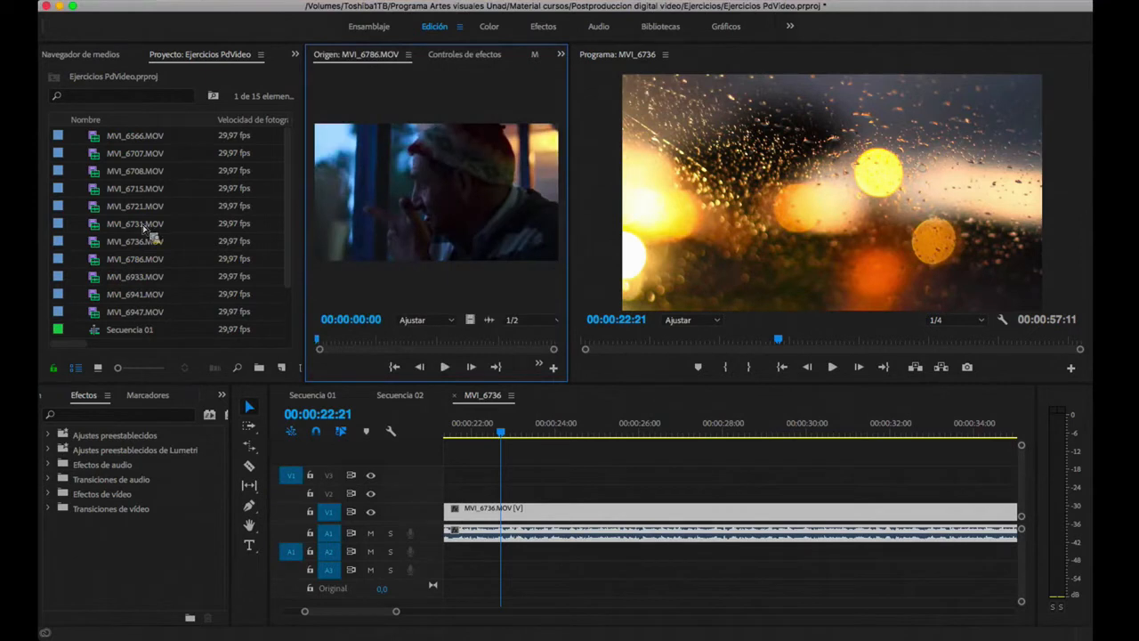
pyautogui.moveTo(119, 247); pyautogui.dragTo(516, 510)
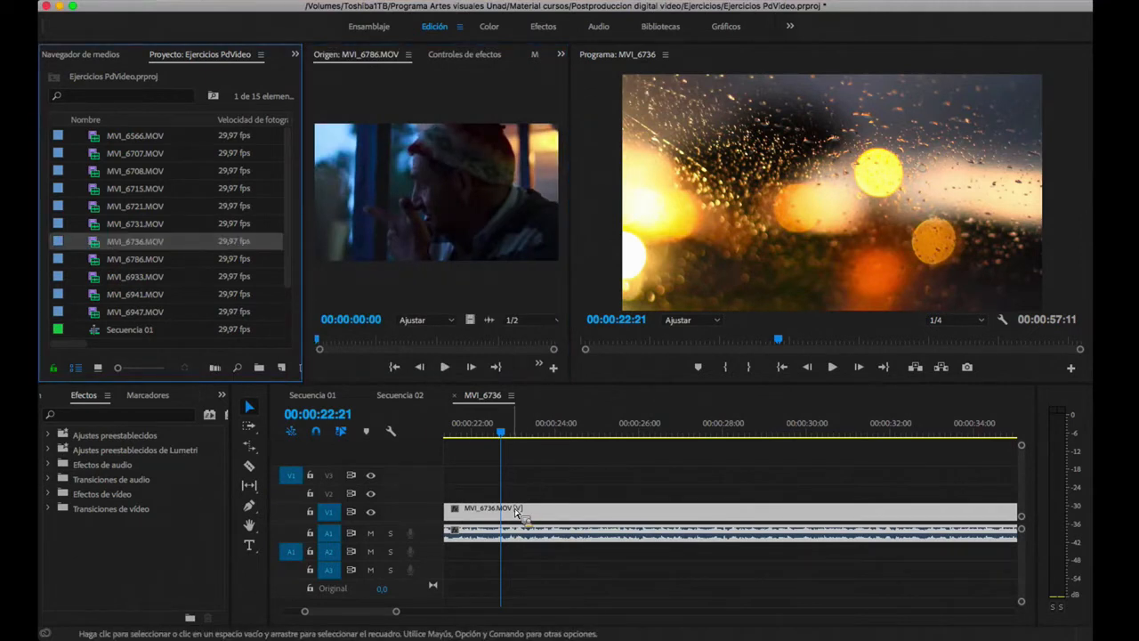
pyautogui.doubleClick(525, 514)
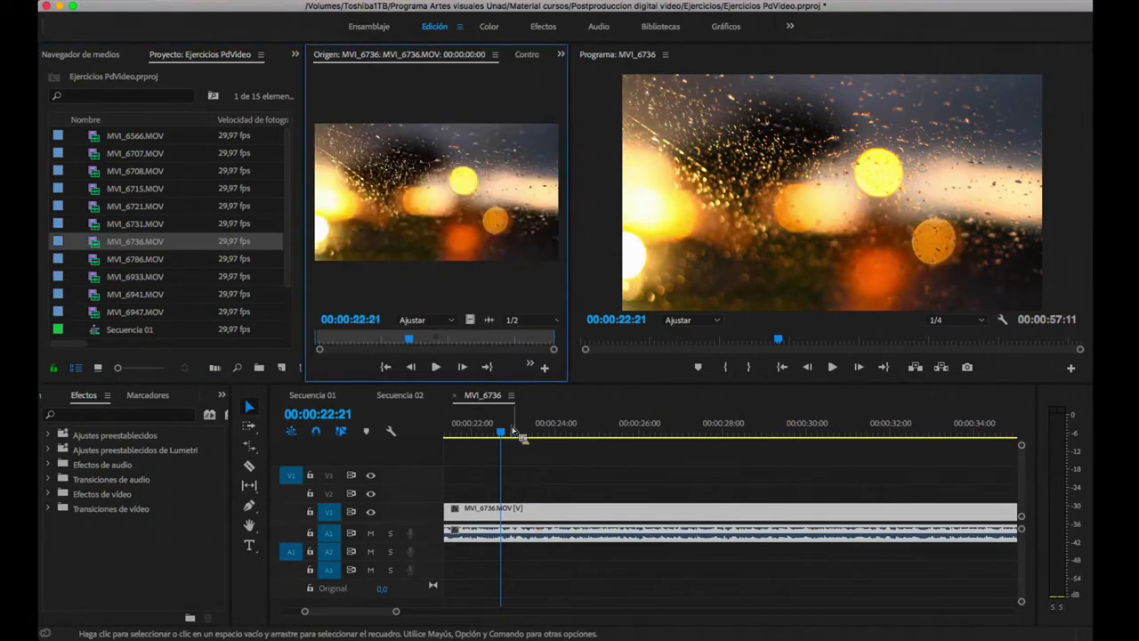
pyautogui.click(435, 367)
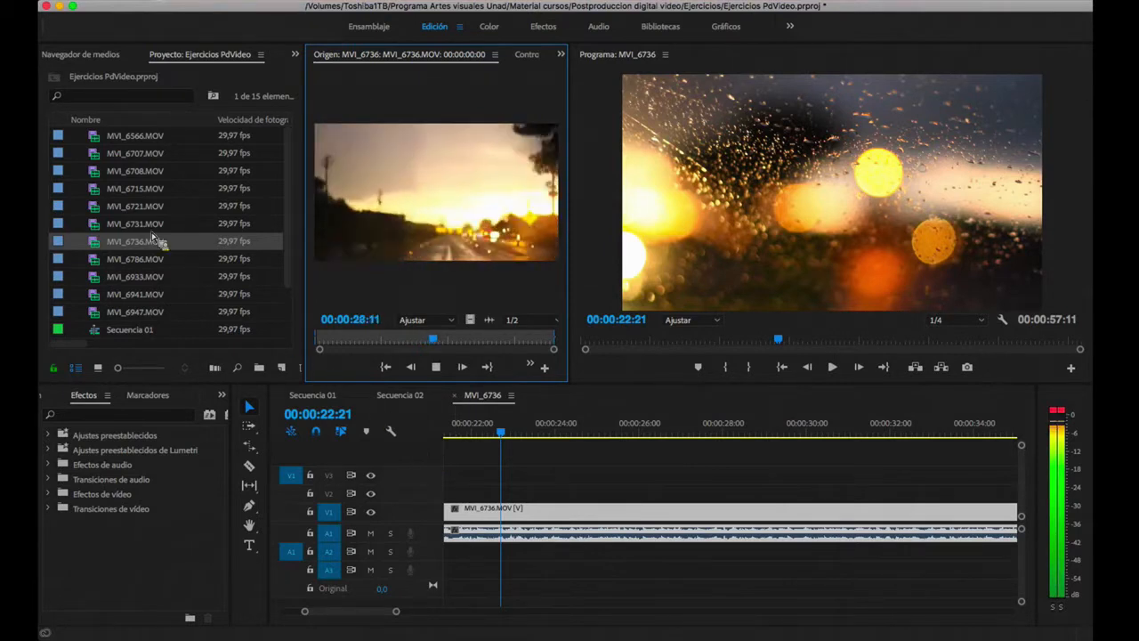
# Step: Load MVI_6731.MOV from the project into the Source Monitor, play it from its start and from further in, and stop
pyautogui.doubleClick(96, 224)
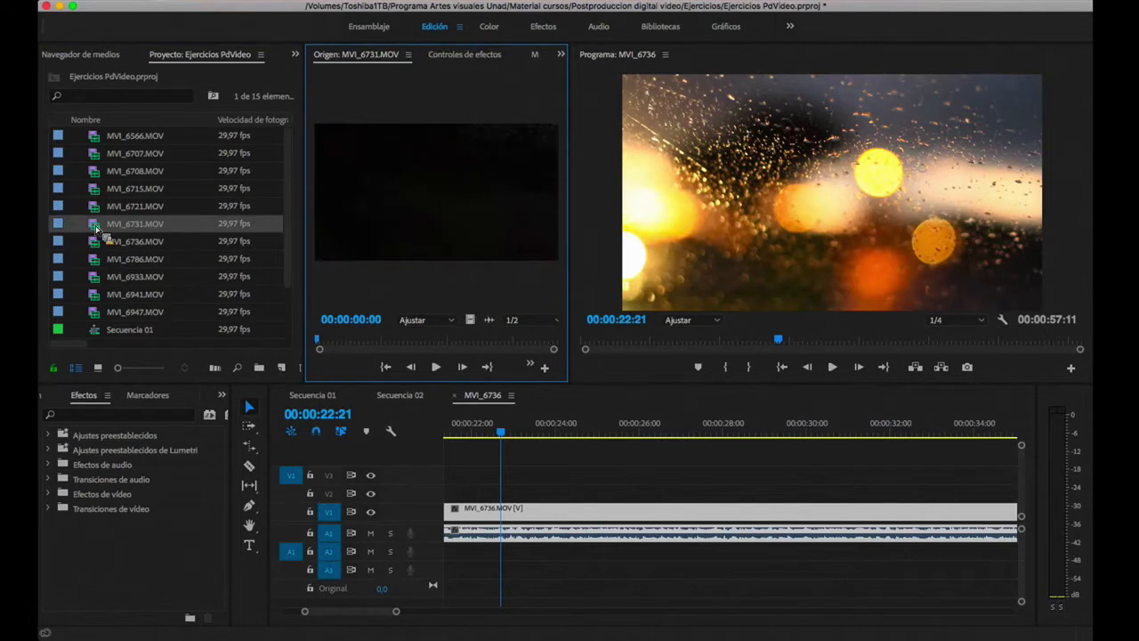
pyautogui.click(435, 366)
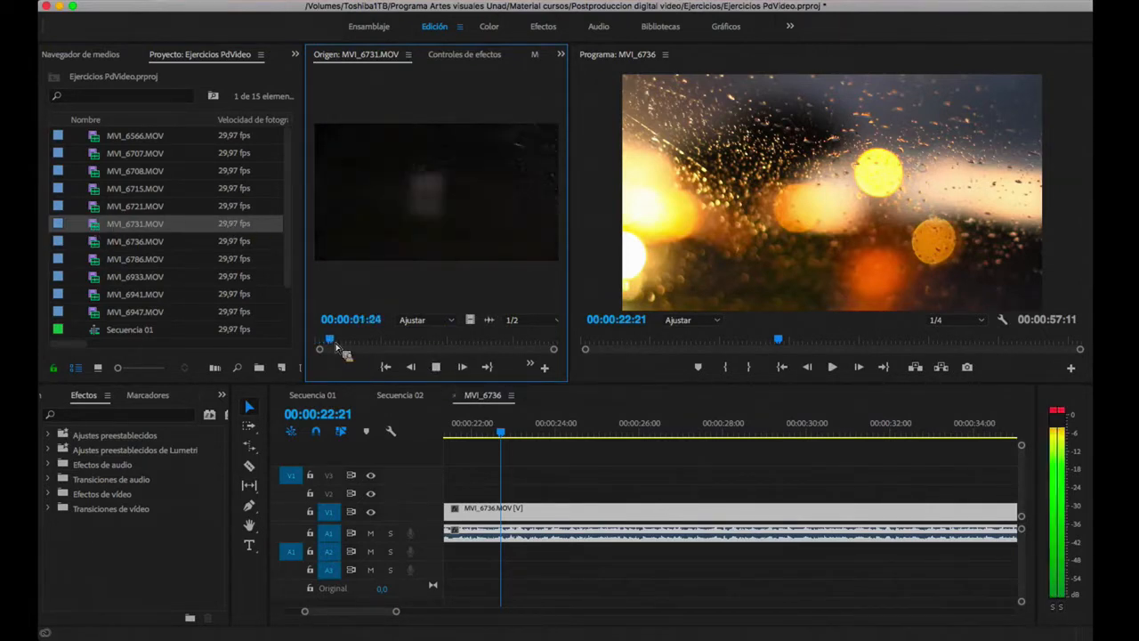
pyautogui.click(386, 340)
pyautogui.press('space')
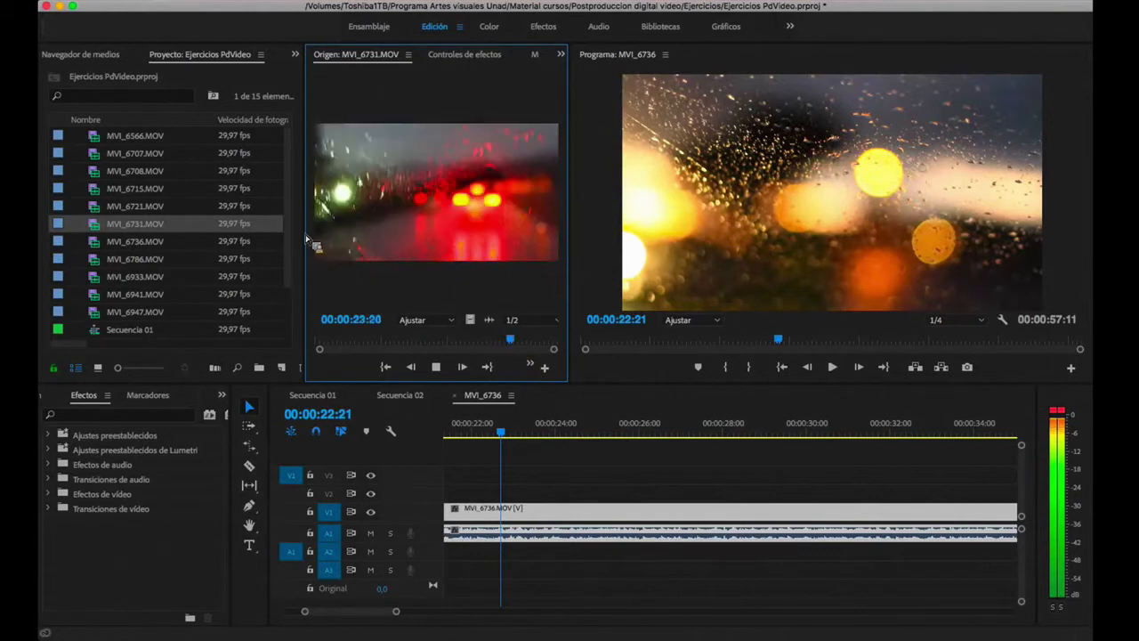
pyautogui.press('space')
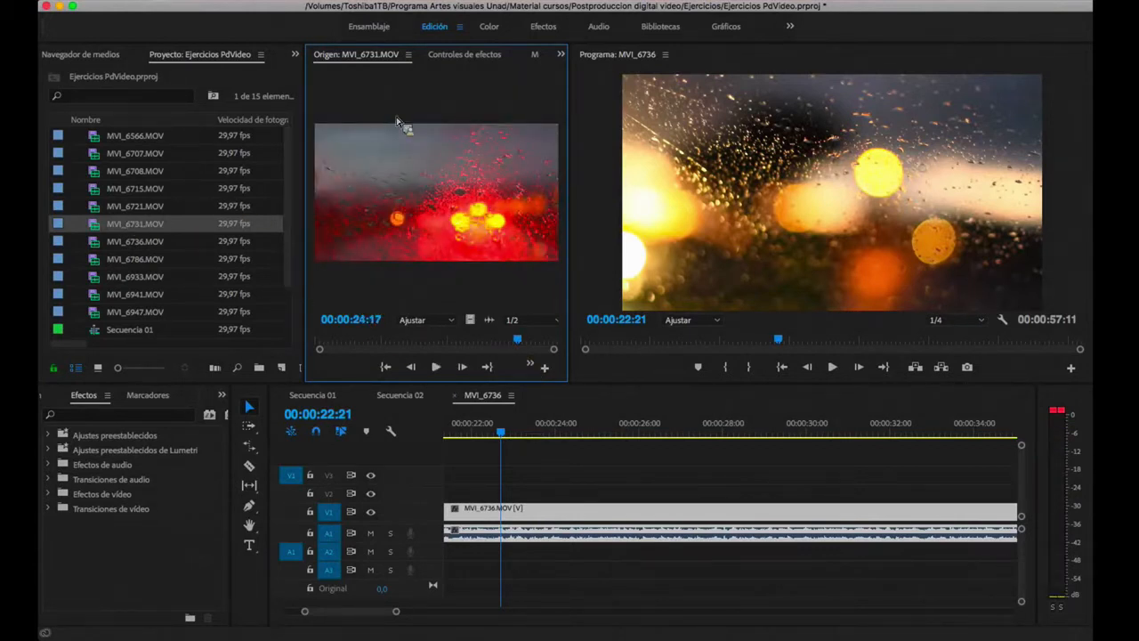
# Step: Show the Effect Controls of the MVI_6736.MOV timeline clip and move the playhead to 00:00:02:22
pyautogui.click(459, 54)
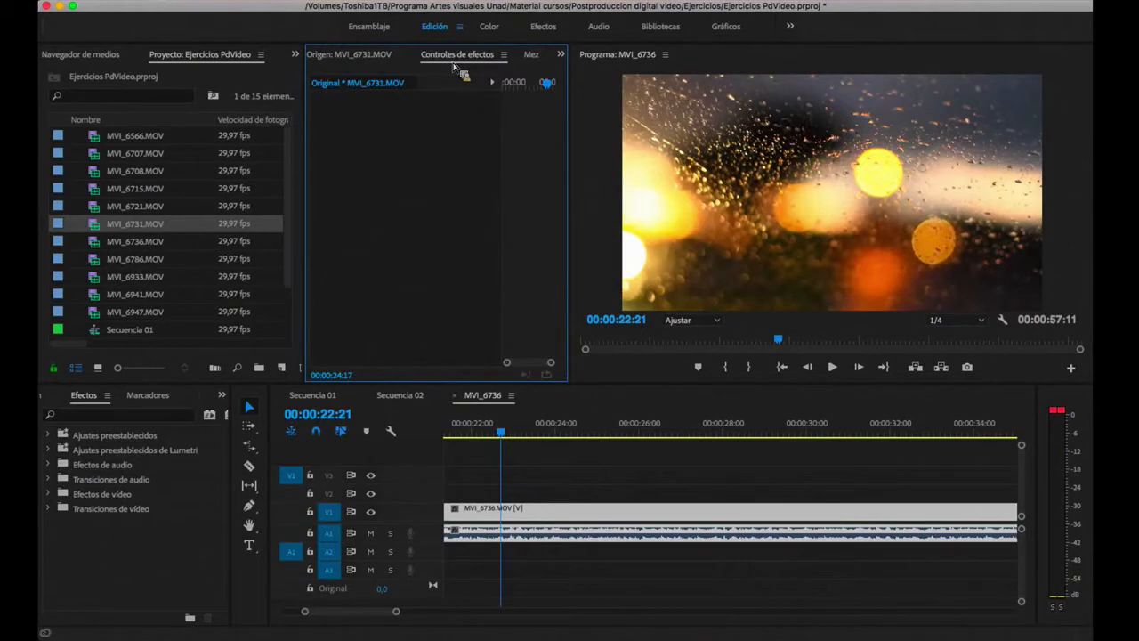
pyautogui.click(536, 518)
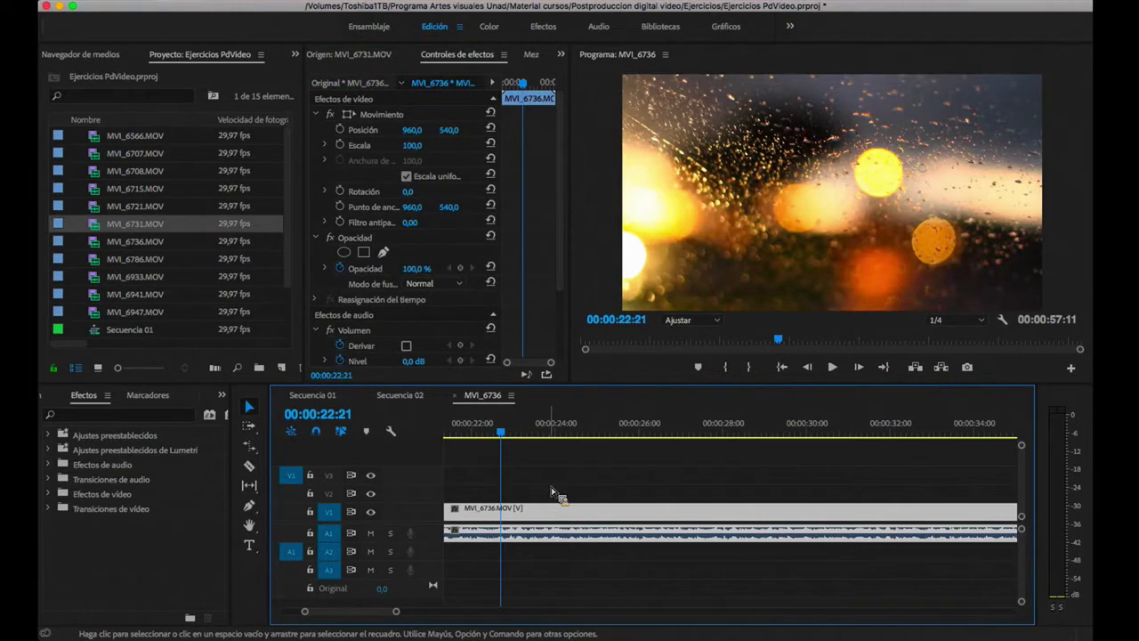
pyautogui.scroll(5, 553, 488)
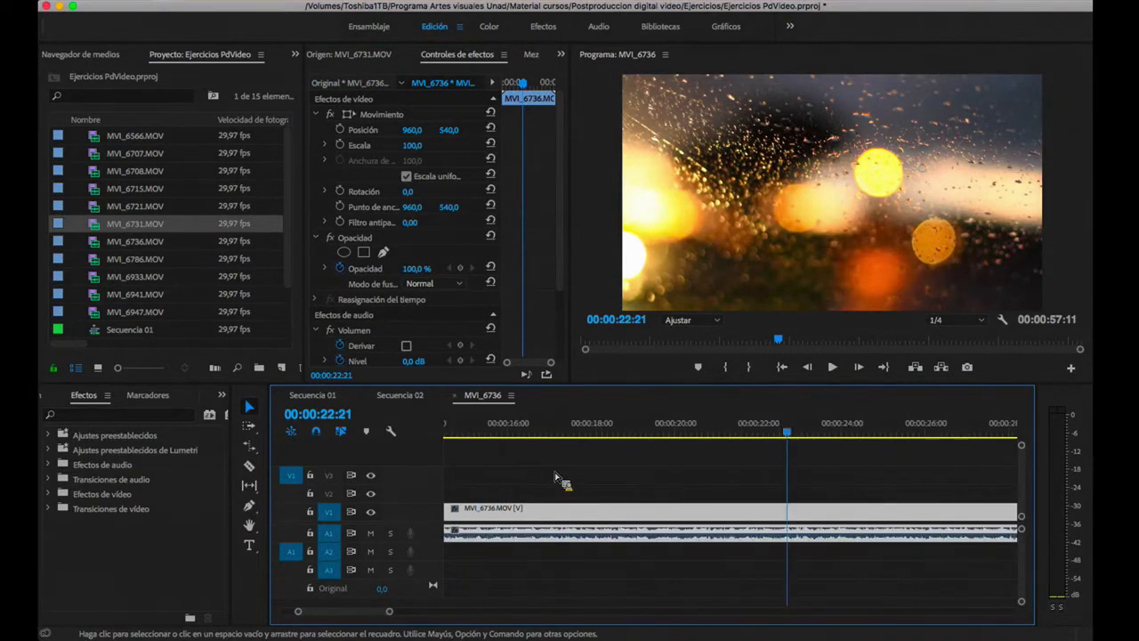
pyautogui.scroll(5, 555, 478)
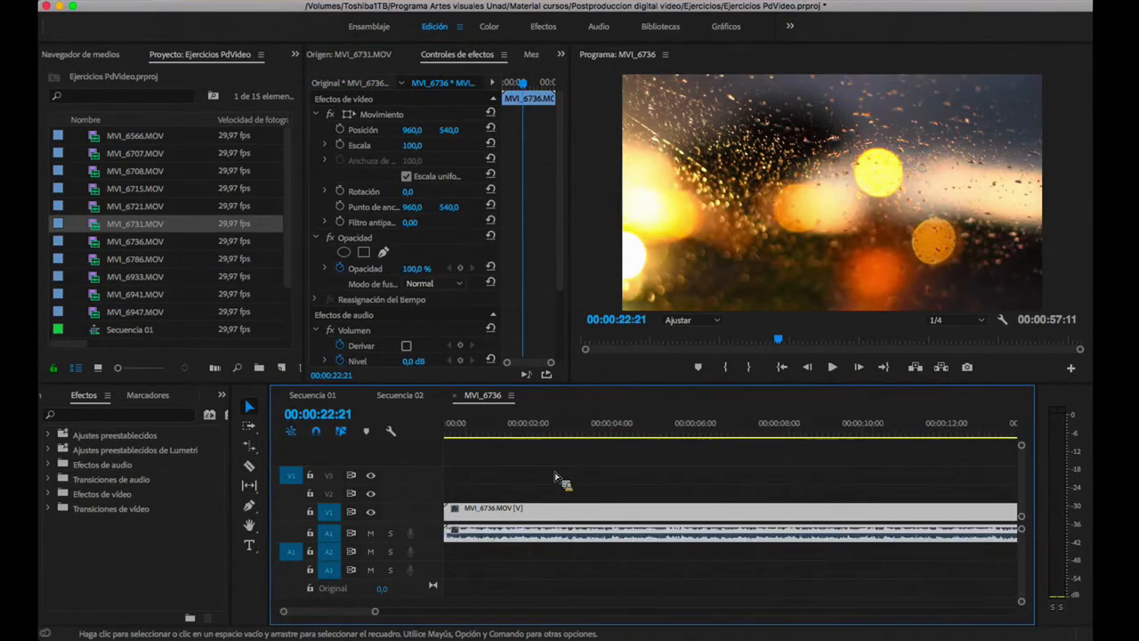
pyautogui.click(582, 434)
pyautogui.moveTo(581, 435); pyautogui.dragTo(561, 436)
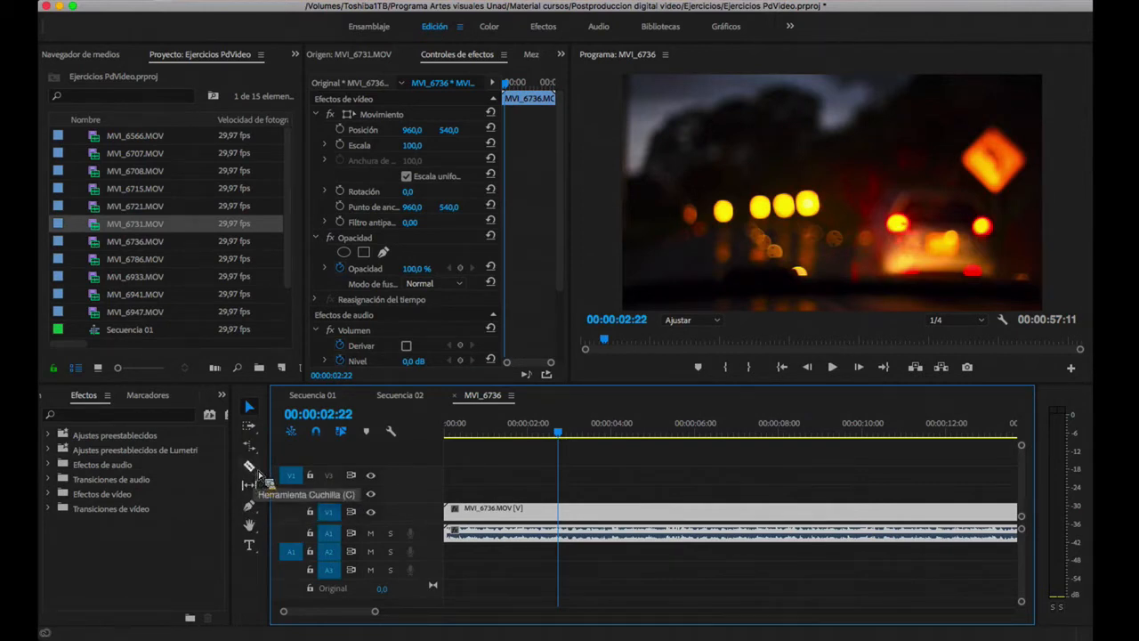
# Step: Activate the Track Select Forward tool and bring the whole MVI_6736.MOV clip into view in the timeline
pyautogui.click(251, 409)
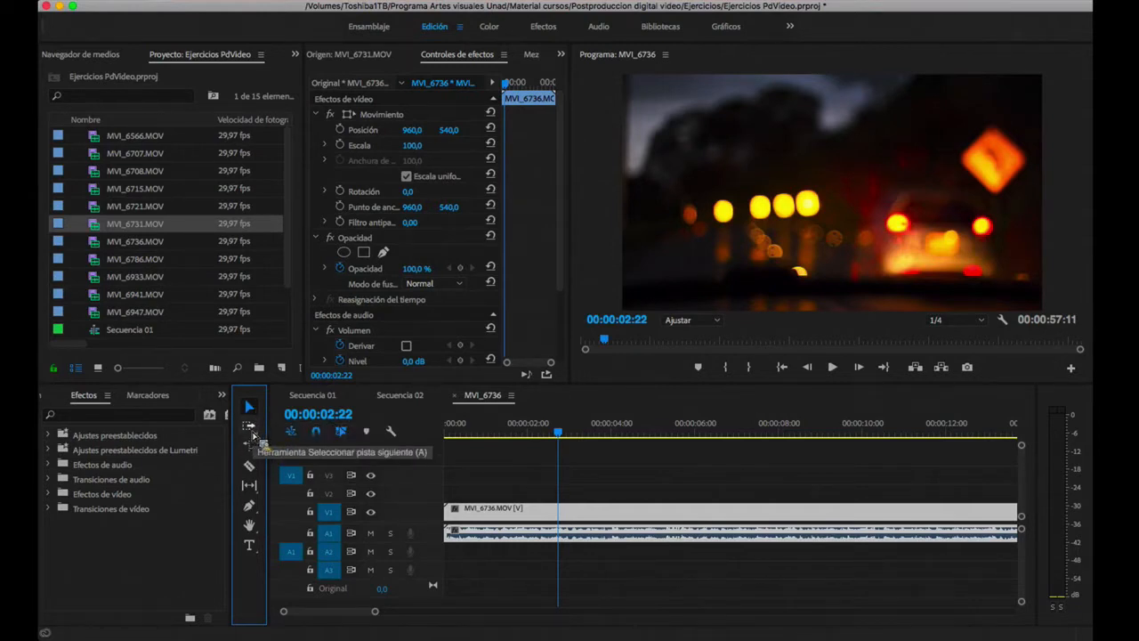
pyautogui.click(253, 431)
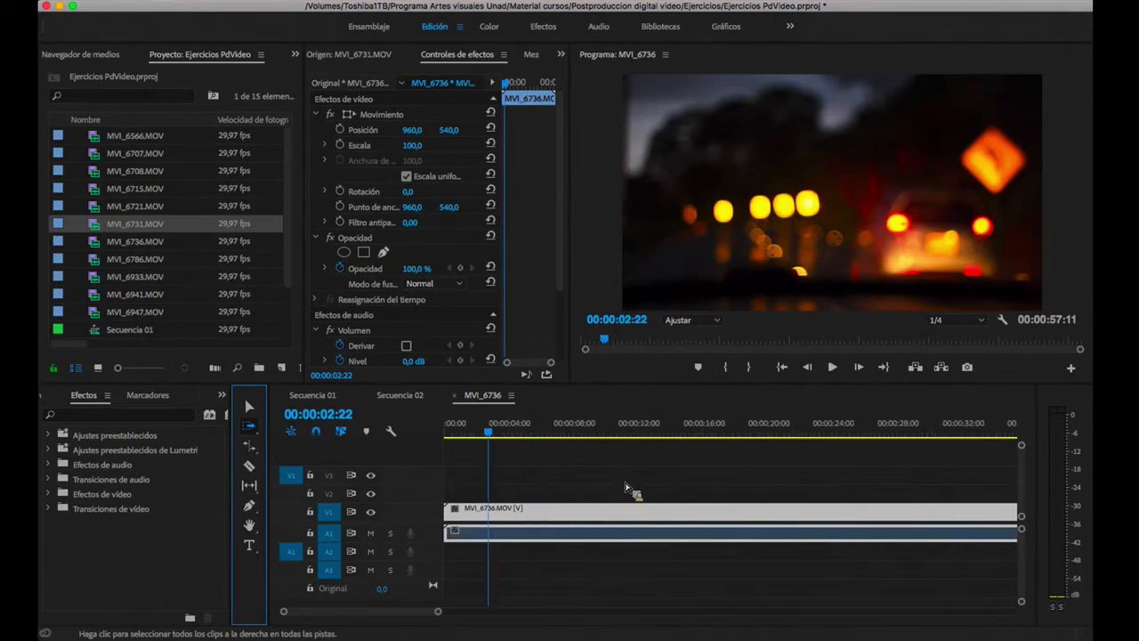
pyautogui.scroll(-5, 626, 489)
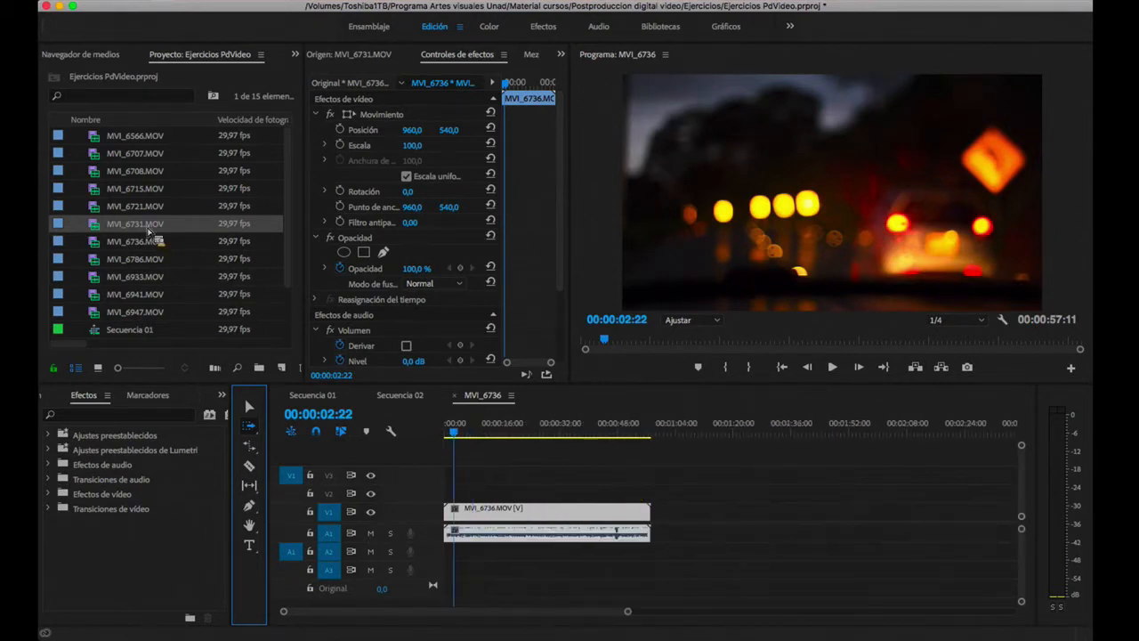
# Step: Add MVI_6721.MOV on V3 starting at the end of MVI_6736.MOV, and MVI_6715.MOV on V1 at about 00:01:49
pyautogui.click(126, 208)
pyautogui.moveTo(657, 480)
pyautogui.mouseDown()
pyautogui.moveTo(674, 491)
pyautogui.moveTo(657, 485)
pyautogui.mouseUp()
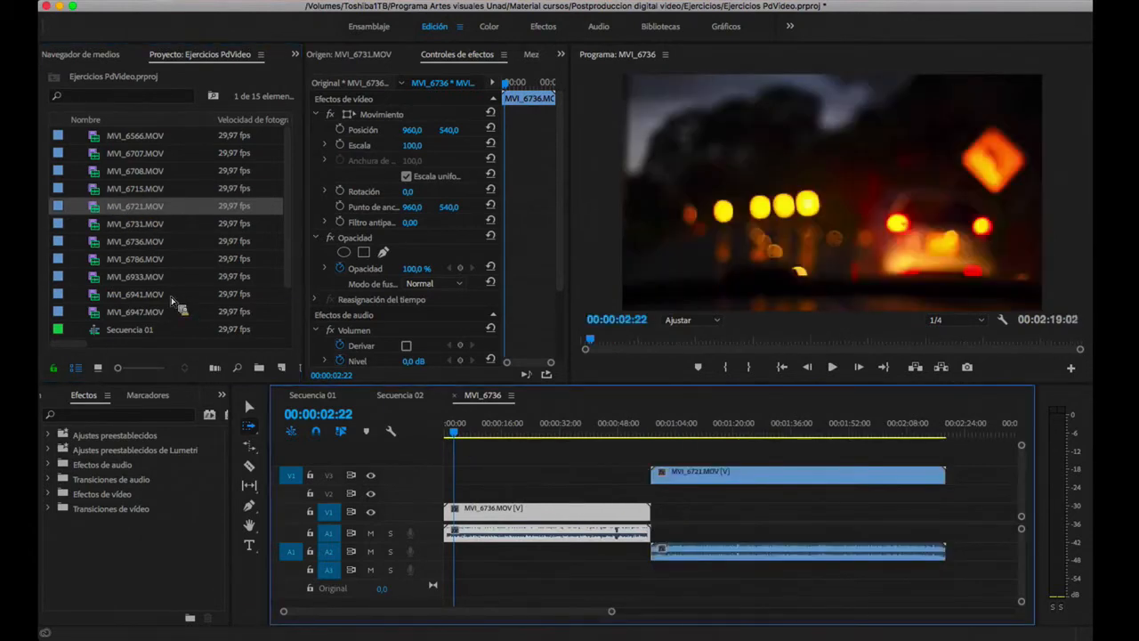
pyautogui.click(102, 194)
pyautogui.moveTo(101, 194); pyautogui.dragTo(770, 505)
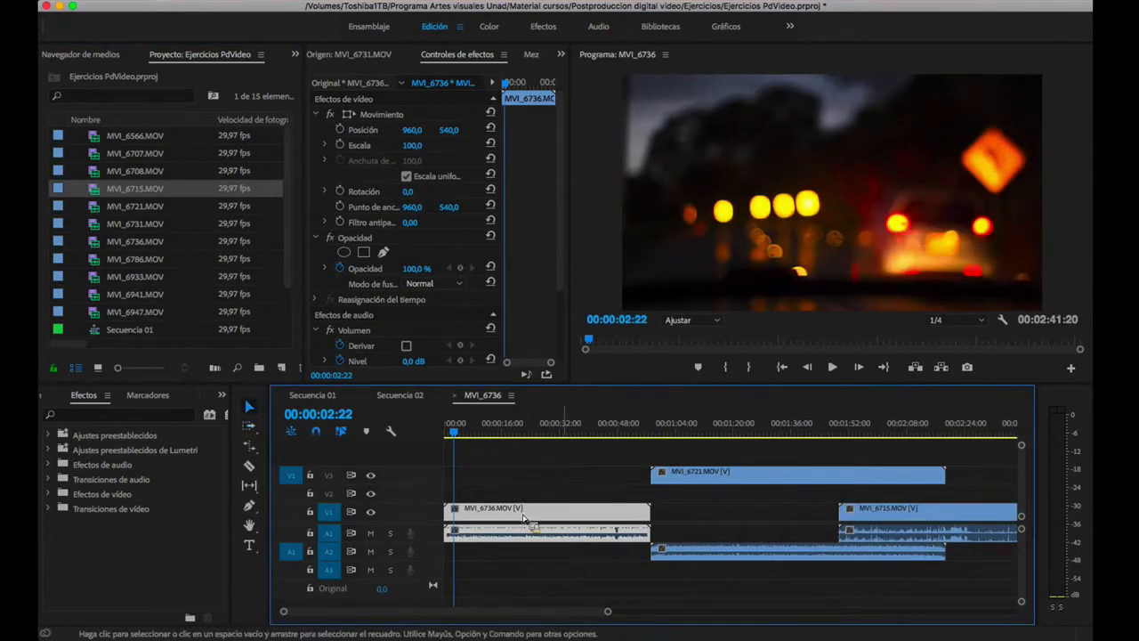
# Step: Try moving all the timeline clips together with the Selection tool, then undo the move
pyautogui.moveTo(567, 456); pyautogui.dragTo(936, 564)
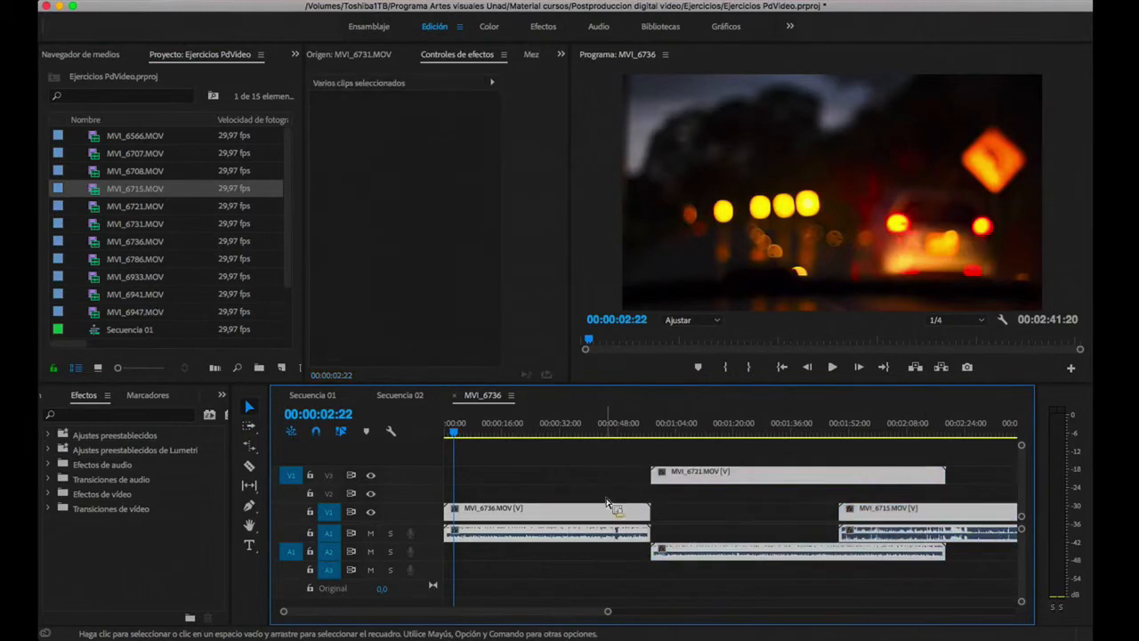
pyautogui.moveTo(610, 506); pyautogui.dragTo(650, 509)
pyautogui.press('super+z')
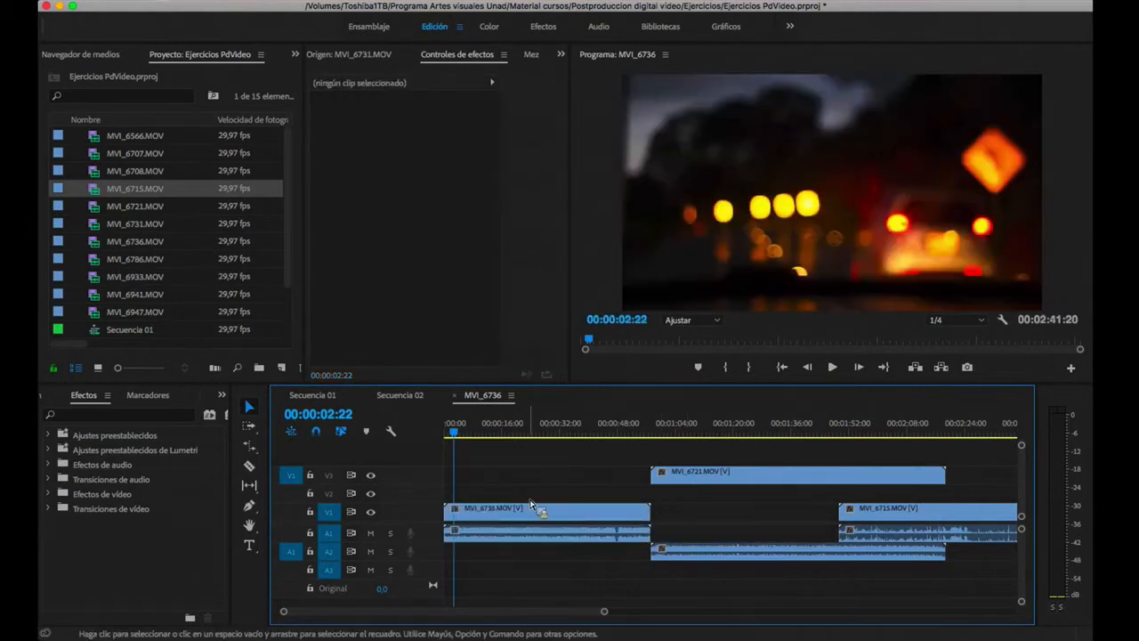
# Step: Select every clip from MVI_6736.MOV onward with the Track Select Forward tool, then switch back to the Selection tool
pyautogui.click(250, 426)
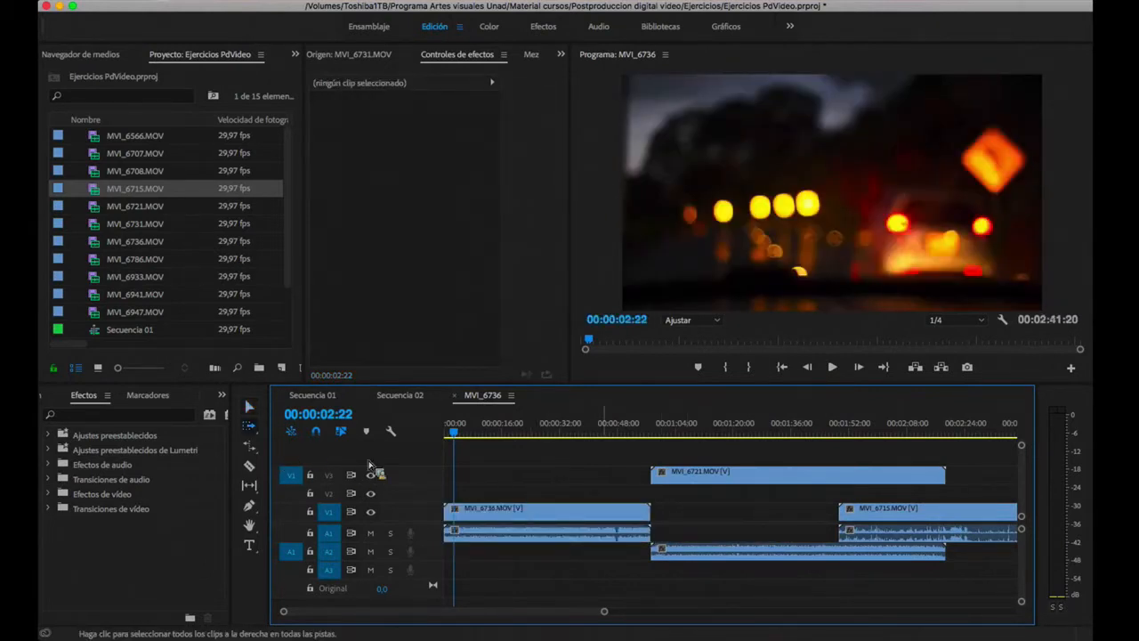
pyautogui.moveTo(513, 495); pyautogui.dragTo(596, 500)
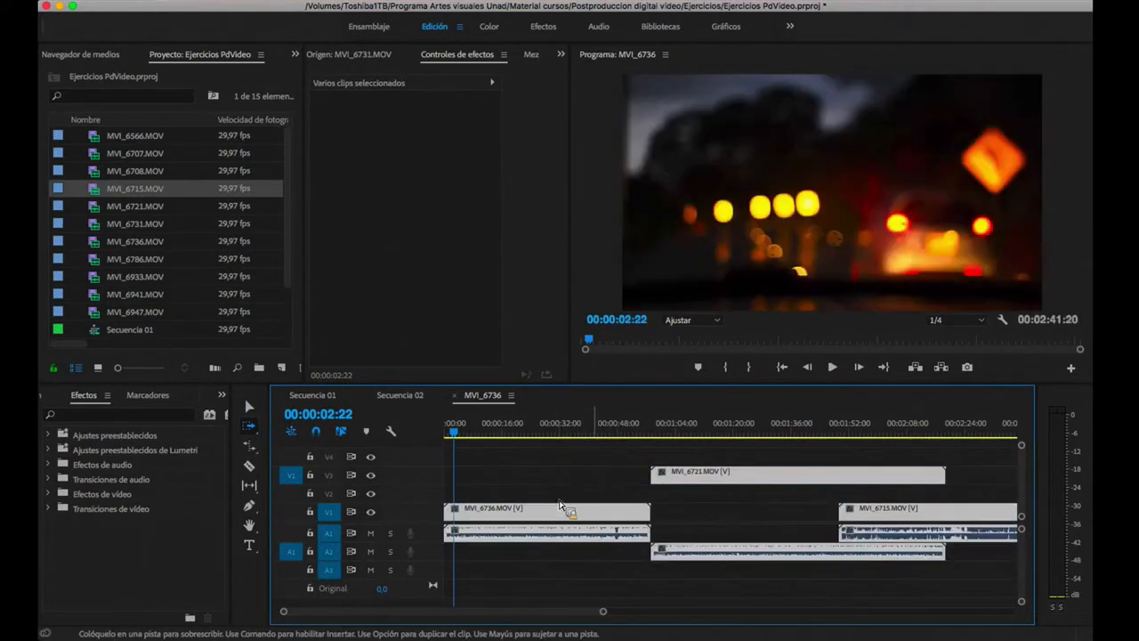
pyautogui.click(249, 407)
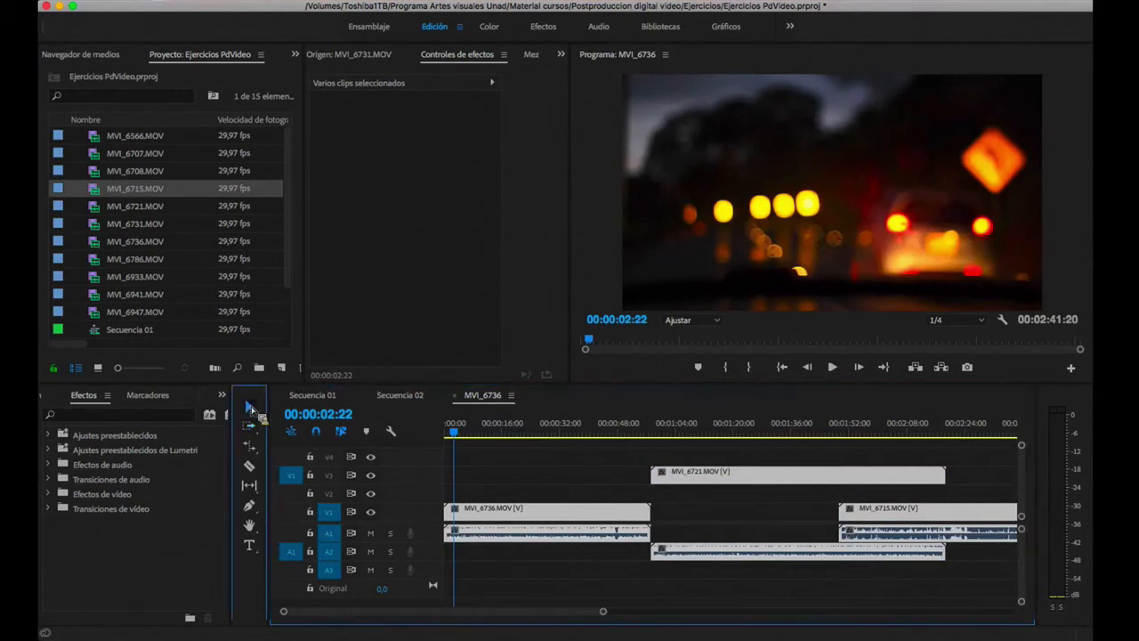
# Step: Activate the Ripple Edit tool, then return to the Selection tool and clear the selection in the timeline
pyautogui.click(258, 450)
pyautogui.click(258, 450)
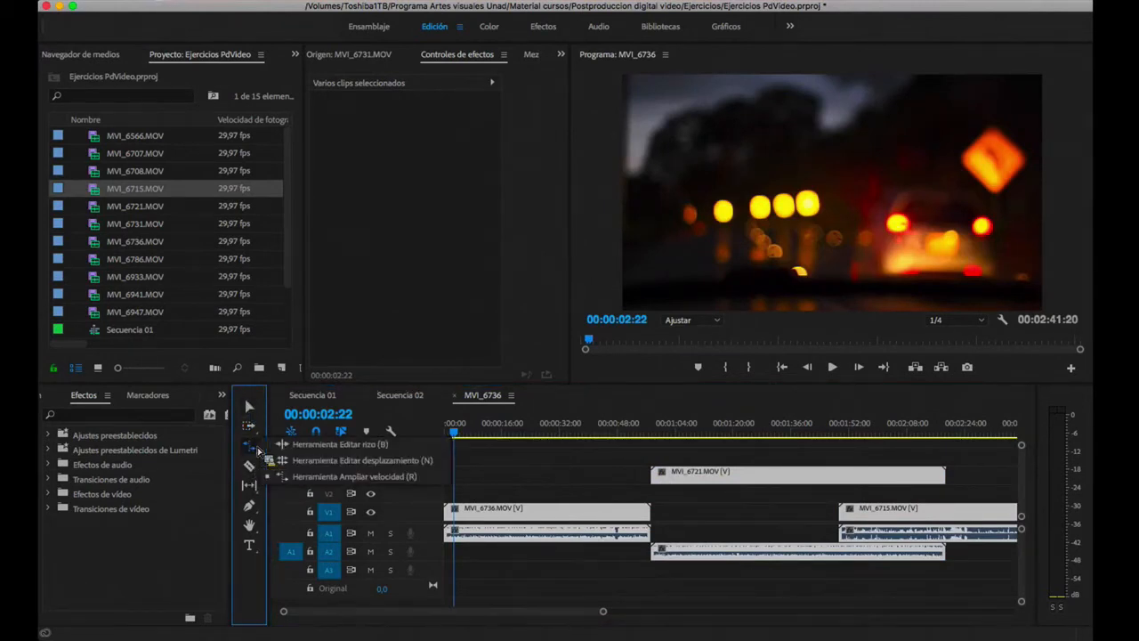
pyautogui.click(294, 446)
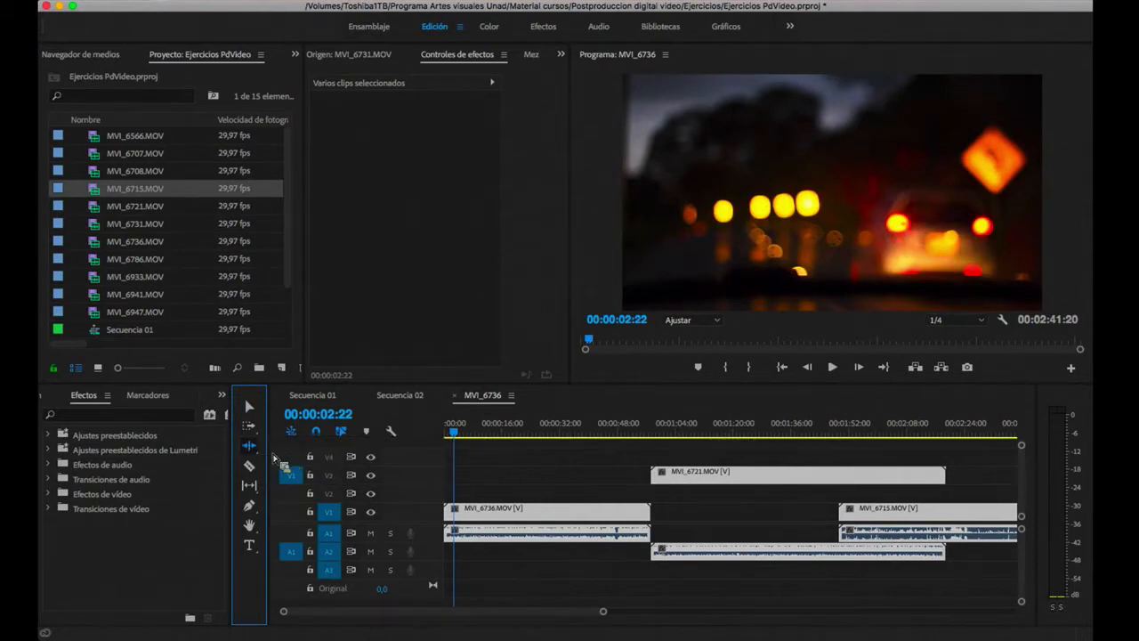
pyautogui.click(546, 489)
pyautogui.click(249, 407)
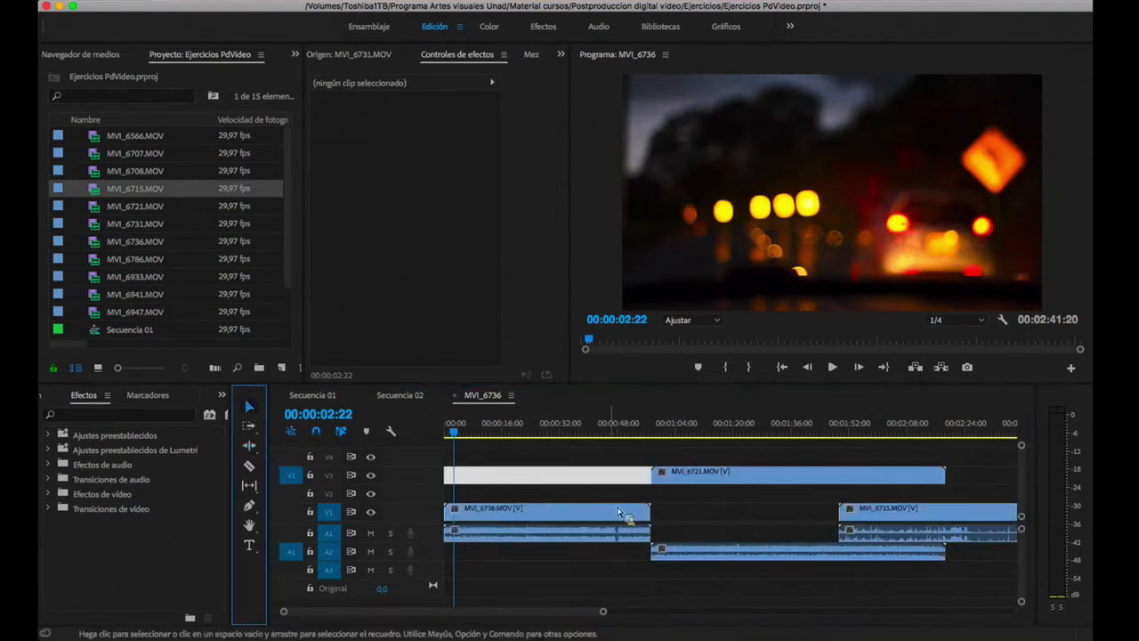
pyautogui.click(610, 501)
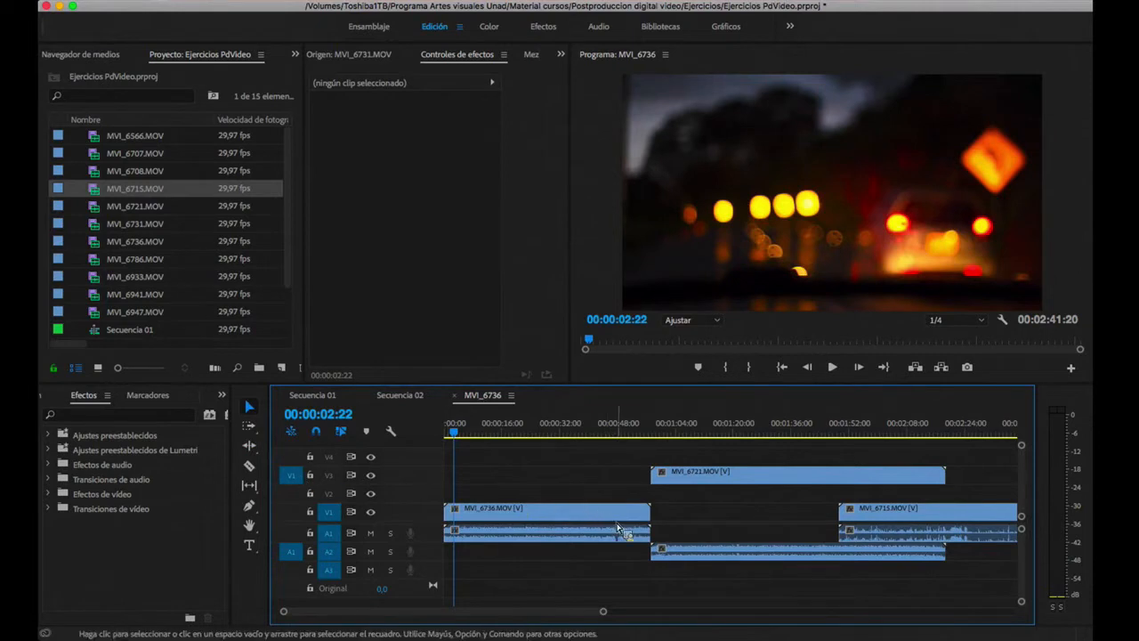
# Step: Shorten the end of MVI_6736.MOV to about 00:00:37 and move the playhead to 00:00:33:13
pyautogui.scroll(2, 620, 528)
pyautogui.scroll(2, 629, 532)
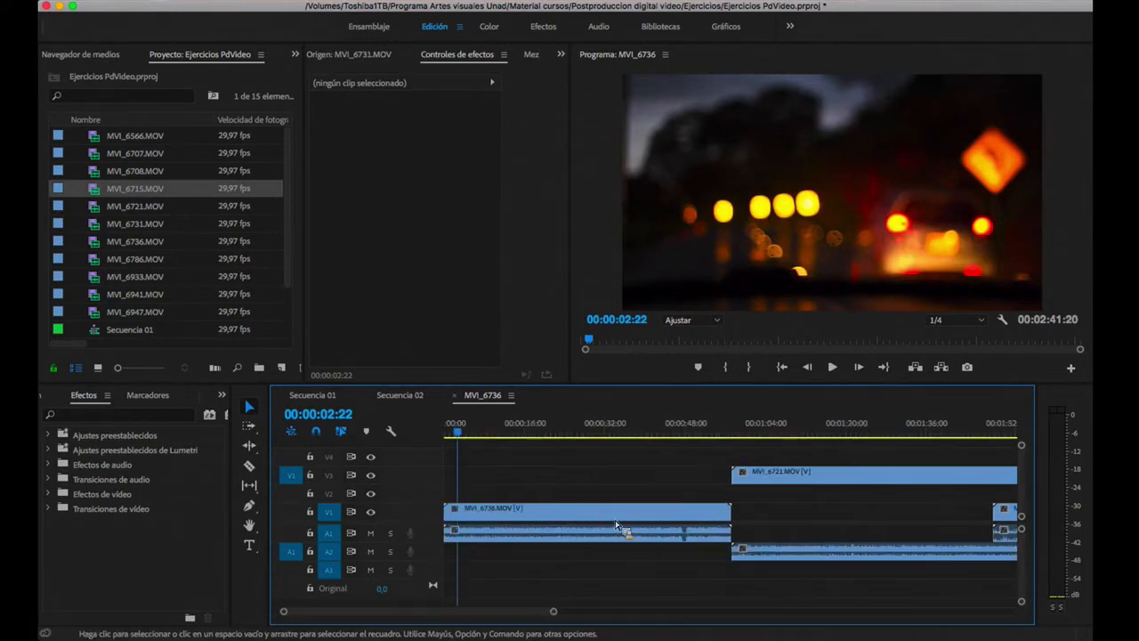
pyautogui.click(690, 529)
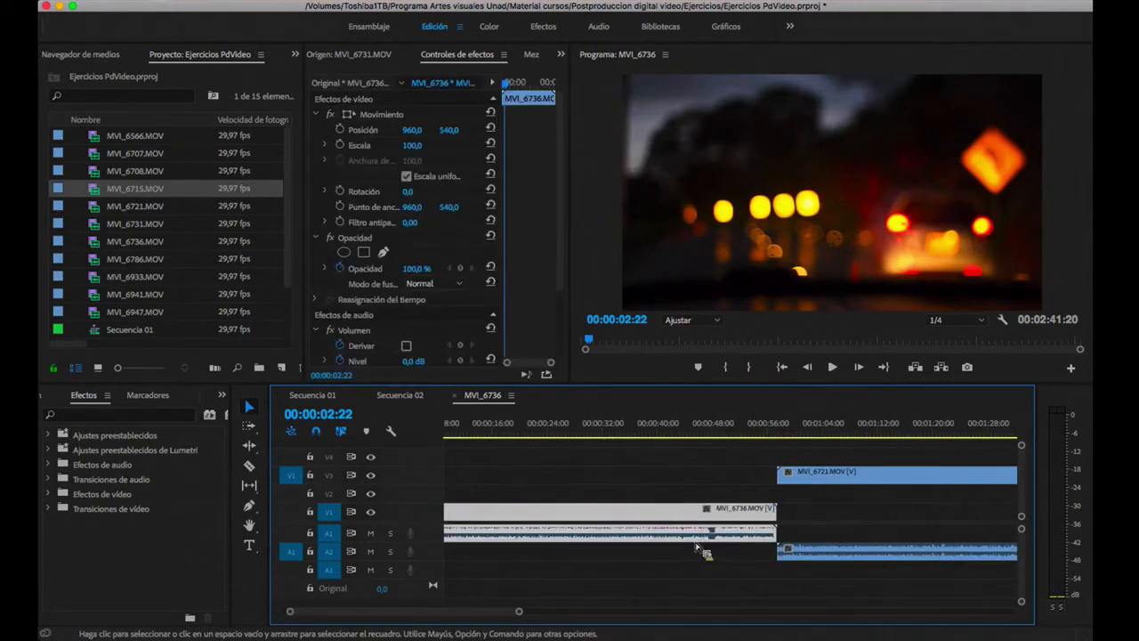
pyautogui.moveTo(776, 516); pyautogui.dragTo(633, 518)
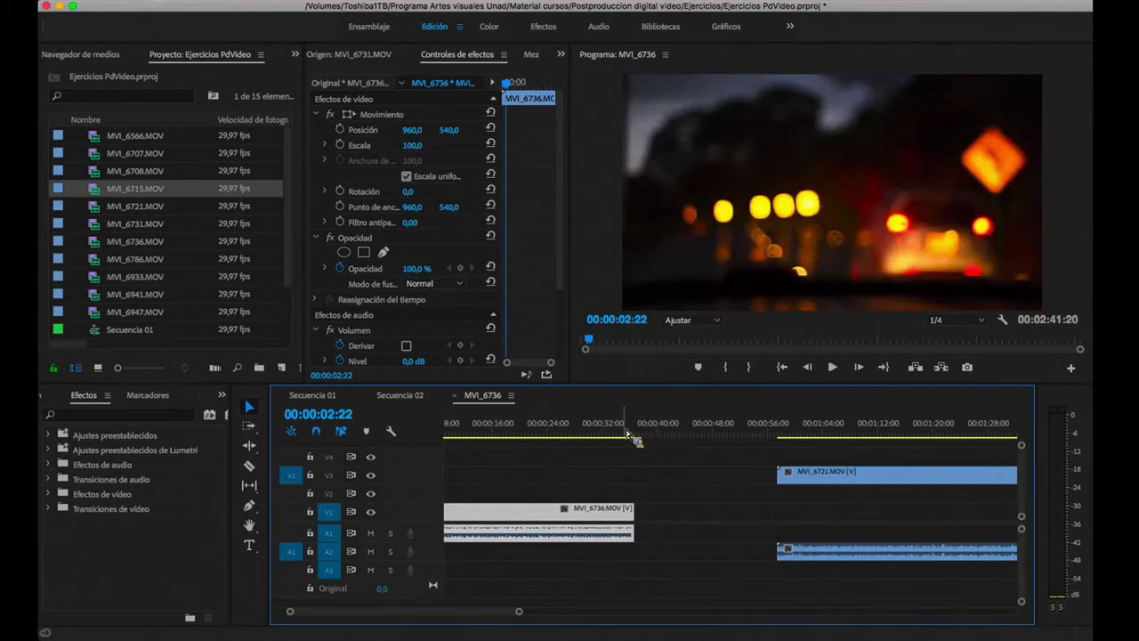
pyautogui.click(622, 434)
pyautogui.moveTo(624, 436); pyautogui.dragTo(612, 437)
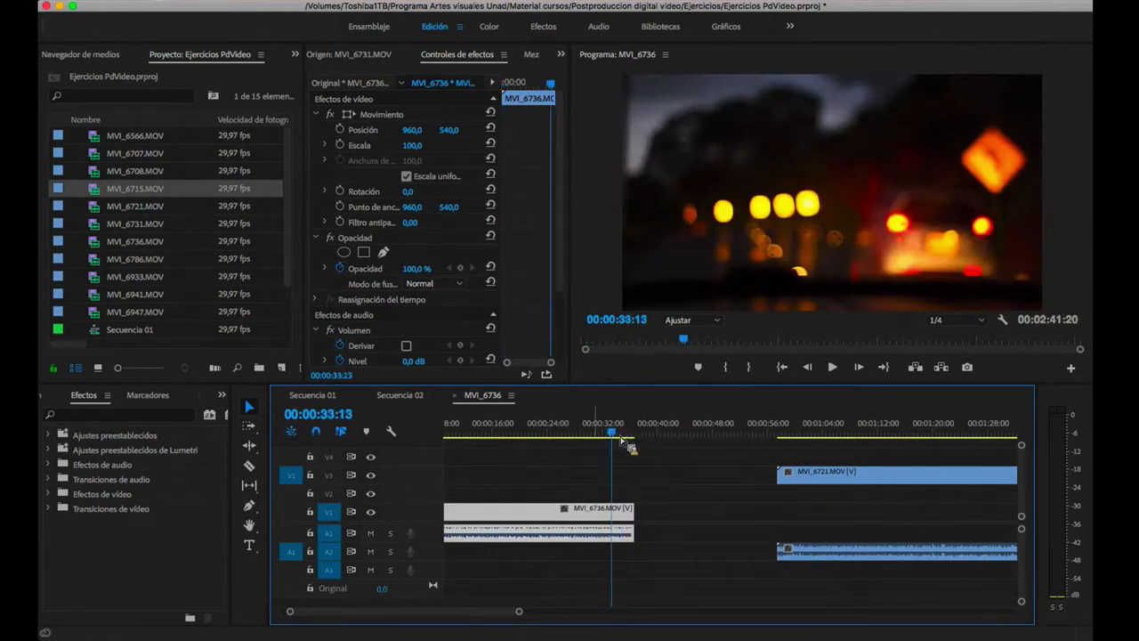
# Step: Extend the end of MVI_6736.MOV to about 00:00:53, then to its full length against the start of MVI_6721.MOV
pyautogui.click(585, 483)
pyautogui.click(592, 512)
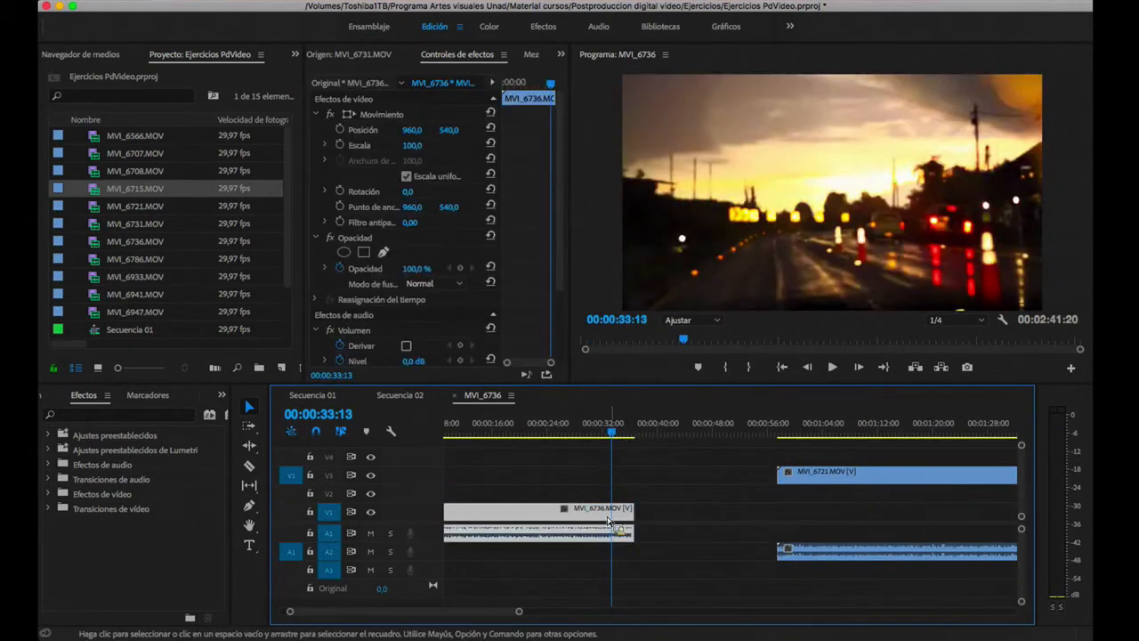
pyautogui.moveTo(635, 518); pyautogui.dragTo(664, 541)
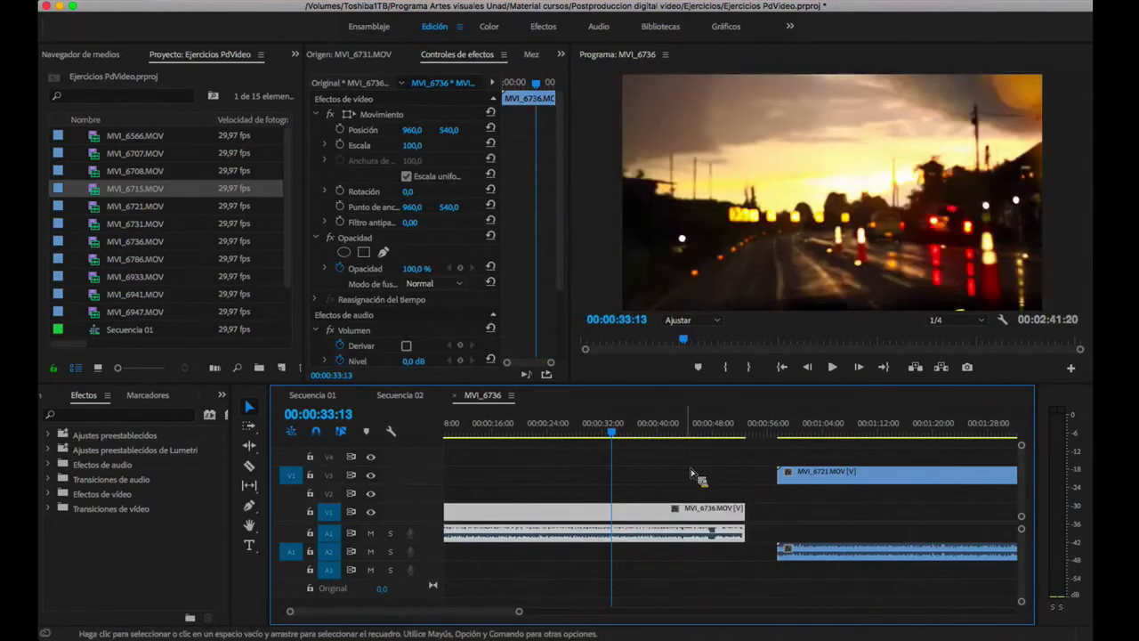
pyautogui.click(685, 432)
pyautogui.click(713, 432)
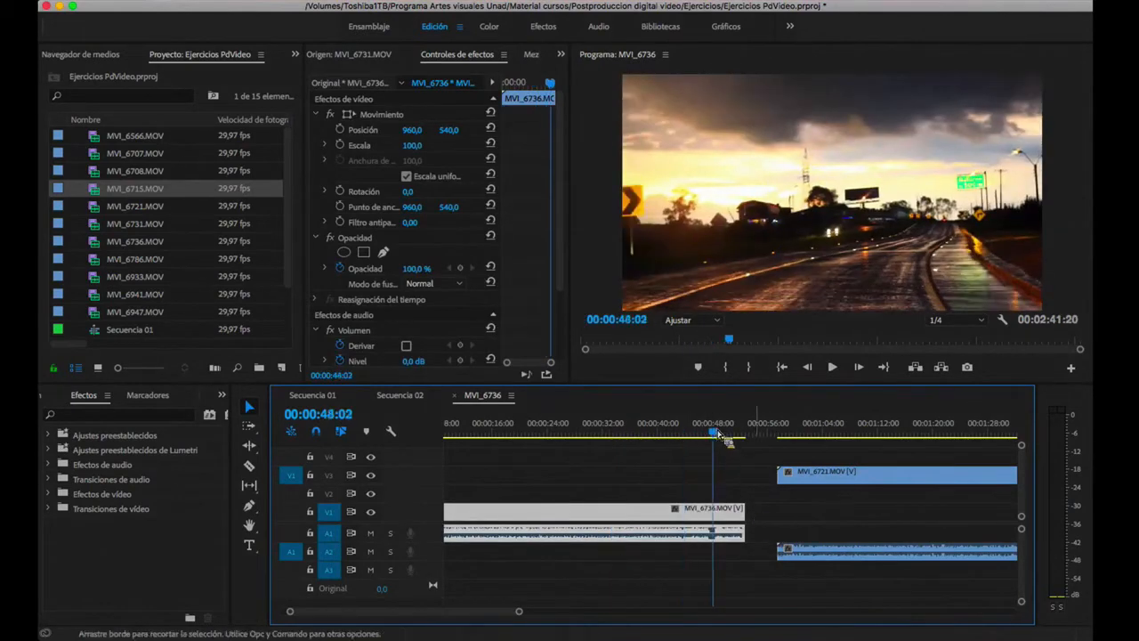
pyautogui.moveTo(747, 521); pyautogui.dragTo(763, 534)
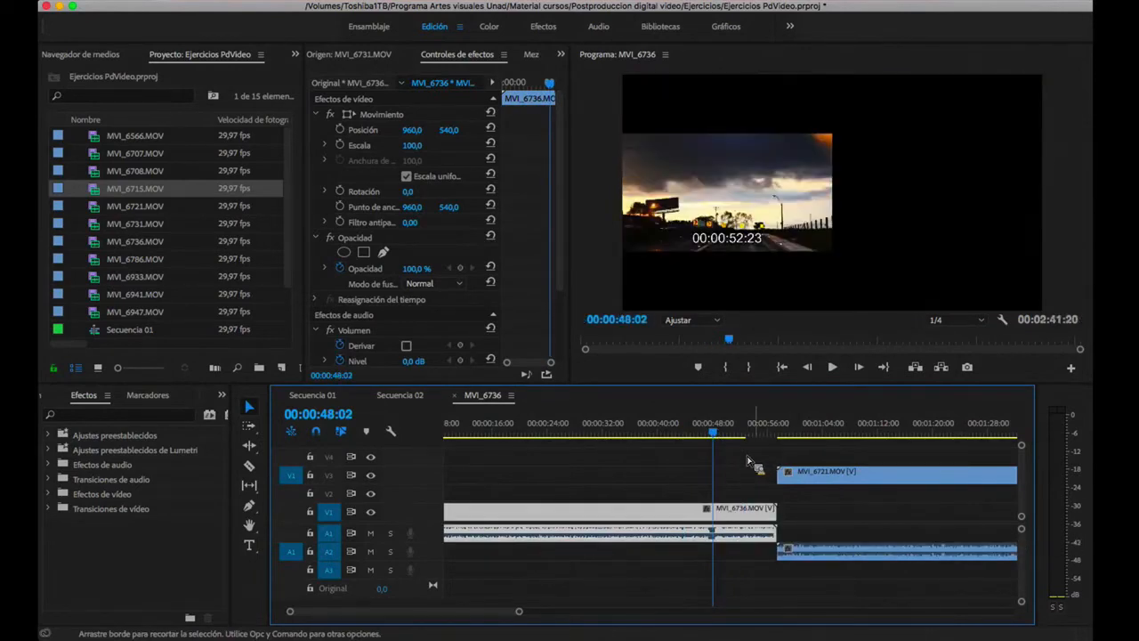
# Step: Scrub the end and middle of MVI_6736.MOV, then try to extend its start edge earlier on V1
pyautogui.click(769, 435)
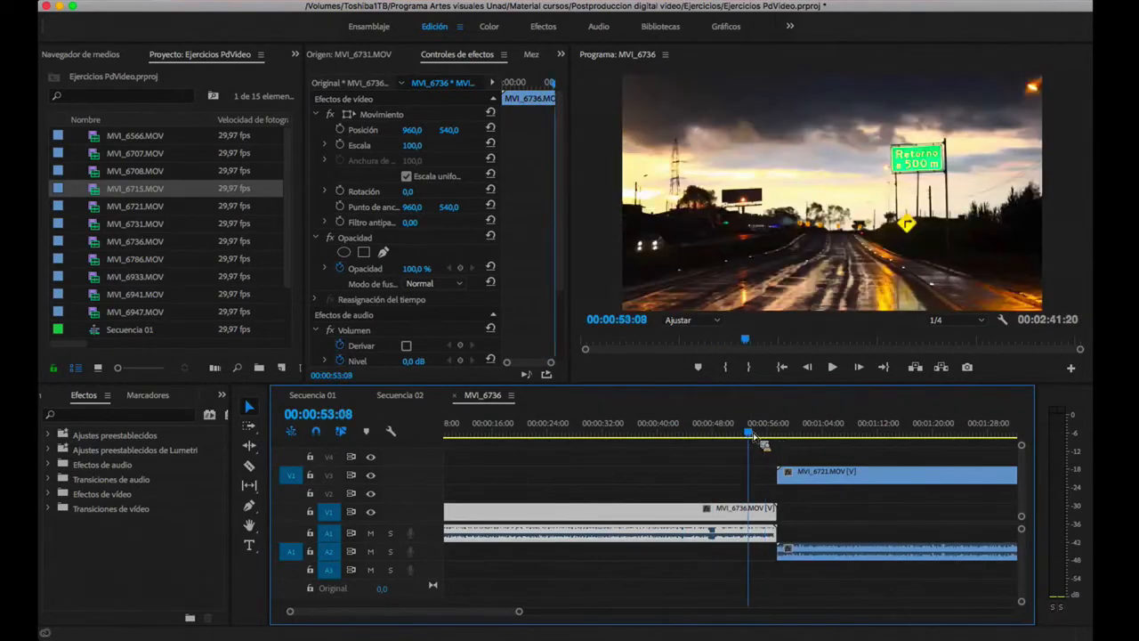
pyautogui.click(629, 433)
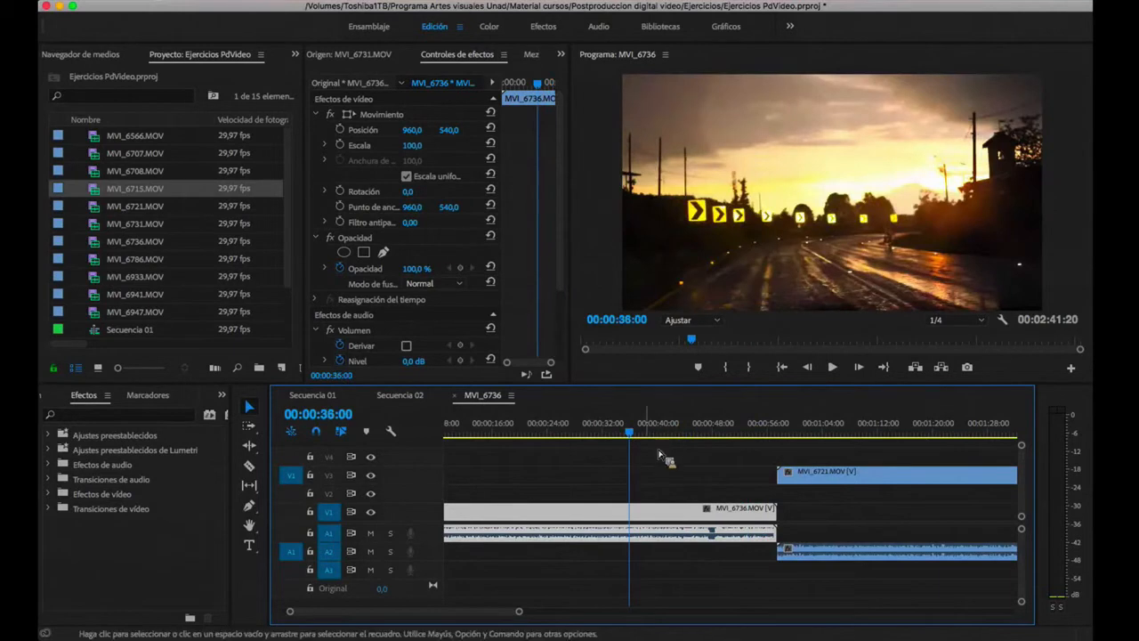
pyautogui.hscroll(-3, 652, 500)
pyautogui.moveTo(448, 520)
pyautogui.mouseDown()
pyautogui.moveTo(594, 522)
pyautogui.moveTo(435, 516)
pyautogui.mouseUp()
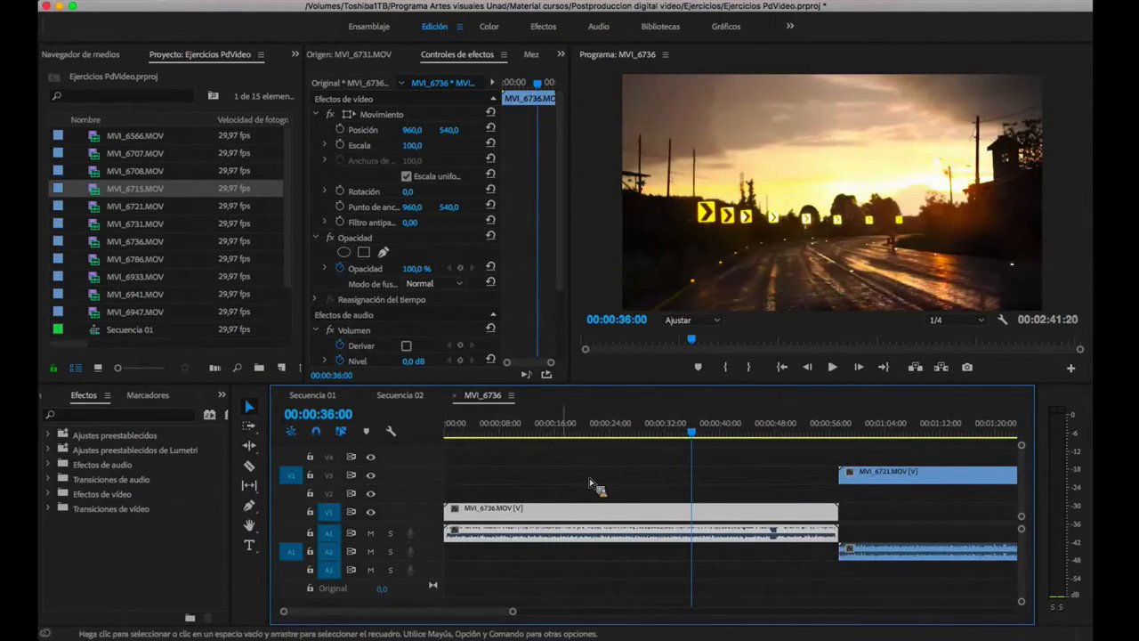
# Step: Try ripple trimming the start of MVI_6736.MOV to the playhead at 00:00:10:17 and at about 00:00:48, undoing each trim
pyautogui.click(517, 434)
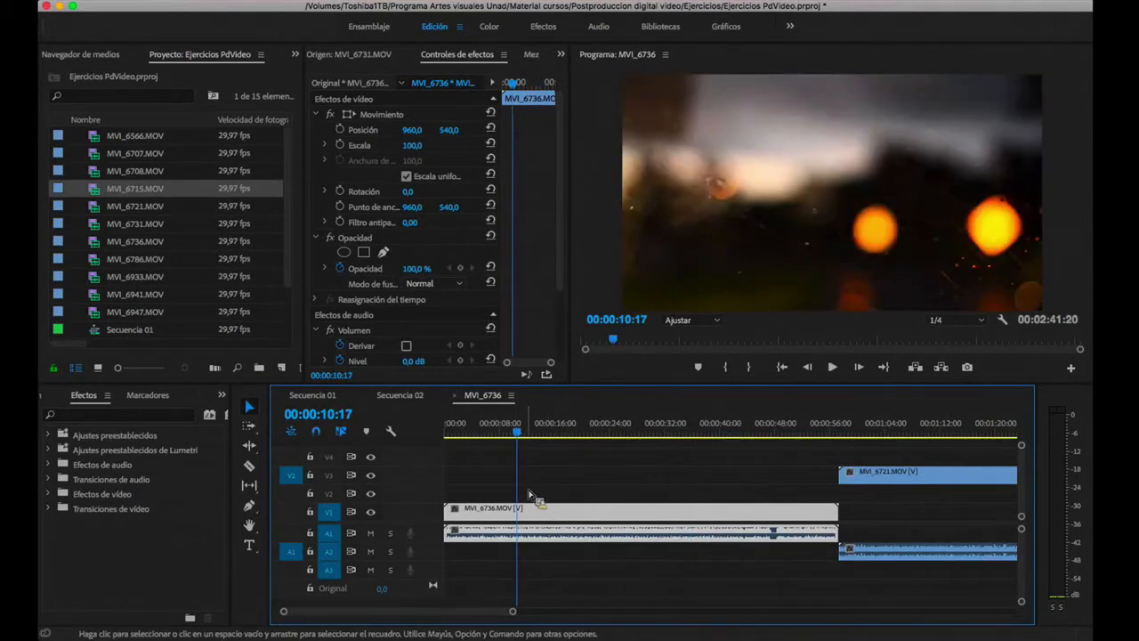
pyautogui.press('q')
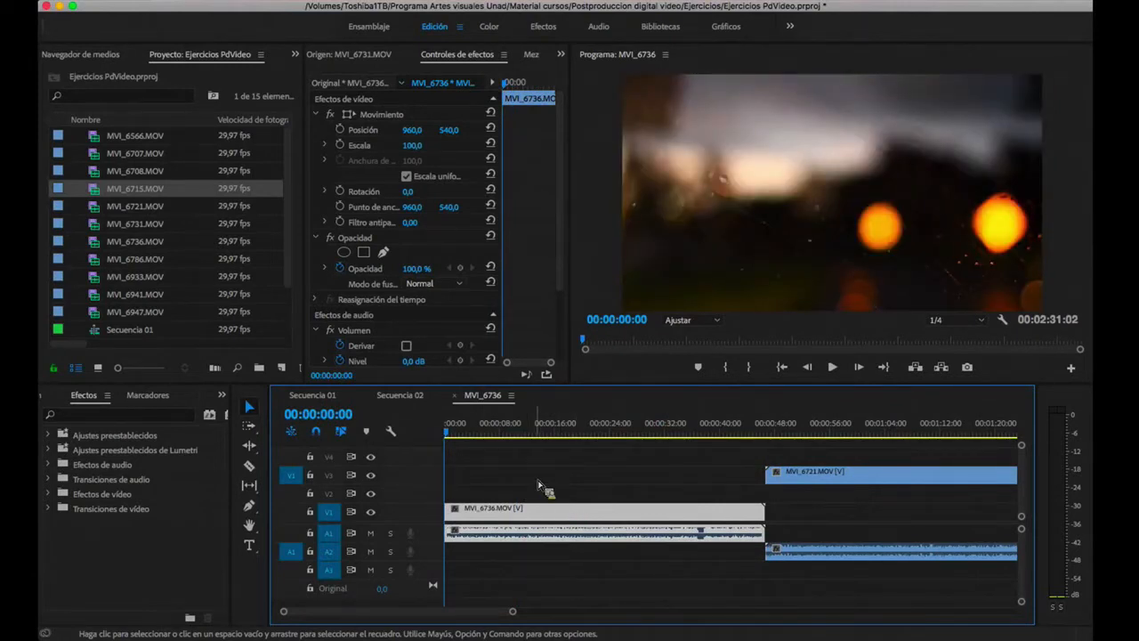
pyautogui.press('super+z')
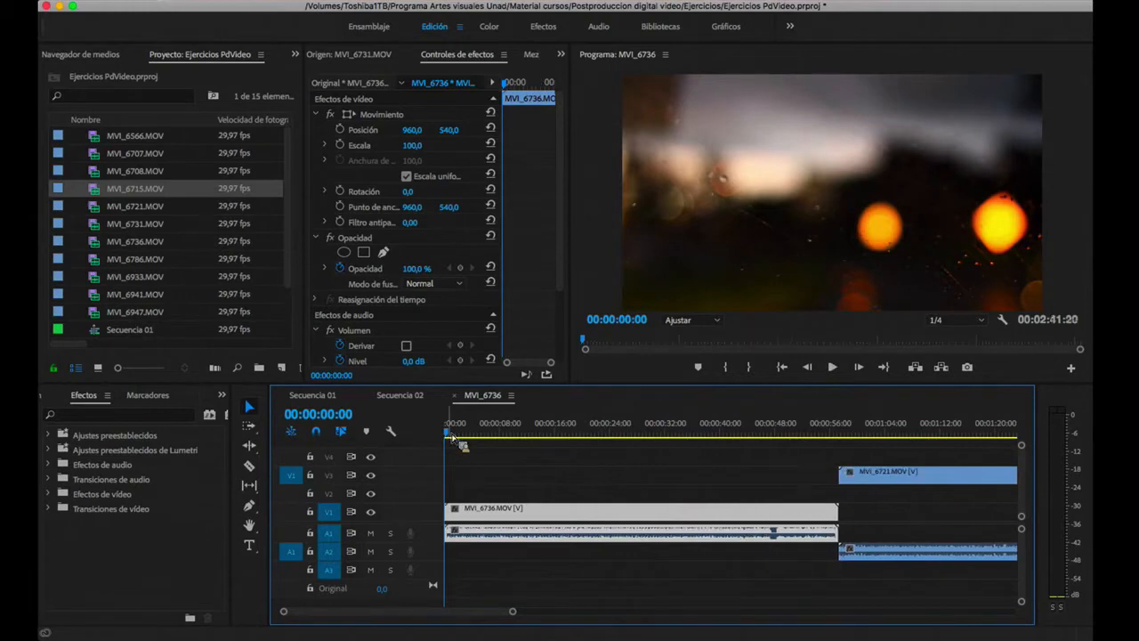
pyautogui.moveTo(773, 443); pyautogui.dragTo(785, 445)
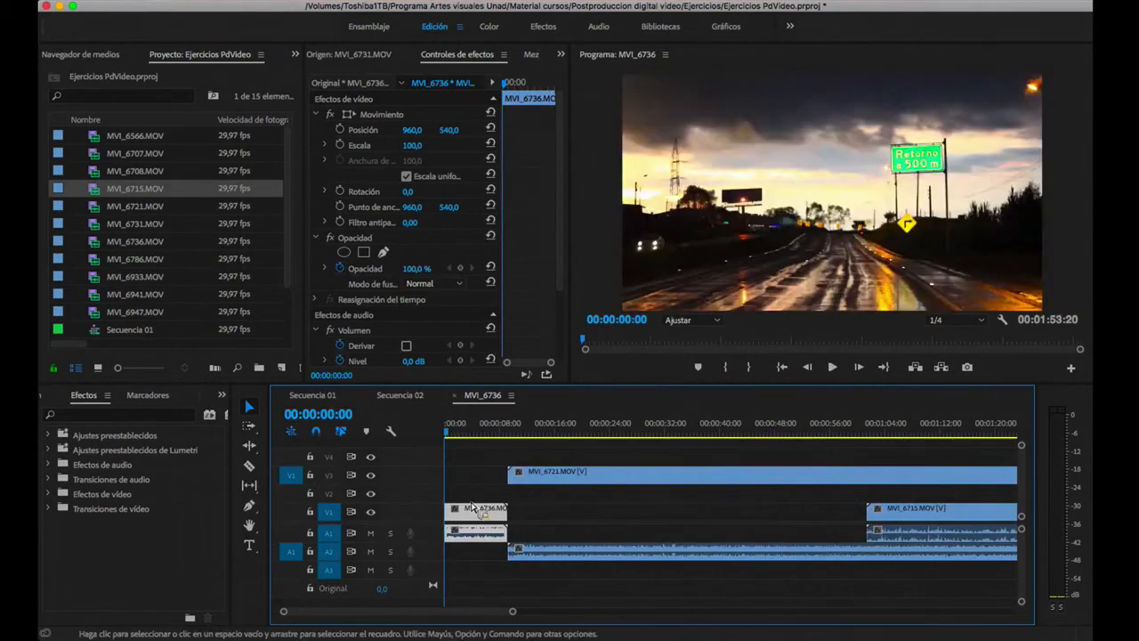
pyautogui.press('super+z')
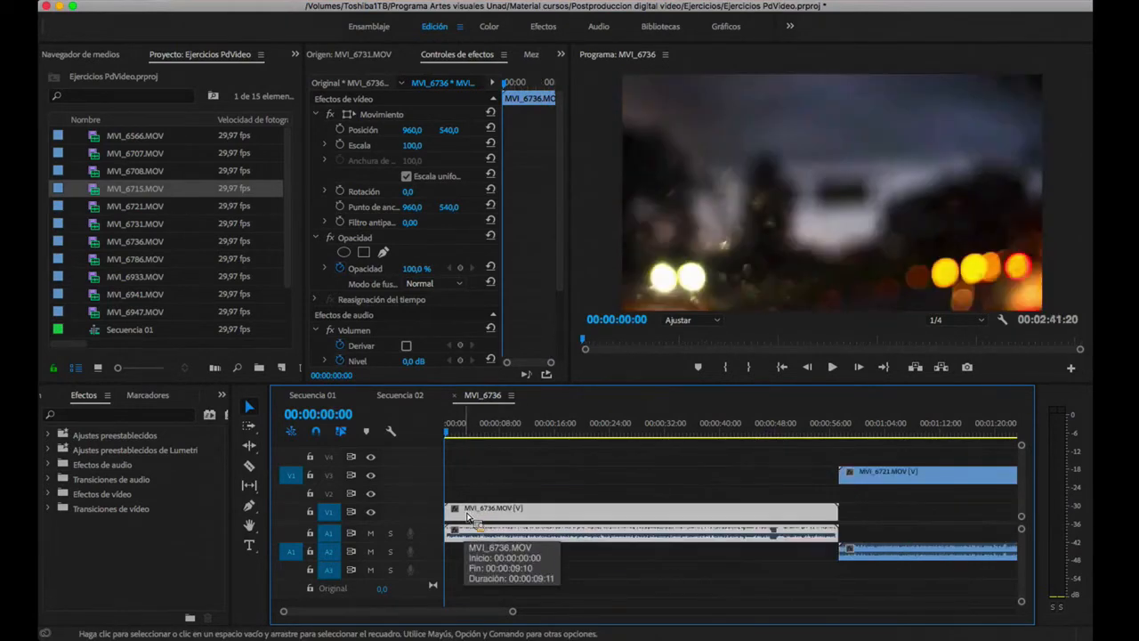
# Step: Try ripple trimming the end of MVI_6736.MOV to the playhead at 00:00:45:12, then undo the trim
pyautogui.click(754, 431)
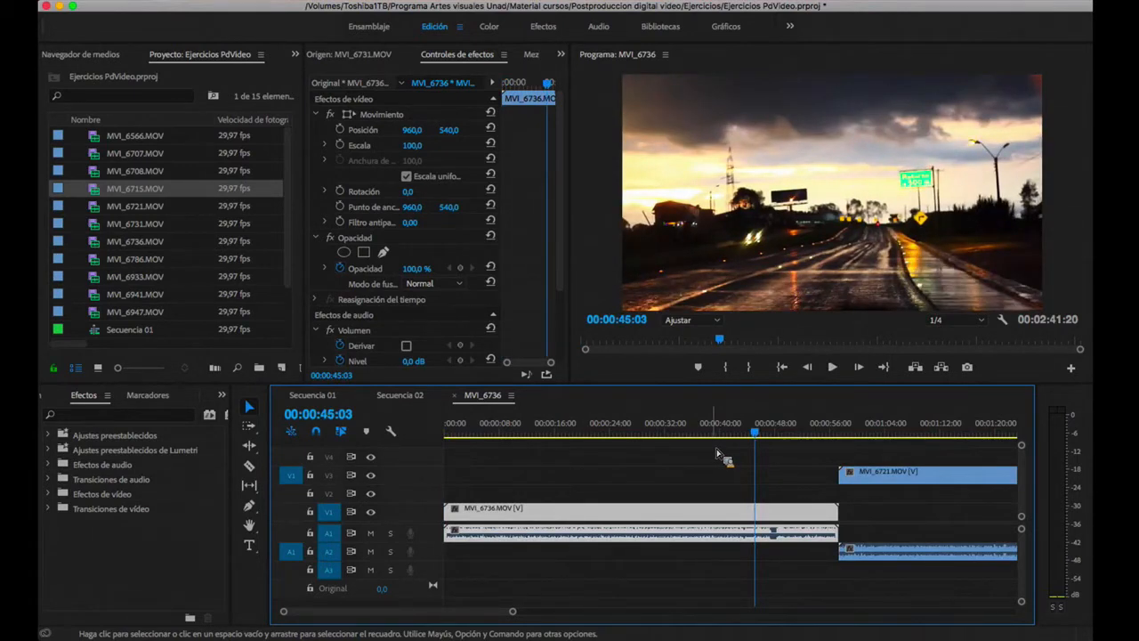
pyautogui.press('space')
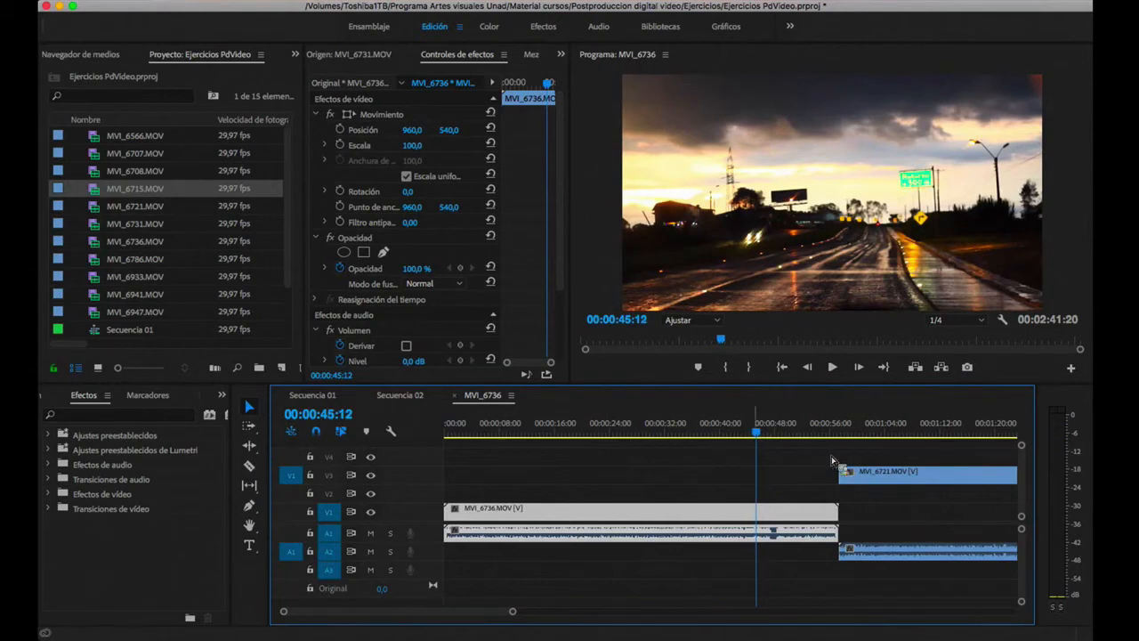
pyautogui.press('w')
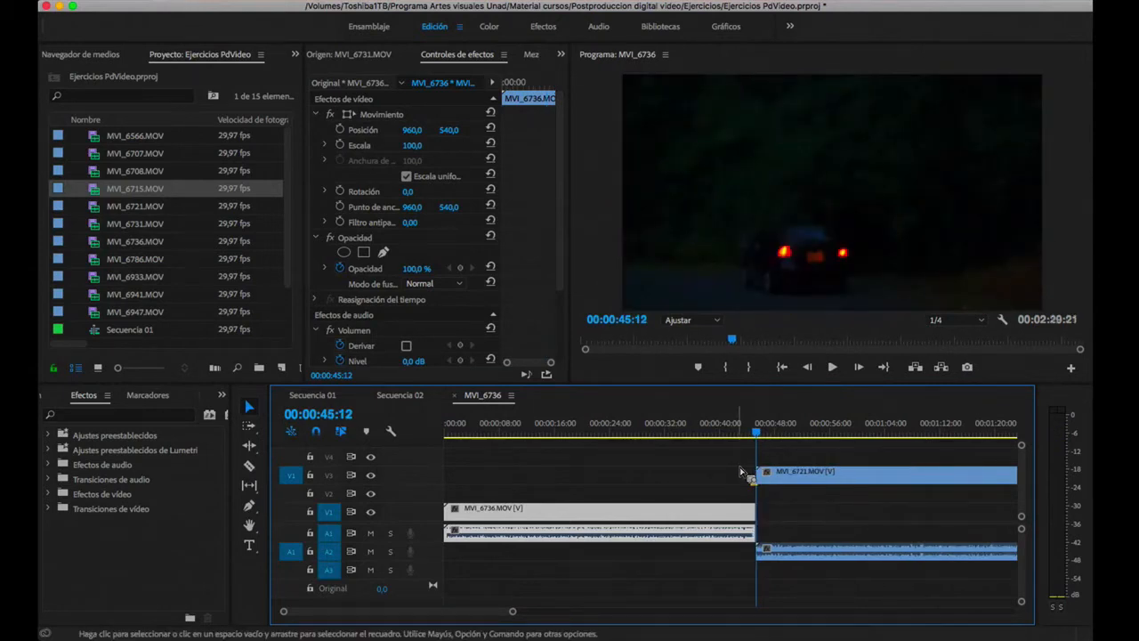
pyautogui.press('super+z')
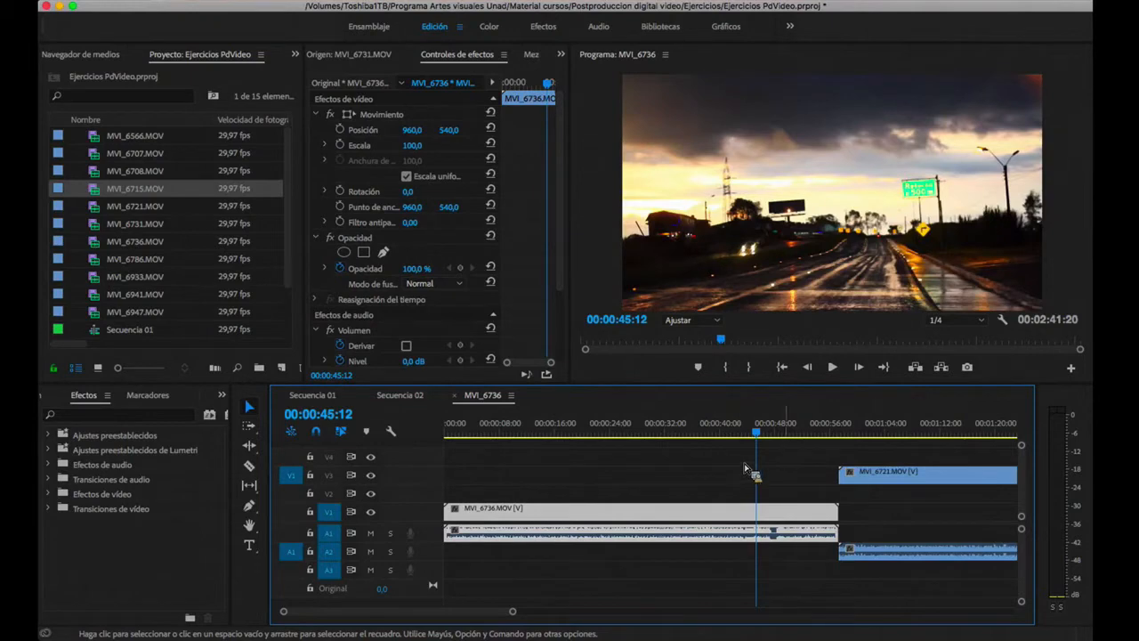
# Step: Play the last part of MVI_6736.MOV from 00:00:47:20, then scrub through MVI_6721.MOV to review its footage
pyautogui.click(774, 433)
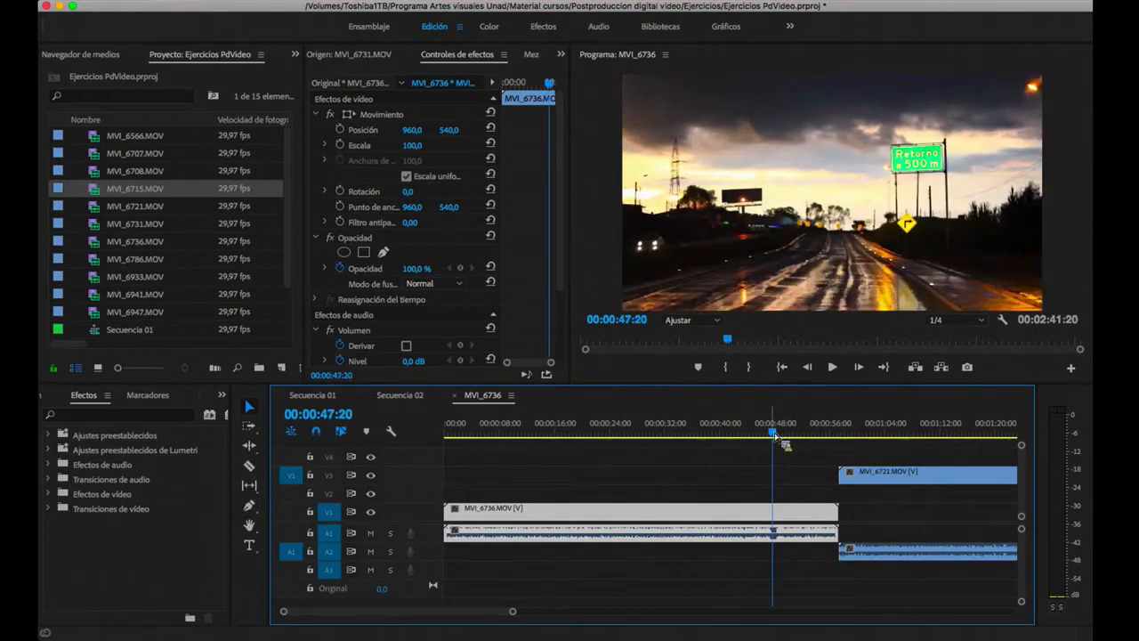
pyautogui.press('space')
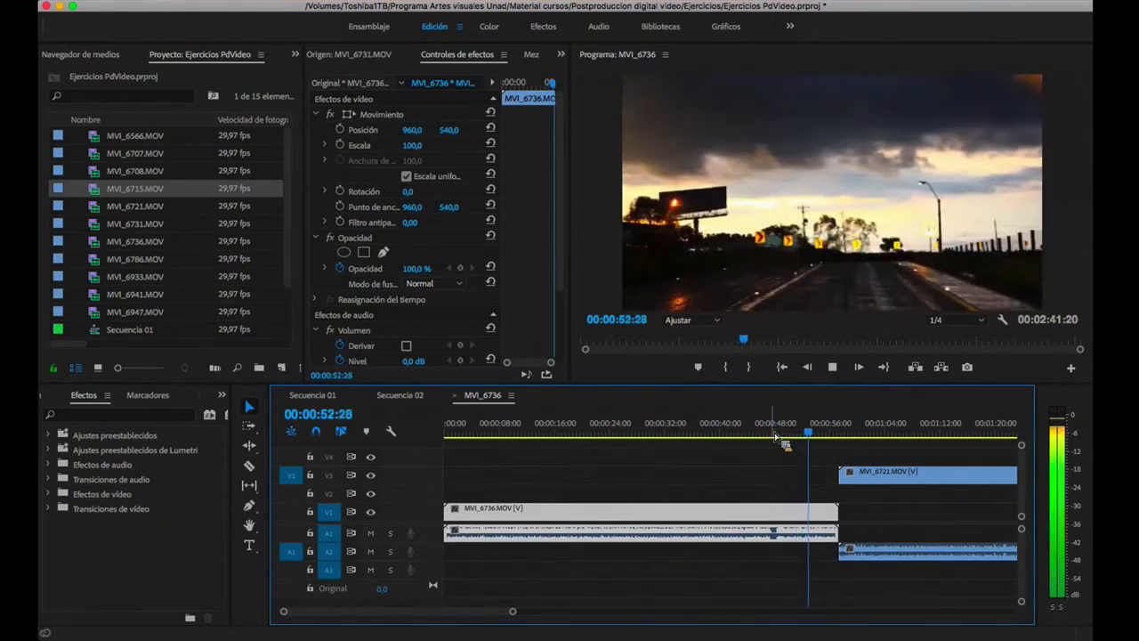
pyautogui.press('space')
pyautogui.scroll(-5, 774, 472)
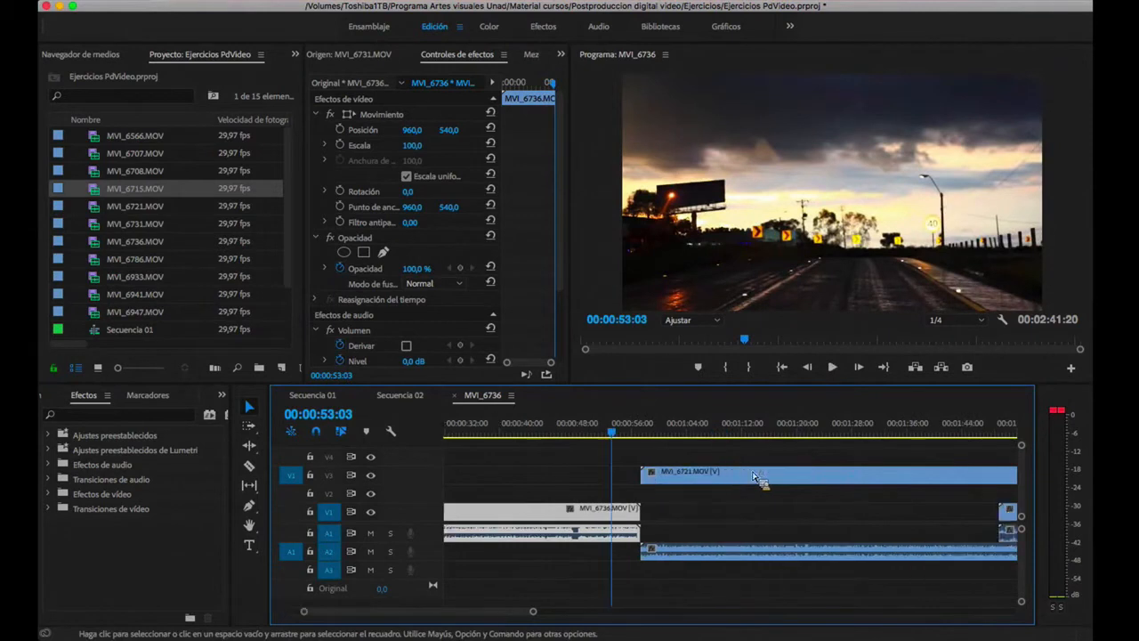
pyautogui.click(657, 433)
pyautogui.moveTo(657, 435); pyautogui.dragTo(694, 434)
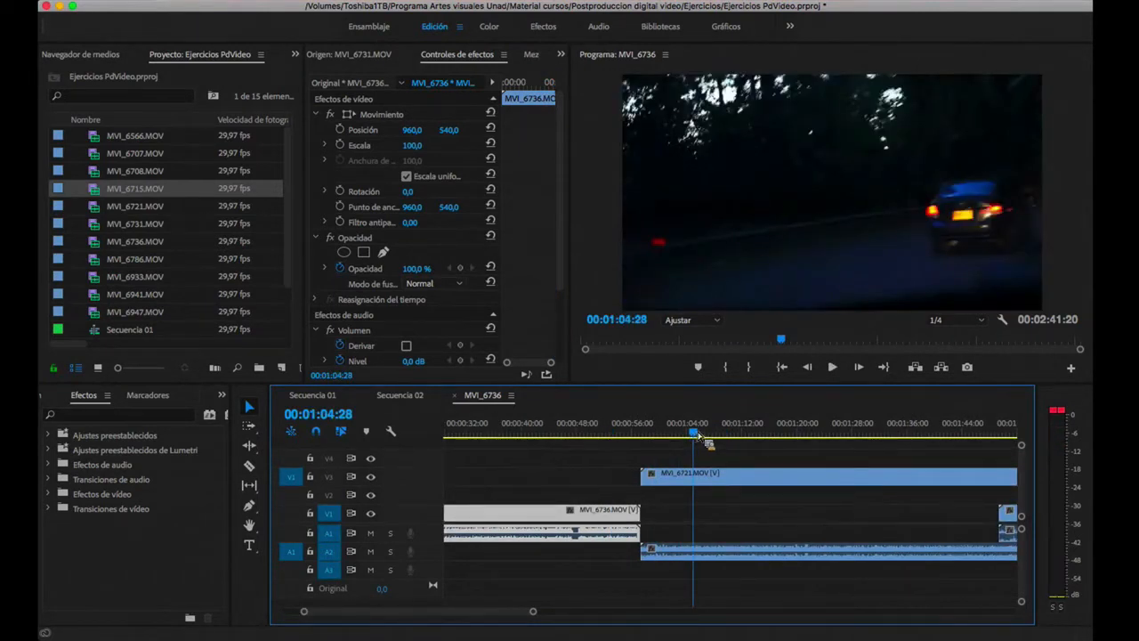
pyautogui.click(883, 434)
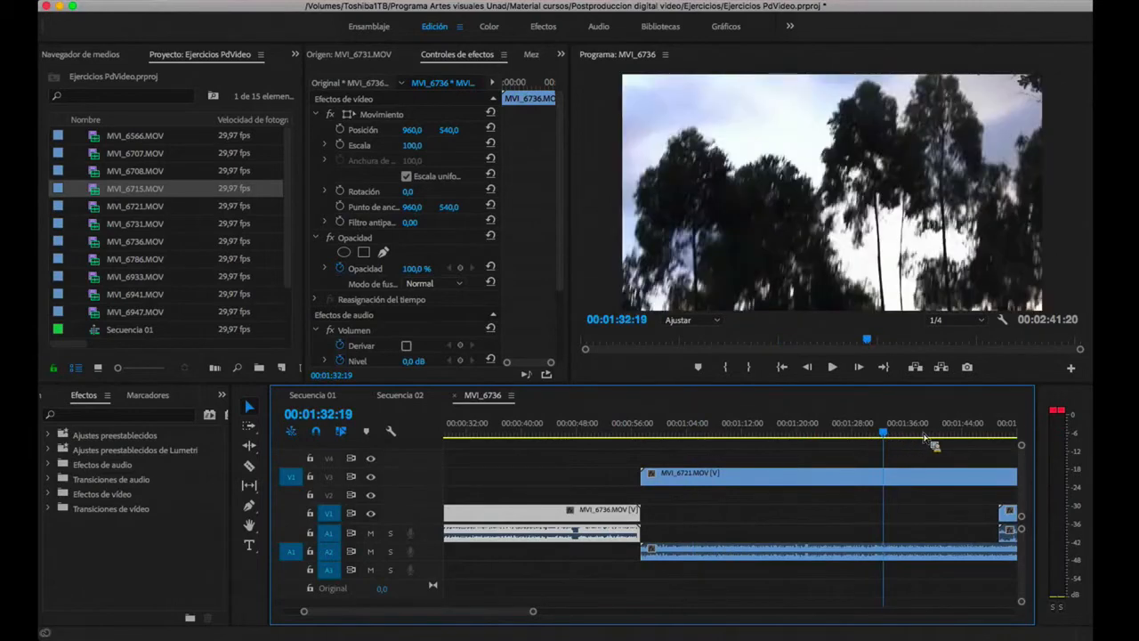
pyautogui.click(952, 434)
# Step: Scrub back through MVI_6736.MOV and leave the playhead at 00:00:07:27
pyautogui.scroll(3, 959, 436)
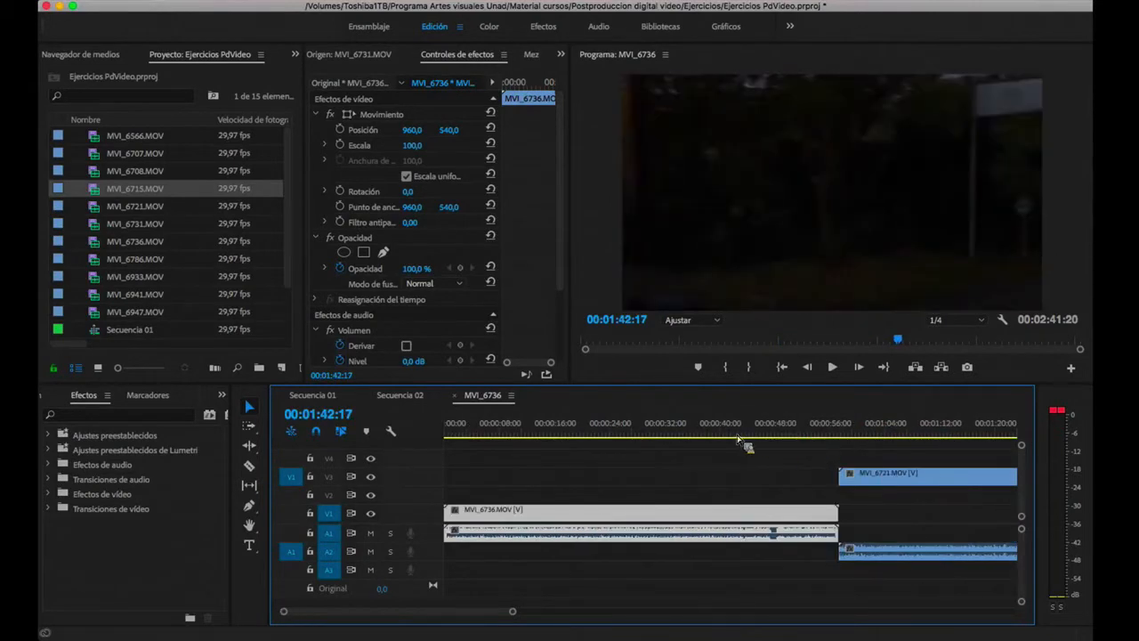
pyautogui.click(678, 434)
pyautogui.click(603, 434)
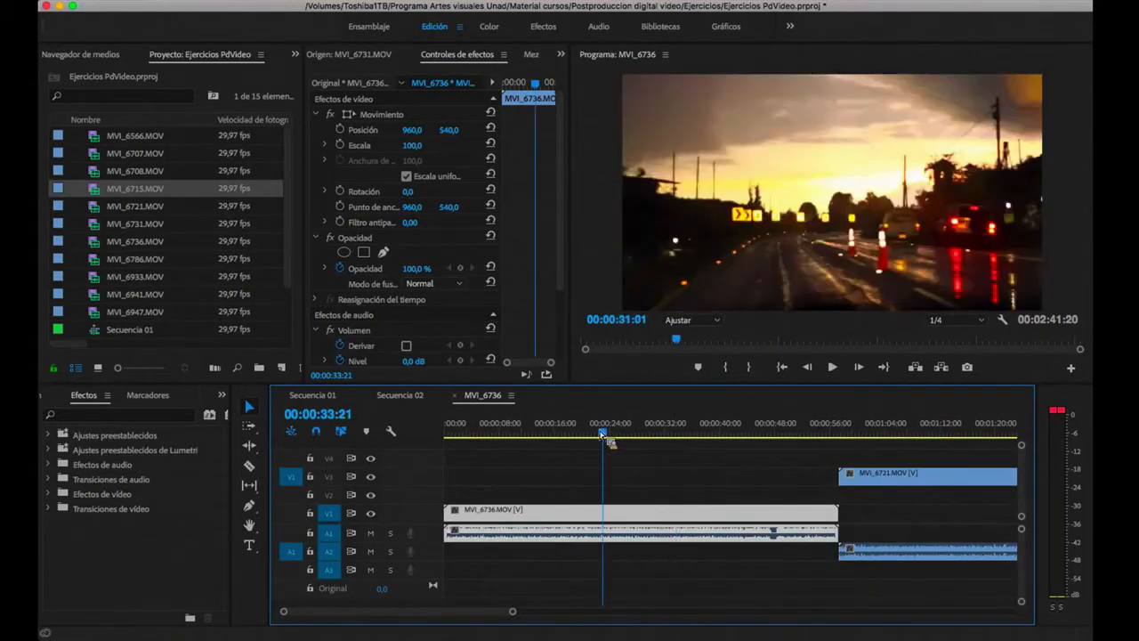
pyautogui.click(553, 435)
pyautogui.click(499, 435)
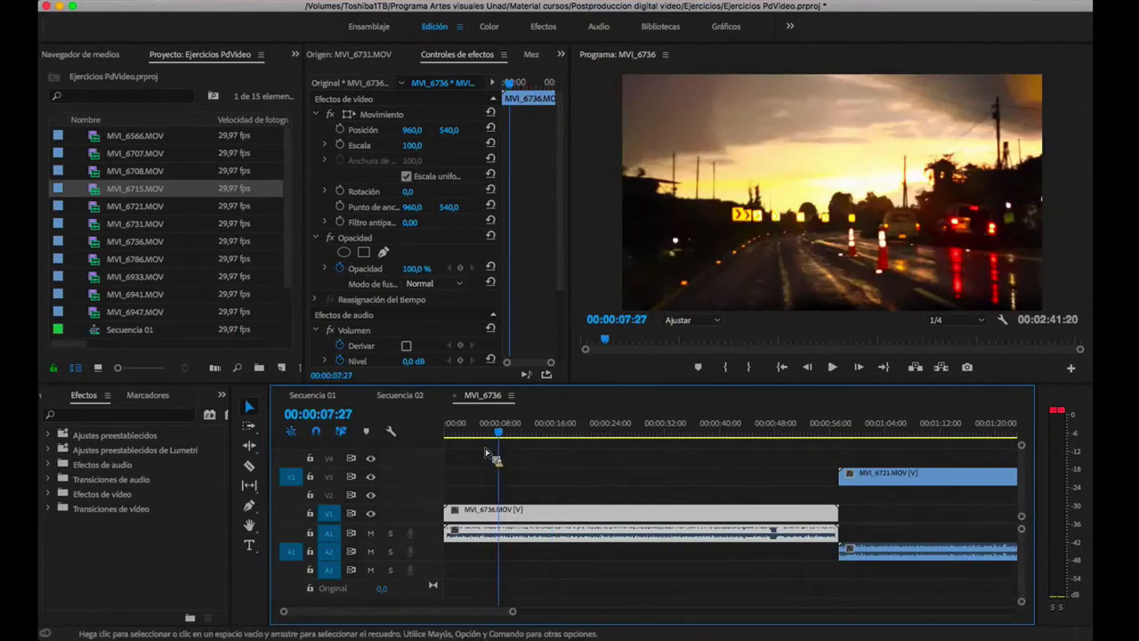
# Step: Cut MVI_6736.MOV on V1 with the Razor tool at about 00:00:22 and 00:00:32
pyautogui.click(254, 468)
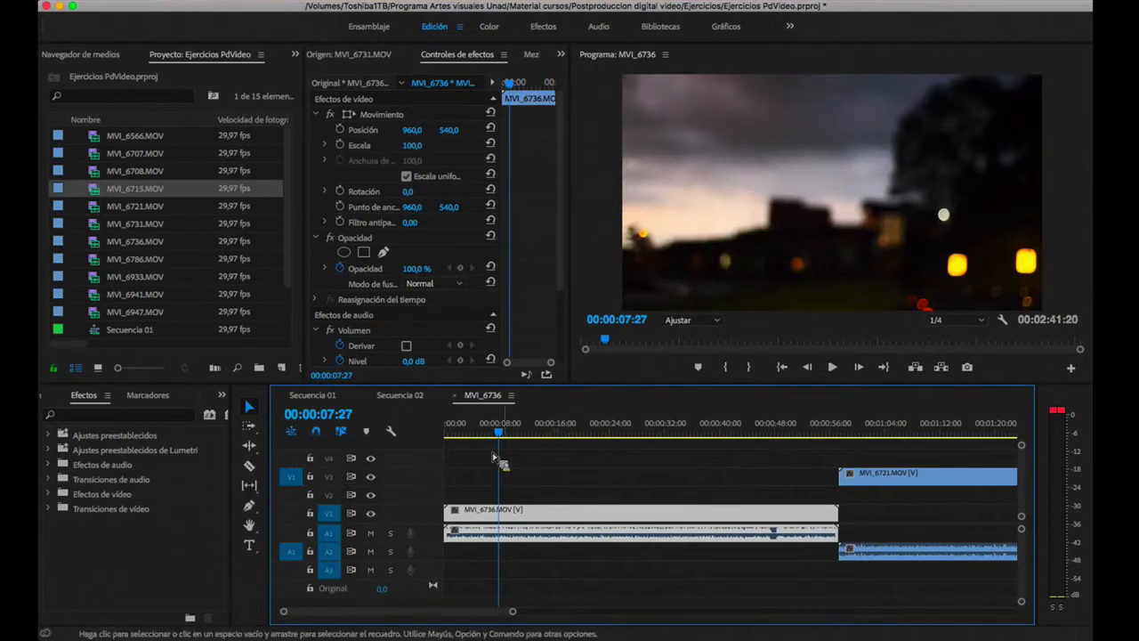
pyautogui.click(614, 512)
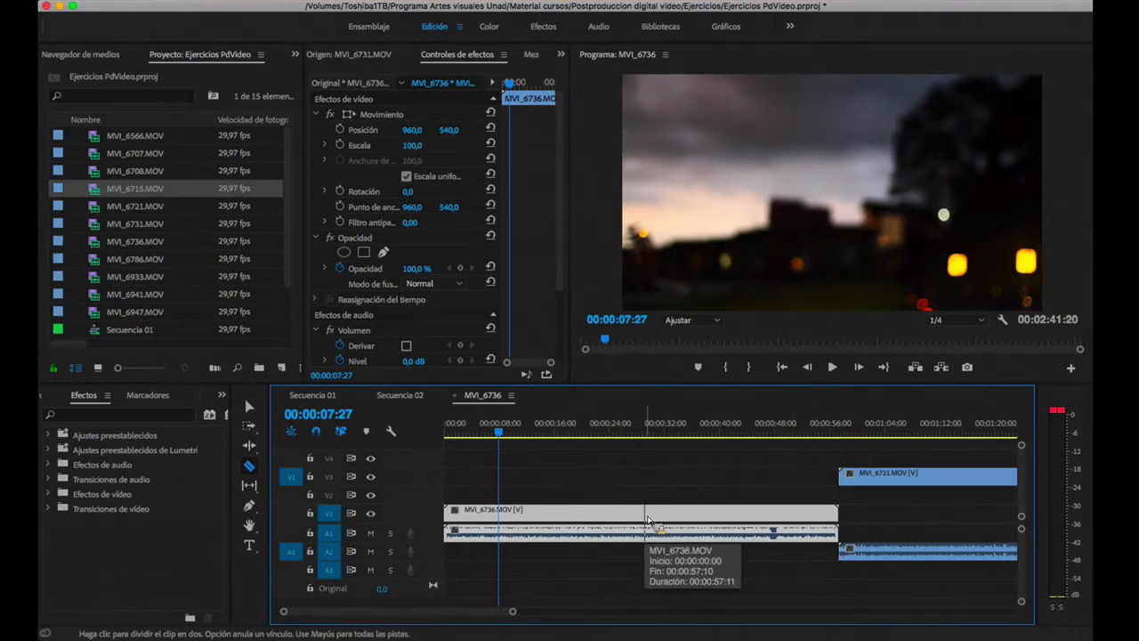
pyautogui.click(598, 521)
pyautogui.click(665, 523)
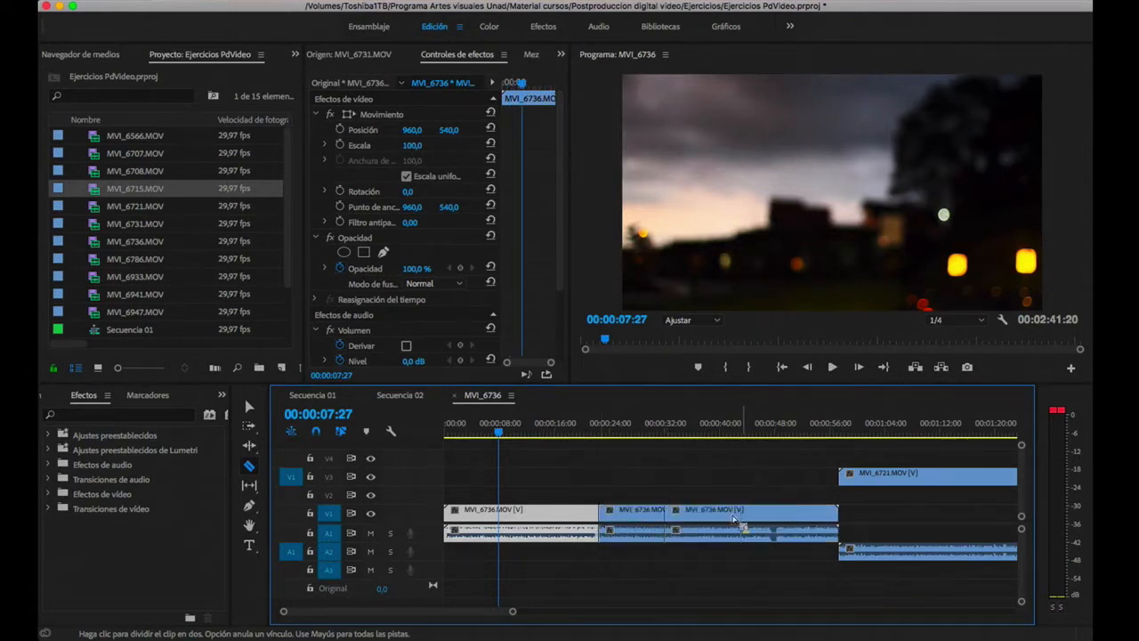
# Step: Undo the Razor cuts on MVI_6736.MOV so it is a single clip again
pyautogui.click(759, 527)
pyautogui.press('super+z')
pyautogui.press('super+z')
pyautogui.press('super+z')
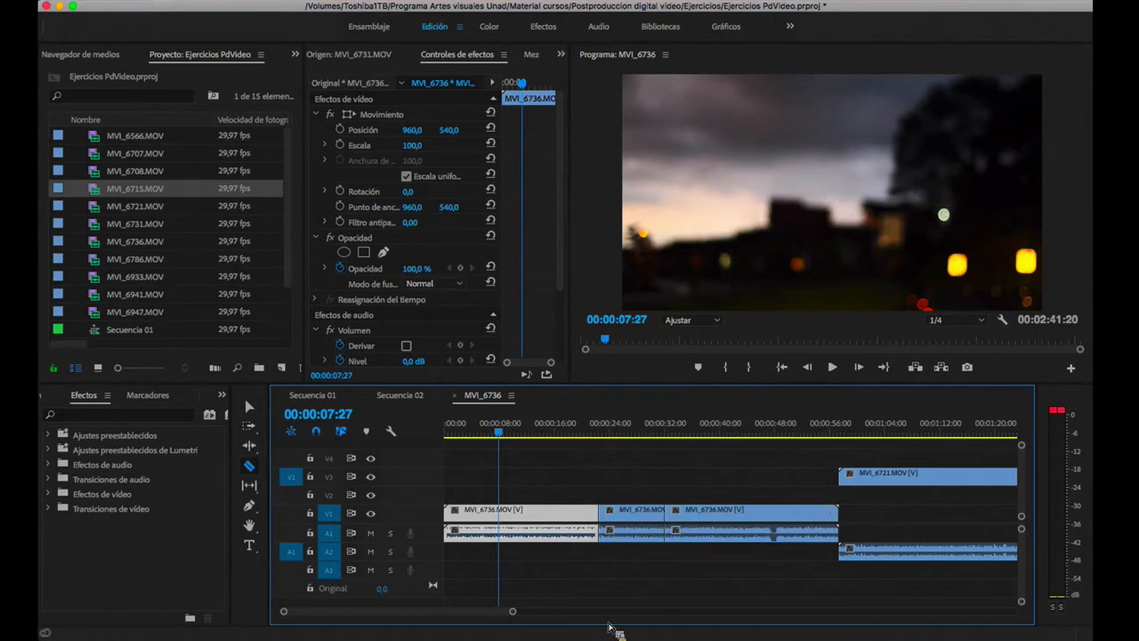
# Step: Play MVI_6736.MOV from about 00:00:12, stop at 00:00:14:11 and cut it there with the Razor tool
pyautogui.click(529, 435)
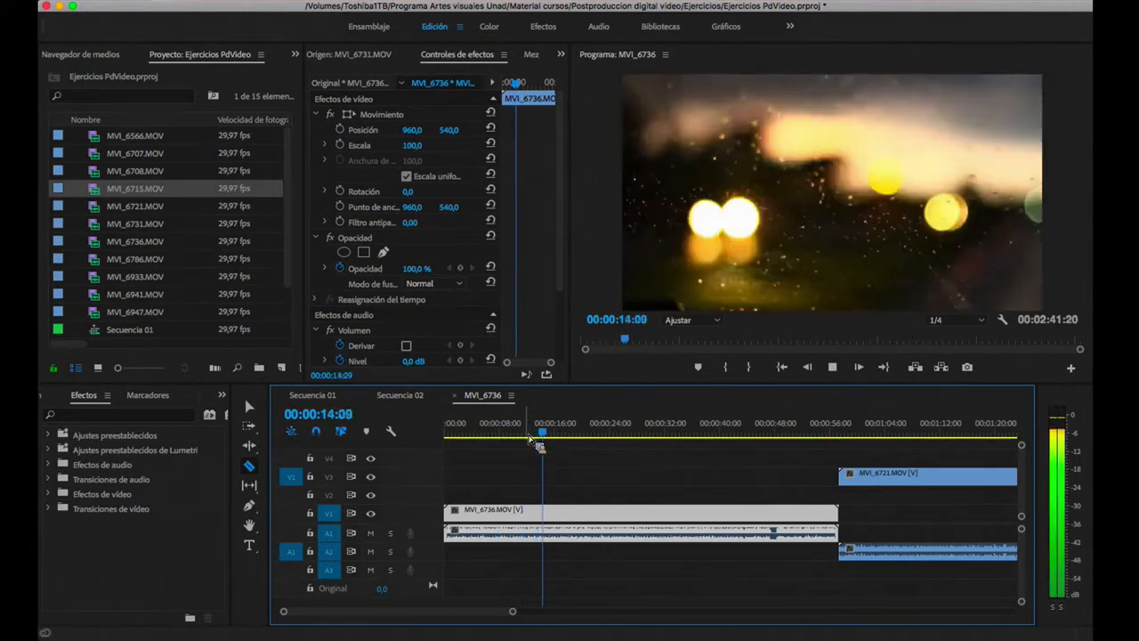
pyautogui.press('space')
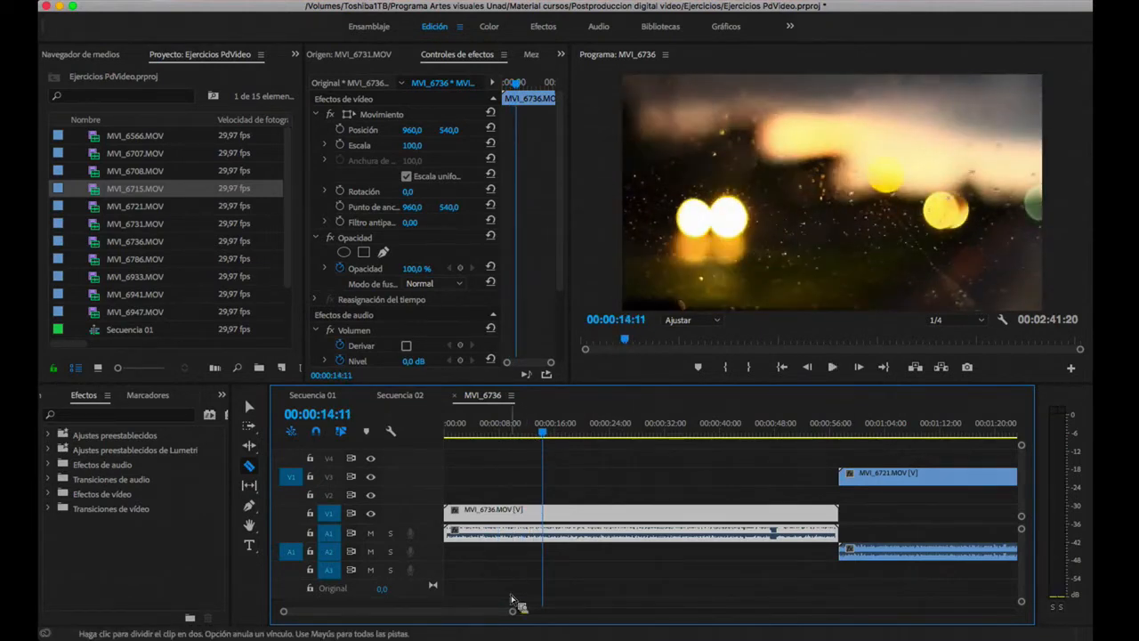
pyautogui.moveTo(514, 611)
pyautogui.mouseDown()
pyautogui.moveTo(450, 614)
pyautogui.moveTo(521, 612)
pyautogui.mouseUp()
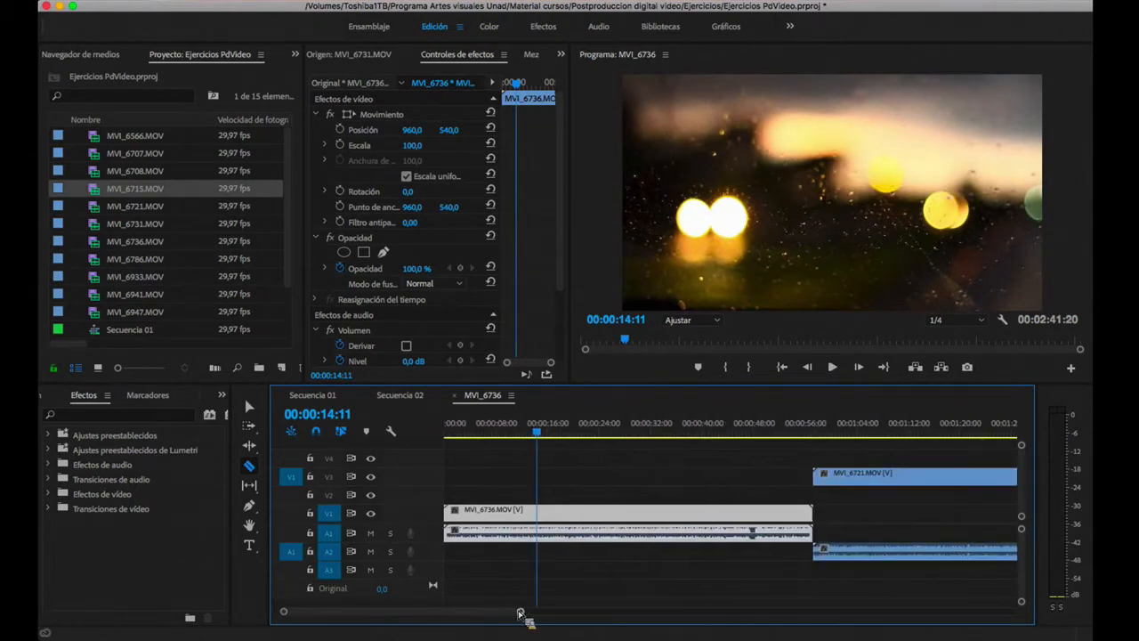
pyautogui.click(538, 520)
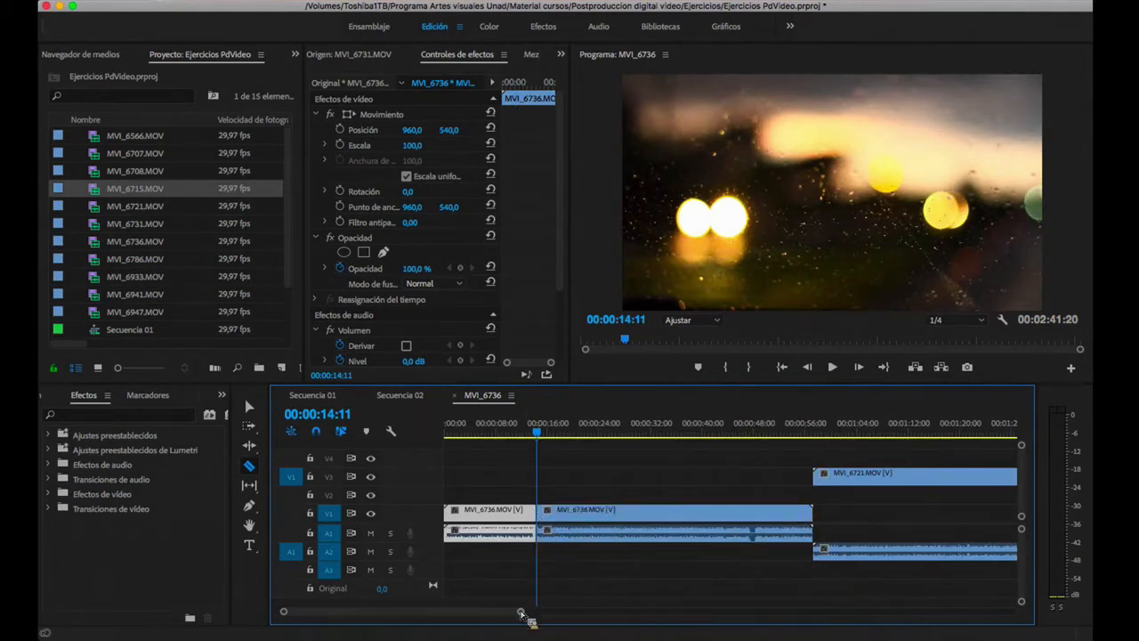
# Step: Check the cut in MVI_6736.MOV at frame level against the playhead, then undo the cut
pyautogui.moveTo(285, 612); pyautogui.dragTo(413, 618)
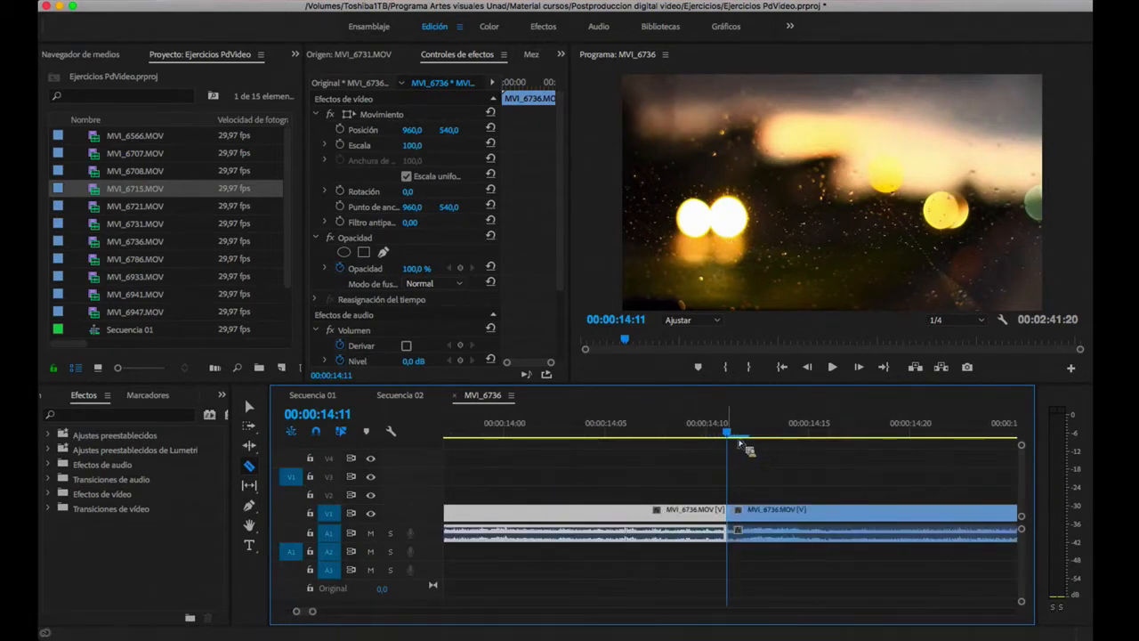
pyautogui.moveTo(724, 434)
pyautogui.mouseDown()
pyautogui.moveTo(682, 436)
pyautogui.moveTo(792, 436)
pyautogui.moveTo(727, 436)
pyautogui.mouseUp()
pyautogui.moveTo(313, 614); pyautogui.dragTo(485, 605)
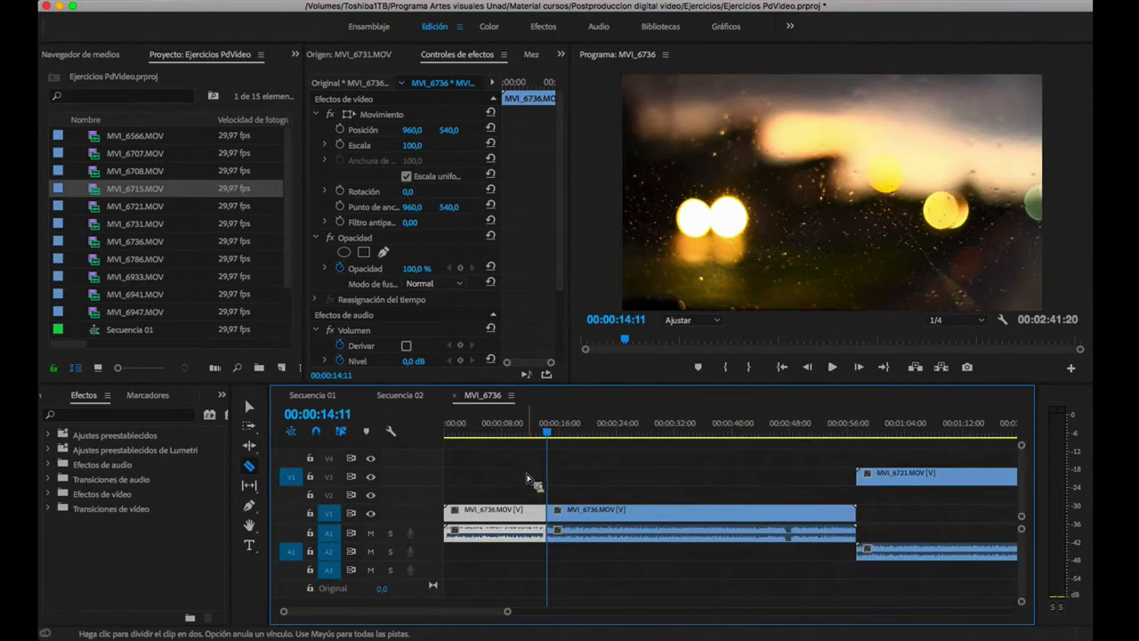
pyautogui.press('super+z')
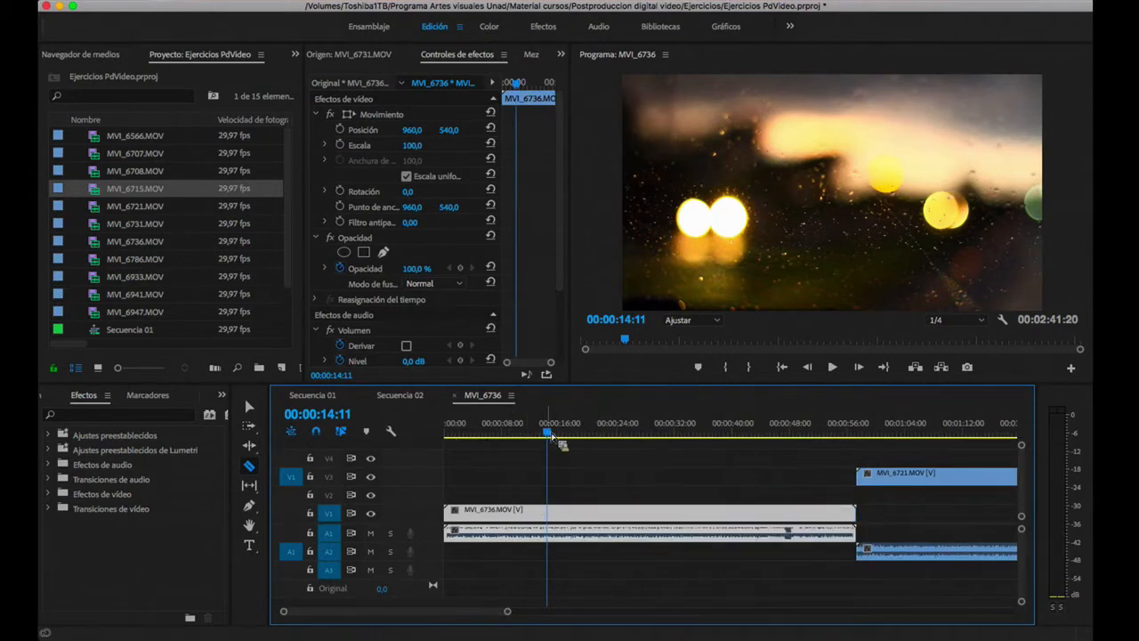
# Step: Set the playhead timecode to 00:00:10:00 and cut MVI_6736.MOV there with the Razor tool
pyautogui.moveTo(549, 433); pyautogui.dragTo(447, 433)
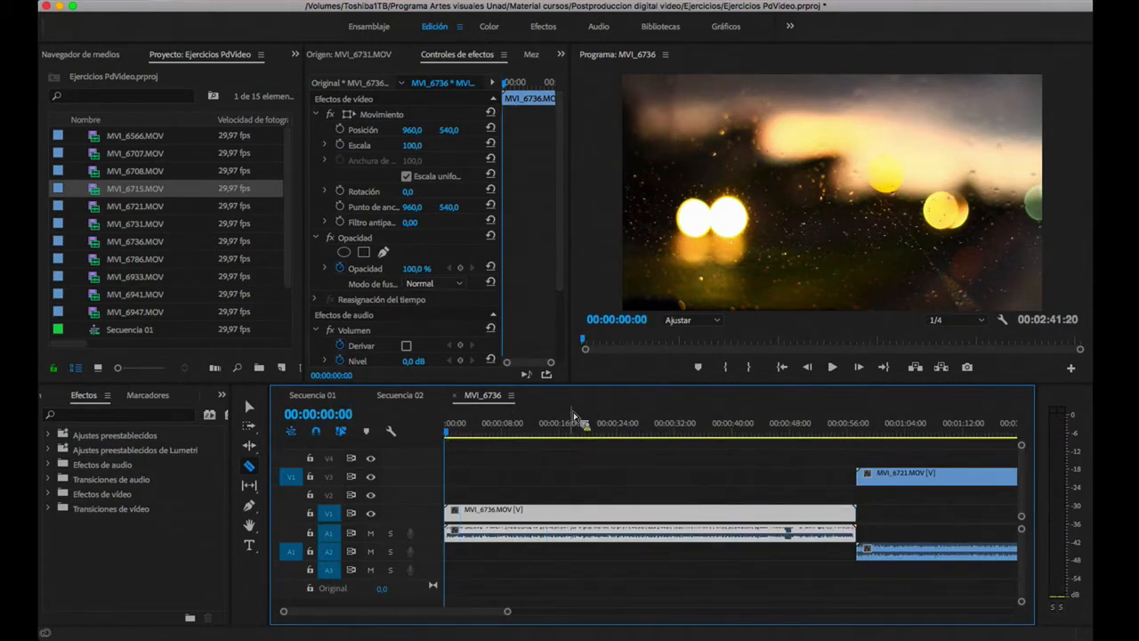
pyautogui.moveTo(617, 327); pyautogui.dragTo(617, 326)
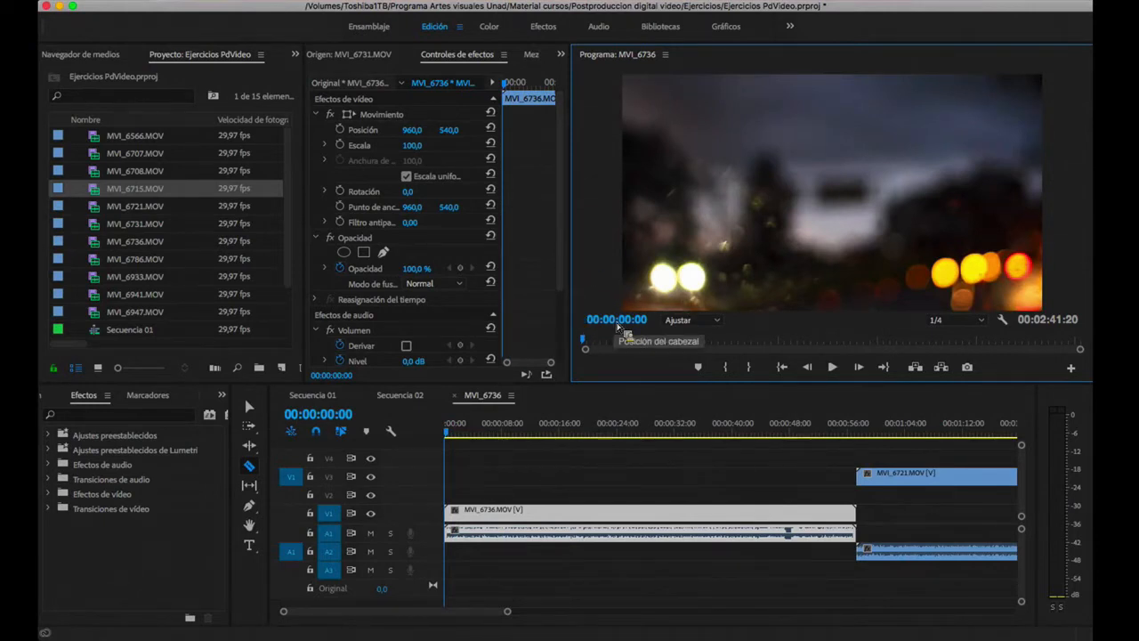
pyautogui.moveTo(616, 327); pyautogui.dragTo(618, 326)
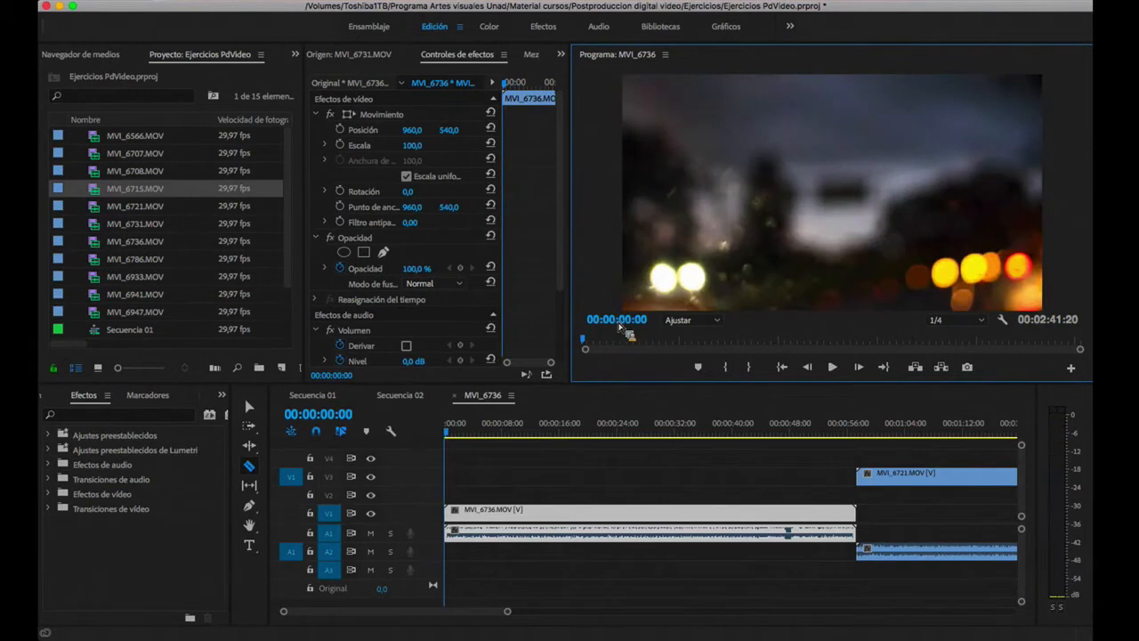
pyautogui.click(632, 325)
pyautogui.click(631, 324)
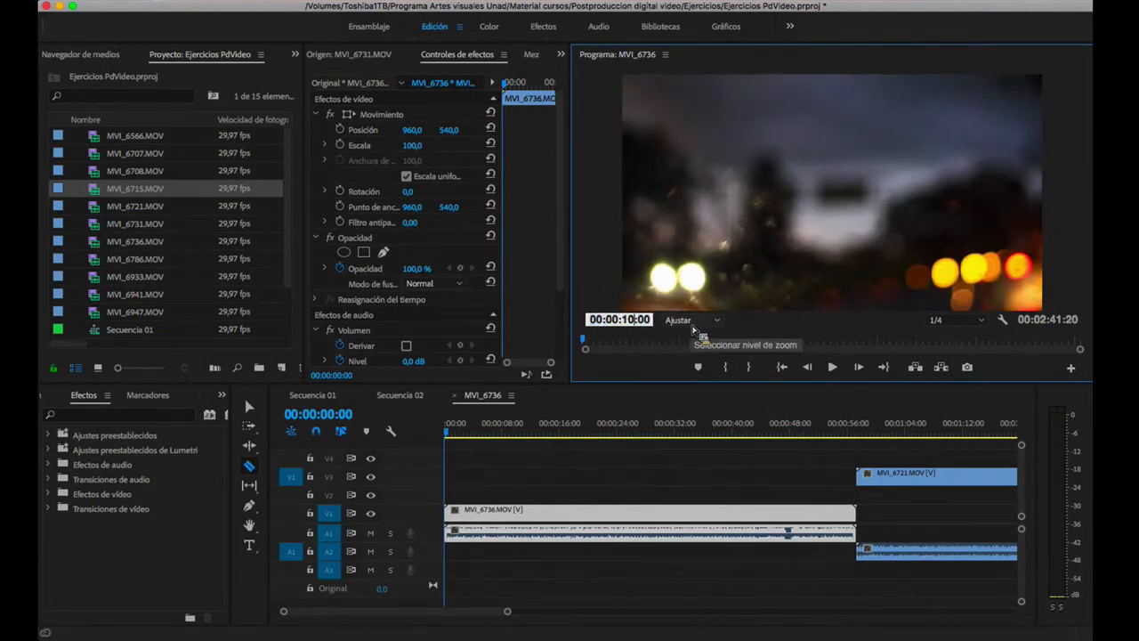
pyautogui.press('Return')
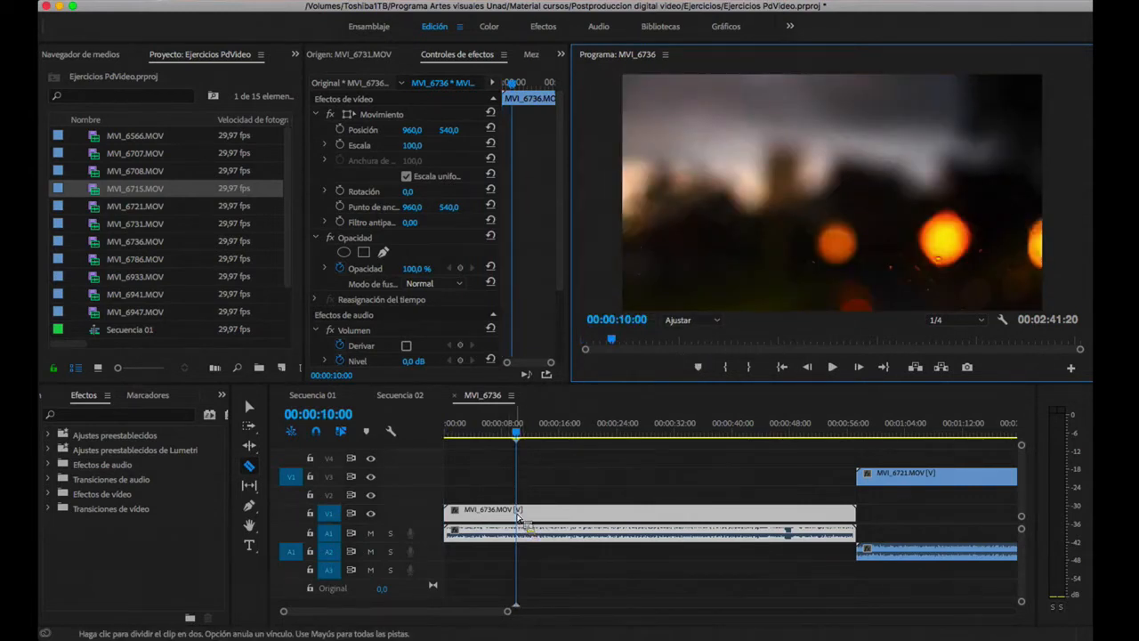
pyautogui.click(518, 516)
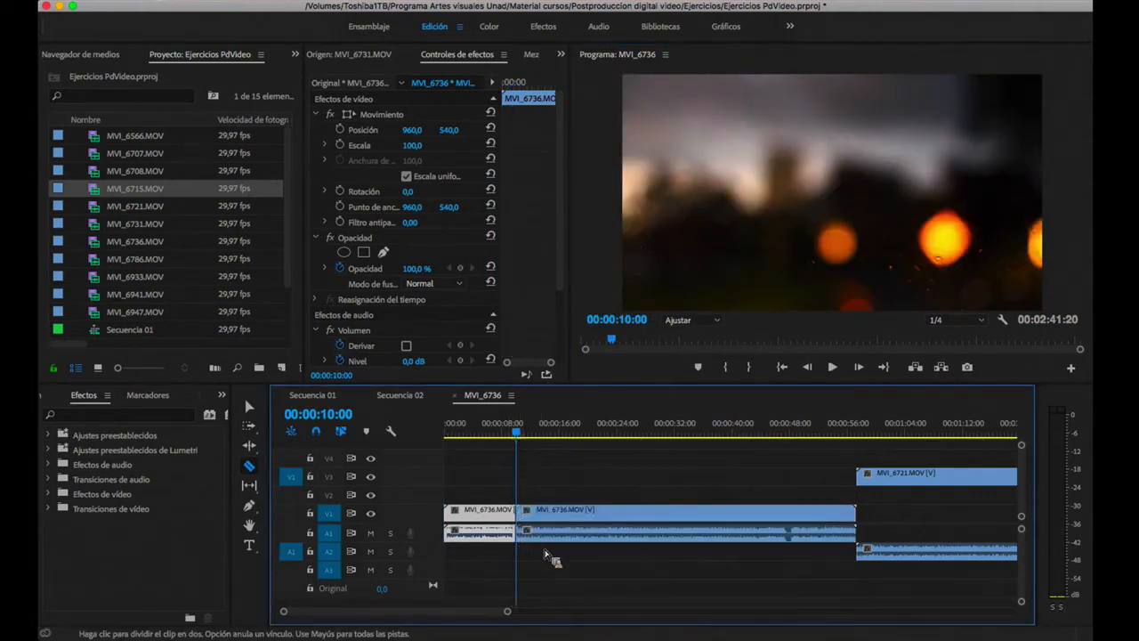
# Step: Move the playhead to 00:00:23:17 and select the second part of MVI_6736.MOV with the Selection tool
pyautogui.press('v')
pyautogui.moveTo(516, 433); pyautogui.dragTo(620, 447)
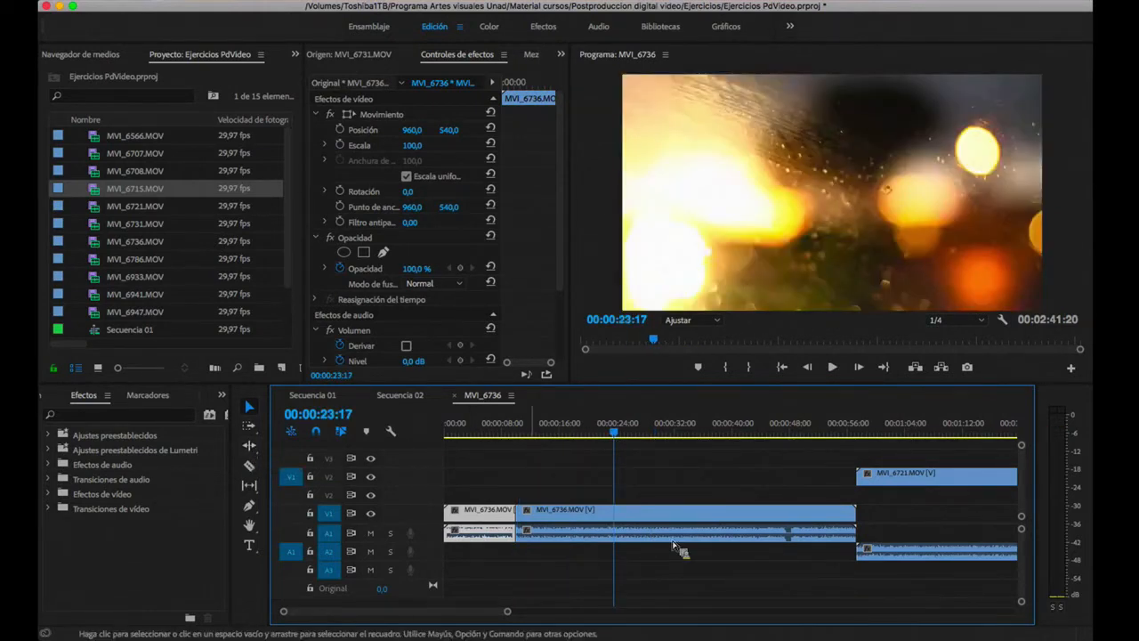
pyautogui.moveTo(517, 520); pyautogui.dragTo(631, 547)
pyautogui.press('Escape')
pyautogui.click(566, 524)
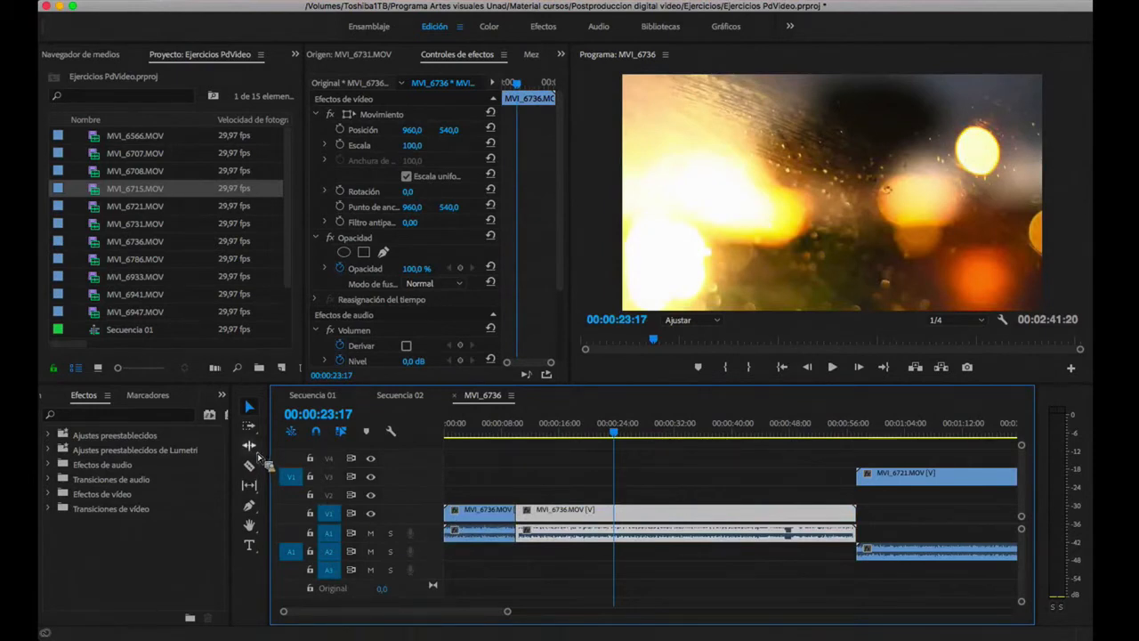
# Step: Try ripple trimming the start of the second part of MVI_6736.MOV by about 00:00:02:26
pyautogui.click(249, 445)
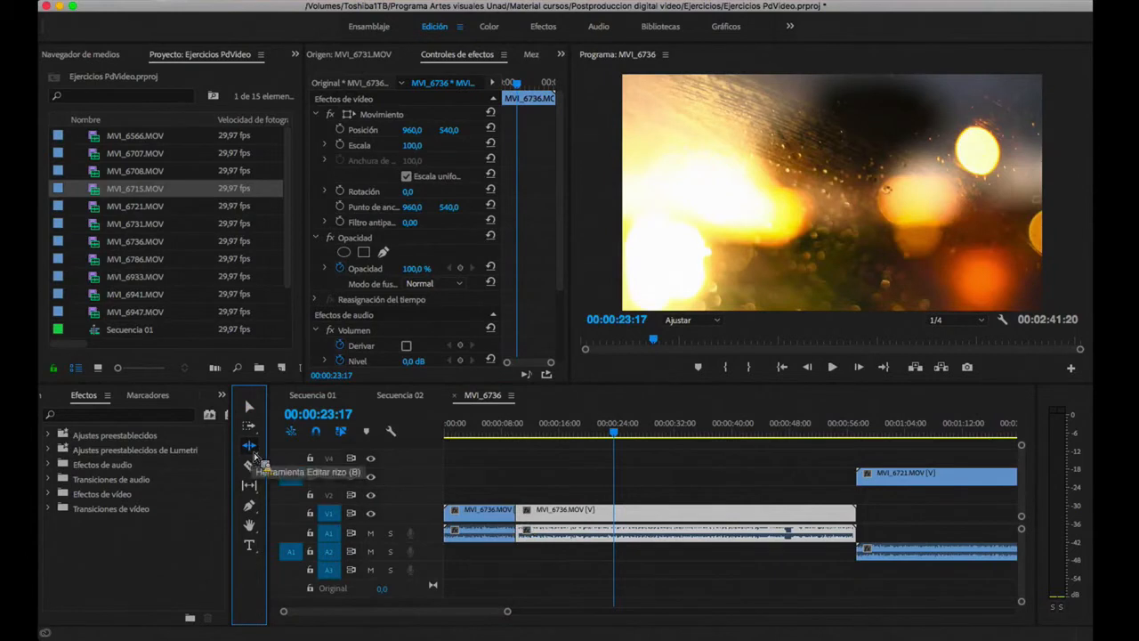
pyautogui.press('super+s')
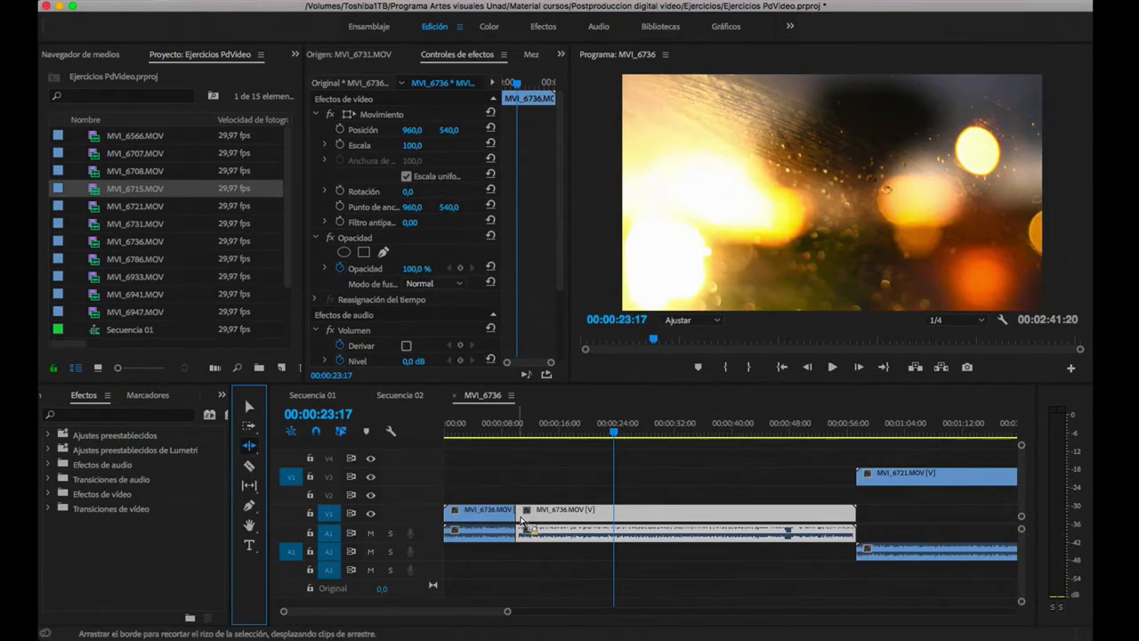
pyautogui.moveTo(521, 519); pyautogui.dragTo(541, 519)
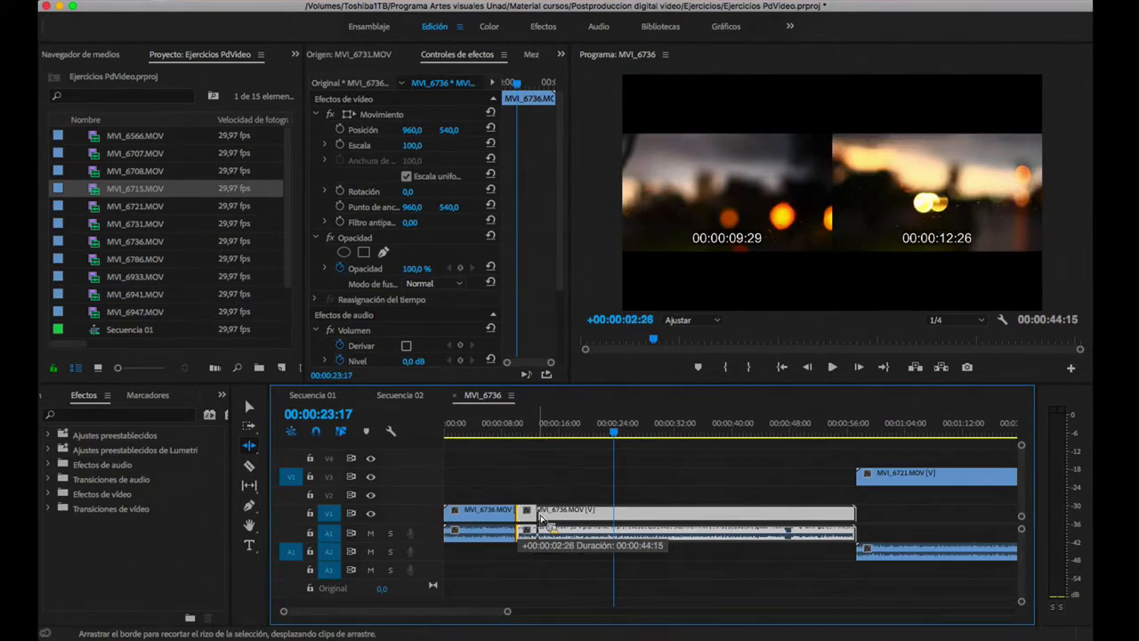
pyautogui.moveTo(540, 519); pyautogui.dragTo(539, 519)
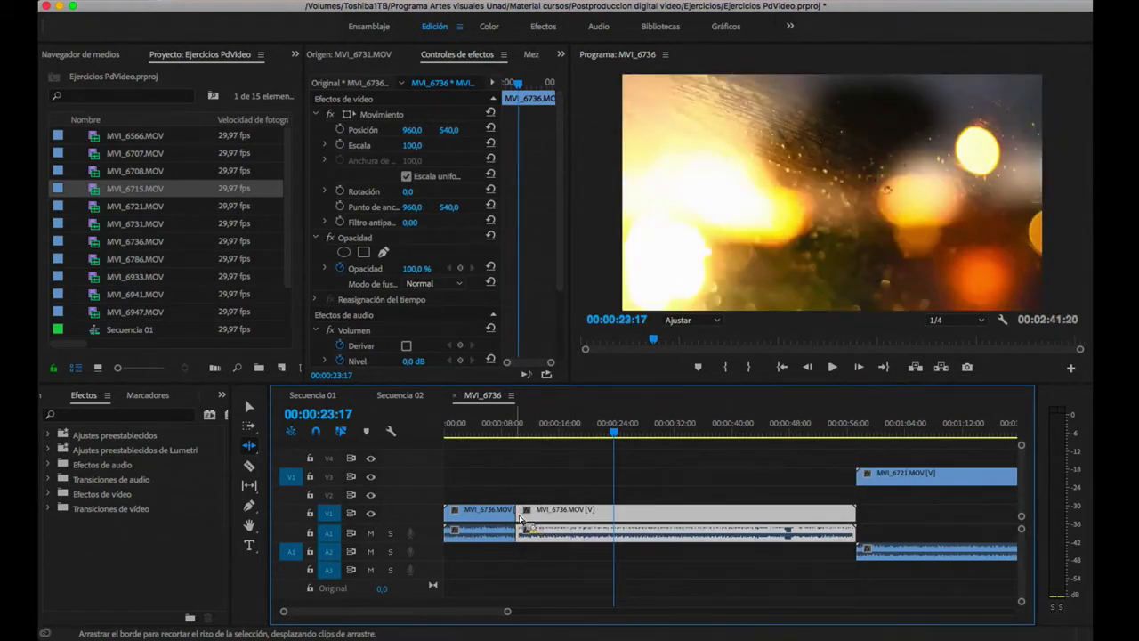
# Step: Try ripple trimming the end of the first part of MVI_6736.MOV to about 00:00:06, then undo the trim
pyautogui.moveTo(516, 522); pyautogui.dragTo(488, 521)
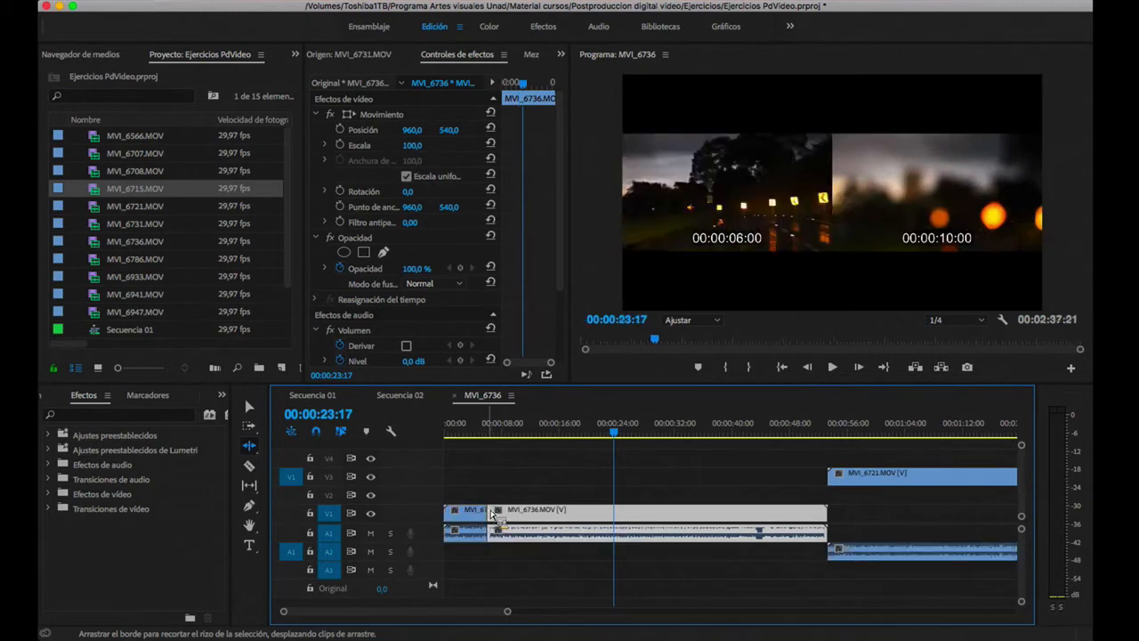
pyautogui.click(497, 434)
pyautogui.moveTo(501, 440)
pyautogui.mouseDown()
pyautogui.moveTo(527, 438)
pyautogui.moveTo(500, 450)
pyautogui.mouseUp()
pyautogui.press('super+z')
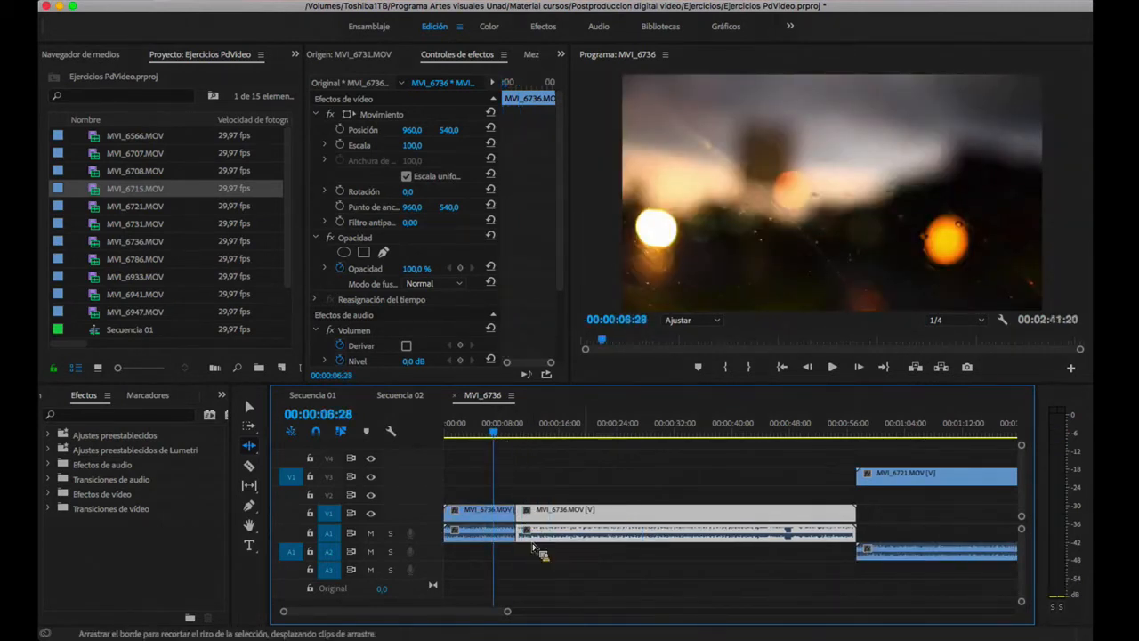
# Step: Delete the second part of MVI_6736.MOV and move MVI_6721.MOV onto V1 and A1 directly after the first part
pyautogui.press('Delete')
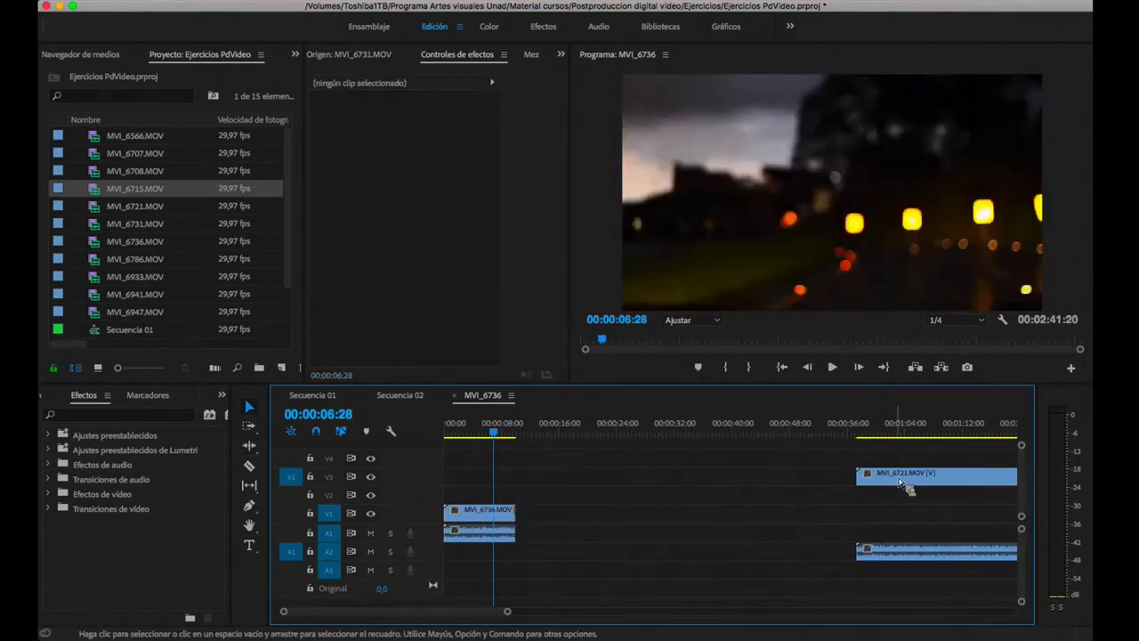
pyautogui.moveTo(898, 480); pyautogui.dragTo(548, 534)
pyautogui.moveTo(489, 436); pyautogui.dragTo(531, 437)
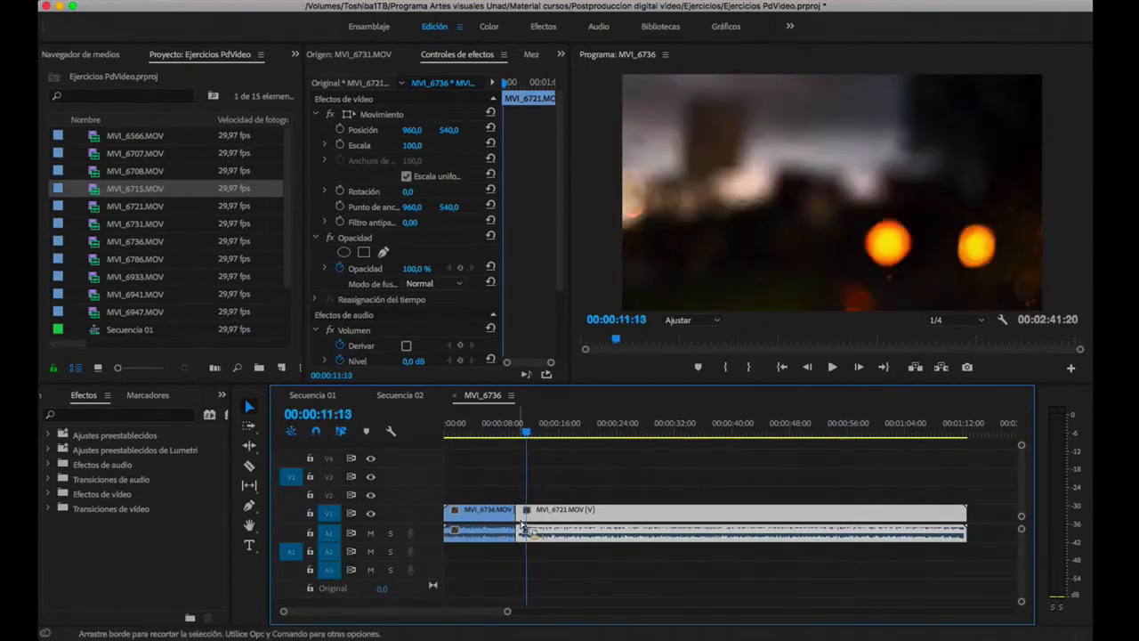
# Step: Try trimming the start of MVI_6721.MOV to about 00:00:16 with the Selection tool, then select the gap and close it
pyautogui.moveTo(523, 526); pyautogui.dragTo(563, 525)
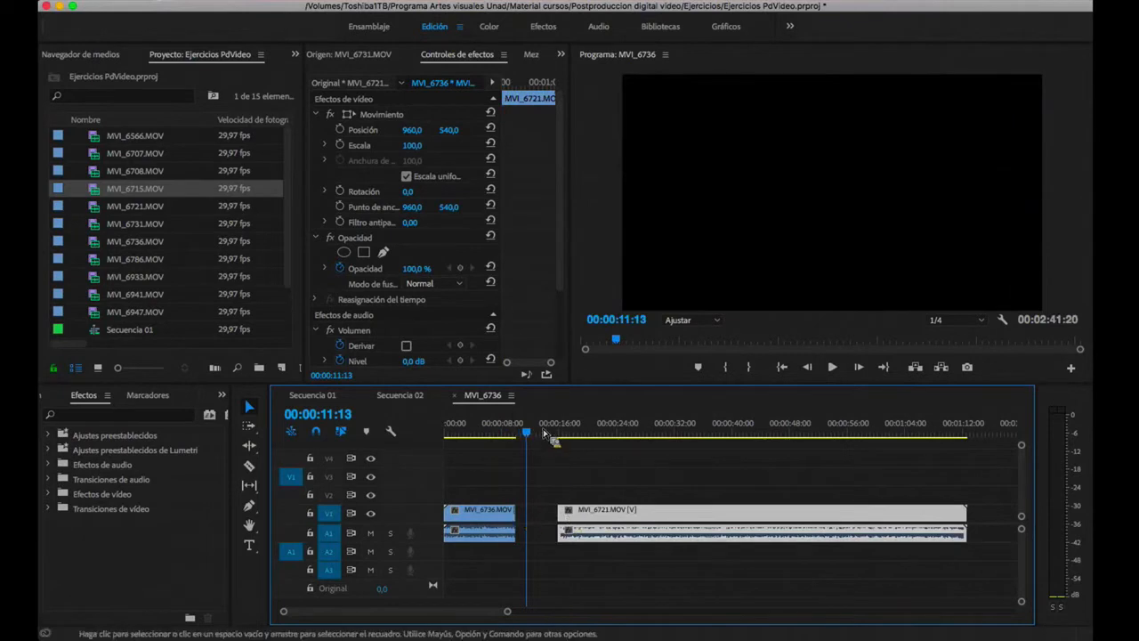
pyautogui.click(546, 534)
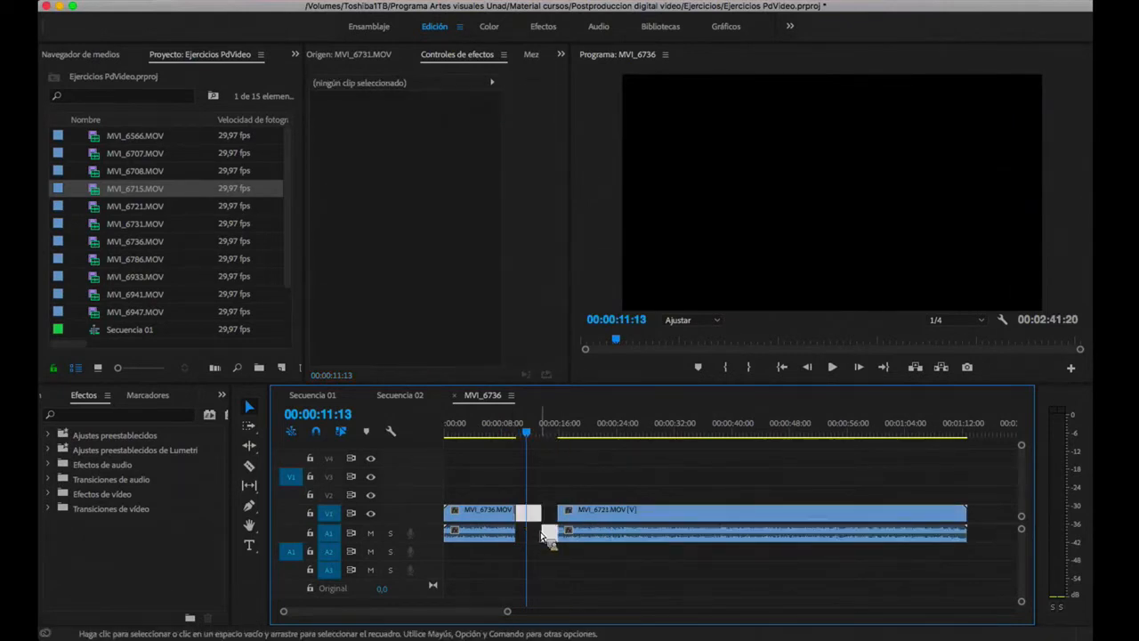
pyautogui.press('Delete')
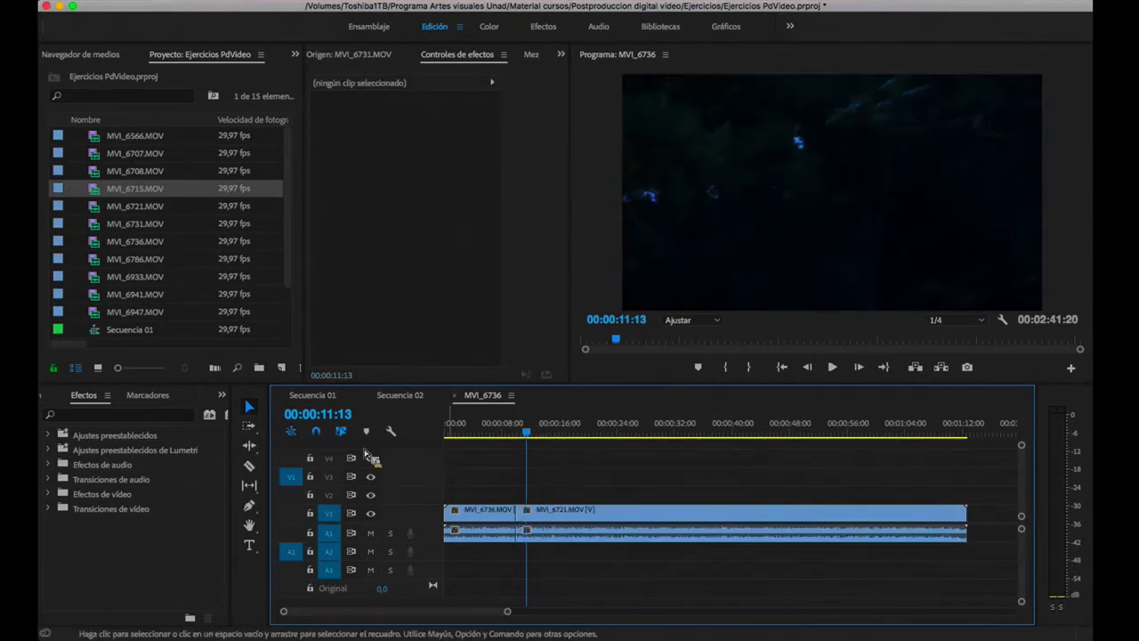
# Step: Ripple trim about 7 seconds off the start of MVI_6721.MOV with the Ripple Edit tool
pyautogui.click(249, 444)
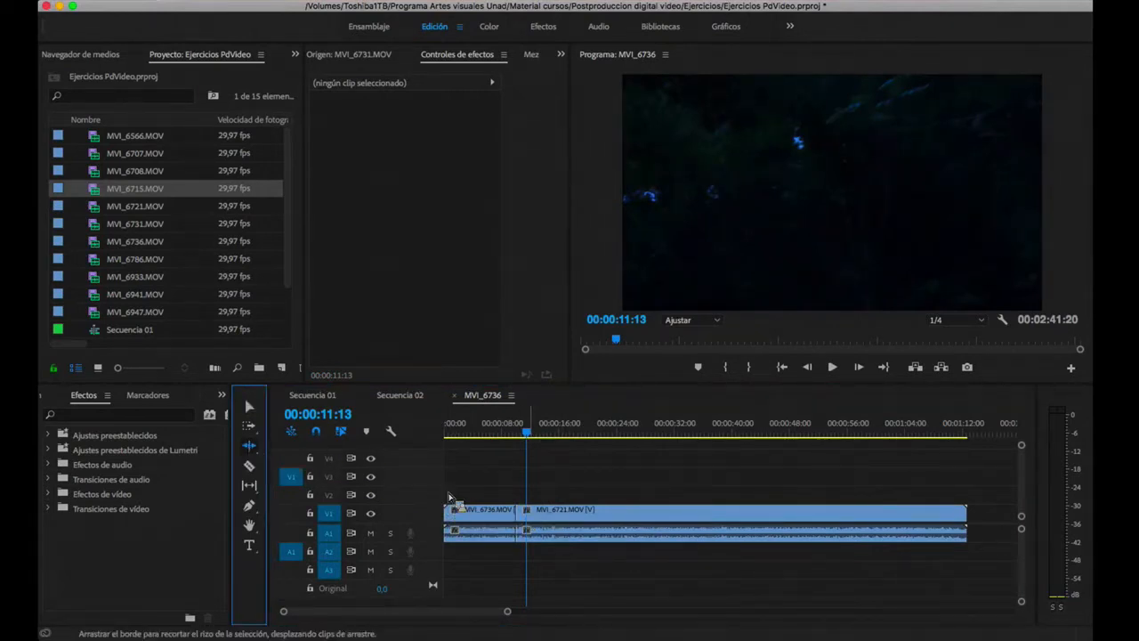
pyautogui.moveTo(525, 524); pyautogui.dragTo(580, 522)
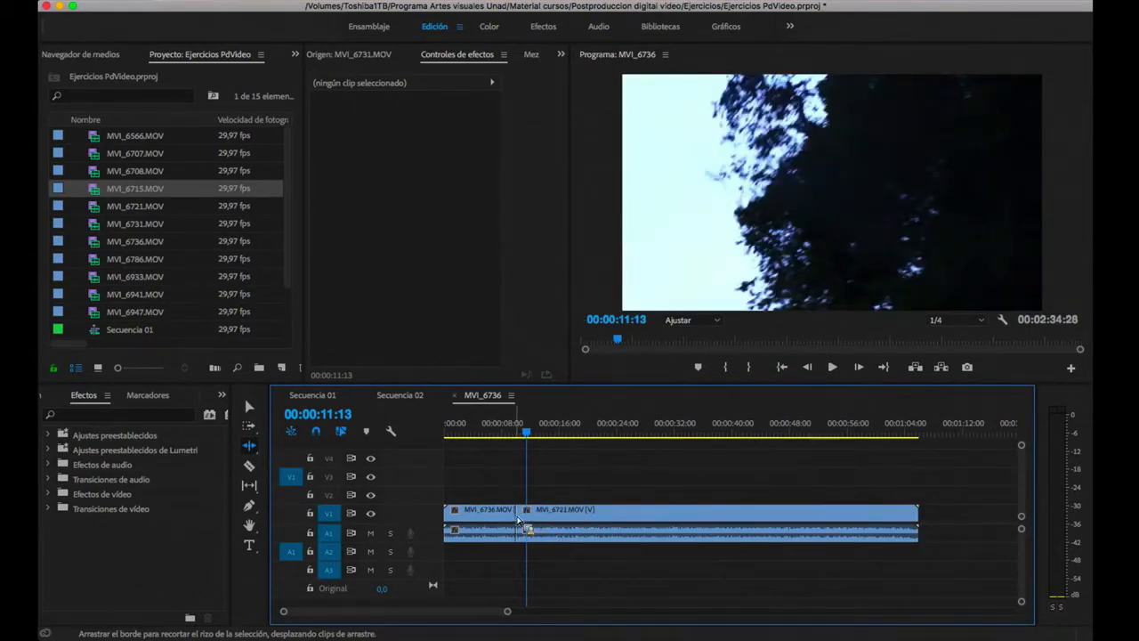
# Step: Try ripple trimming the end of MVI_6736.MOV to about 00:00:05, play across the edit, then undo the trim
pyautogui.moveTo(525, 522); pyautogui.dragTo(485, 521)
pyautogui.moveTo(492, 435); pyautogui.dragTo(474, 434)
pyautogui.press('space')
pyautogui.click(522, 435)
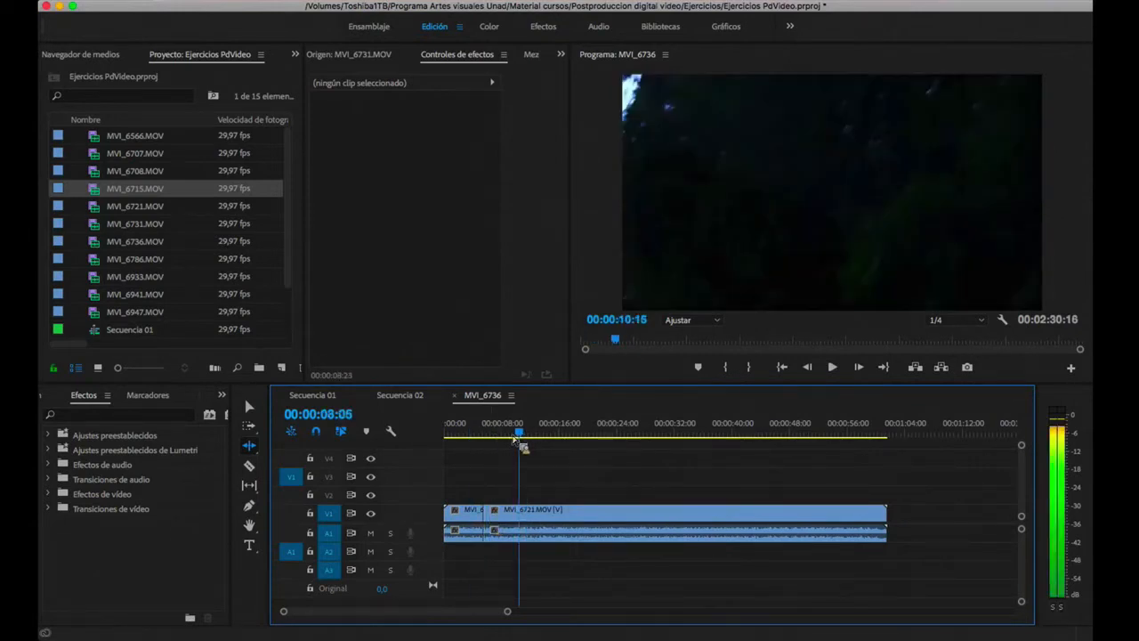
pyautogui.press('super+z')
# Step: Roll the edit point between MVI_6736.MOV and MVI_6721.MOV to about 00:00:23 with the Rolling Edit tool
pyautogui.click(249, 445)
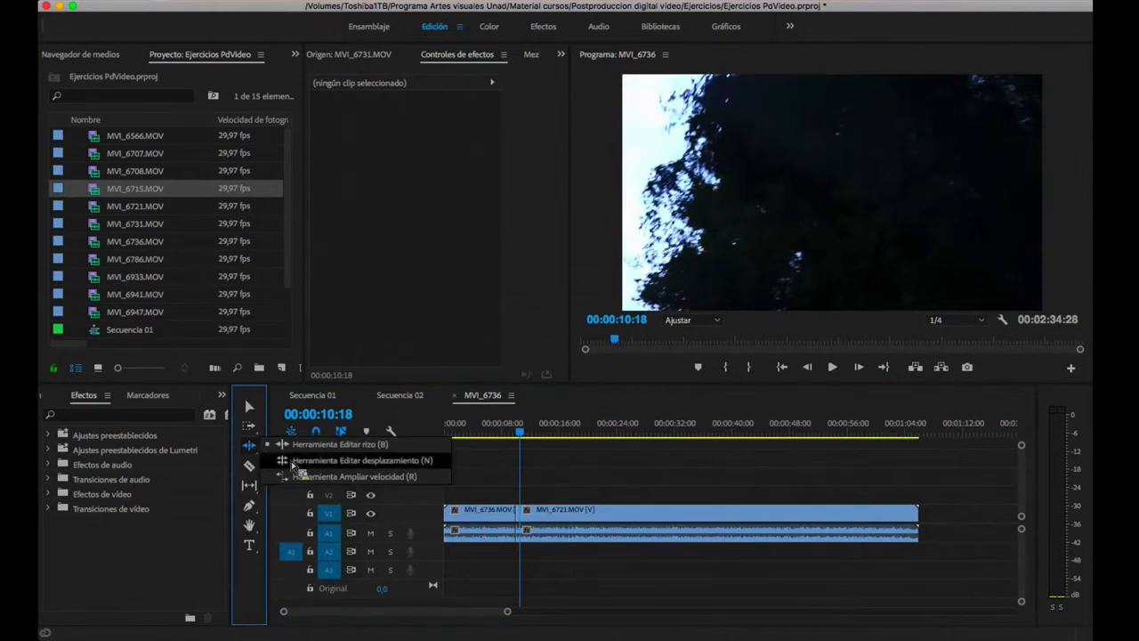
pyautogui.click(293, 461)
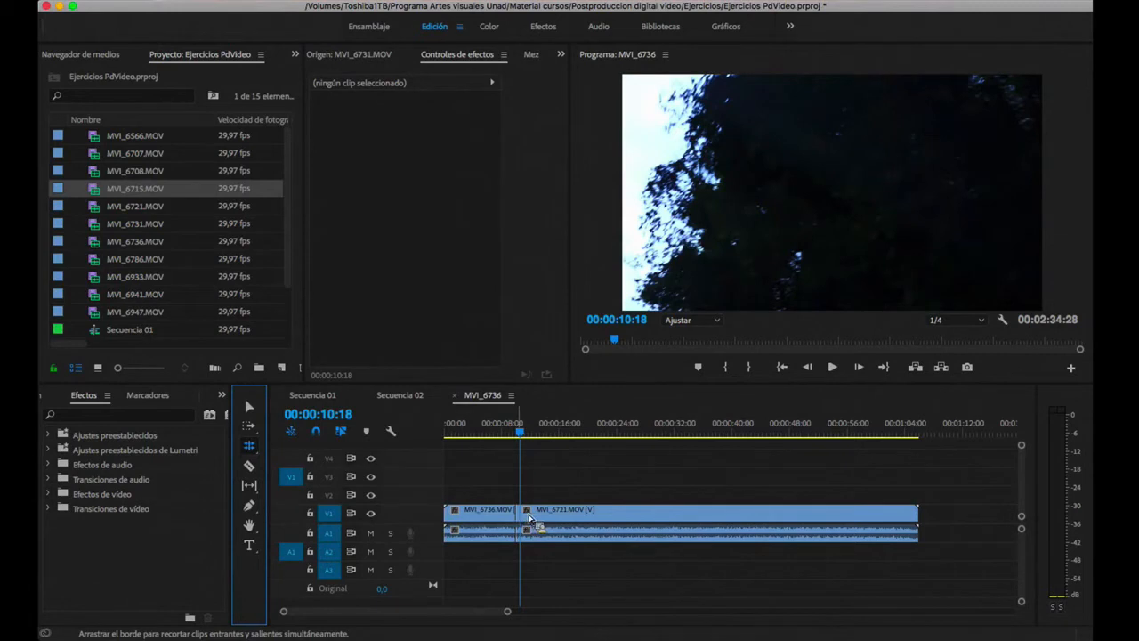
pyautogui.moveTo(530, 518); pyautogui.dragTo(625, 514)
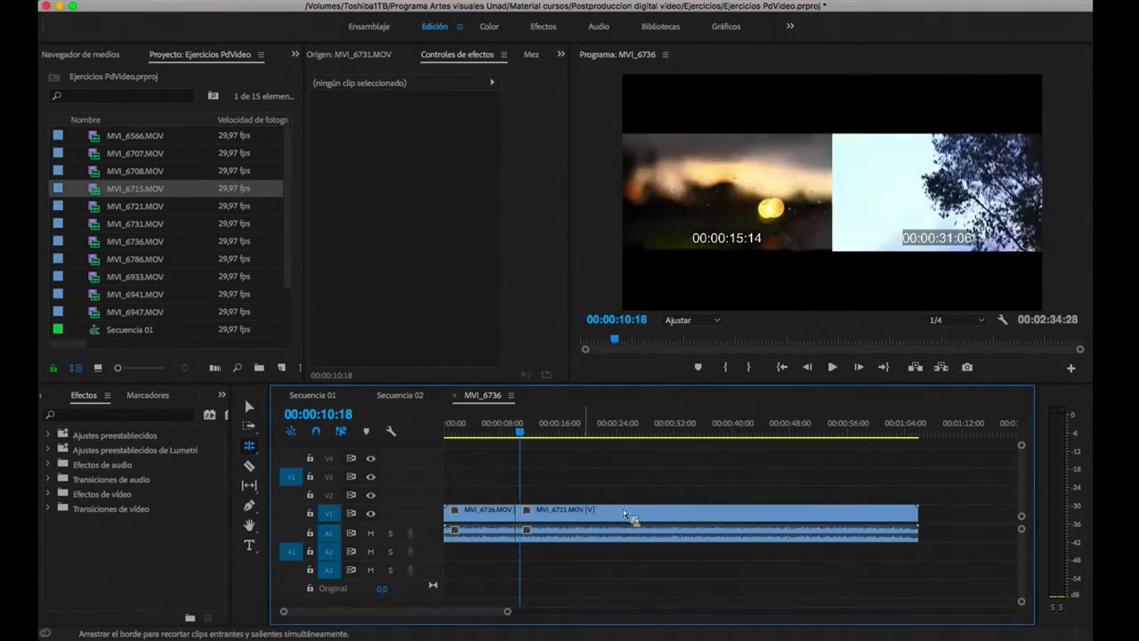
pyautogui.moveTo(522, 518); pyautogui.dragTo(622, 516)
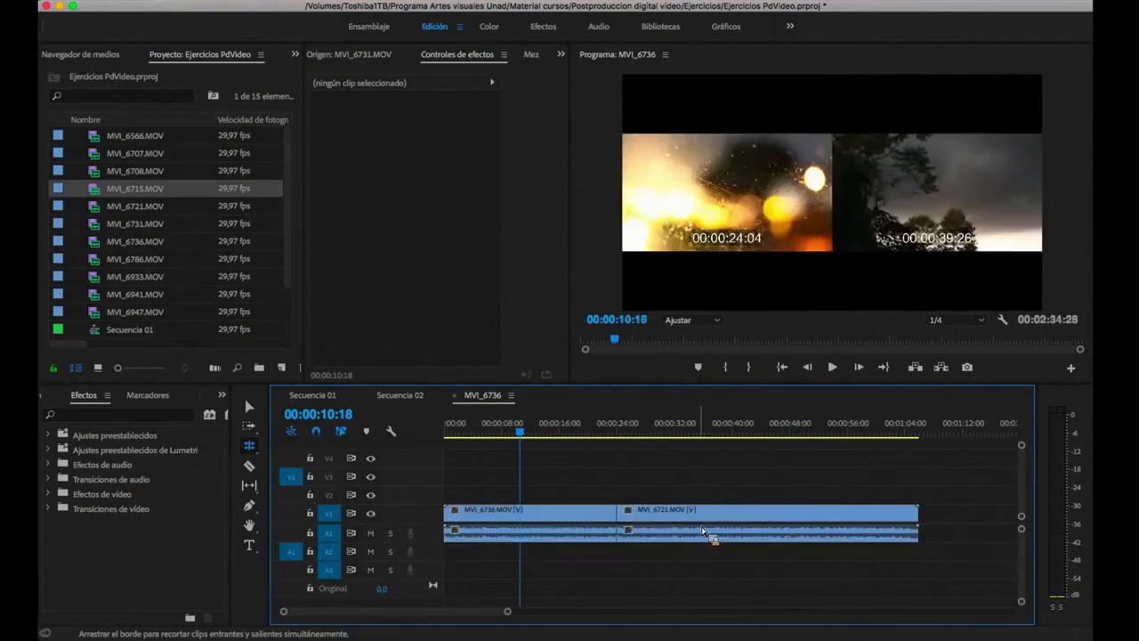
pyautogui.press('super+z')
pyautogui.moveTo(521, 518); pyautogui.dragTo(612, 516)
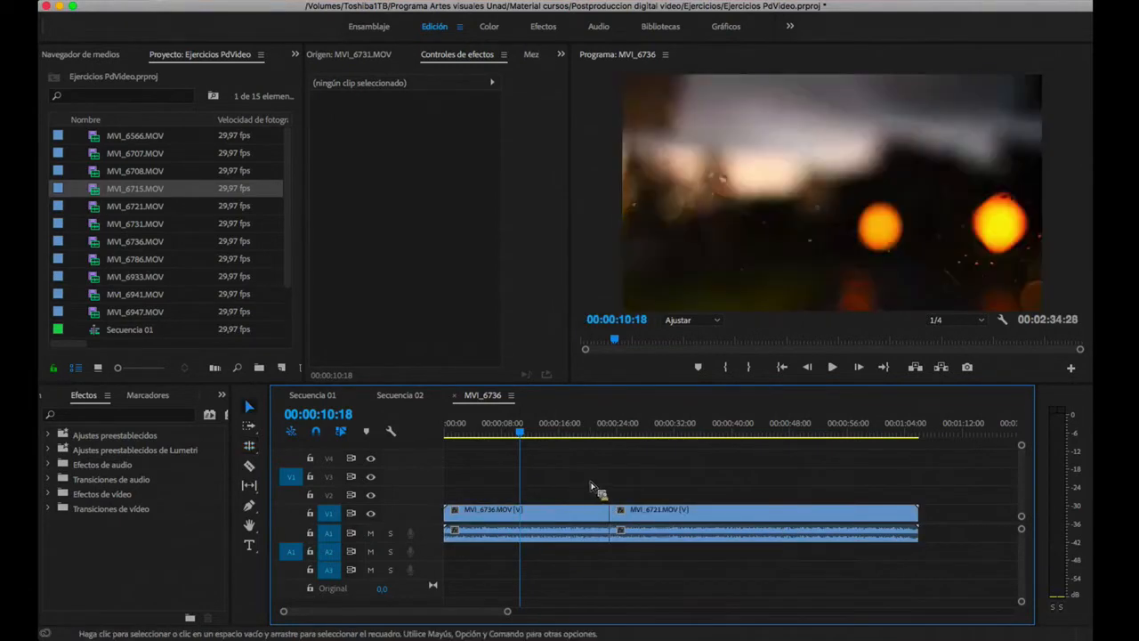
# Step: Activate the Selection tool and play across the edit point between MVI_6736.MOV and MVI_6721.MOV
pyautogui.click(248, 407)
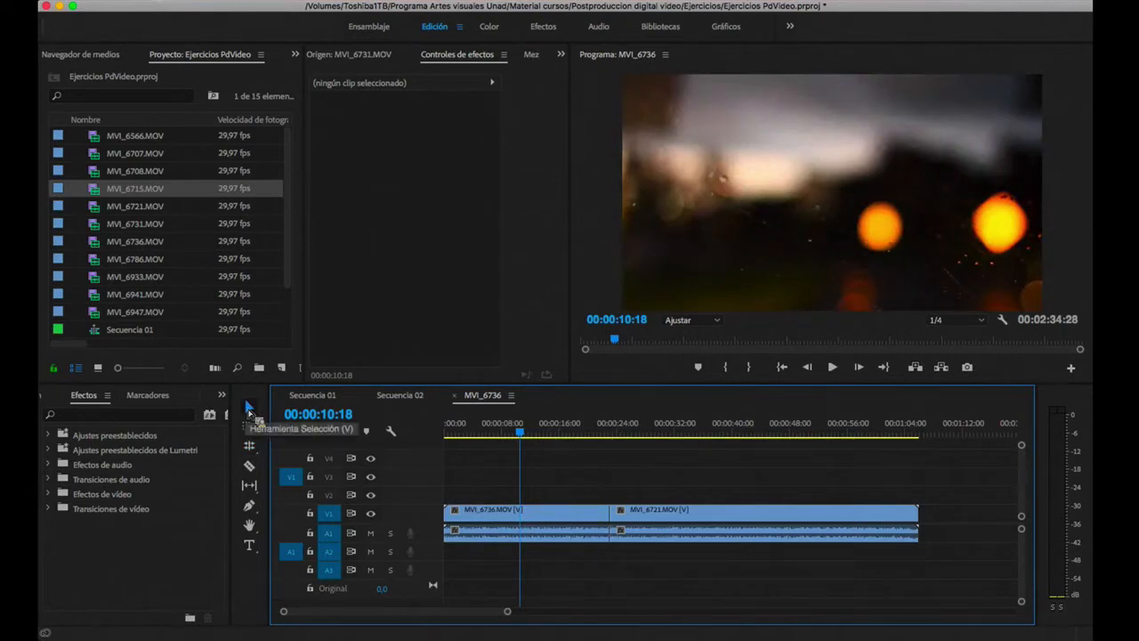
pyautogui.click(609, 432)
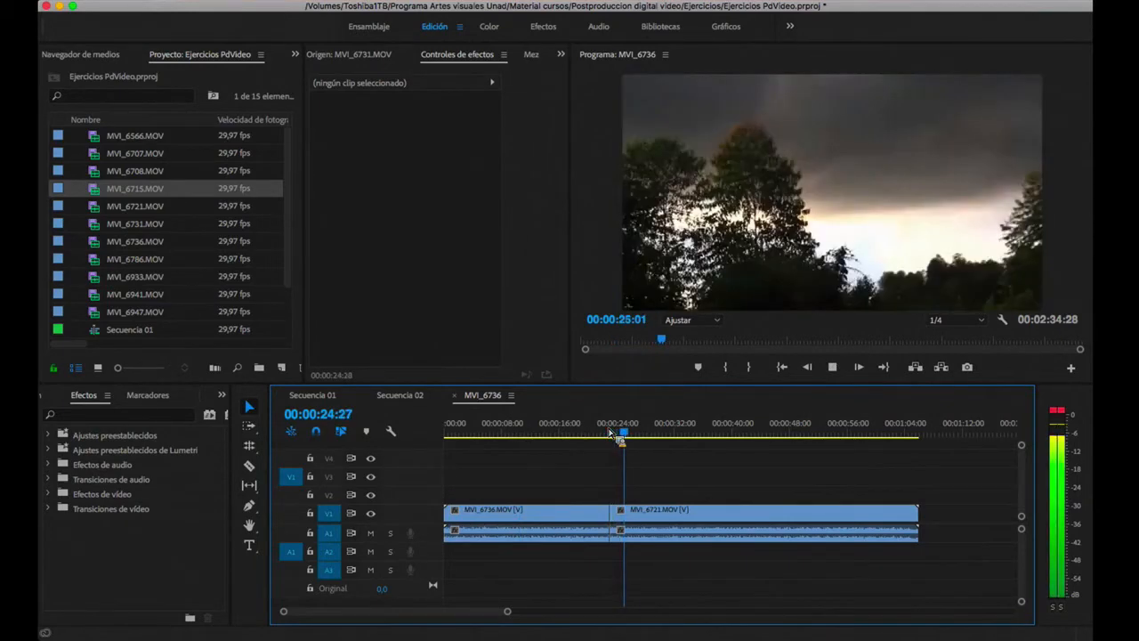
pyautogui.press('space')
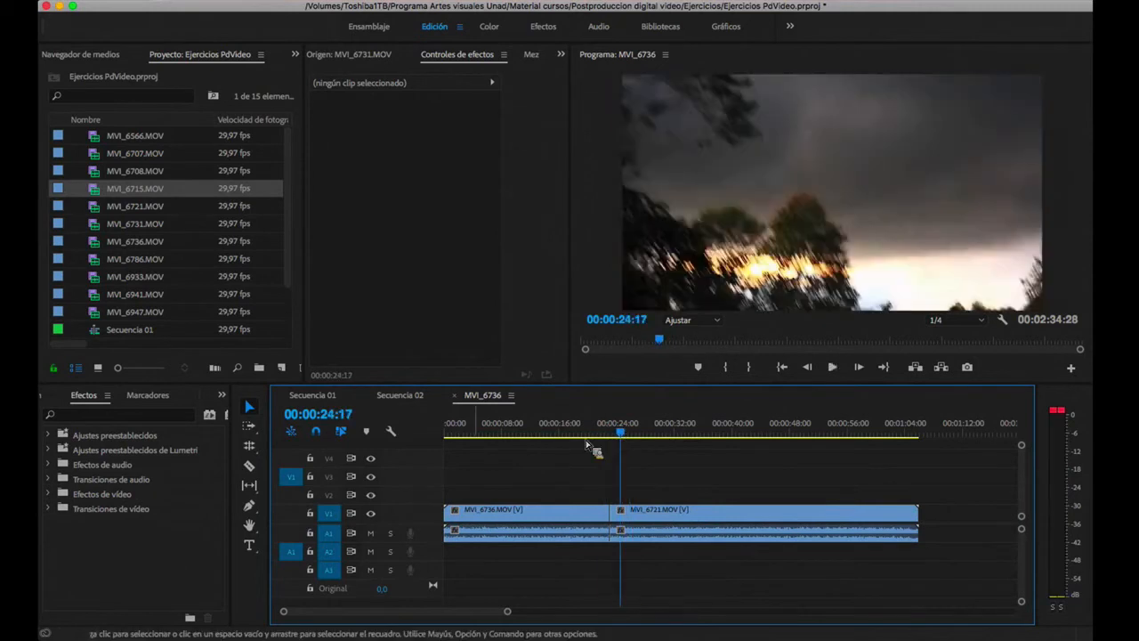
pyautogui.click(534, 432)
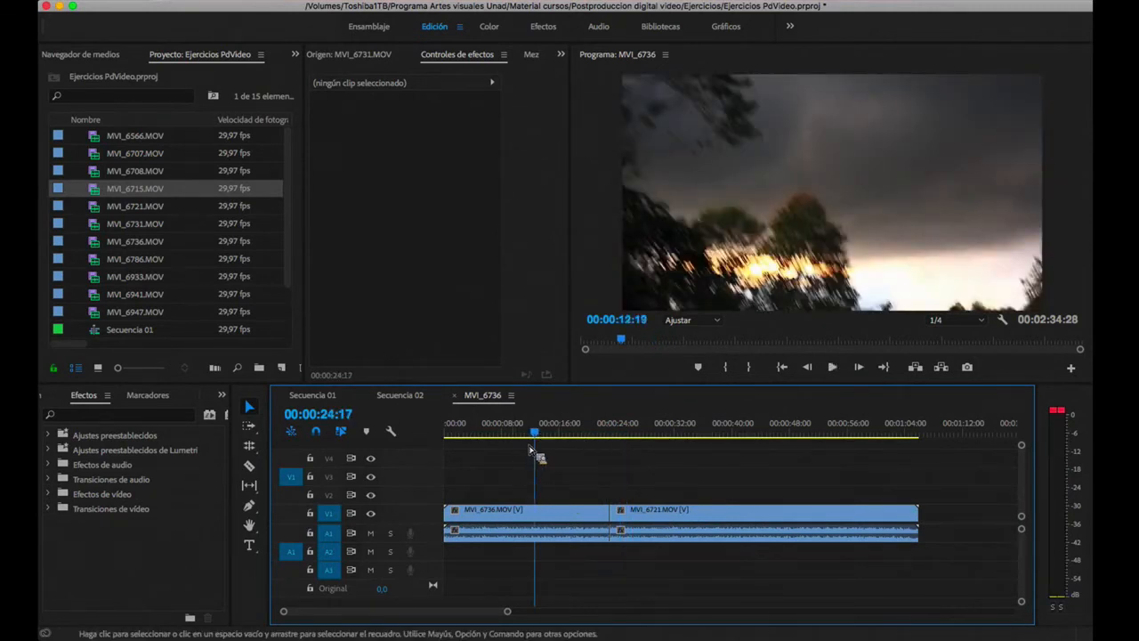
# Step: Split MVI_6721.MOV with the Razor tool at about 00:00:30, 00:00:38 and 00:00:46
pyautogui.moveTo(552, 435); pyautogui.dragTo(663, 437)
pyautogui.press('c')
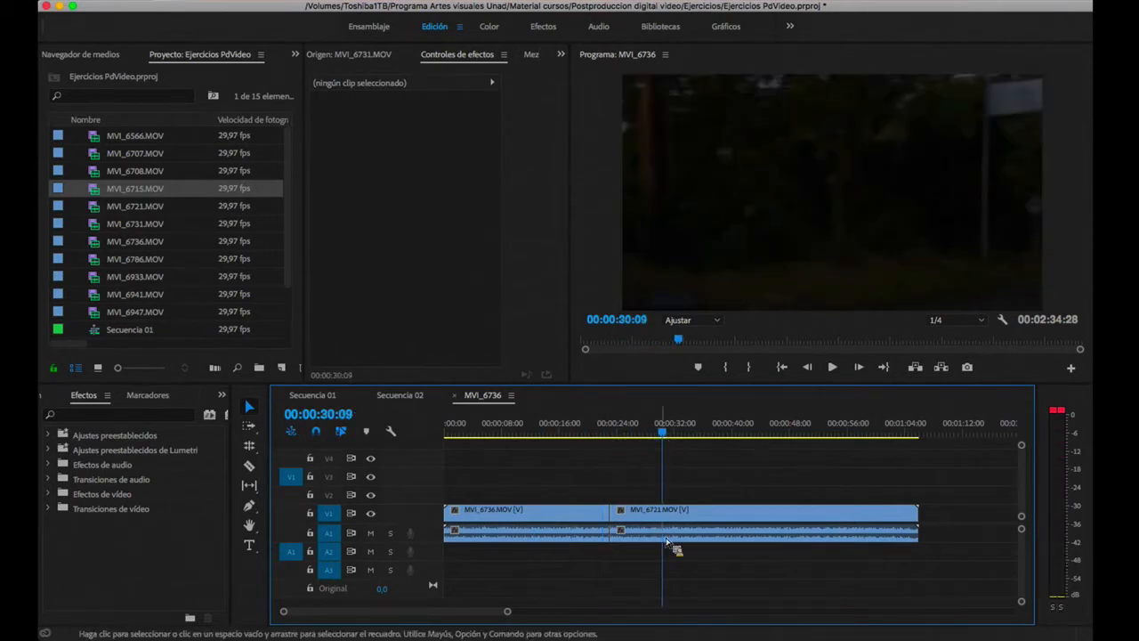
pyautogui.click(667, 520)
pyautogui.click(723, 520)
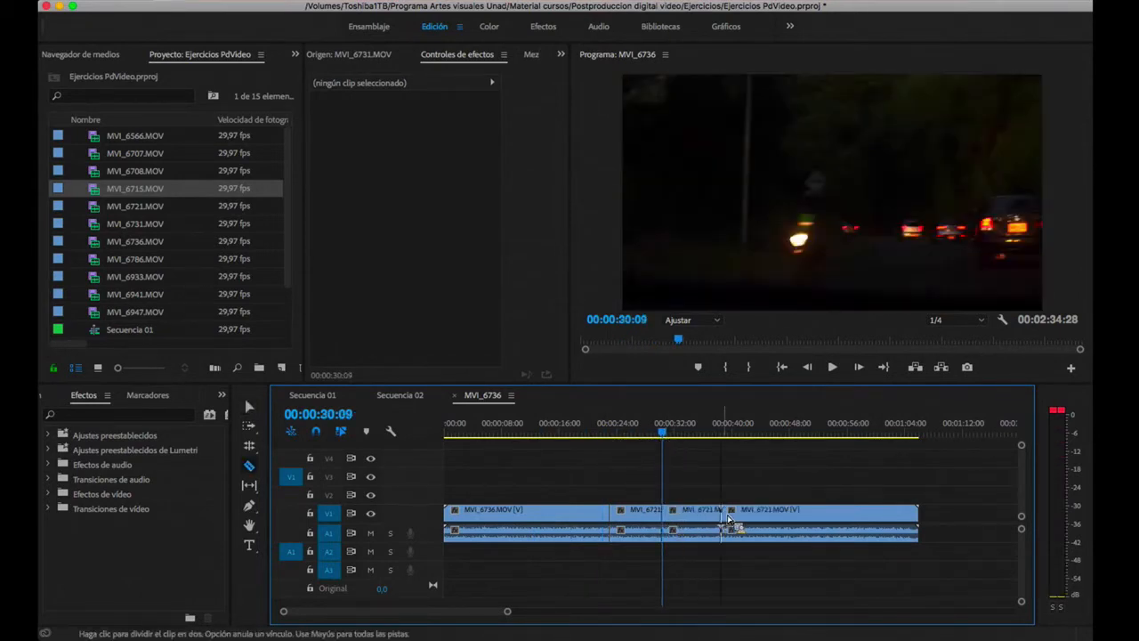
pyautogui.click(775, 520)
pyautogui.press('v')
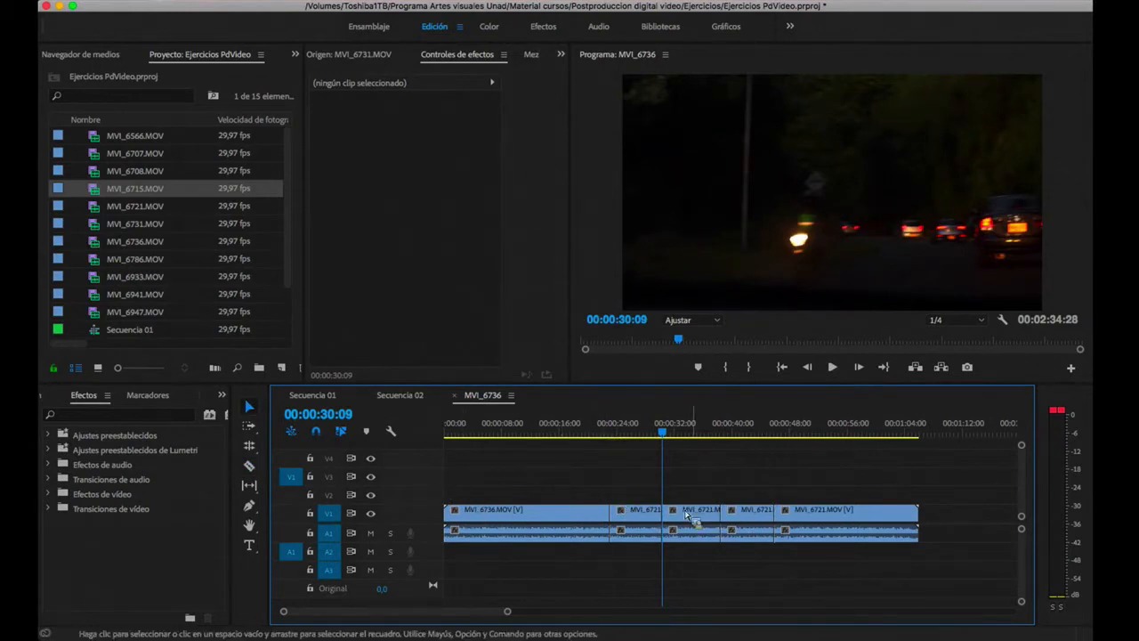
# Step: Move the two middle MVI_6721.MOV pieces to V2 and V3 at about 00:00:27 and 00:00:32, and shift the last piece to about 00:00:38
pyautogui.moveTo(694, 513); pyautogui.dragTo(740, 485)
pyautogui.moveTo(744, 538); pyautogui.dragTo(737, 571)
pyautogui.moveTo(744, 490); pyautogui.dragTo(700, 488)
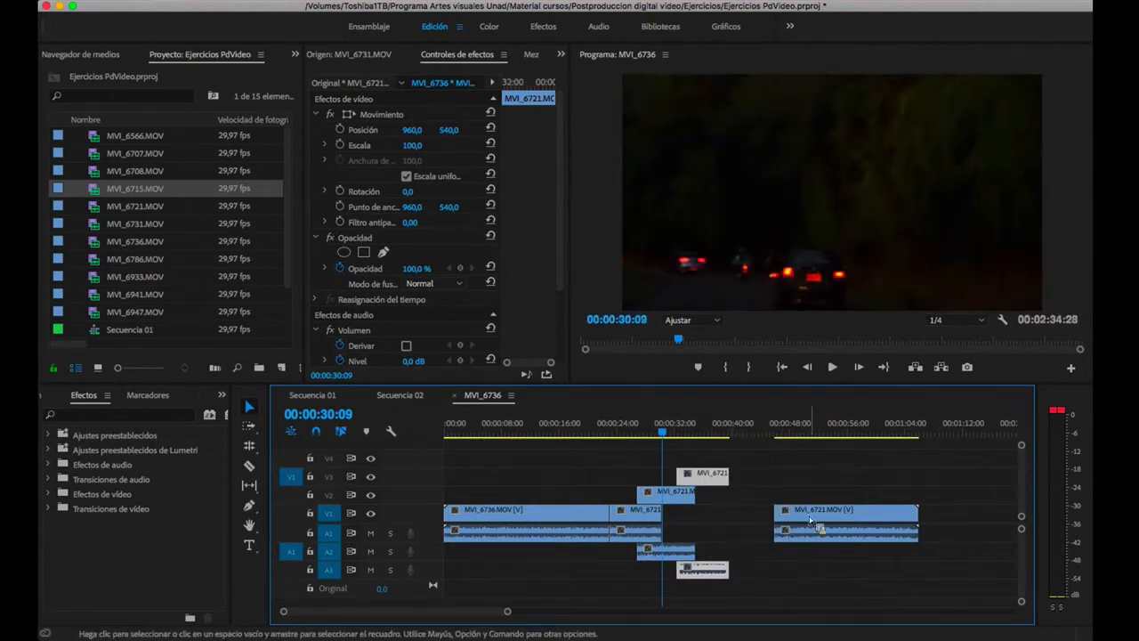
pyautogui.click(829, 521)
pyautogui.moveTo(829, 521); pyautogui.dragTo(772, 520)
# Step: Play the timeline from about 00:00:22 through the stacked MVI_6721.MOV pieces
pyautogui.click(624, 435)
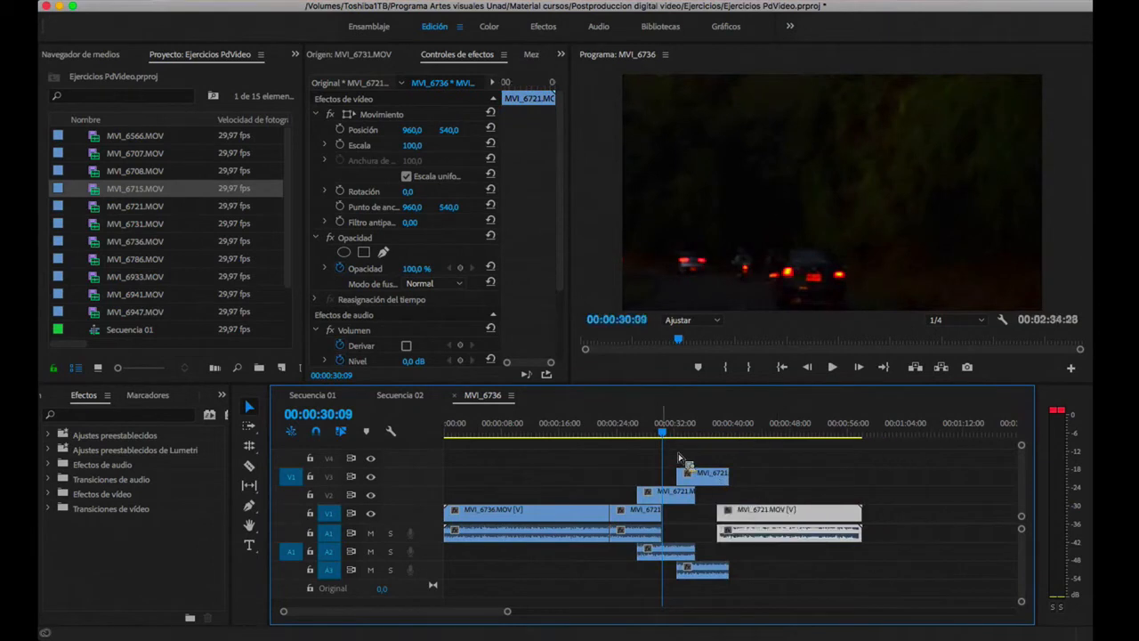
pyautogui.moveTo(627, 438); pyautogui.dragTo(603, 443)
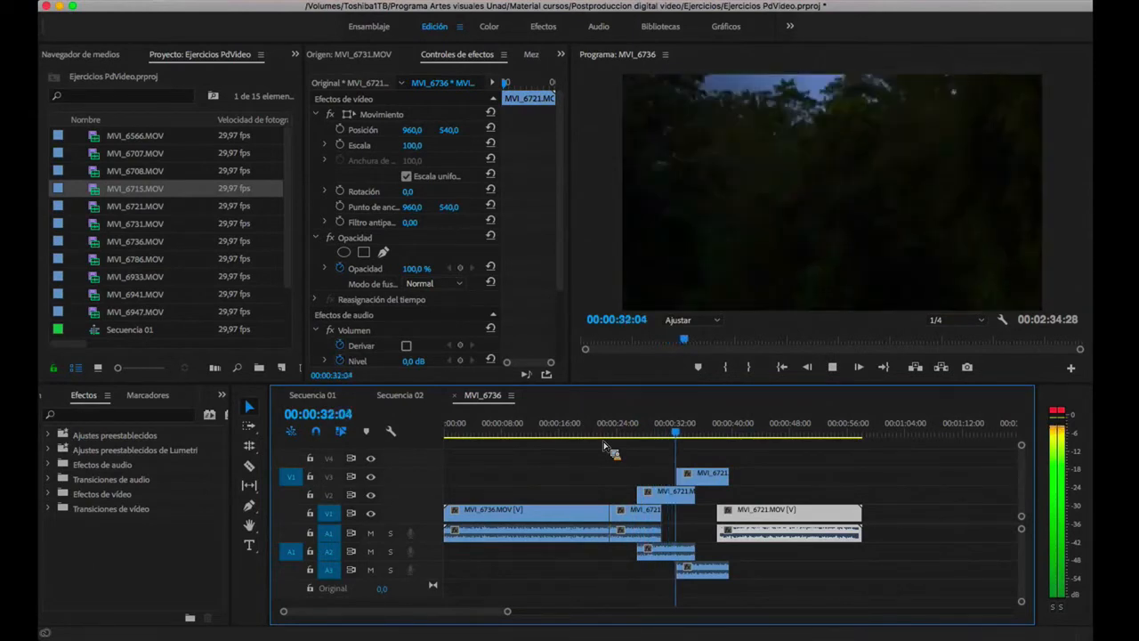
pyautogui.press('space')
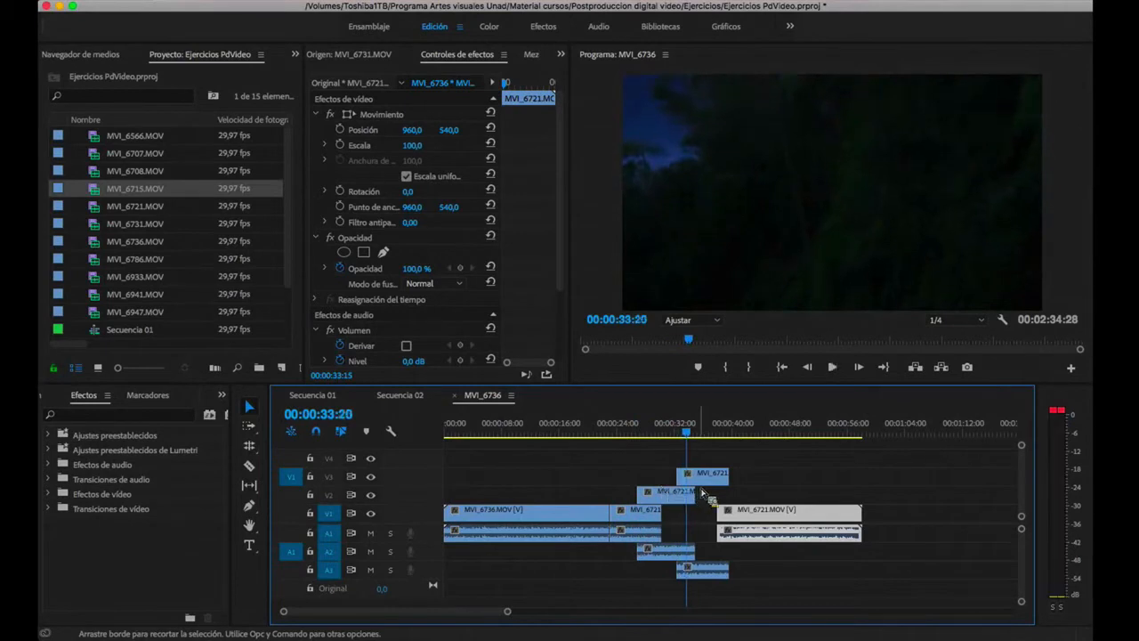
# Step: Delete all MVI_6721.MOV pieces from V1, V2 and V3, keeping only MVI_6736.MOV in the sequence
pyautogui.click(700, 490)
pyautogui.click(710, 479)
pyautogui.press('Delete')
pyautogui.click(675, 495)
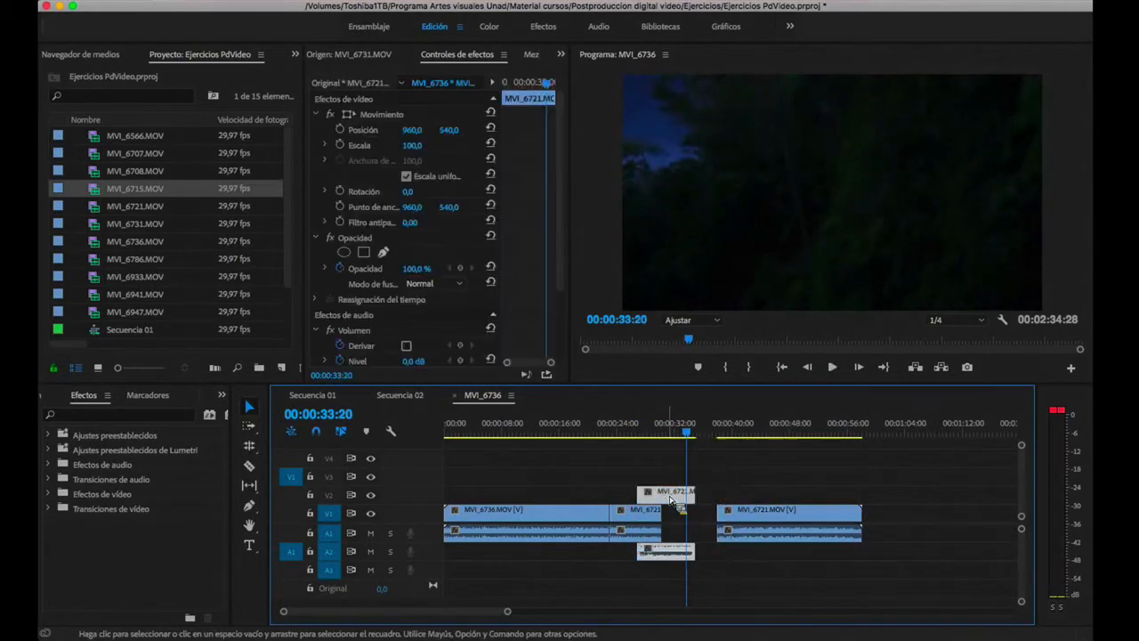
pyautogui.press('Delete')
pyautogui.click(637, 517)
pyautogui.press('Delete')
pyautogui.click(739, 518)
pyautogui.press('Delete')
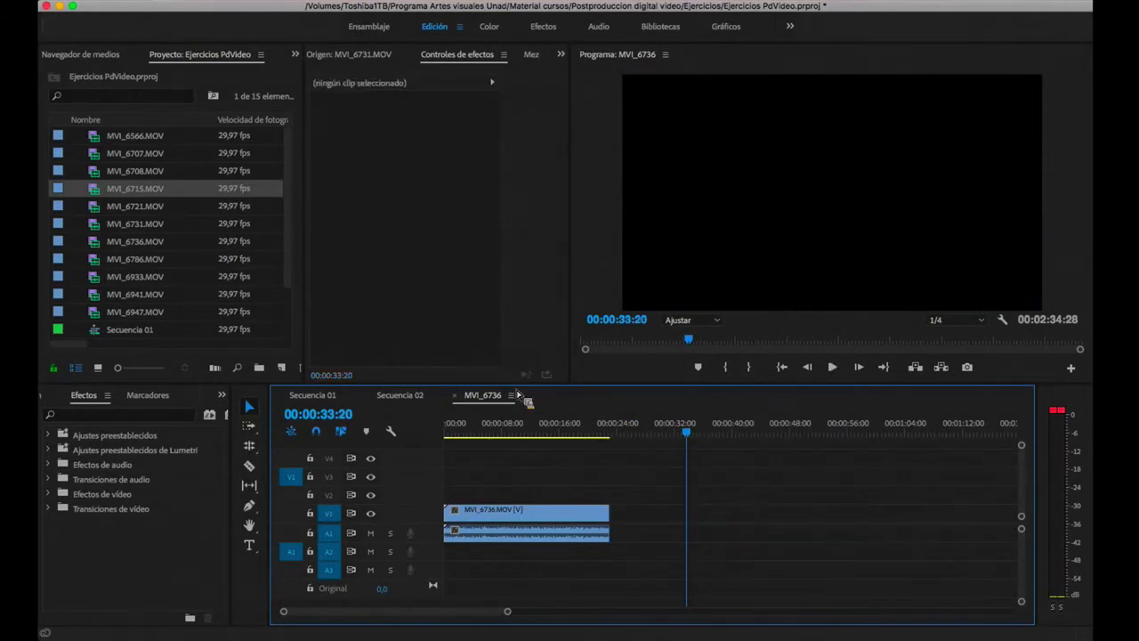
# Step: Show the project items as thumbnails and place Secuencia 01 on V1 at about 00:00:27
pyautogui.click(98, 367)
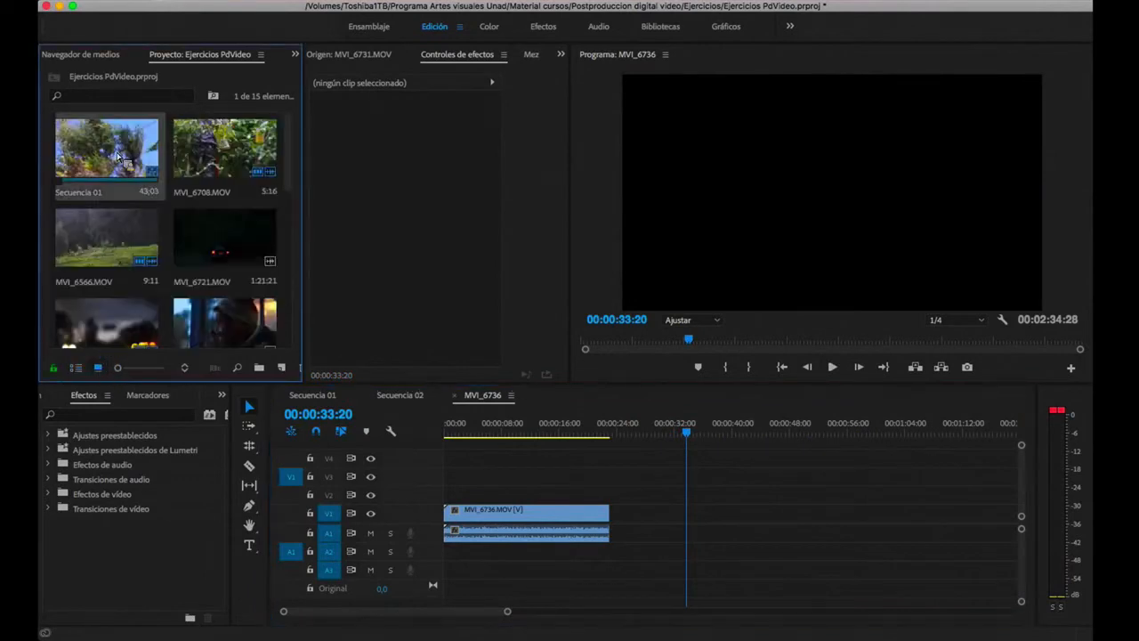
pyautogui.moveTo(633, 510); pyautogui.dragTo(635, 511)
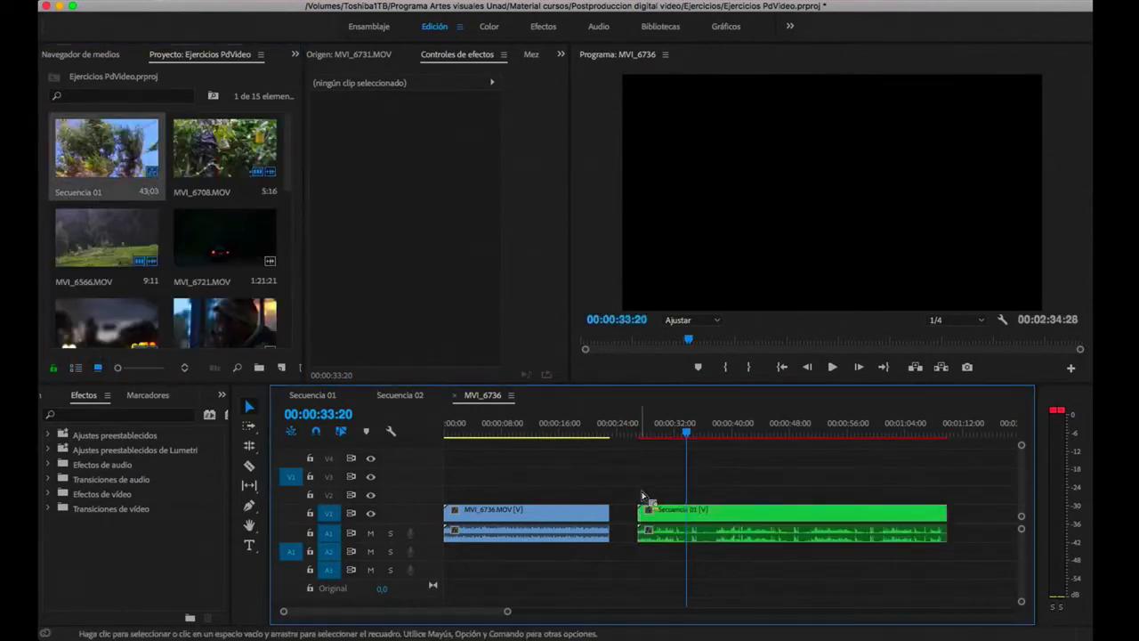
# Step: Play the nested Secuencia 01 from its start at about 00:00:27 to check its frame size
pyautogui.click(638, 436)
pyautogui.click(674, 436)
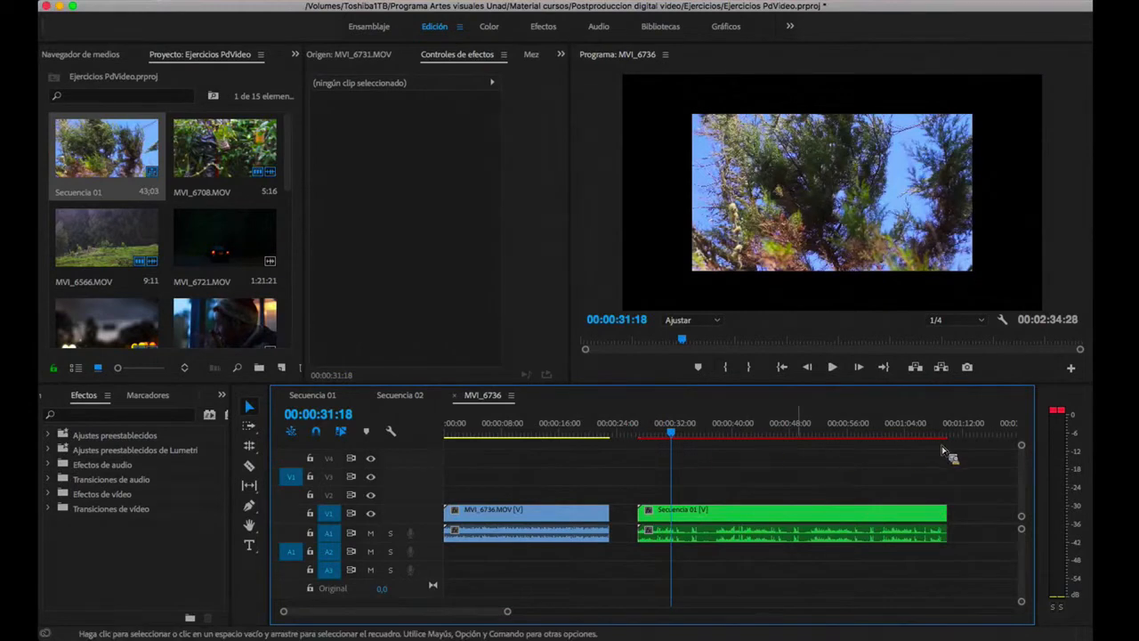
pyautogui.click(637, 436)
pyautogui.press('space')
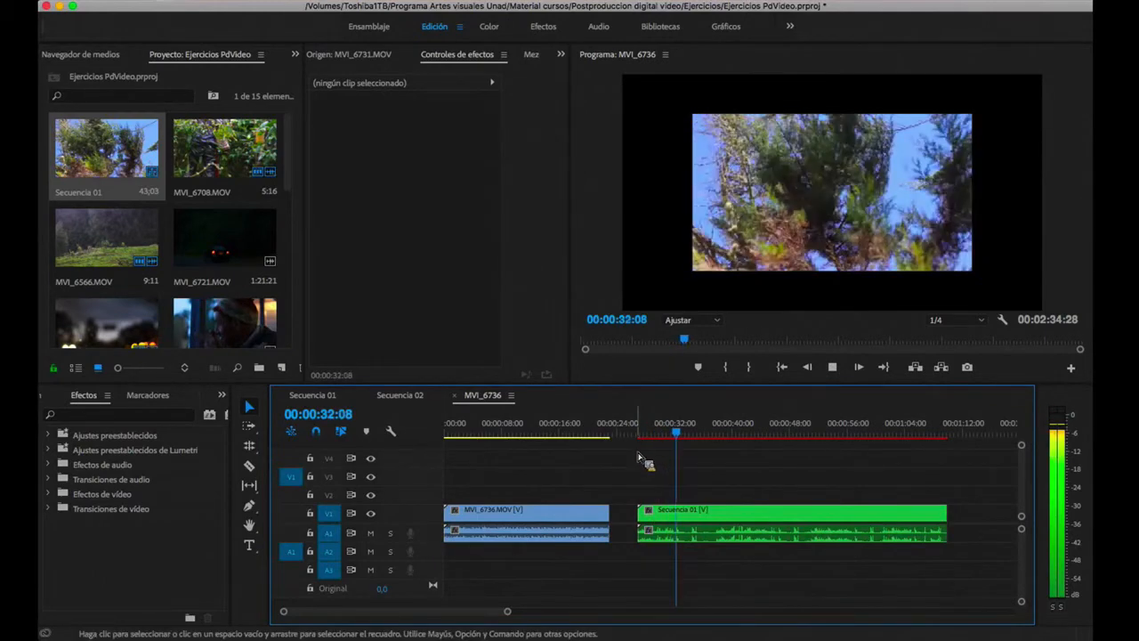
pyautogui.press('space')
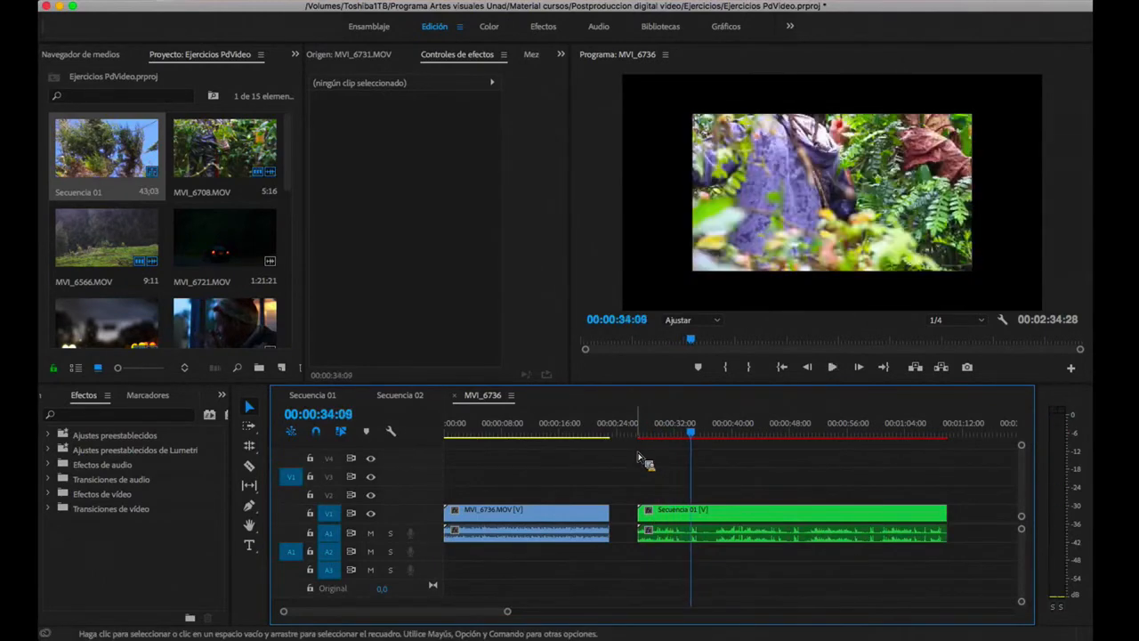
# Step: Play MVI_6736.MOV from about 00:00:03 to compare its frame size with the nested sequence
pyautogui.click(580, 433)
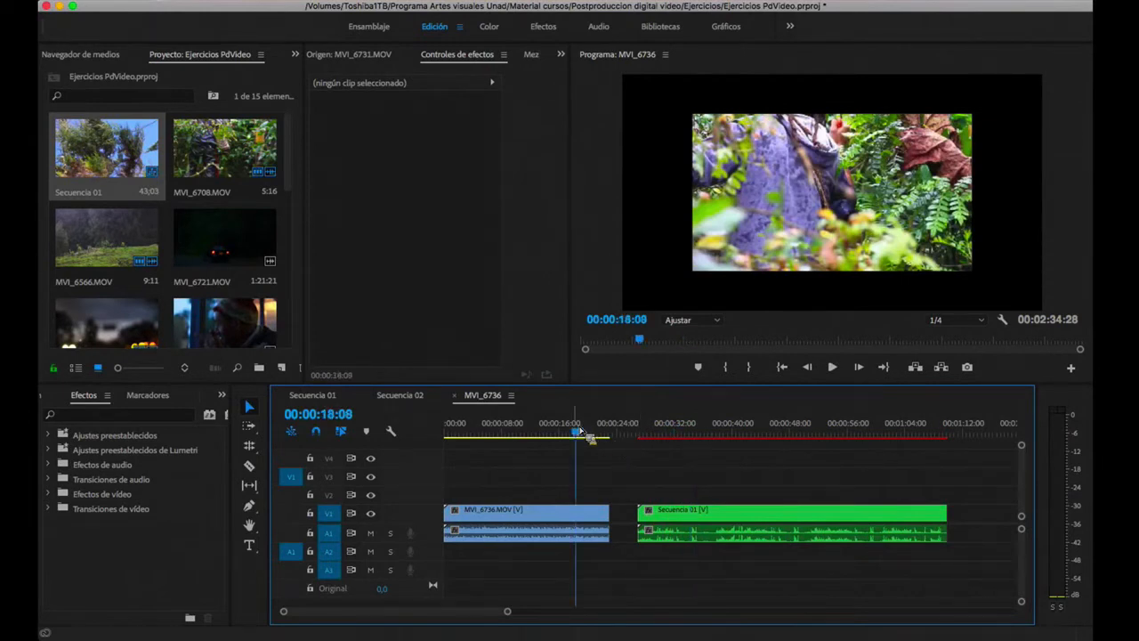
pyautogui.click(499, 435)
pyautogui.moveTo(501, 435); pyautogui.dragTo(468, 440)
pyautogui.press('space')
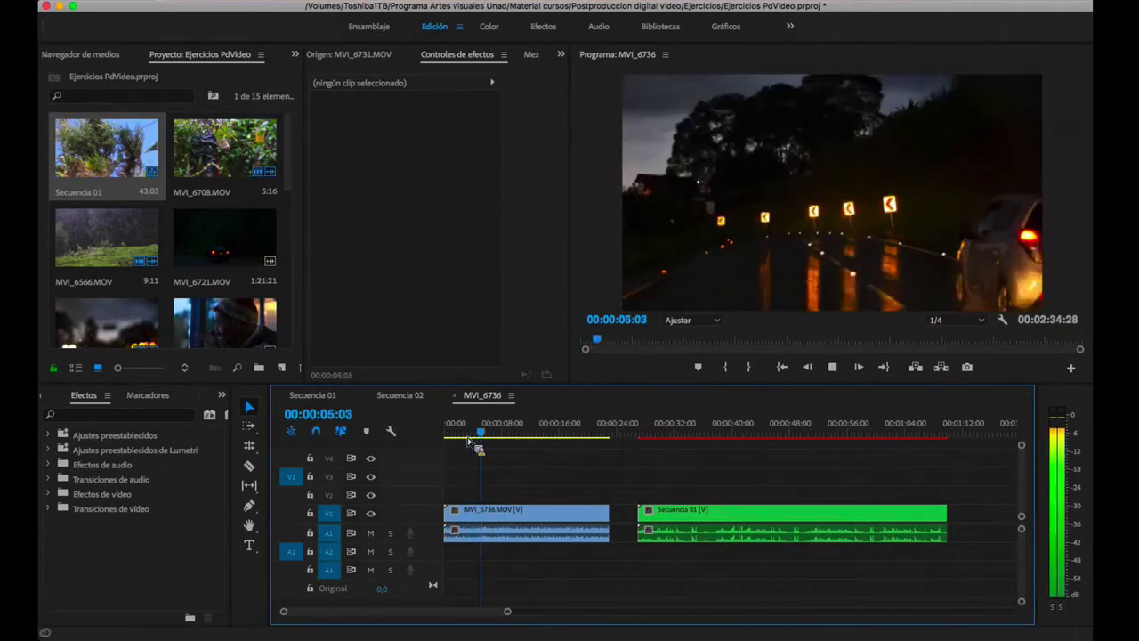
pyautogui.click(661, 435)
# Step: Play the nested Secuencia 01 from about 00:00:30 to review its successive shots
pyautogui.moveTo(666, 435); pyautogui.dragTo(665, 435)
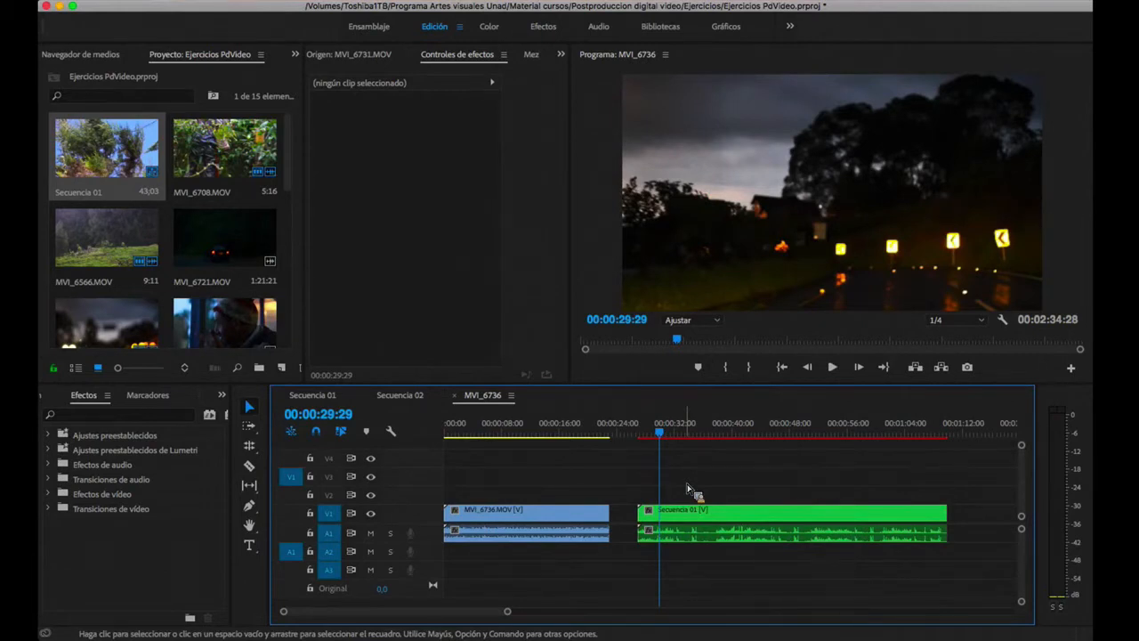
pyautogui.press('space')
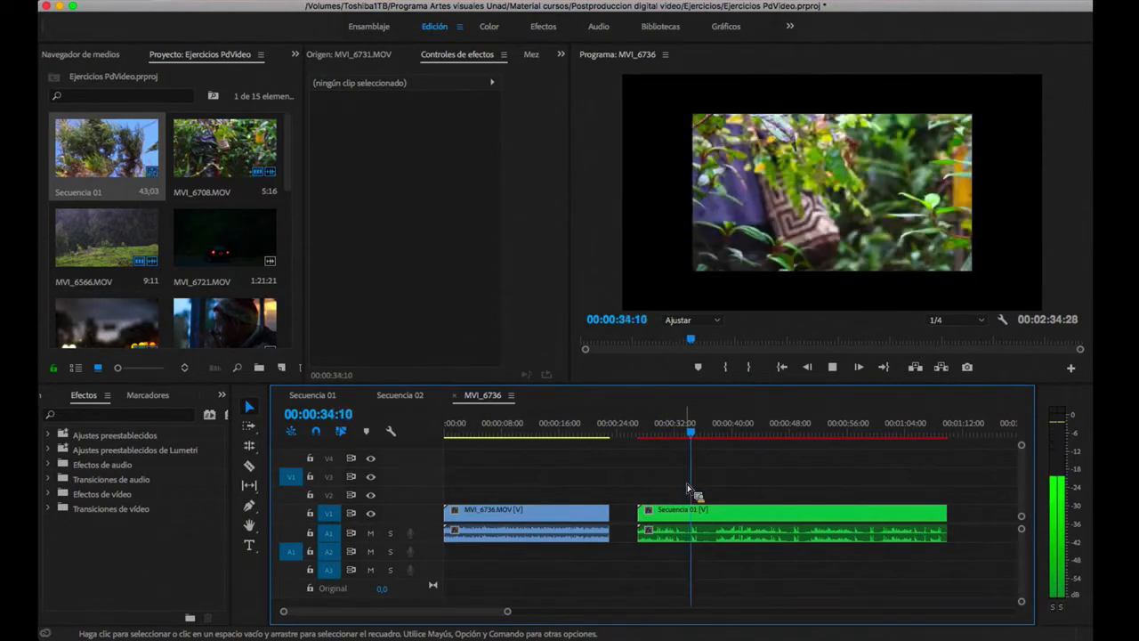
pyautogui.press('space')
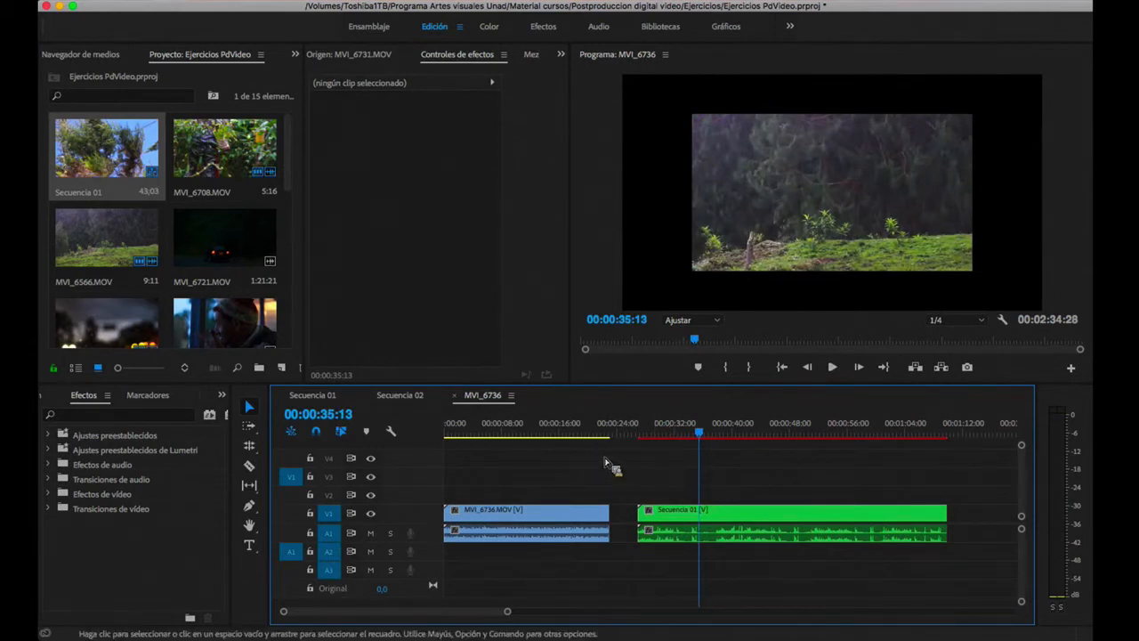
pyautogui.press('space')
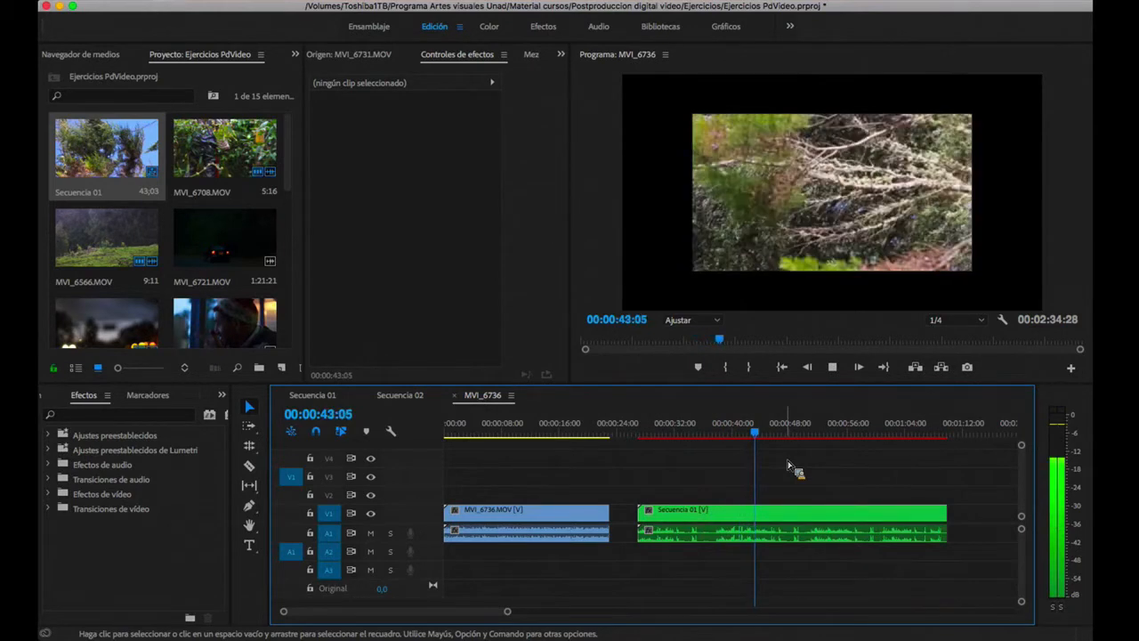
pyautogui.press('space')
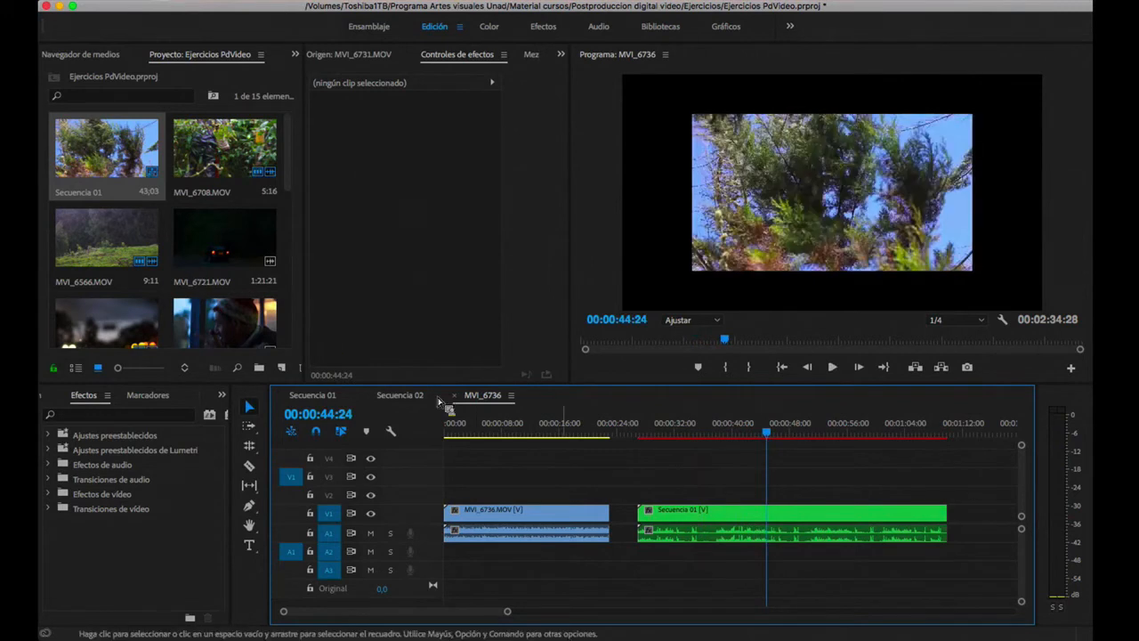
# Step: Delete the nested Secuencia 01 from the timeline and place MVI_6786.MOV on V1 at about 00:00:26
pyautogui.moveTo(587, 433); pyautogui.dragTo(532, 434)
pyautogui.click(684, 514)
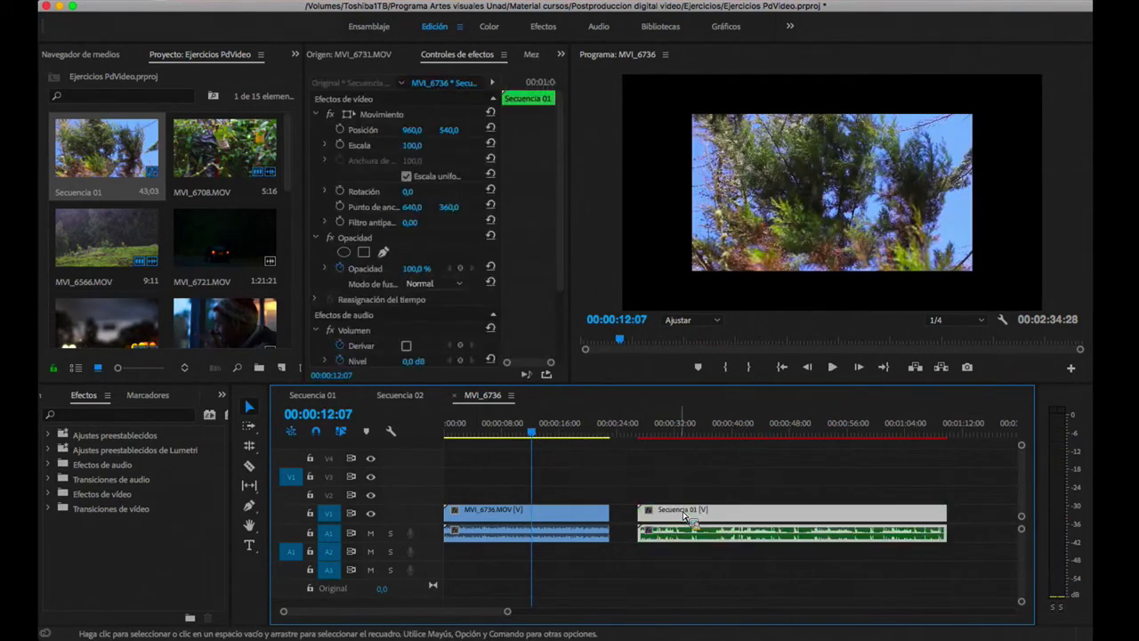
pyautogui.press('Delete')
pyautogui.click(218, 327)
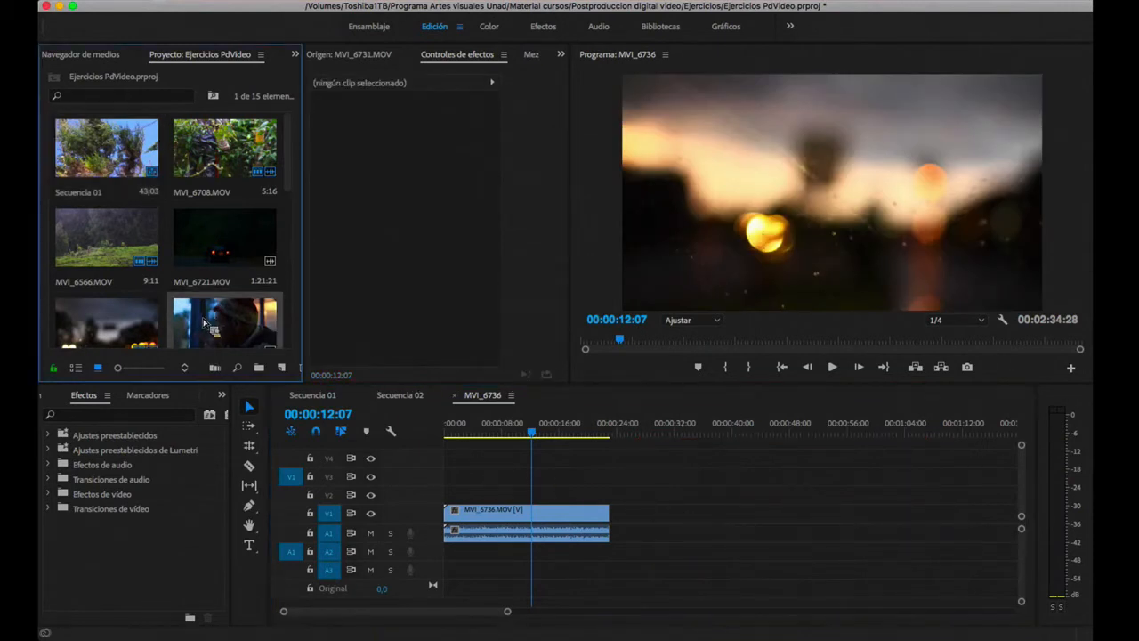
pyautogui.moveTo(244, 341); pyautogui.dragTo(639, 515)
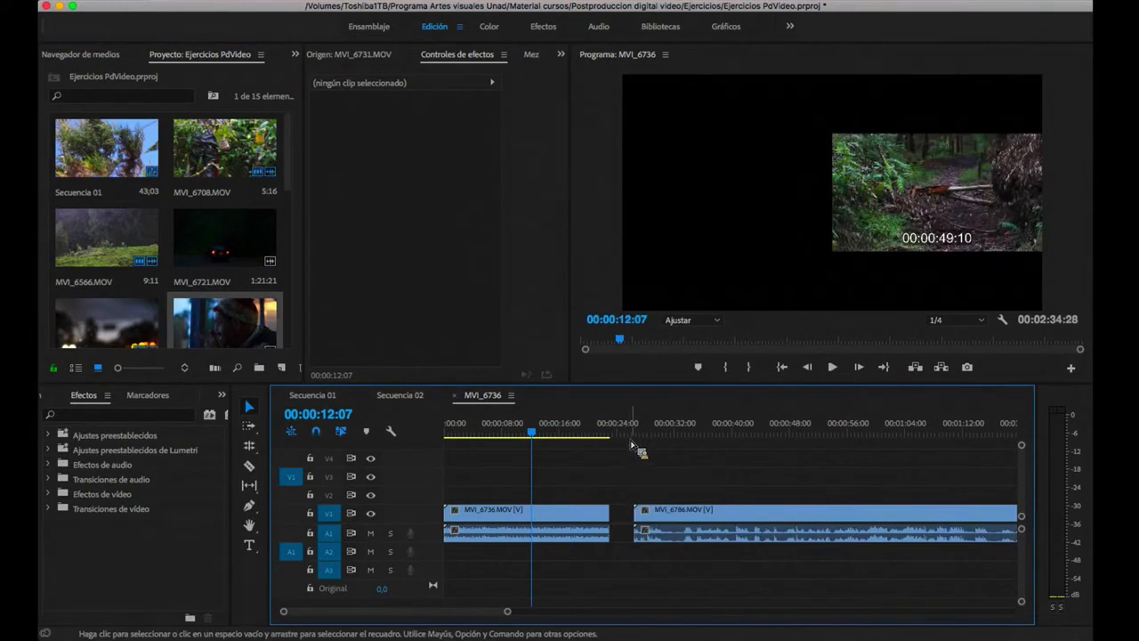
# Step: Play MVI_6786.MOV from its start at about 00:00:26
pyautogui.click(634, 429)
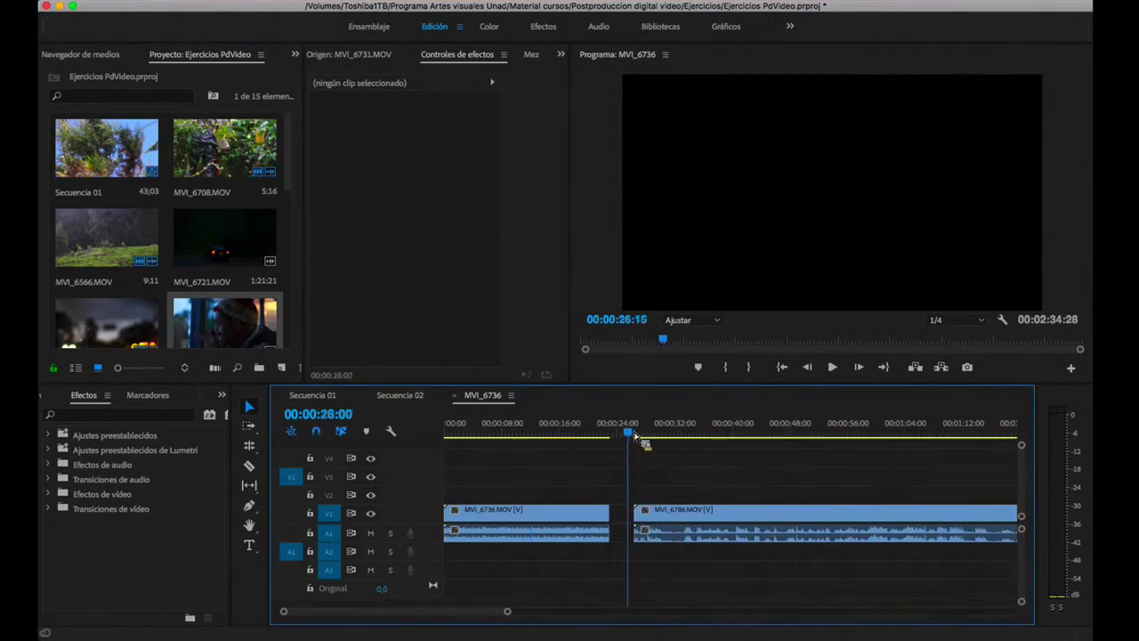
pyautogui.press('space')
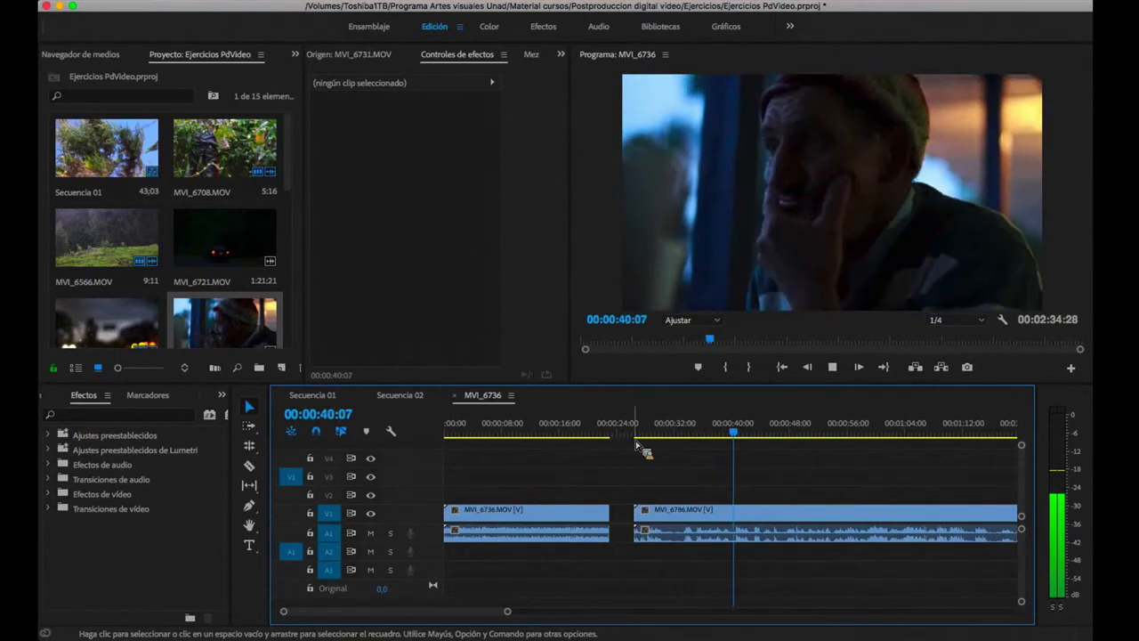
pyautogui.press('space')
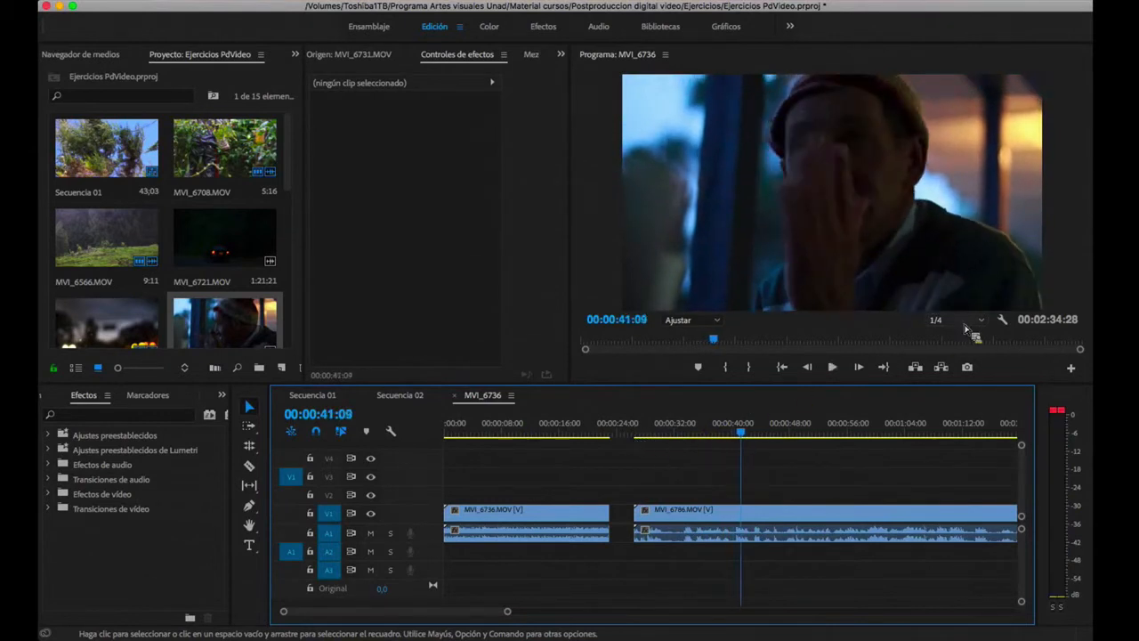
# Step: Try the Program monitor's playback resolution at 1/2 and return it to 1/4
pyautogui.click(968, 323)
pyautogui.click(963, 350)
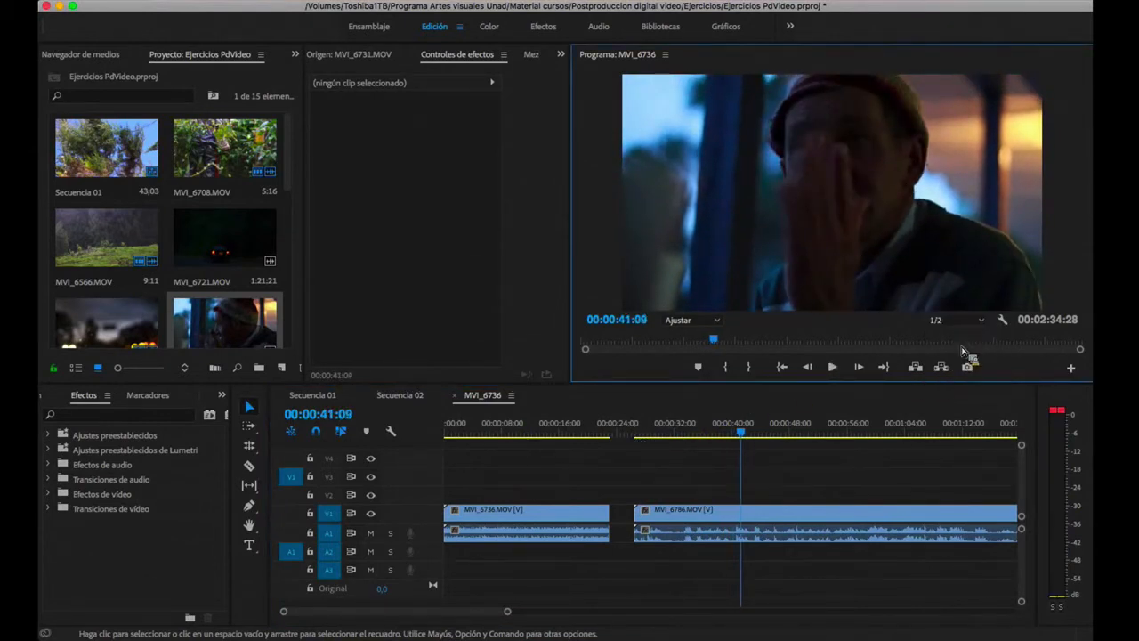
pyautogui.click(965, 320)
pyautogui.click(961, 359)
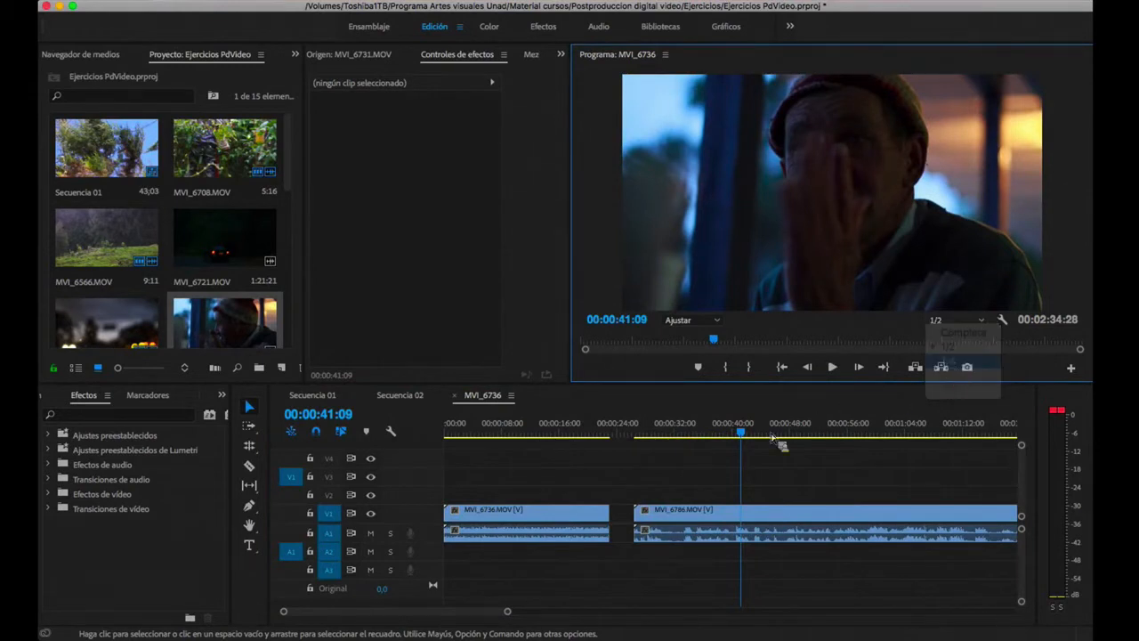
# Step: Scrub through MVI_6786.MOV, select MVI_6736.MOV on V1 and place the playhead at 00:00:13:08
pyautogui.moveTo(773, 439); pyautogui.dragTo(669, 443)
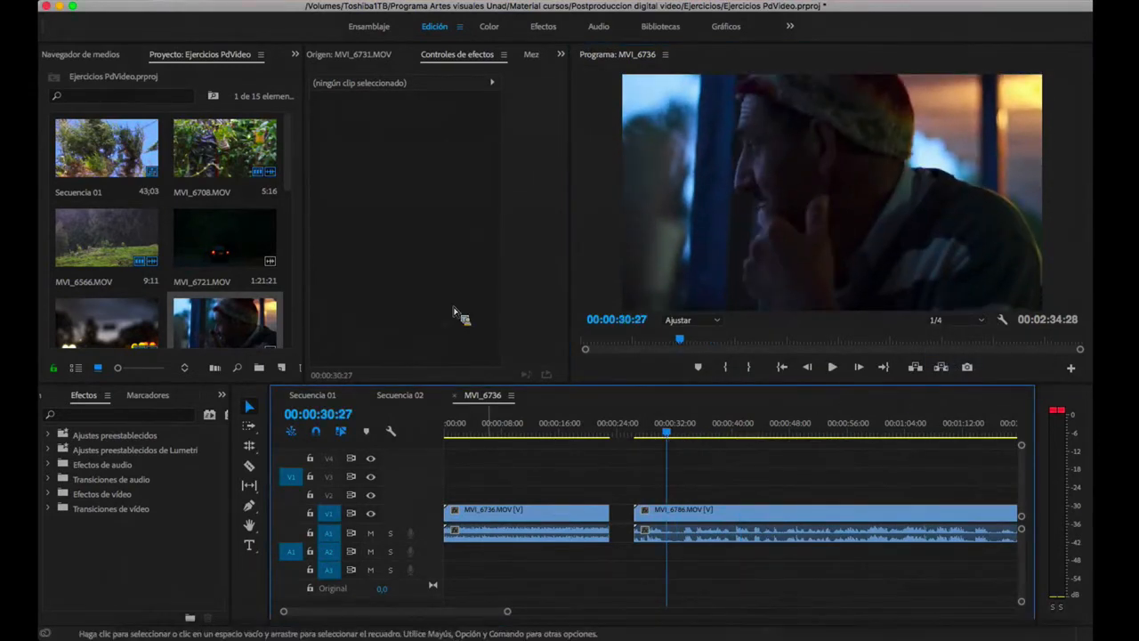
pyautogui.click(543, 525)
pyautogui.click(539, 432)
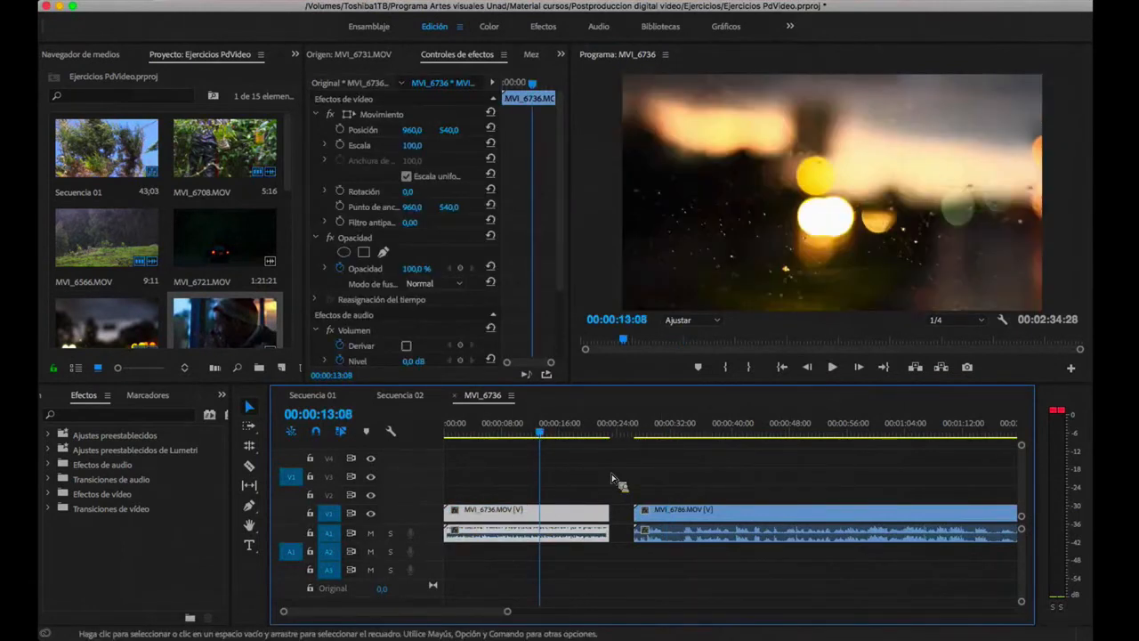
# Step: Open the speed and duration settings of the MVI_6736.MOV clip on V1
pyautogui.rightClick(567, 520)
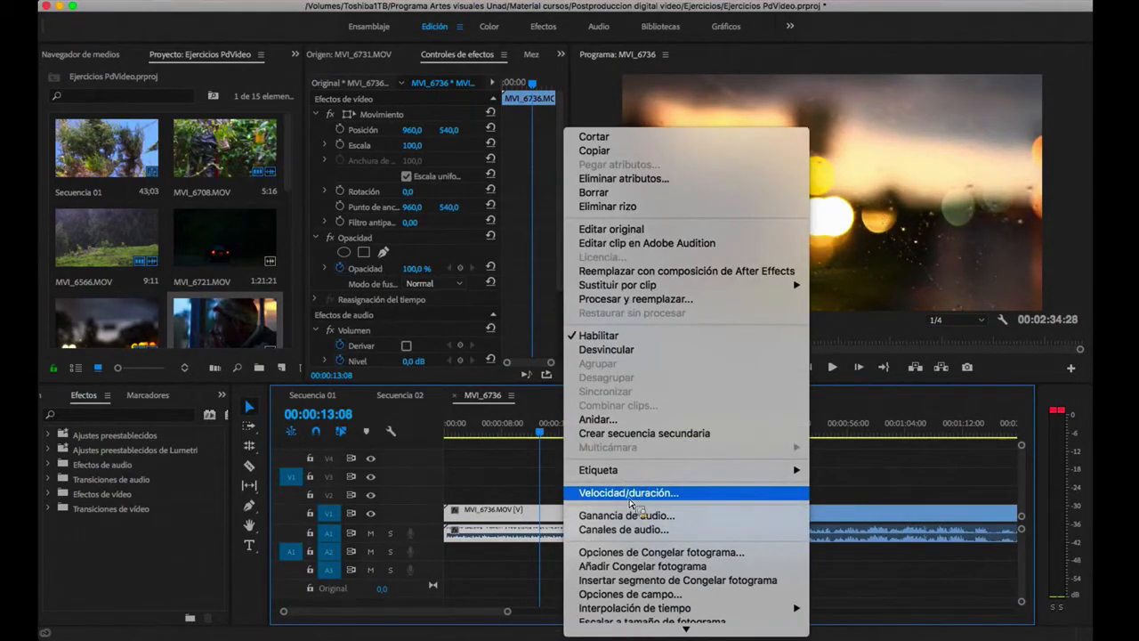
pyautogui.click(632, 492)
pyautogui.moveTo(557, 231); pyautogui.dragTo(671, 263)
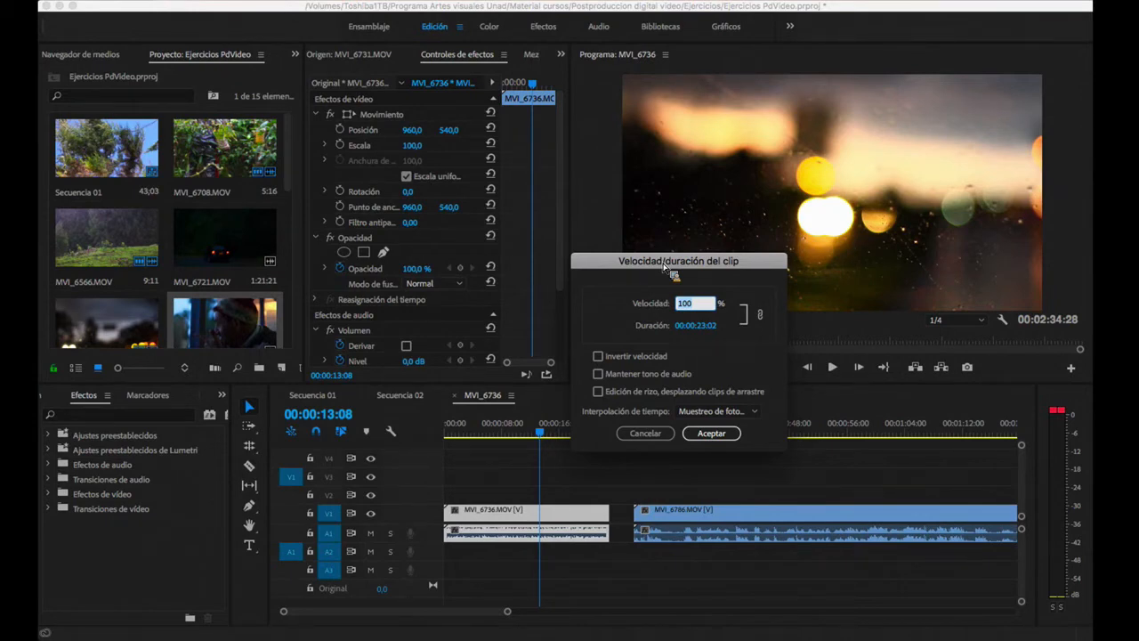
# Step: Switch to the activity guide in Chrome, review the requirement on inverting video fragments, and return to Premiere Pro
pyautogui.press('super+Tab')
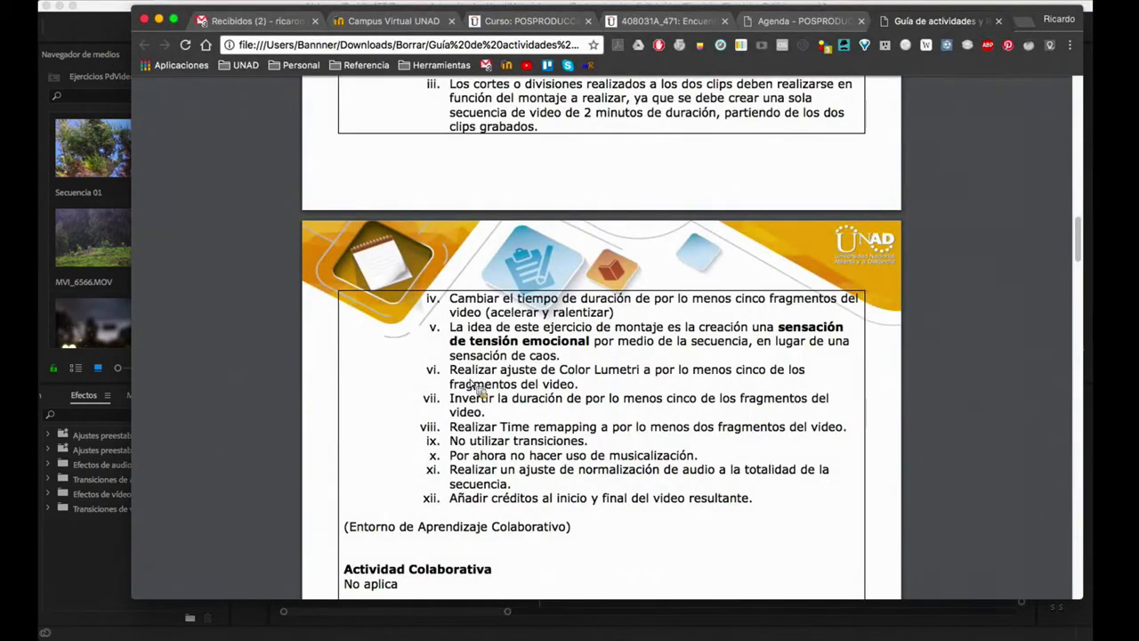
pyautogui.moveTo(450, 399); pyautogui.dragTo(523, 413)
pyautogui.press('super+Tab')
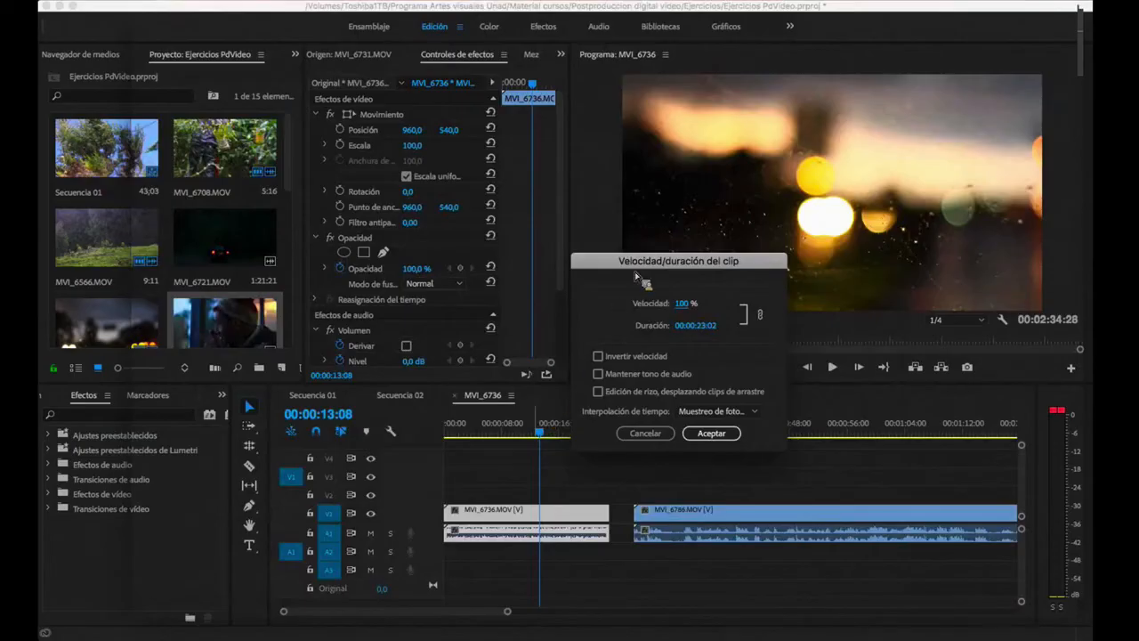
# Step: Try slowing MVI_6736.MOV on V1 to 50% speed and undo the speed change
pyautogui.moveTo(647, 261); pyautogui.dragTo(534, 258)
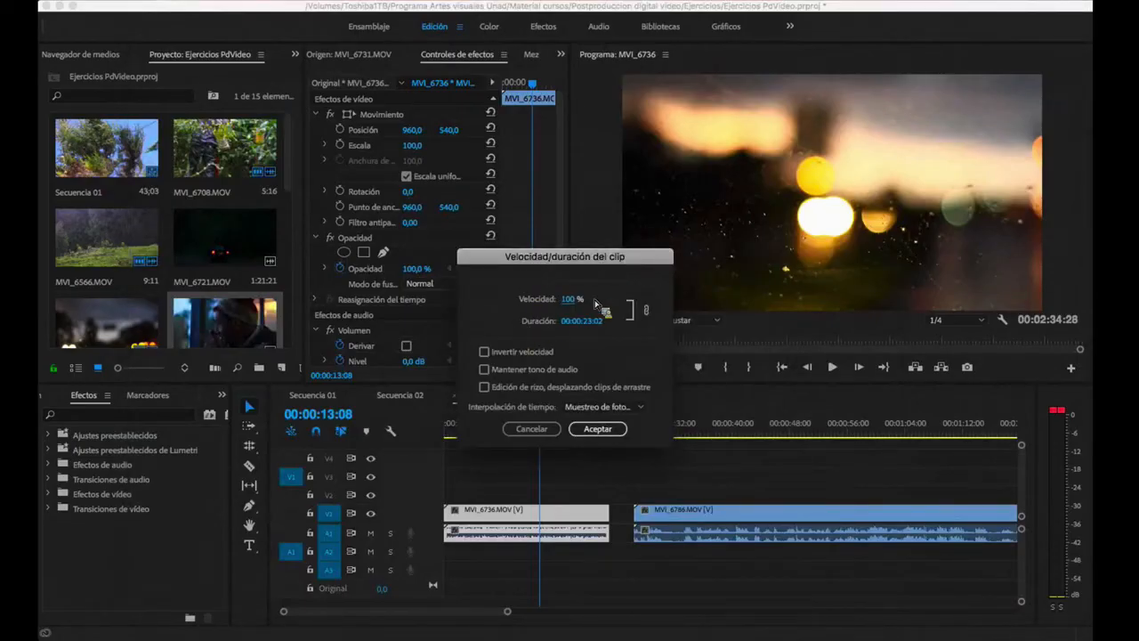
pyautogui.moveTo(594, 303); pyautogui.dragTo(443, 307)
pyautogui.moveTo(582, 304); pyautogui.dragTo(577, 308)
pyautogui.click(566, 299)
pyautogui.write('50')
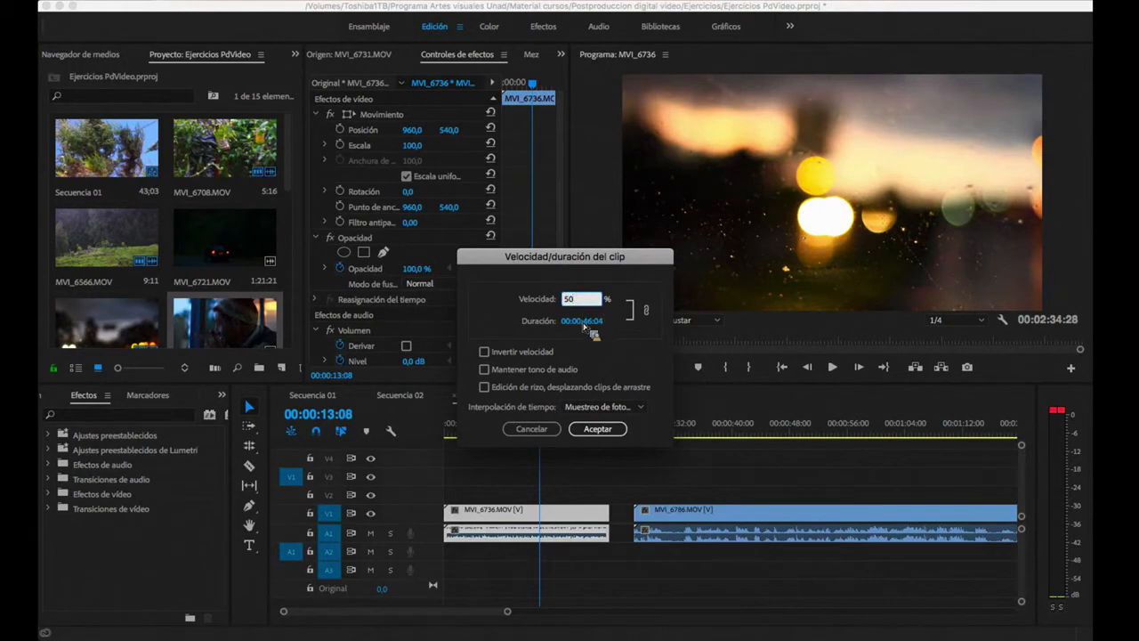
pyautogui.click(623, 434)
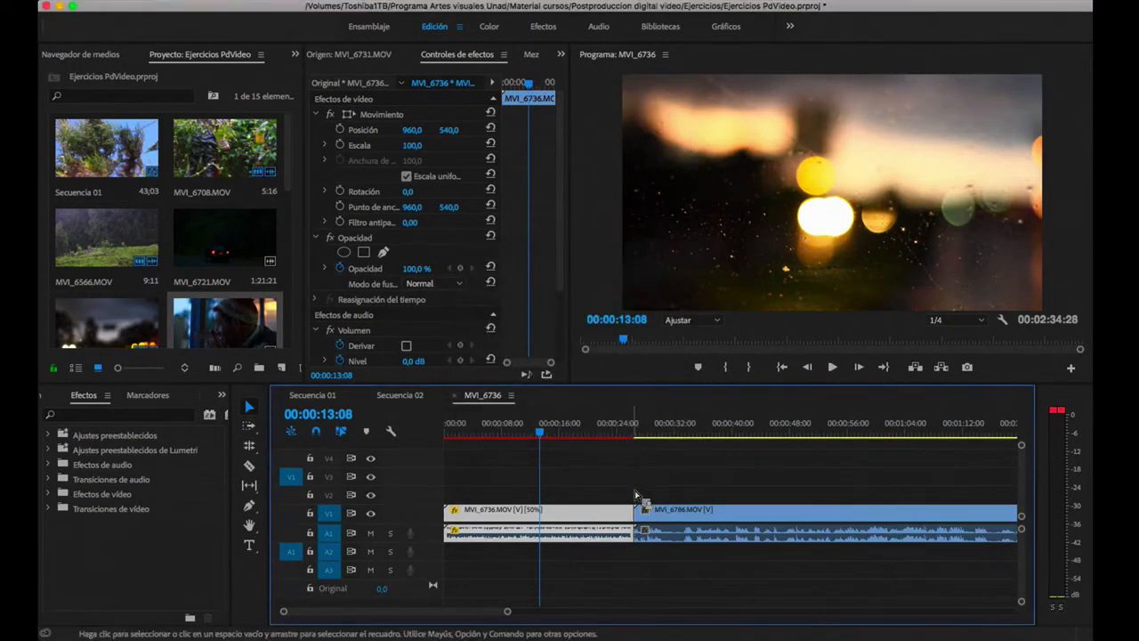
pyautogui.press('super+z')
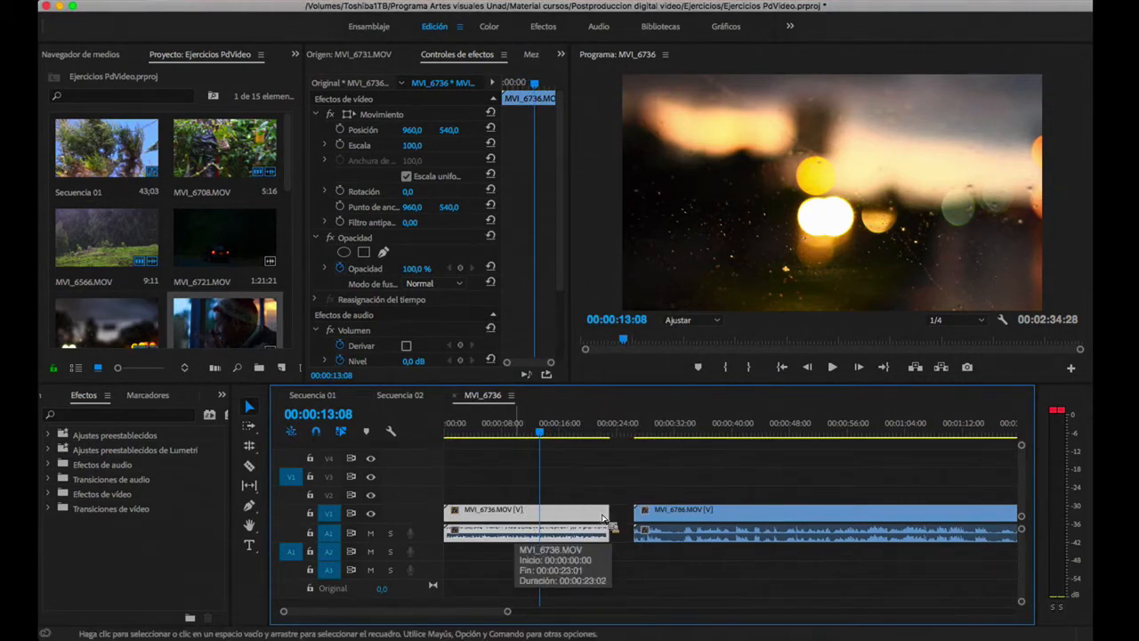
# Step: Move the MVI_6786 clip further along V1 and set the MVI_6736 clip's speed to 150%
pyautogui.moveTo(687, 516); pyautogui.dragTo(862, 515)
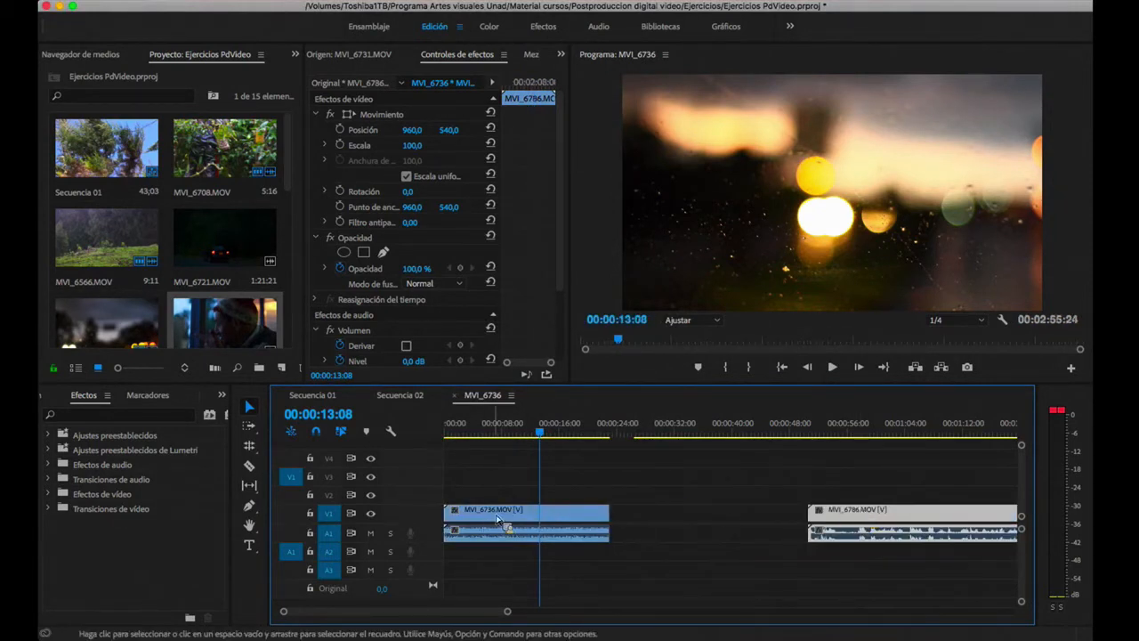
pyautogui.click(499, 524)
pyautogui.rightClick(512, 518)
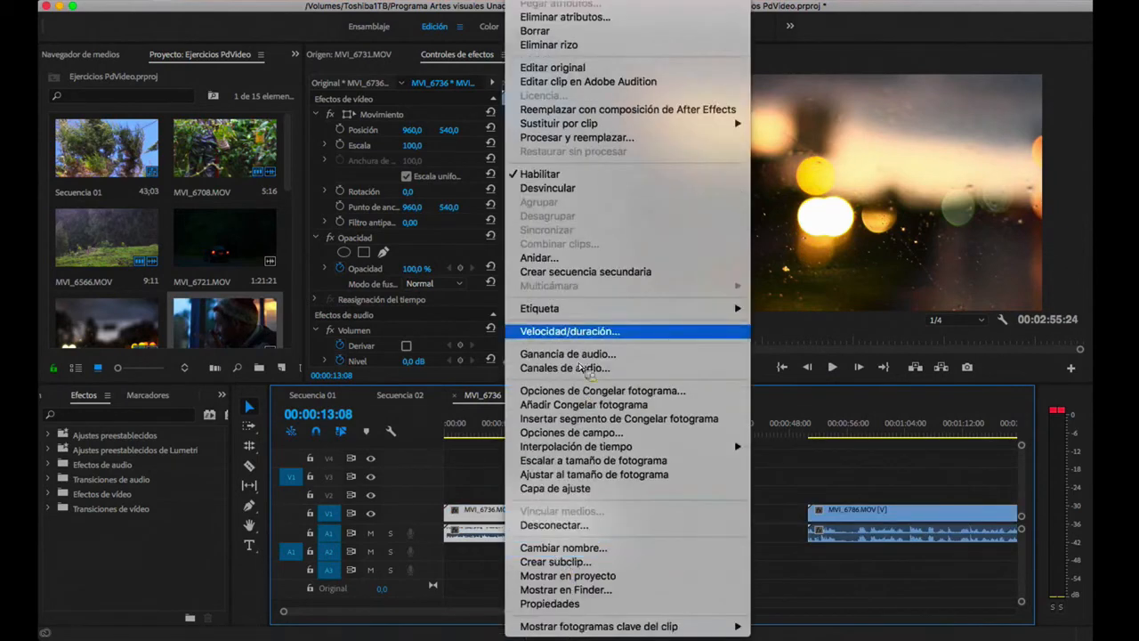
pyautogui.click(584, 335)
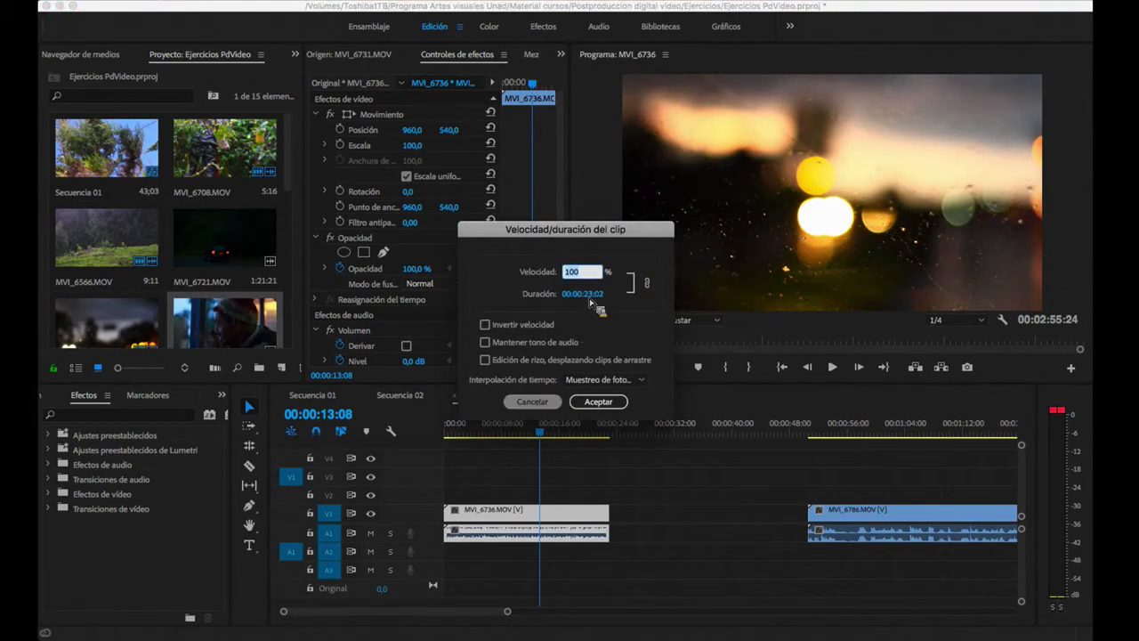
pyautogui.click(583, 274)
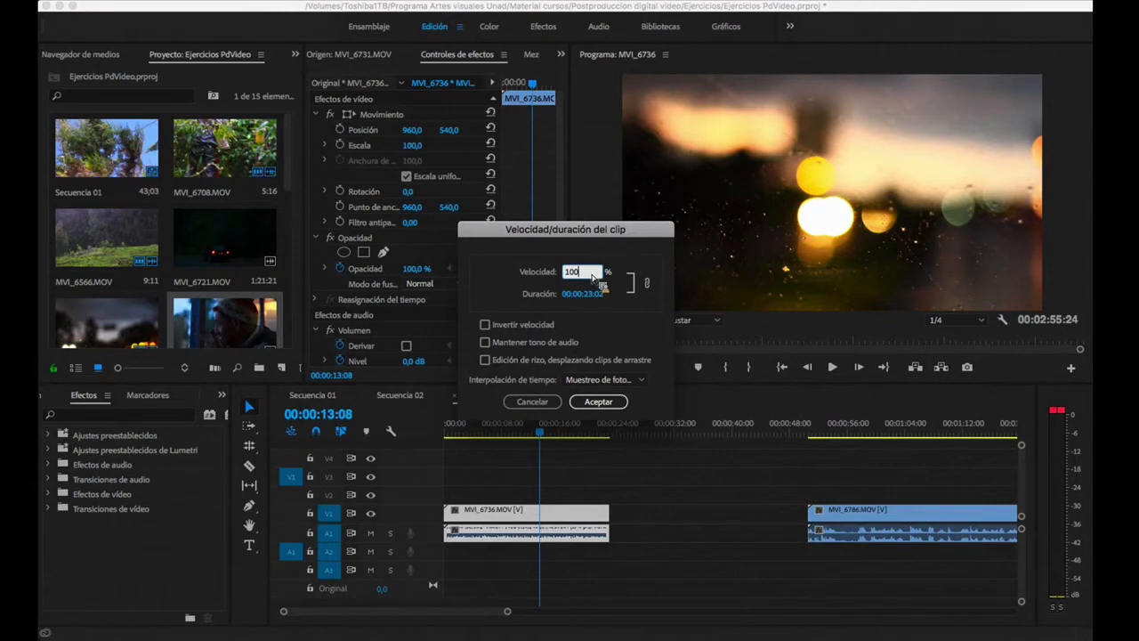
pyautogui.moveTo(591, 277)
pyautogui.mouseDown()
pyautogui.moveTo(553, 276)
pyautogui.moveTo(586, 275)
pyautogui.mouseUp()
pyautogui.press('Return')
# Step: Play back the sped-up MVI_6736 clip from about 8 seconds
pyautogui.click(503, 428)
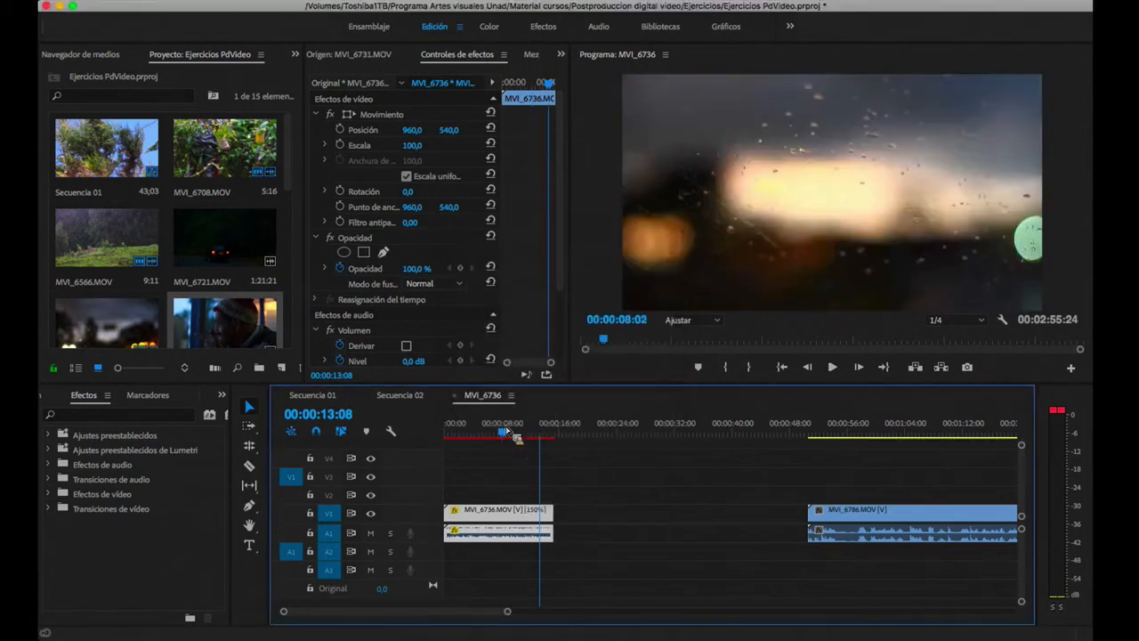
pyautogui.press('space')
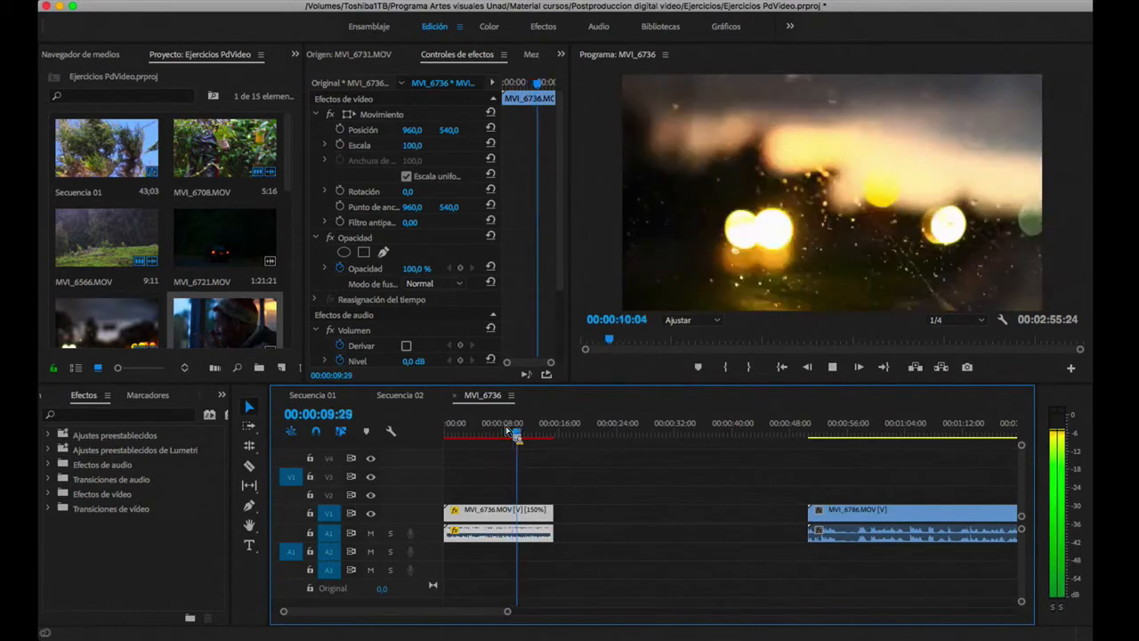
pyautogui.press('space')
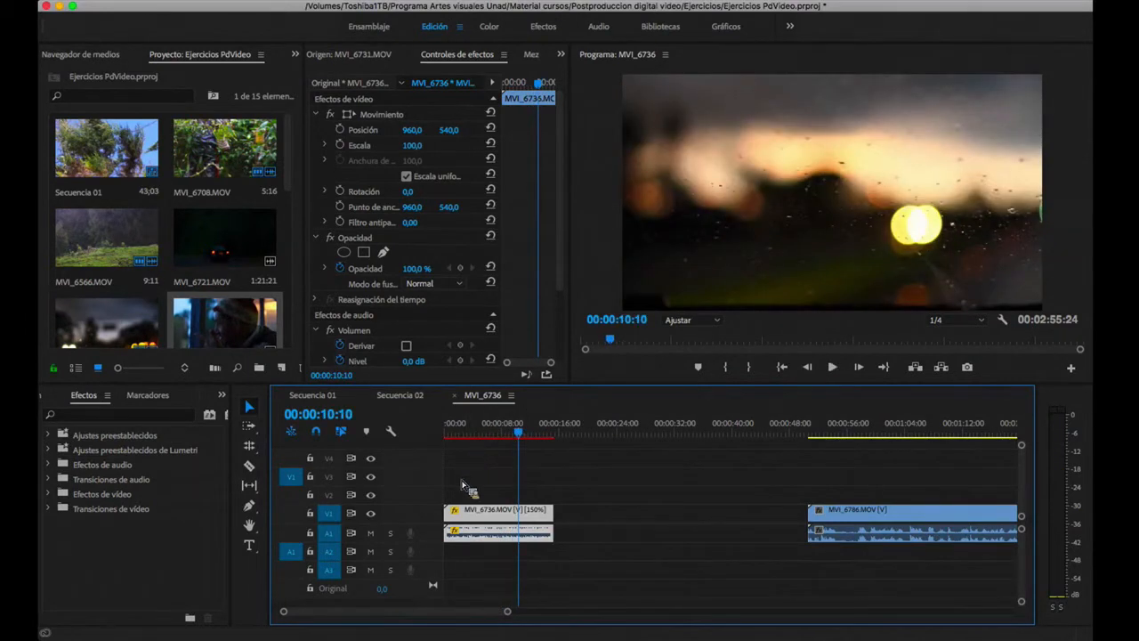
# Step: Enlarge the video preview area above the timeline and undo the MVI_6736 clip's speed change
pyautogui.moveTo(479, 405); pyautogui.dragTo(481, 427)
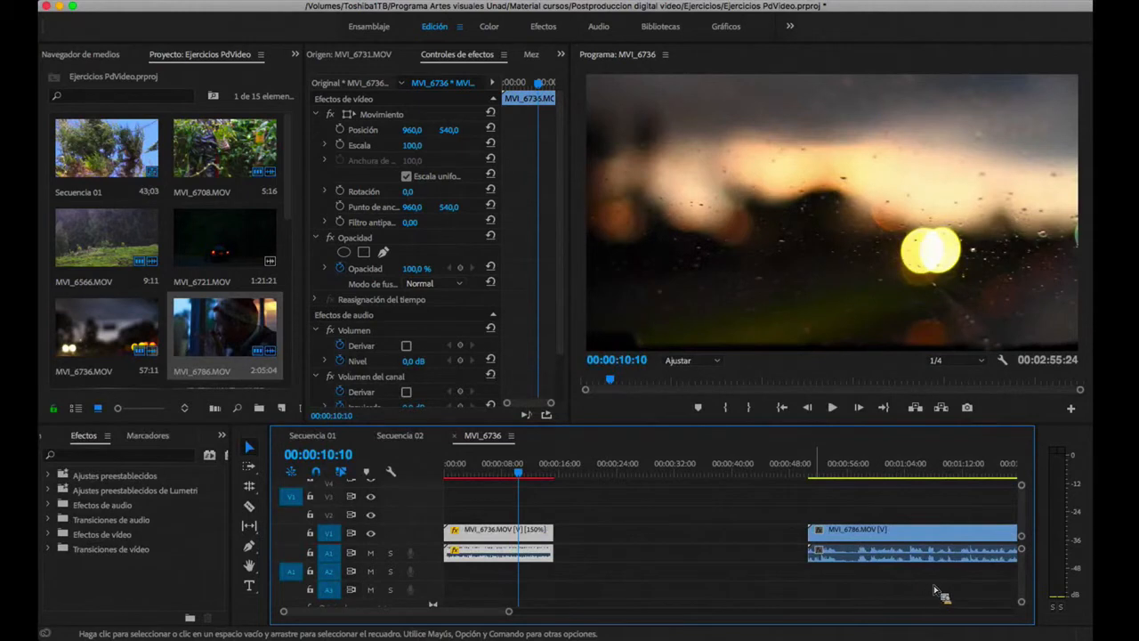
pyautogui.press('super+z')
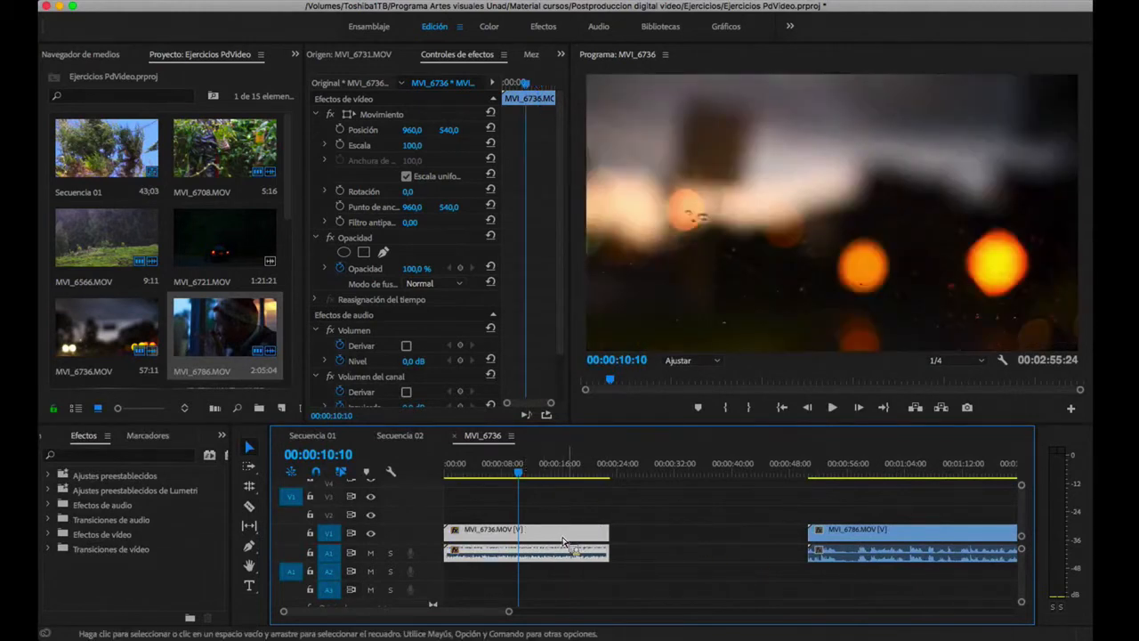
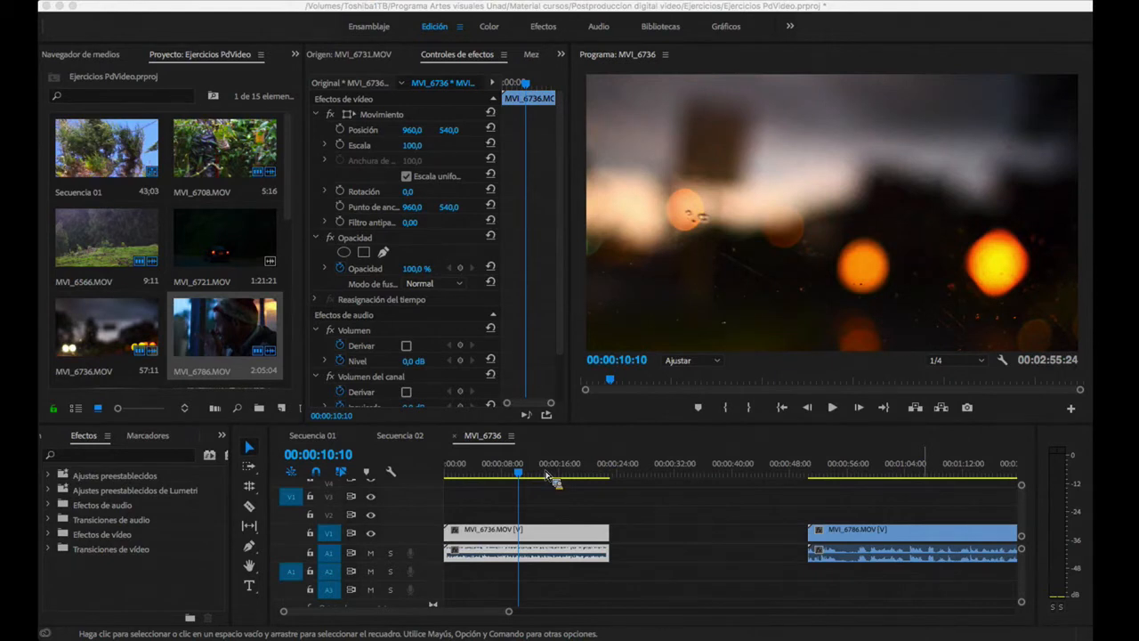
# Step: Reverse the MVI_6736 clip with Invertir velocidad at 100% speed and play back part of it
pyautogui.rightClick(545, 534)
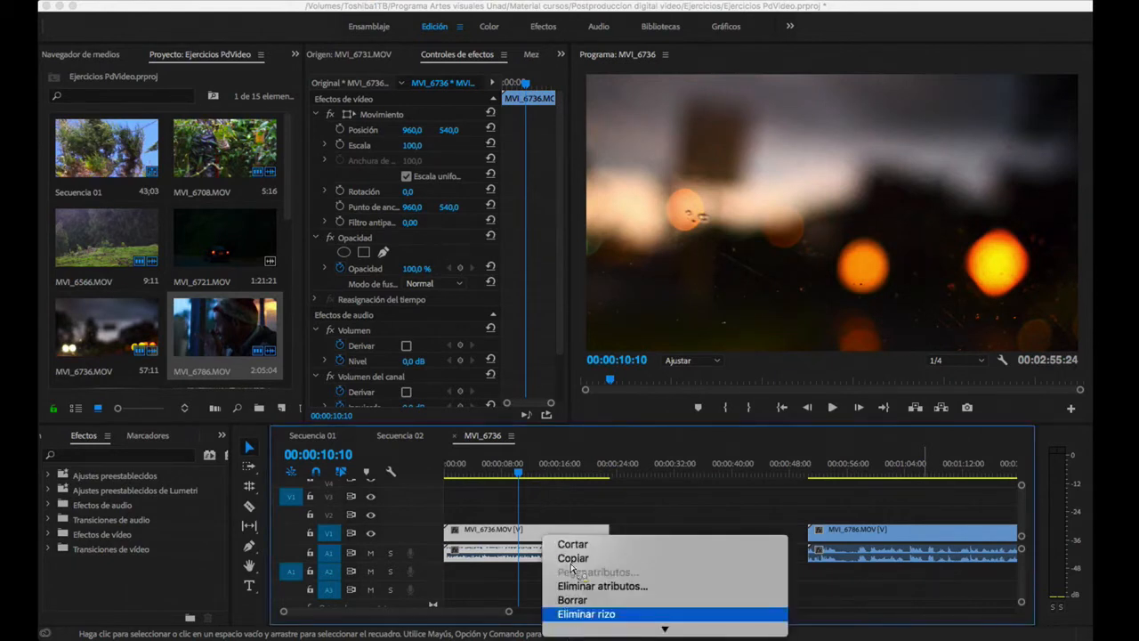
pyautogui.moveTo(627, 635)
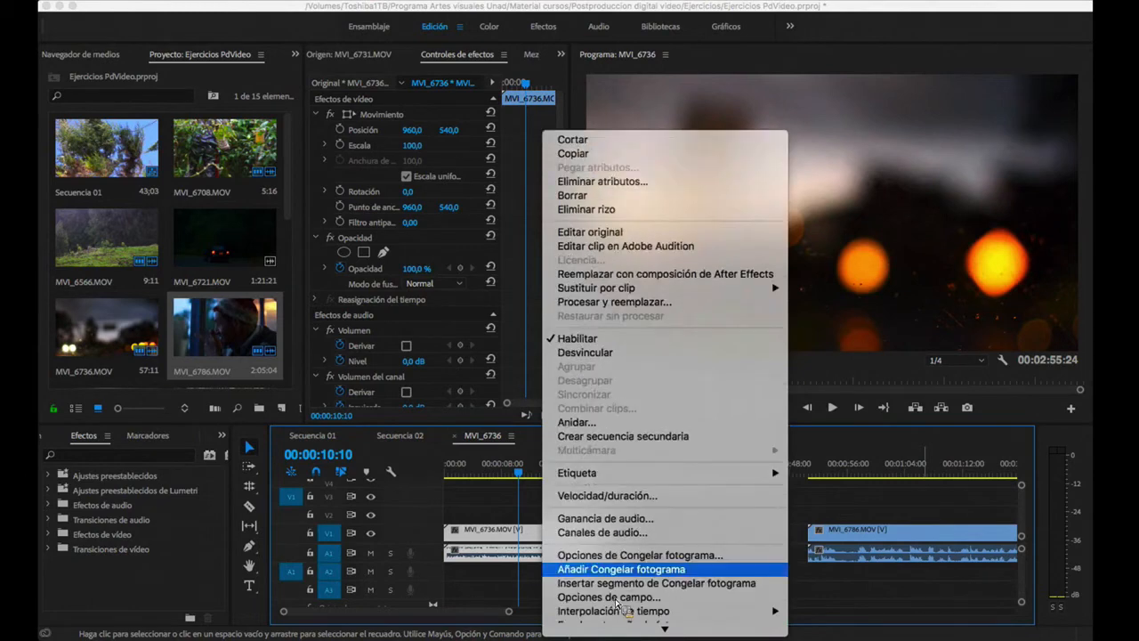
pyautogui.click(614, 494)
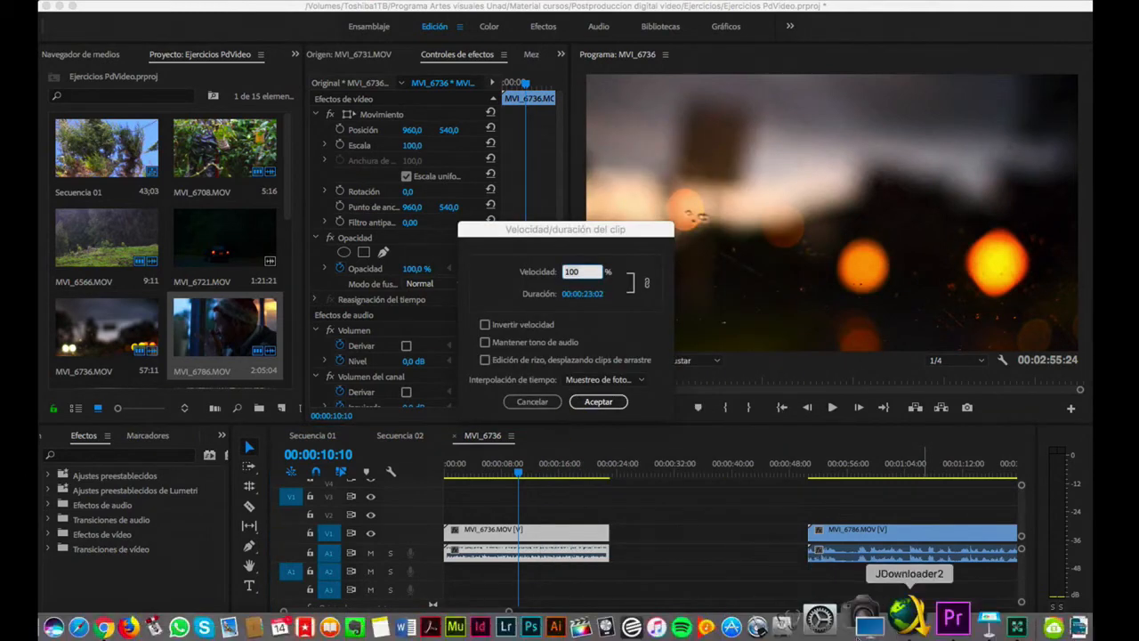
pyautogui.click(925, 628)
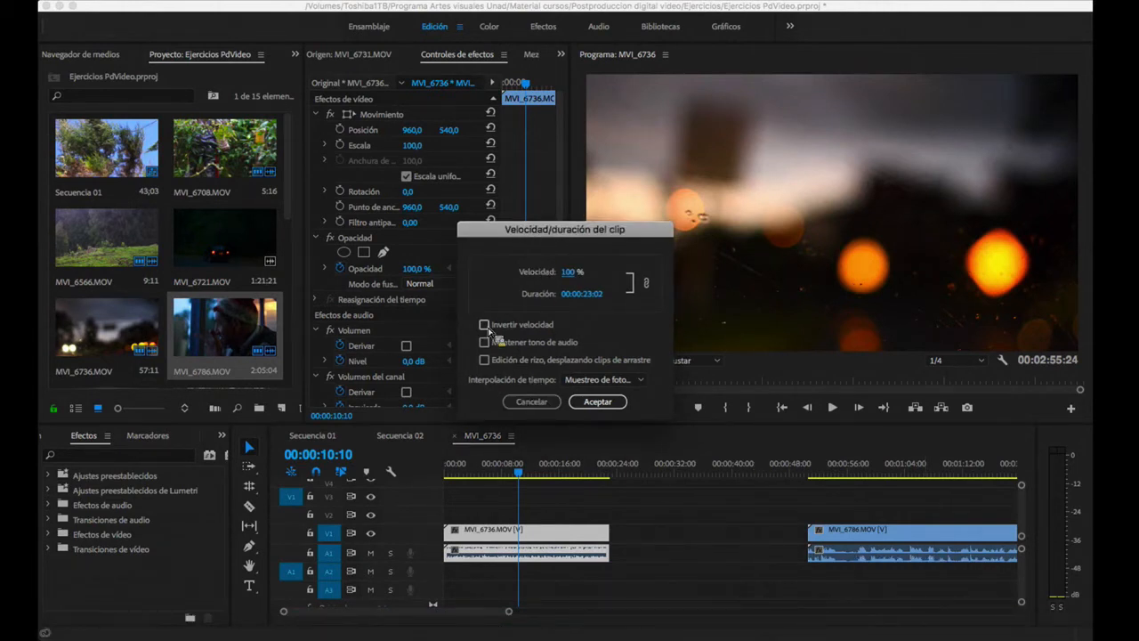
pyautogui.click(486, 326)
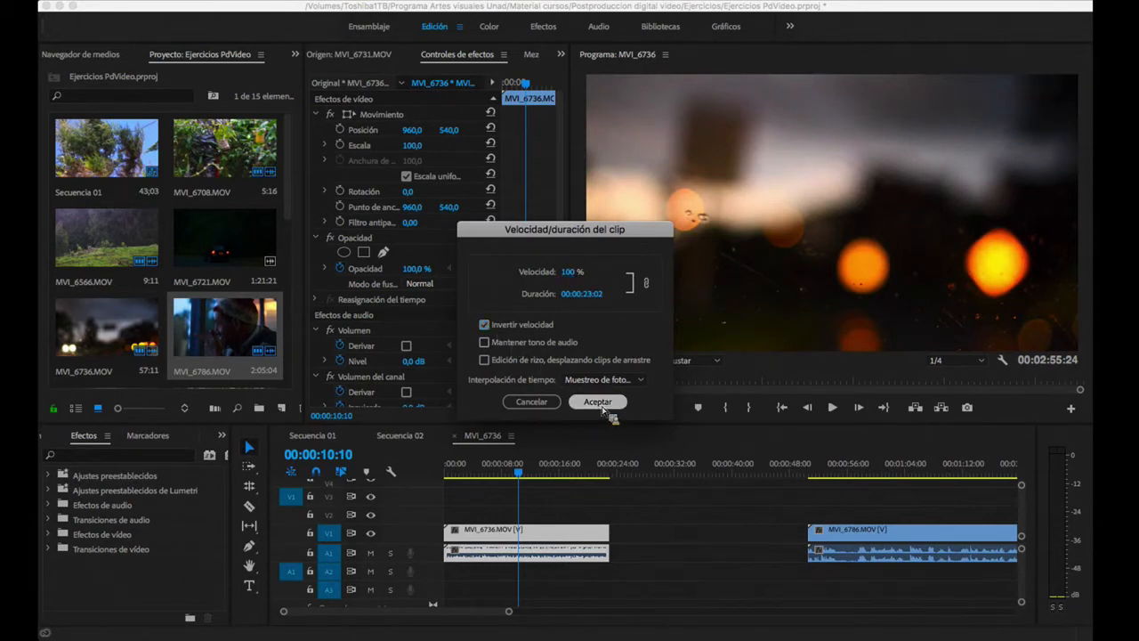
pyautogui.click(597, 401)
pyautogui.click(504, 474)
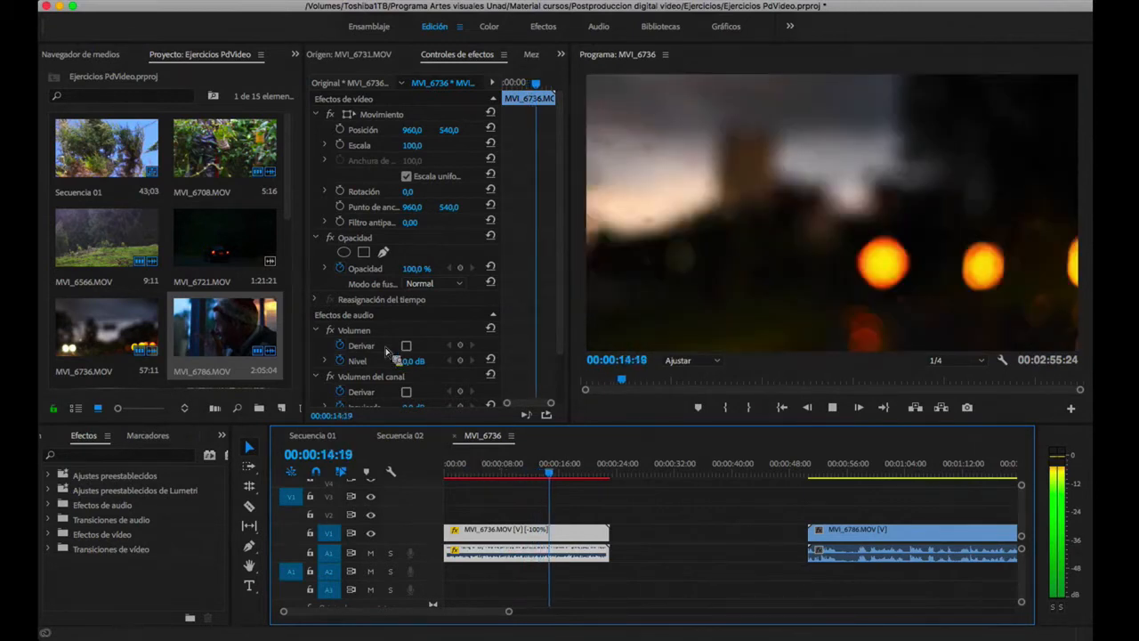
pyautogui.press('space')
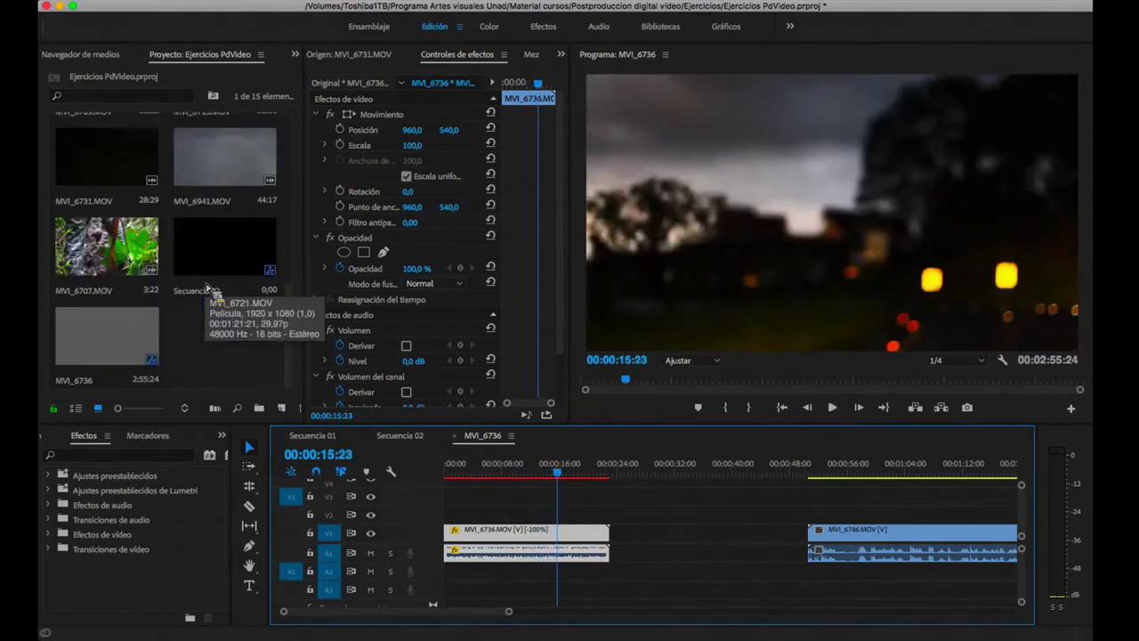
pyautogui.rightClick(536, 534)
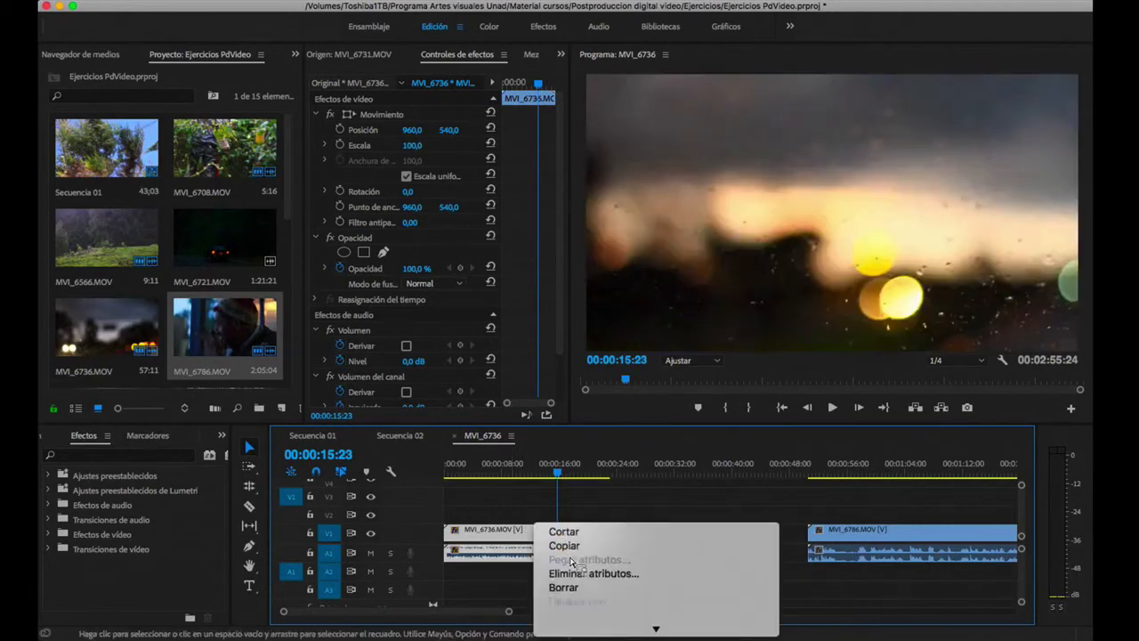
pyautogui.moveTo(641, 633)
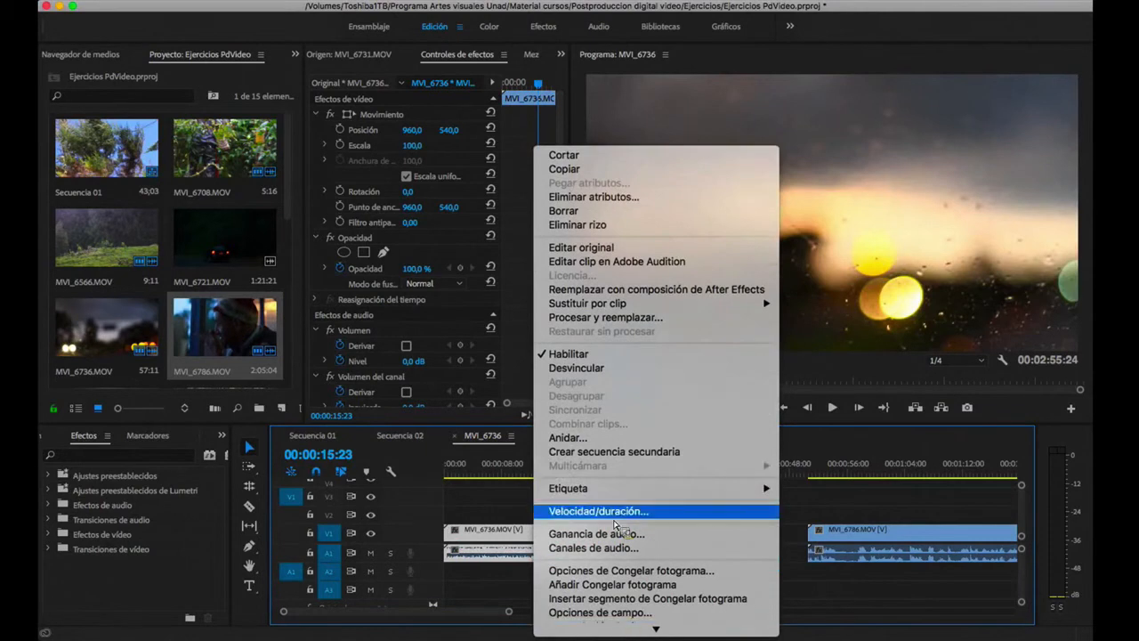
pyautogui.click(621, 516)
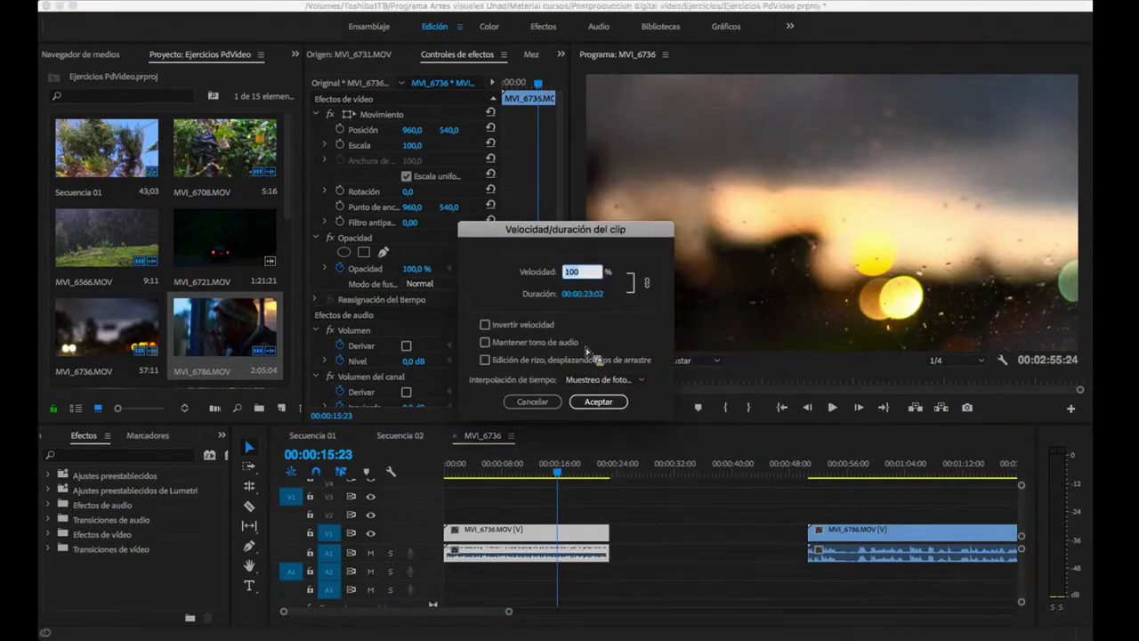
pyautogui.click(548, 403)
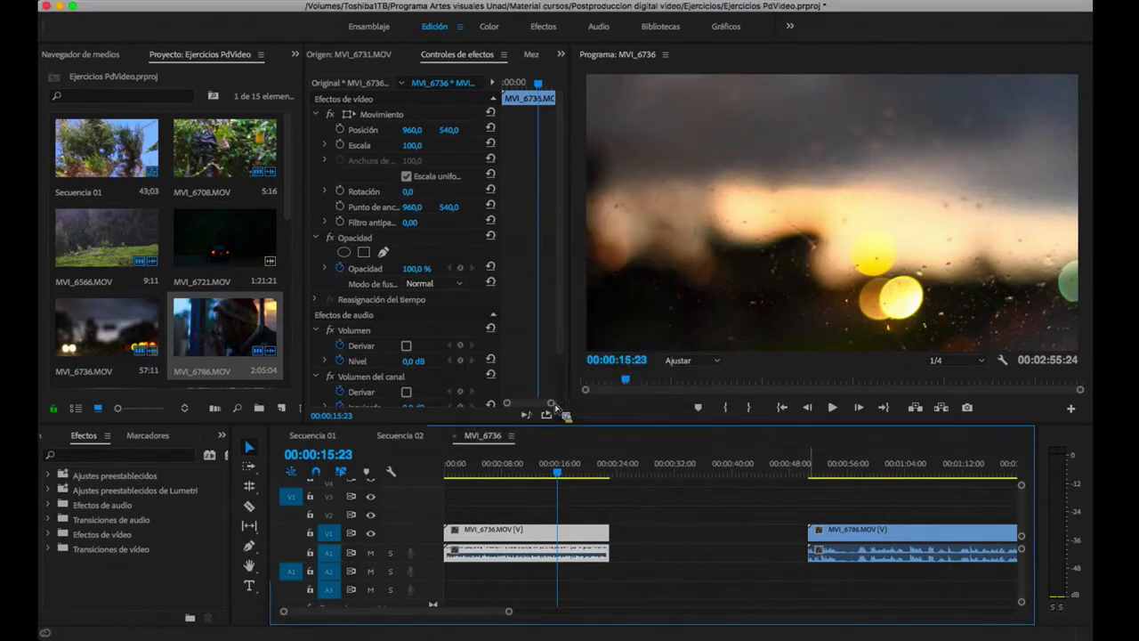
# Step: Move the MVI_6786 clip closer to MVI_6736, leaving a short gap, and set the playhead to 00:00:44:29
pyautogui.moveTo(832, 525); pyautogui.dragTo(675, 527)
pyautogui.click(708, 471)
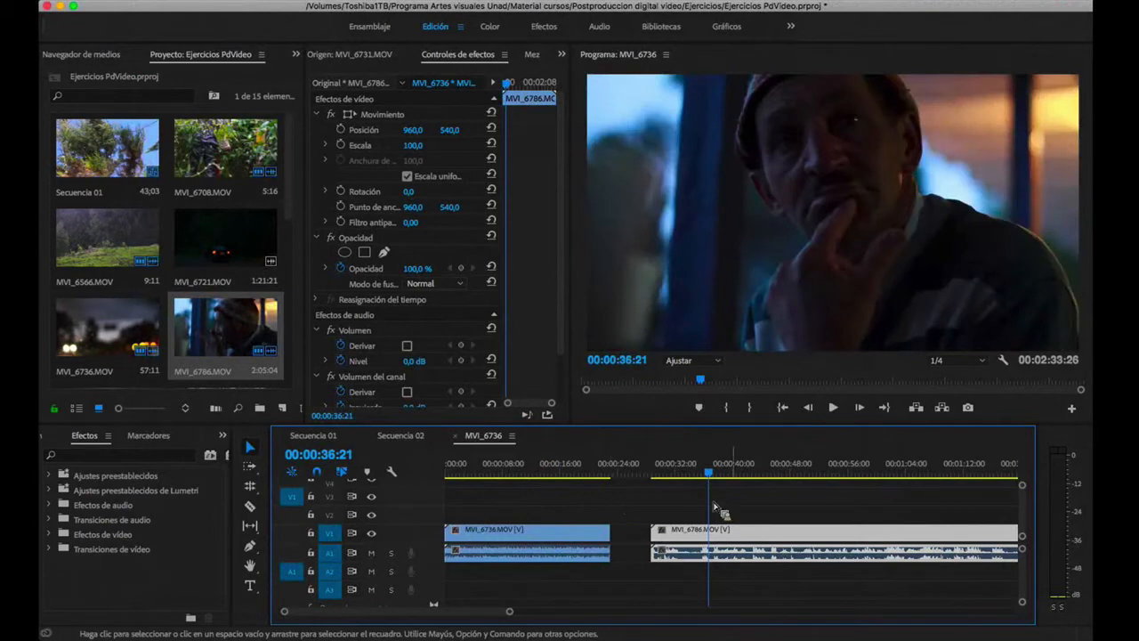
pyautogui.moveTo(719, 482); pyautogui.dragTo(767, 481)
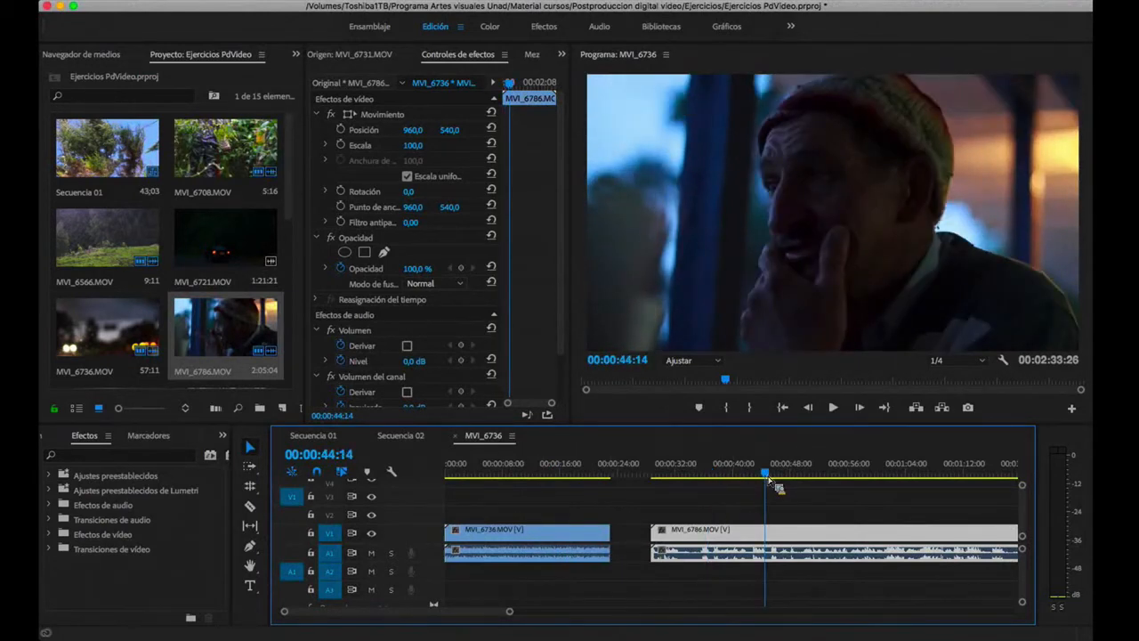
pyautogui.moveTo(771, 483); pyautogui.dragTo(774, 483)
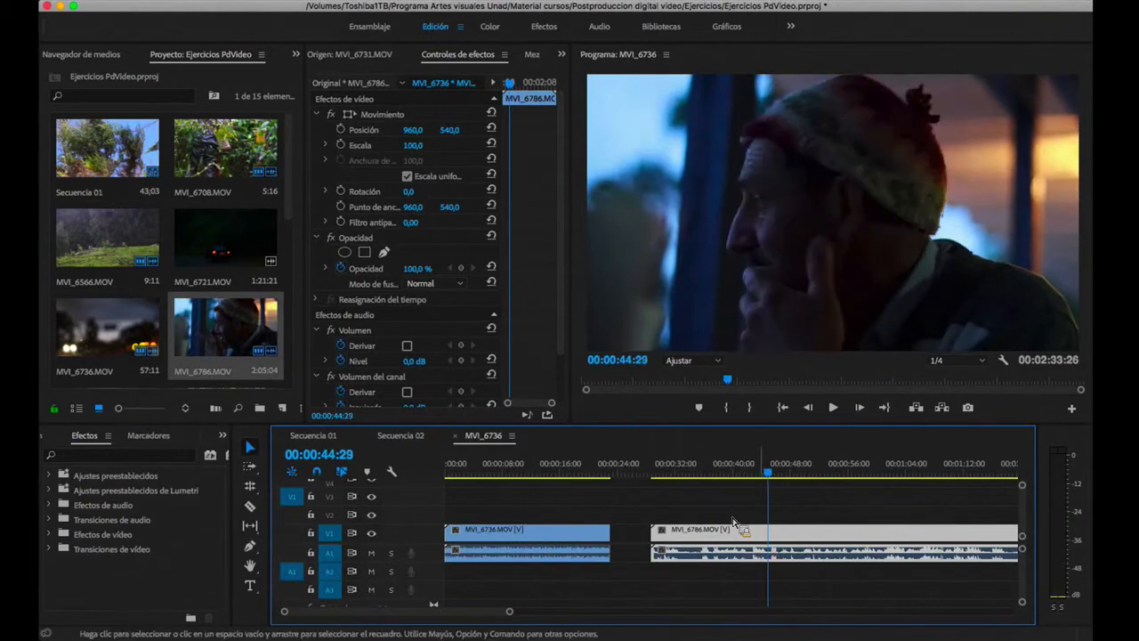
# Step: Switch to the Color workspace and look over the Lumetri colour correction sections for the MVI_6786 clip
pyautogui.click(490, 33)
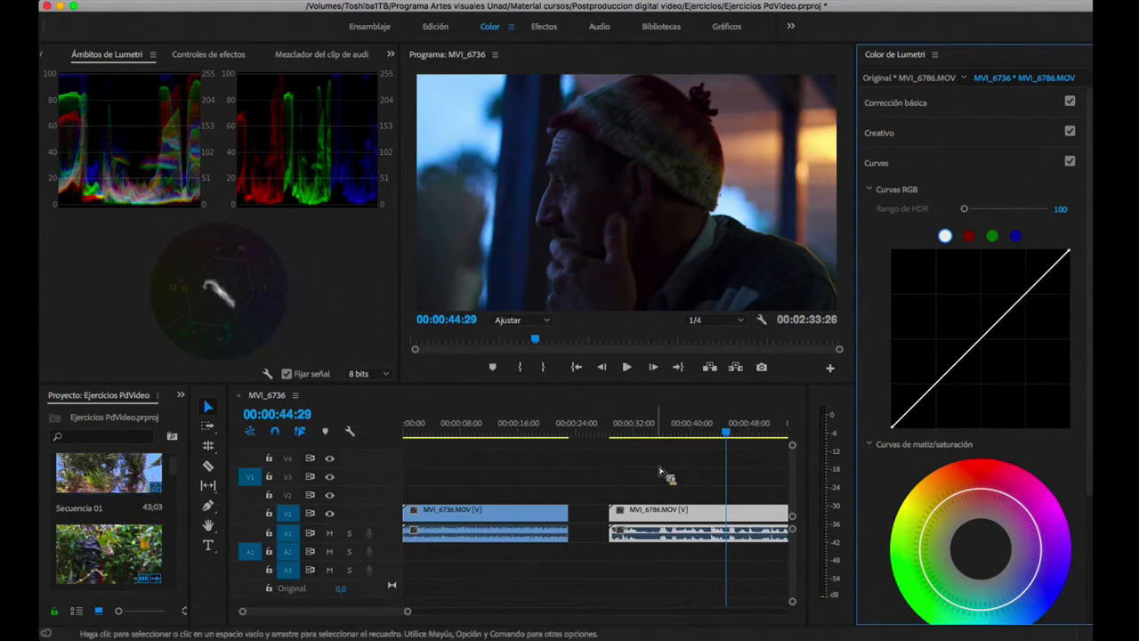
pyautogui.scroll(-3, 963, 243)
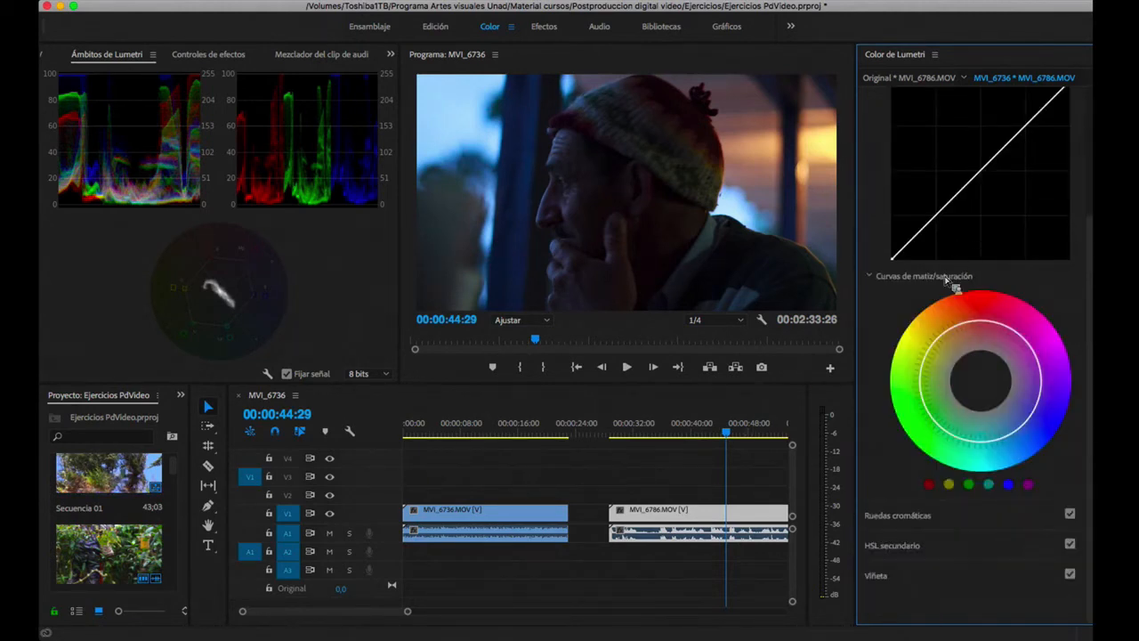
pyautogui.scroll(3, 938, 334)
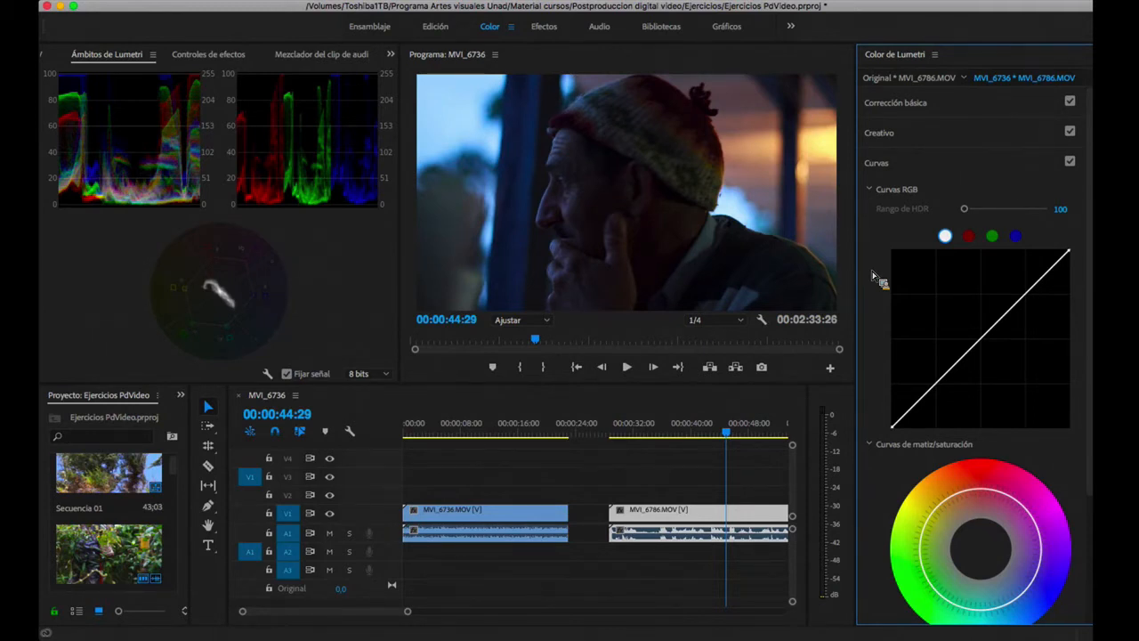
pyautogui.scroll(-5, 874, 278)
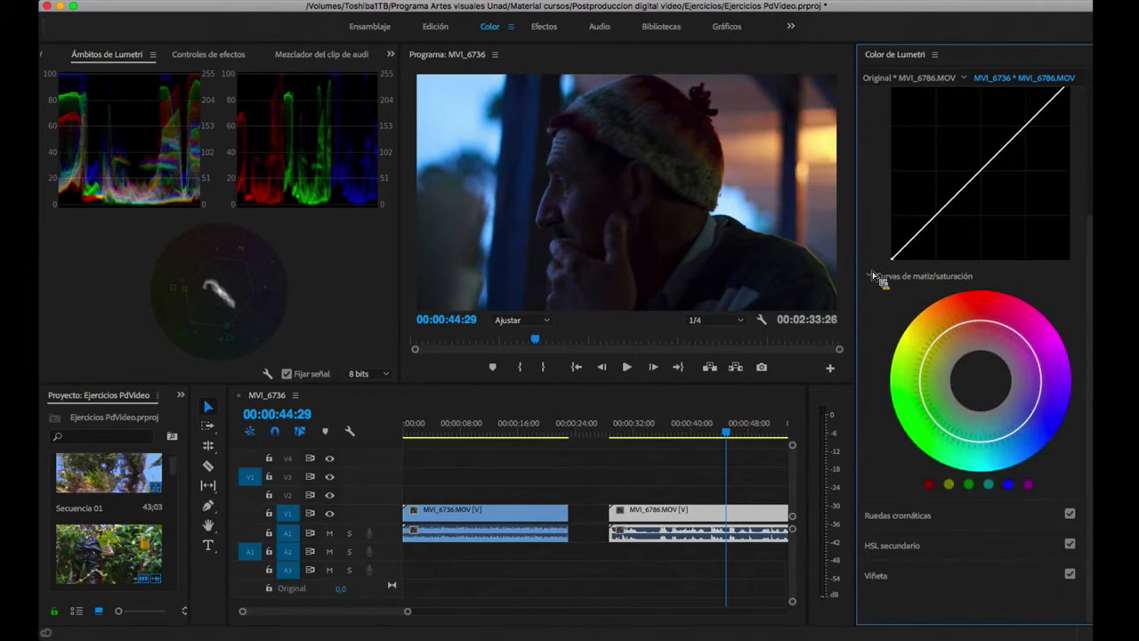
pyautogui.scroll(5, 875, 278)
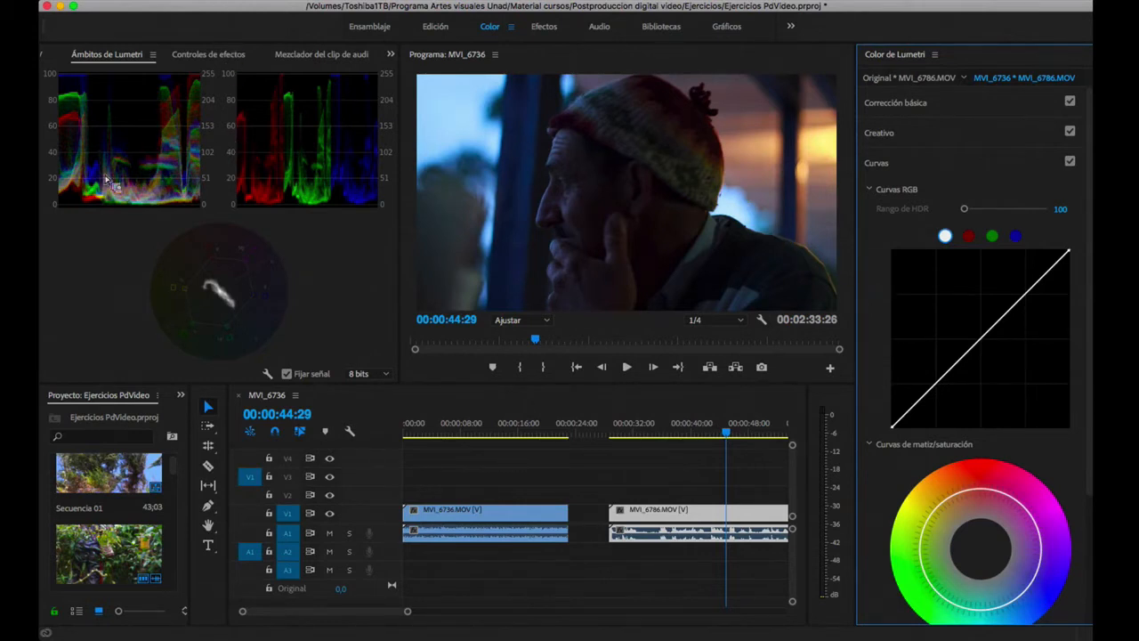
# Step: View the MVI_6786 clip's effect controls, then return to the Lumetri scopes and examine their display types and presets
pyautogui.click(214, 56)
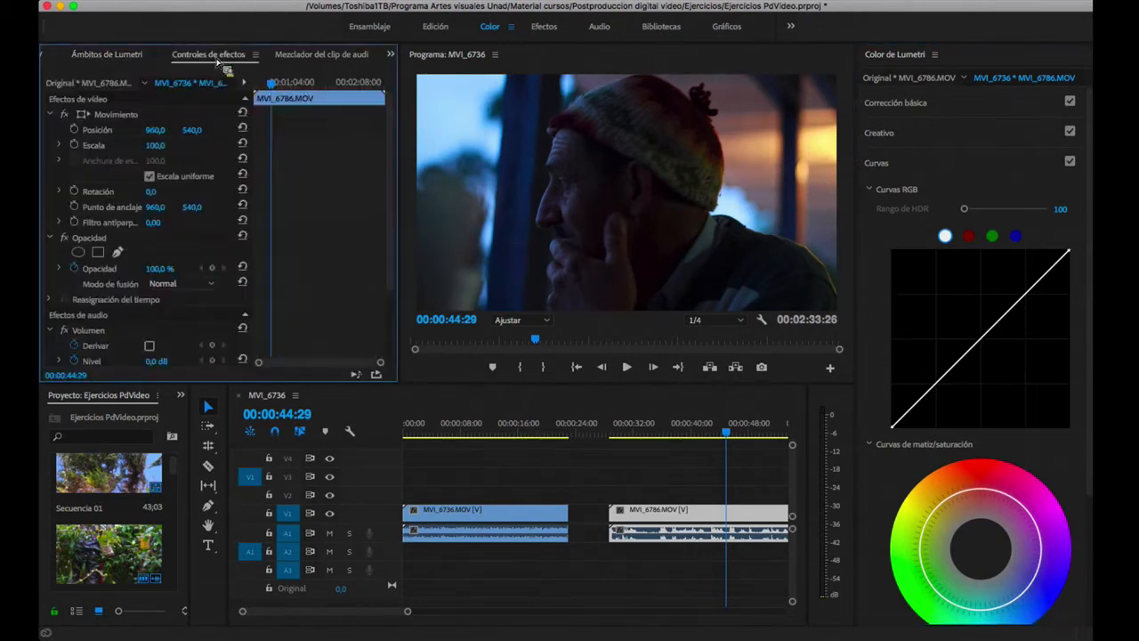
pyautogui.click(121, 59)
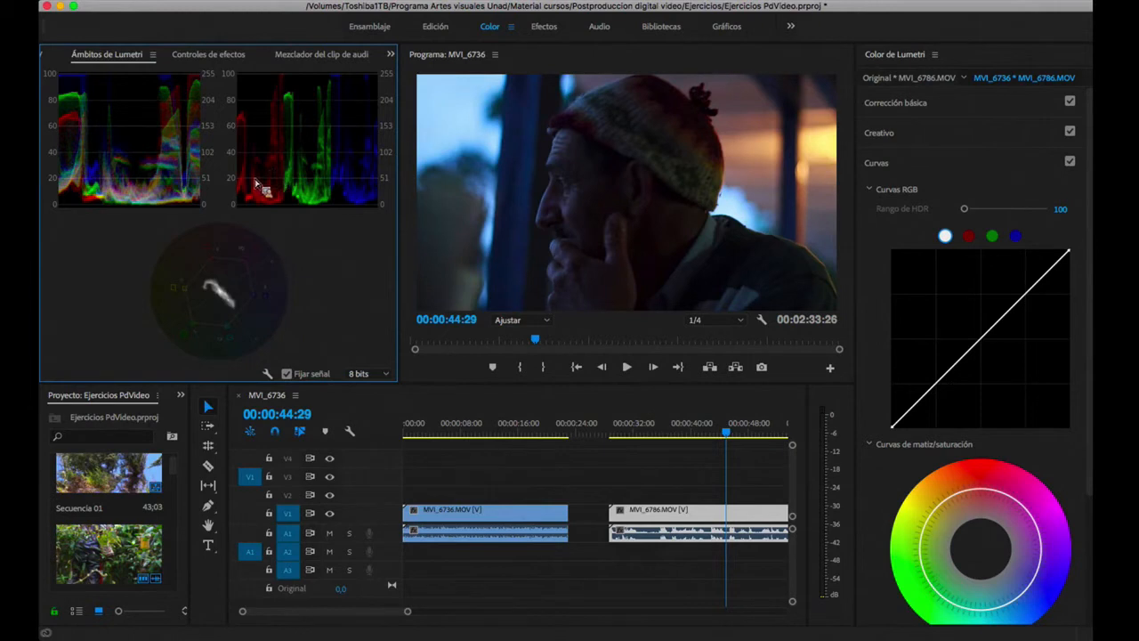
pyautogui.rightClick(215, 266)
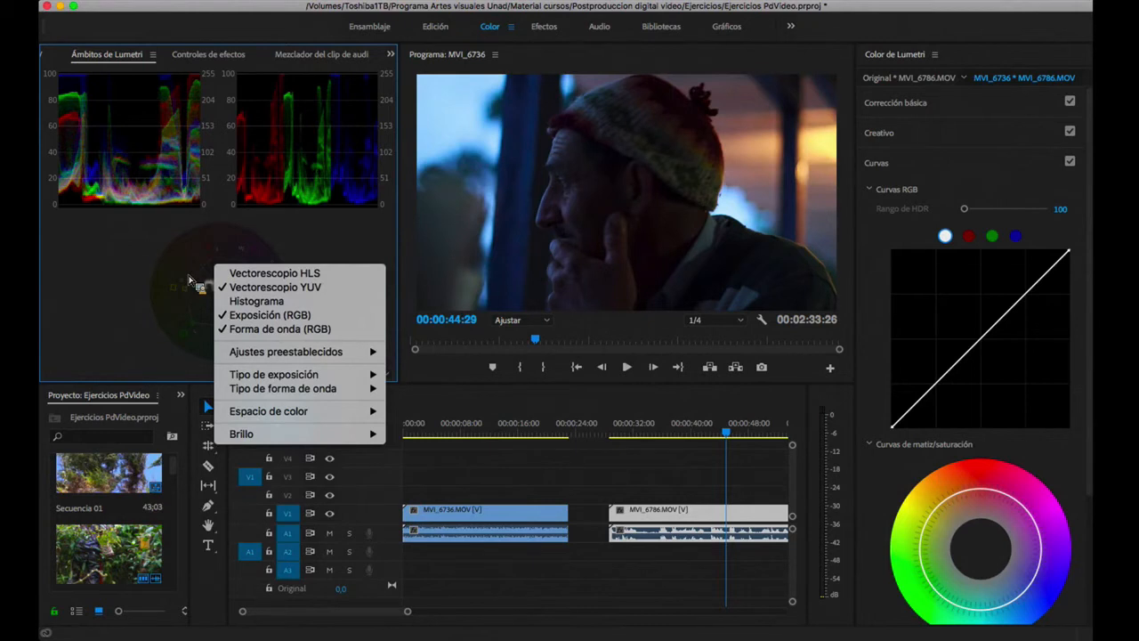
pyautogui.moveTo(325, 356)
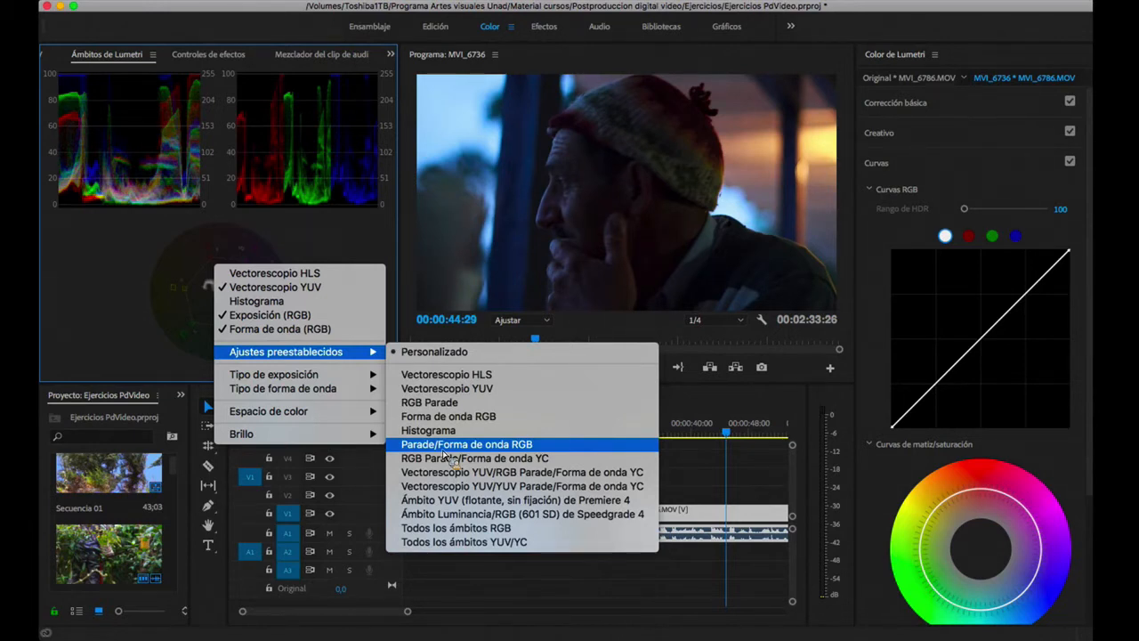
pyautogui.click(107, 285)
# Step: Play the MVI_6786 clip from 00:00:31:00 to watch how the Lumetri scopes respond
pyautogui.click(627, 435)
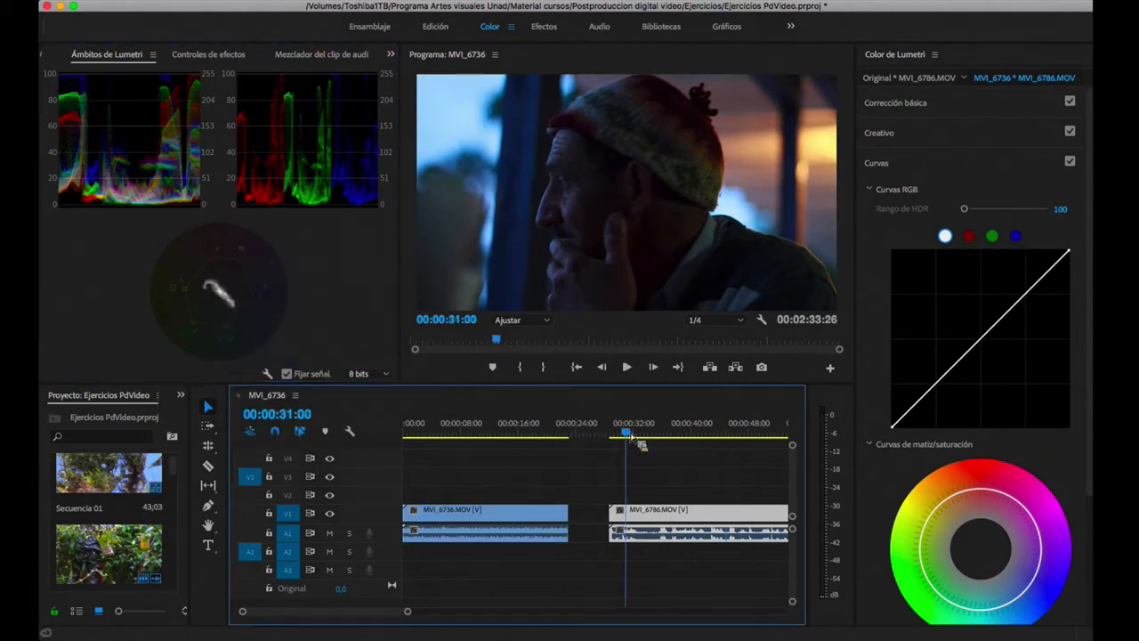
pyautogui.press('space')
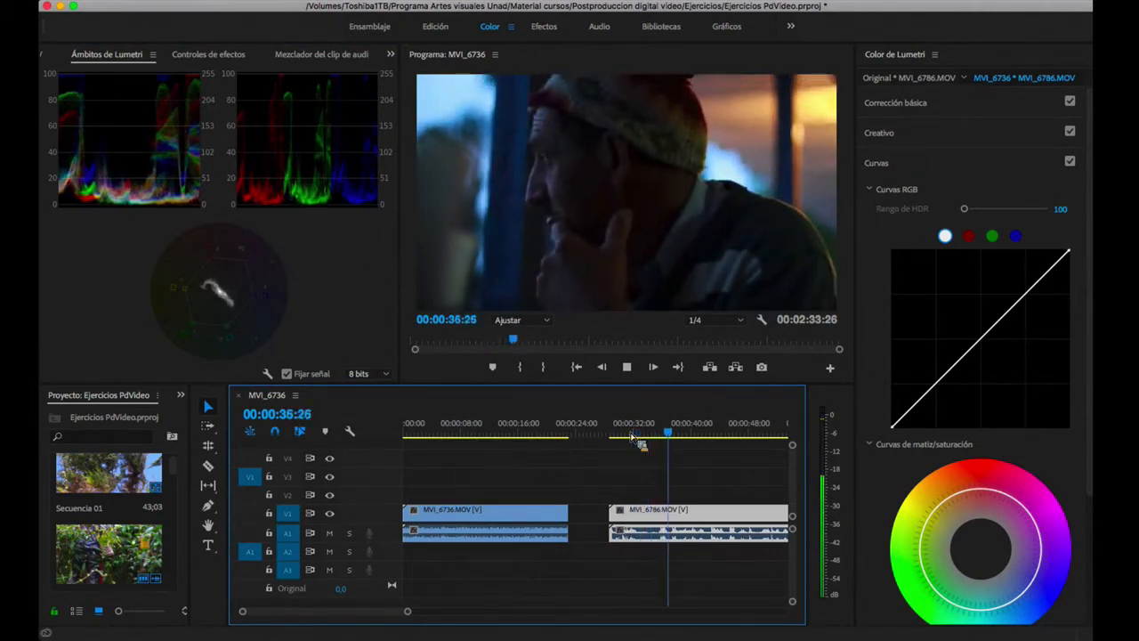
# Step: Stop playback, move the playhead to 00:00:44:05, and activate the Lumetri scopes
pyautogui.press('space')
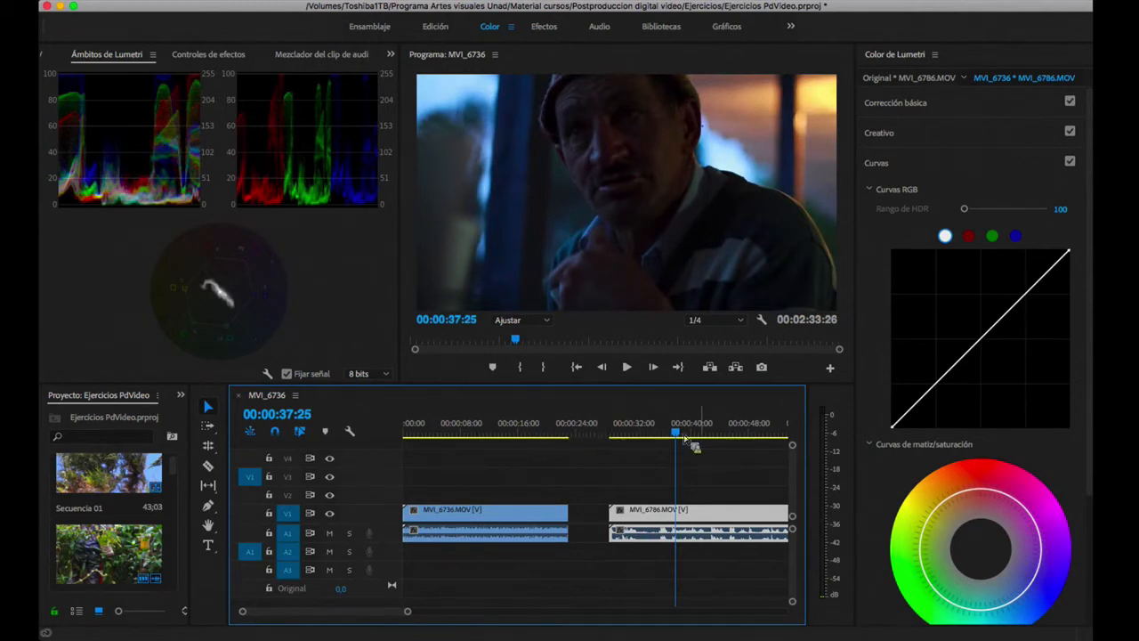
pyautogui.click(721, 436)
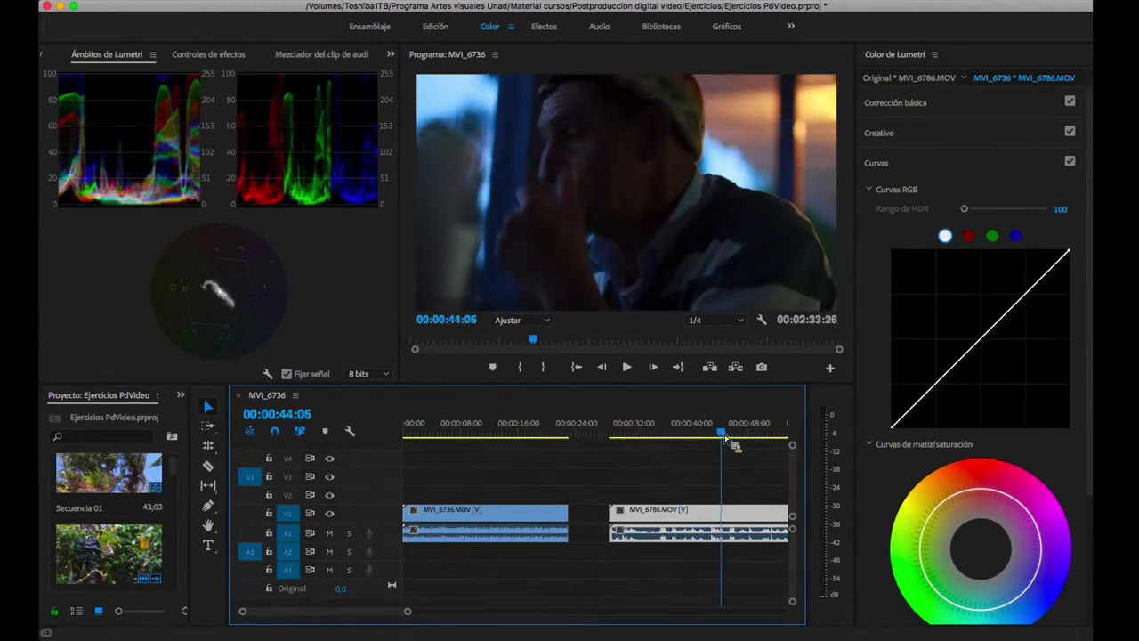
pyautogui.click(289, 200)
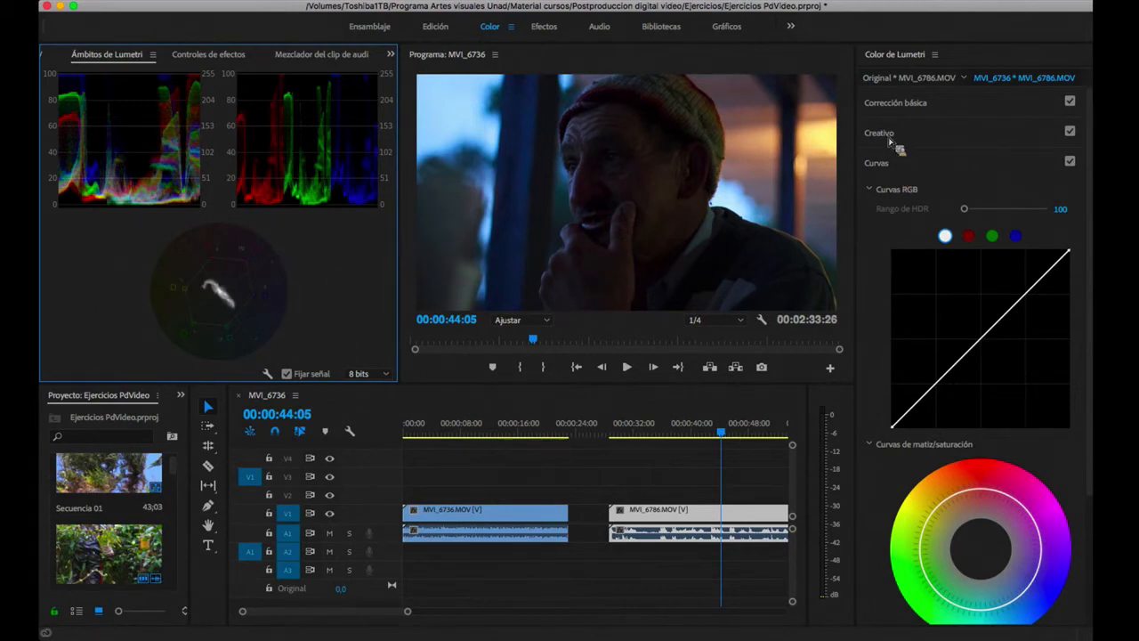
# Step: Look over the Basic Correction and Creative settings of the MVI_6786 clip
pyautogui.click(920, 109)
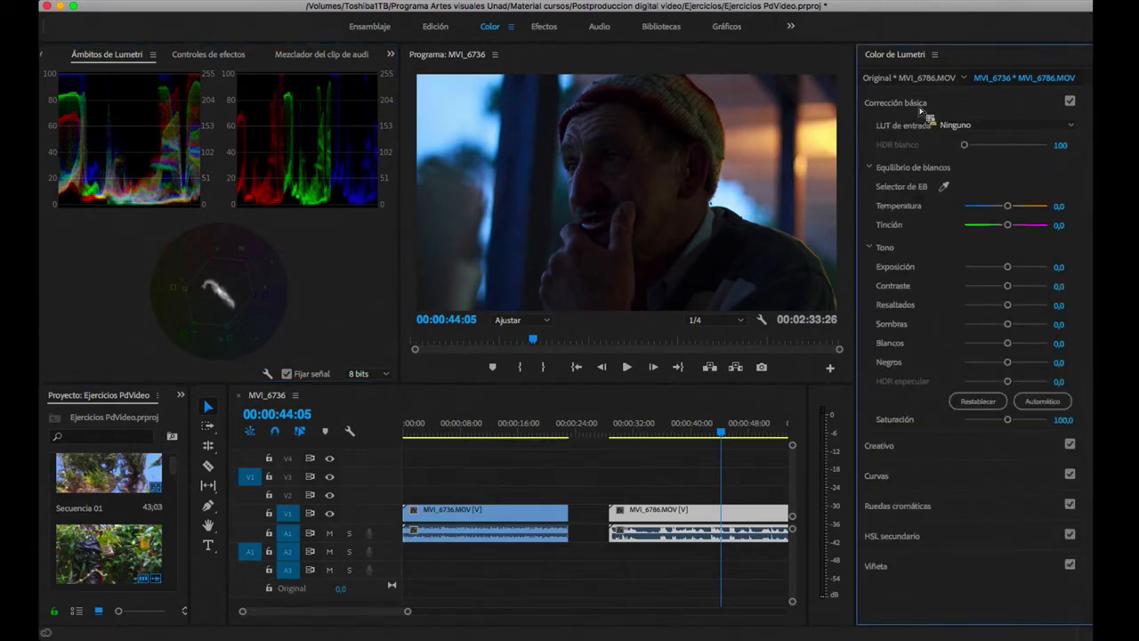
pyautogui.click(920, 108)
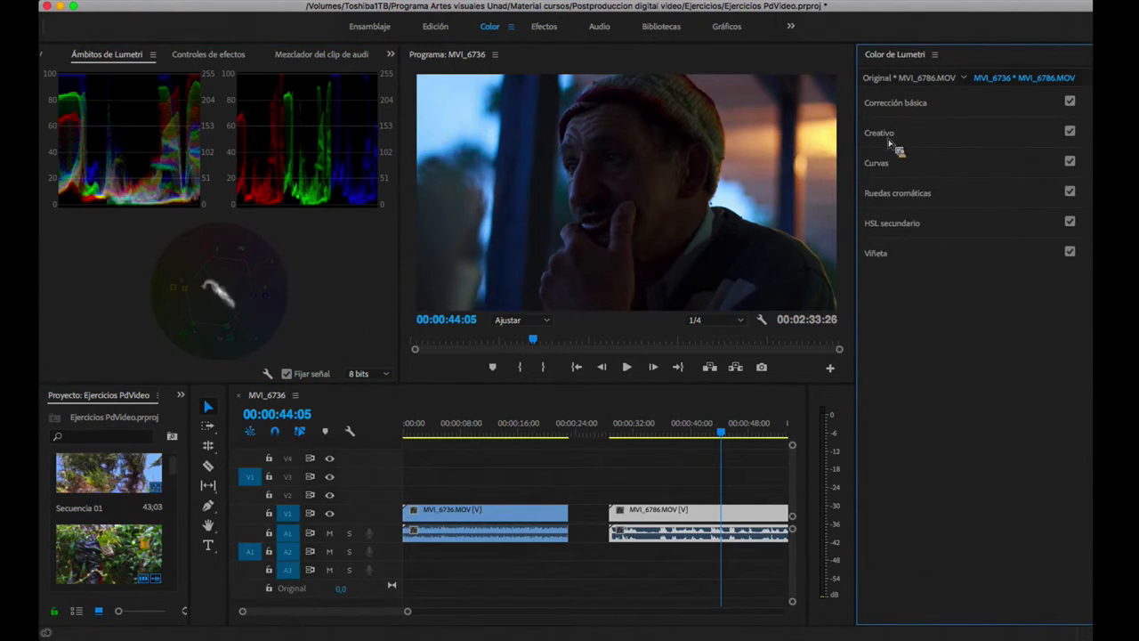
pyautogui.click(888, 135)
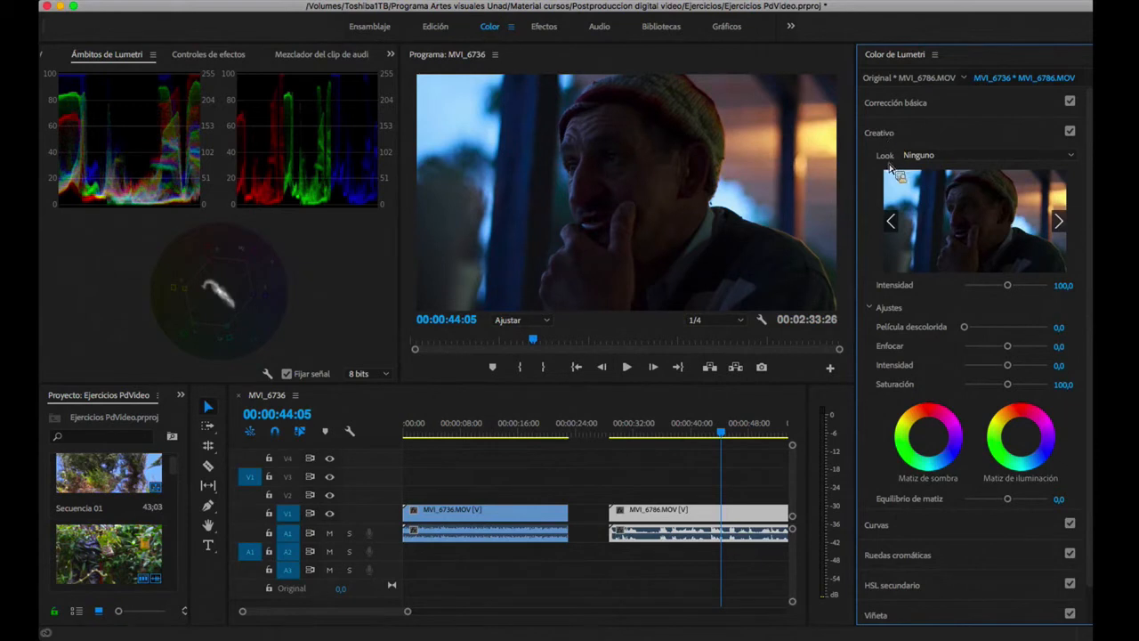
pyautogui.click(889, 134)
pyautogui.click(896, 104)
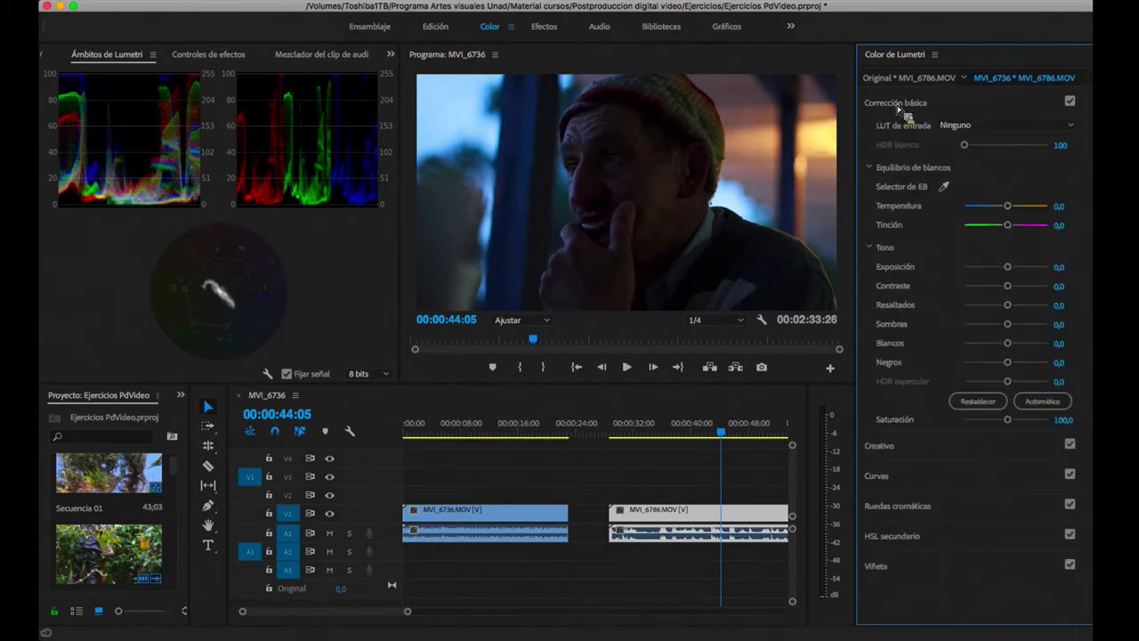
pyautogui.click(895, 103)
# Step: Try the CineSpace2383sRGB6bit and Kodak 5205 Fuji 3510 creative looks on the MVI_6786 clip
pyautogui.click(889, 132)
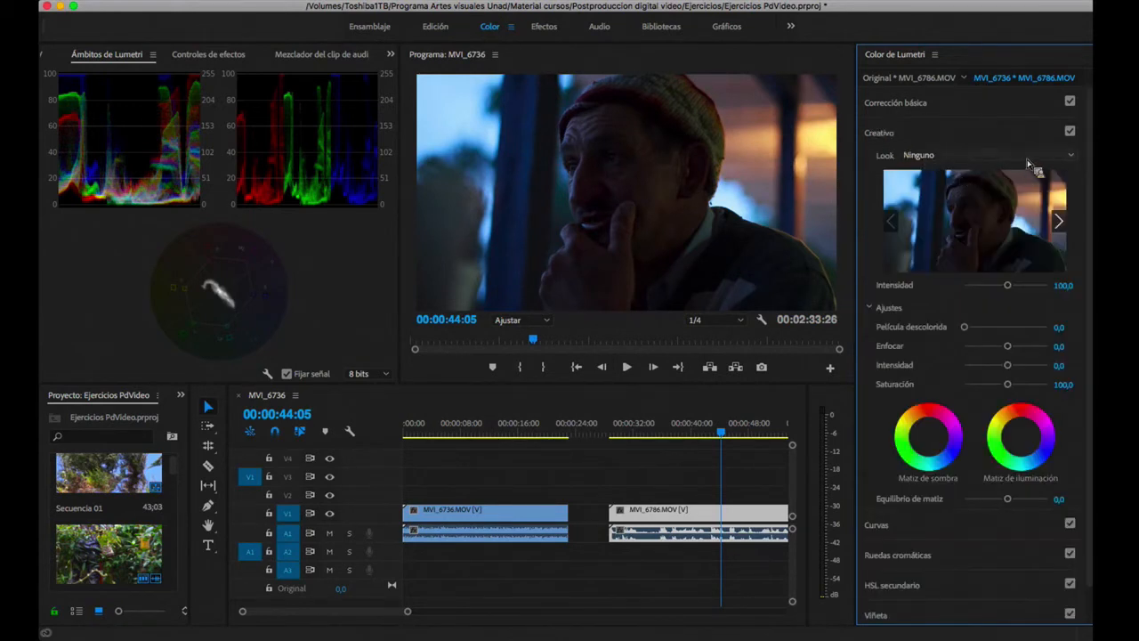
pyautogui.click(1028, 158)
pyautogui.click(738, 216)
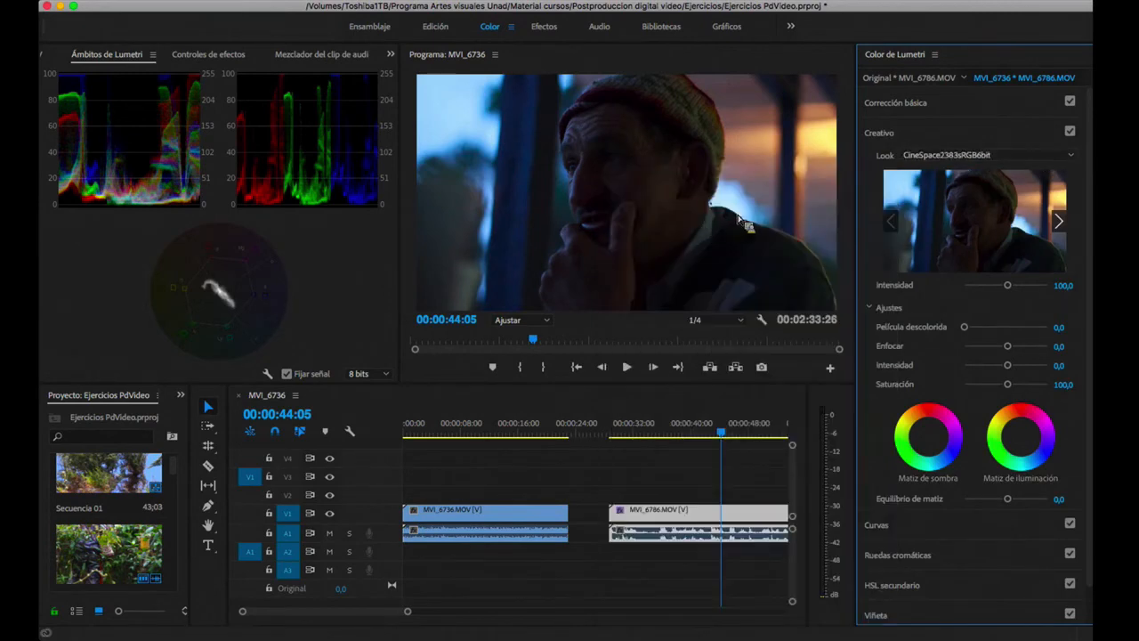
pyautogui.click(935, 178)
pyautogui.click(953, 159)
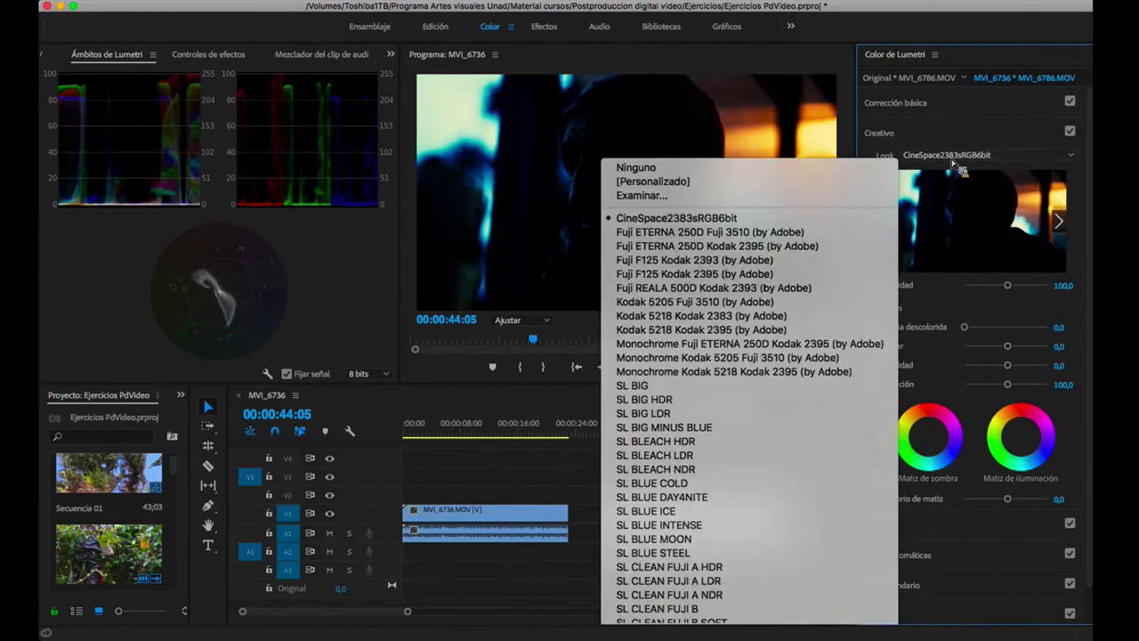
pyautogui.click(762, 300)
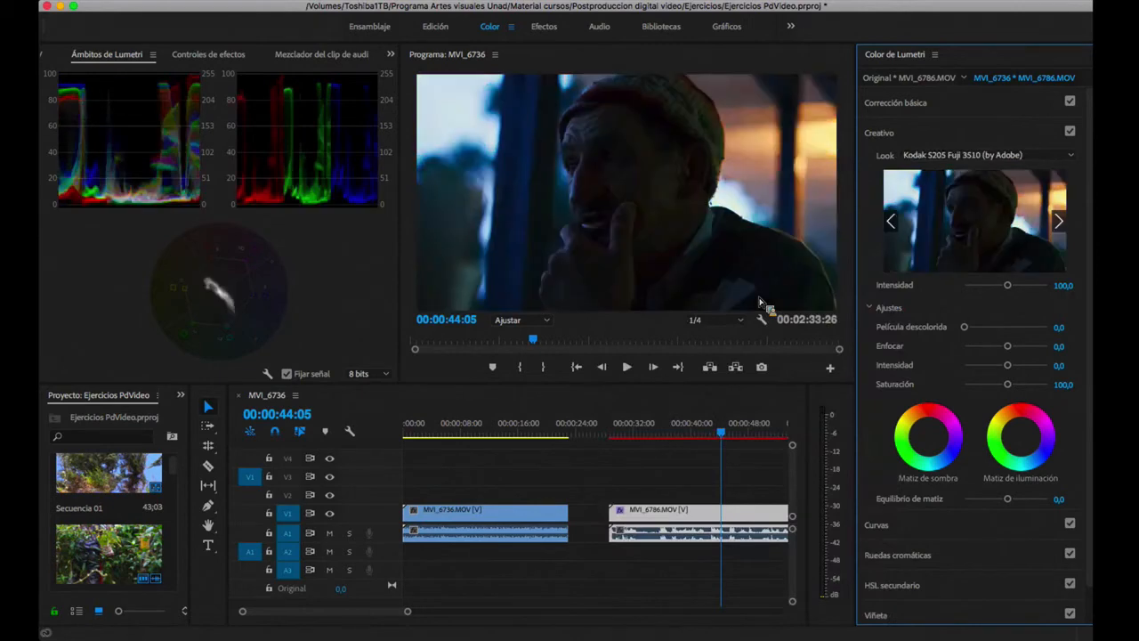
# Step: Try the Monochrome Fuji ETERNA 250D Kodak 2395 look on MVI_6786 and play the clip to preview it
pyautogui.click(956, 162)
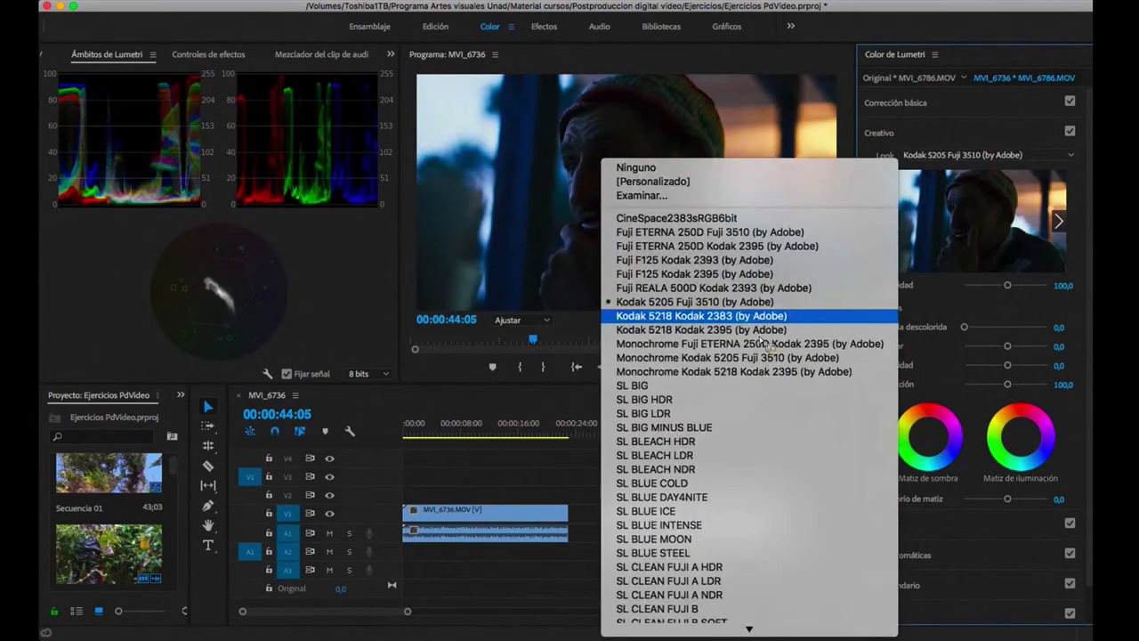
pyautogui.click(740, 346)
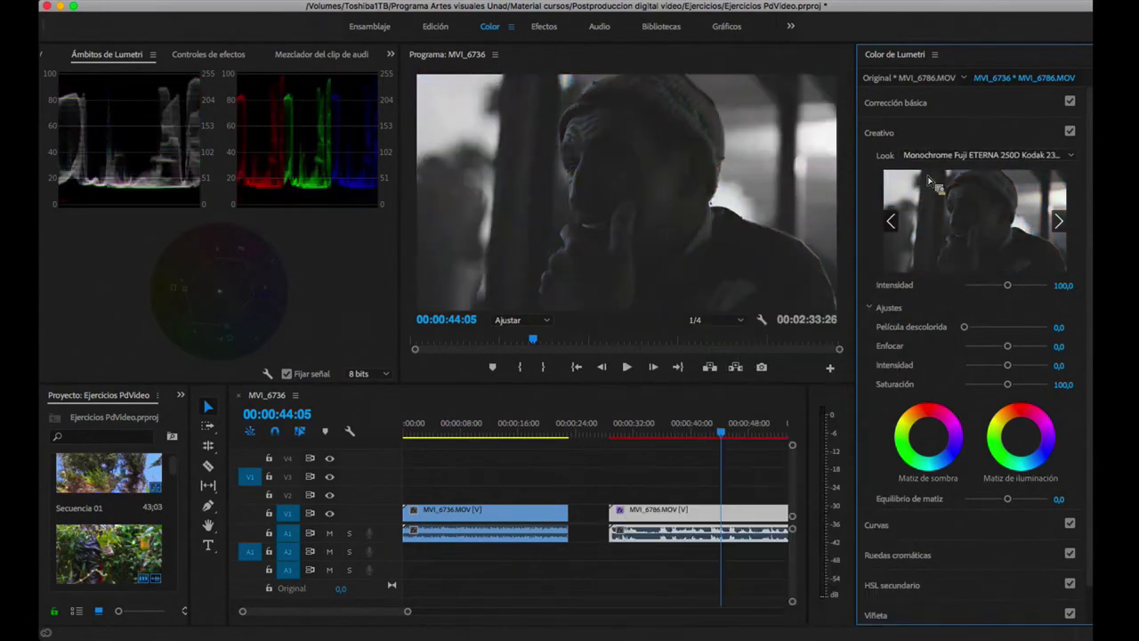
pyautogui.press('space')
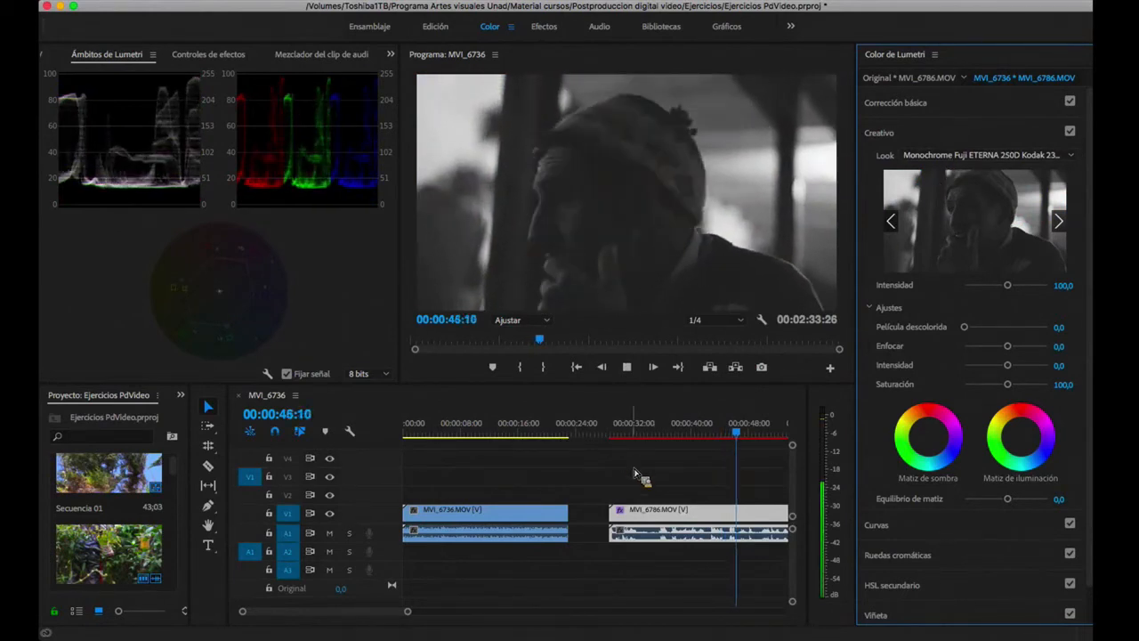
pyautogui.press('space')
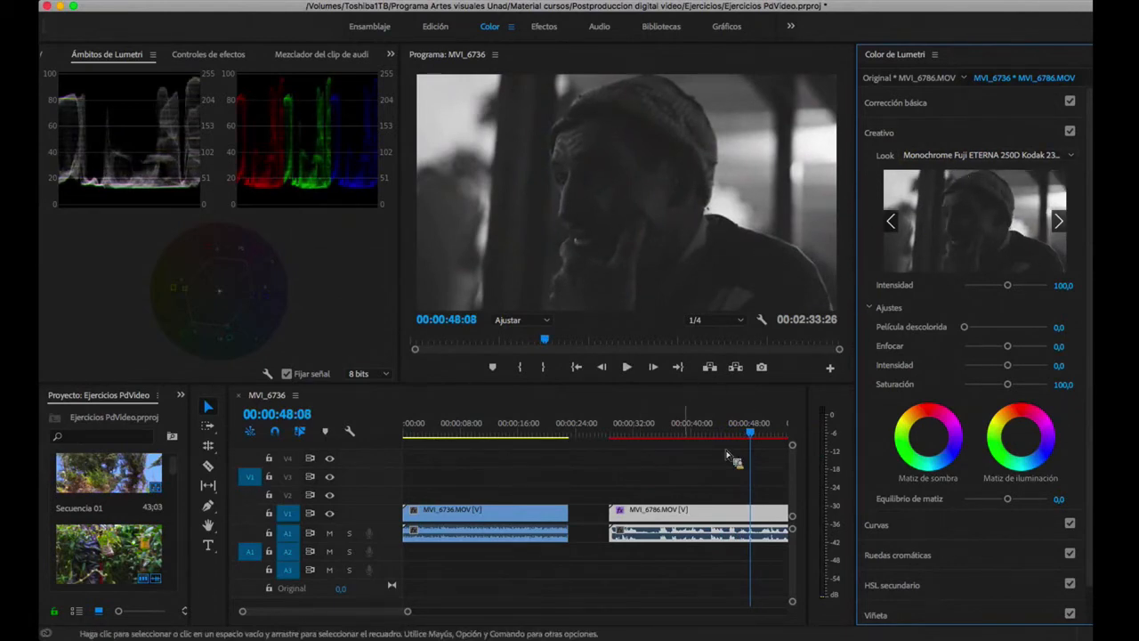
pyautogui.hscroll(1, 726, 452)
pyautogui.hscroll(3, 697, 469)
# Step: Try the Monochrome Kodak 5218 Kodak 2395, SL BIG HDR and SL BLUE COLD looks on the MVI_6786 clip
pyautogui.click(1030, 157)
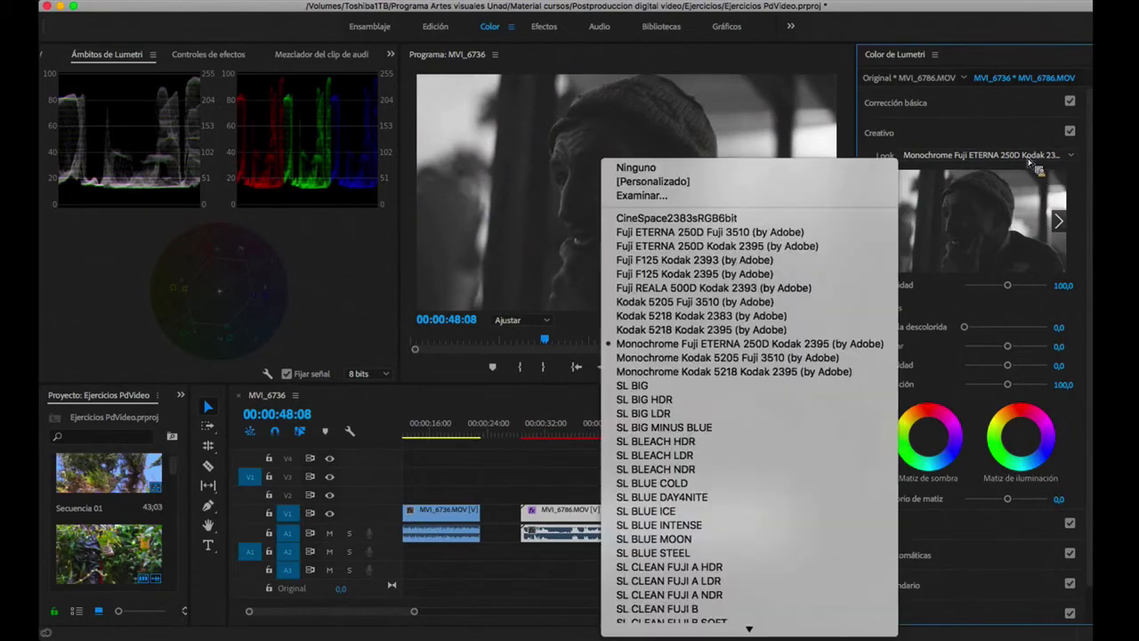
pyautogui.click(777, 372)
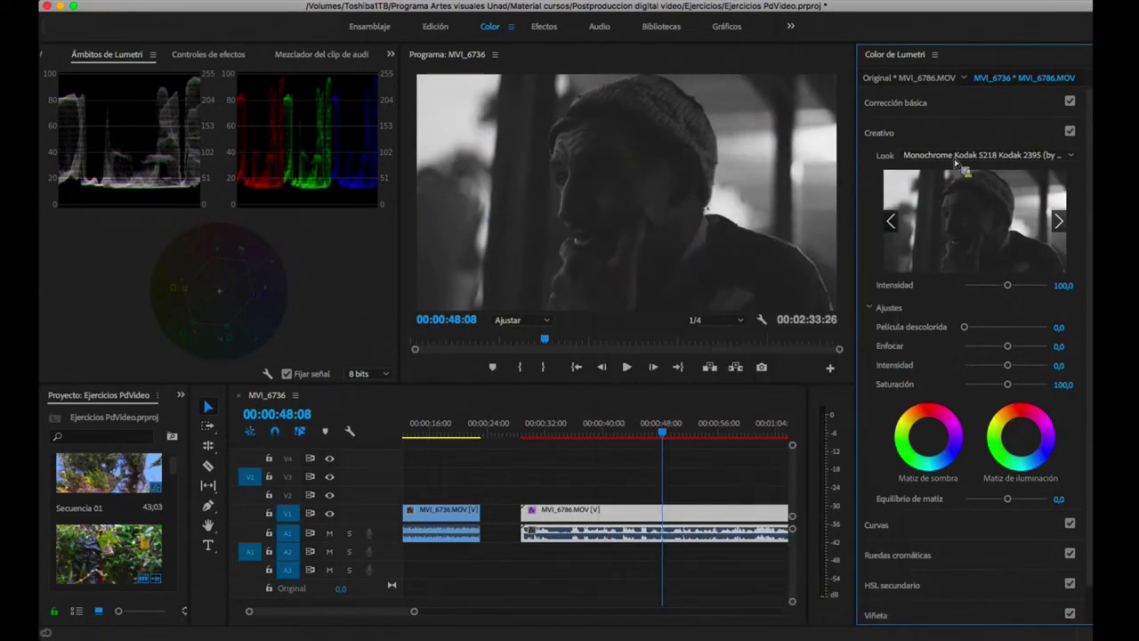
pyautogui.click(958, 159)
pyautogui.click(701, 402)
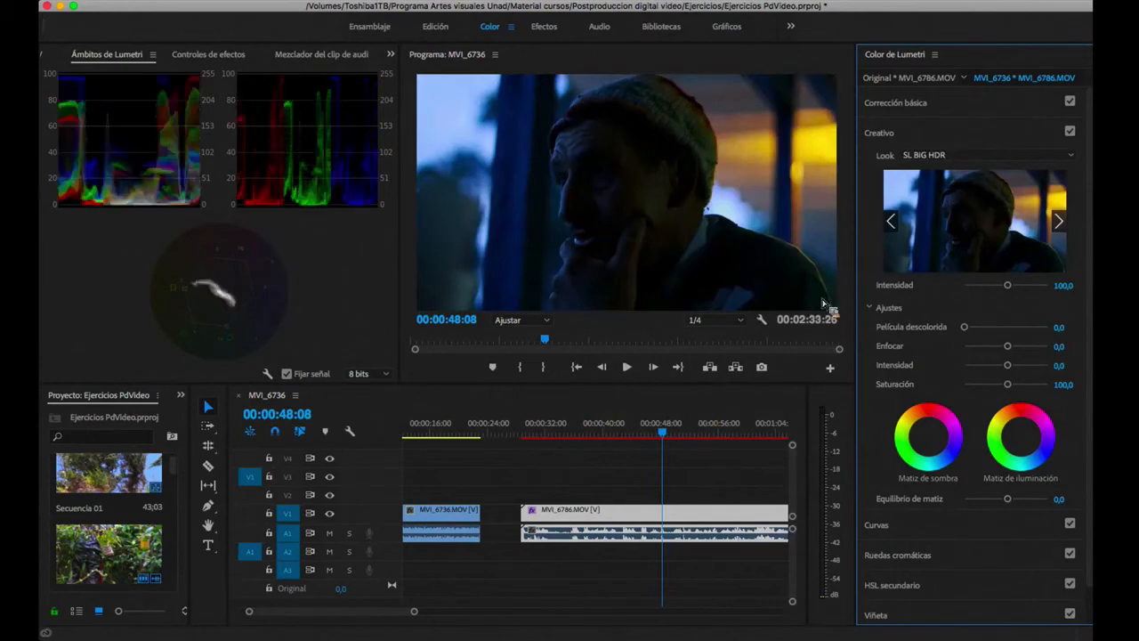
pyautogui.click(951, 164)
pyautogui.click(732, 485)
# Step: Try the SL CLEAN FUJI A LDR and SL CLEAN KODAK A LDR looks on the MVI_6786 clip
pyautogui.click(966, 163)
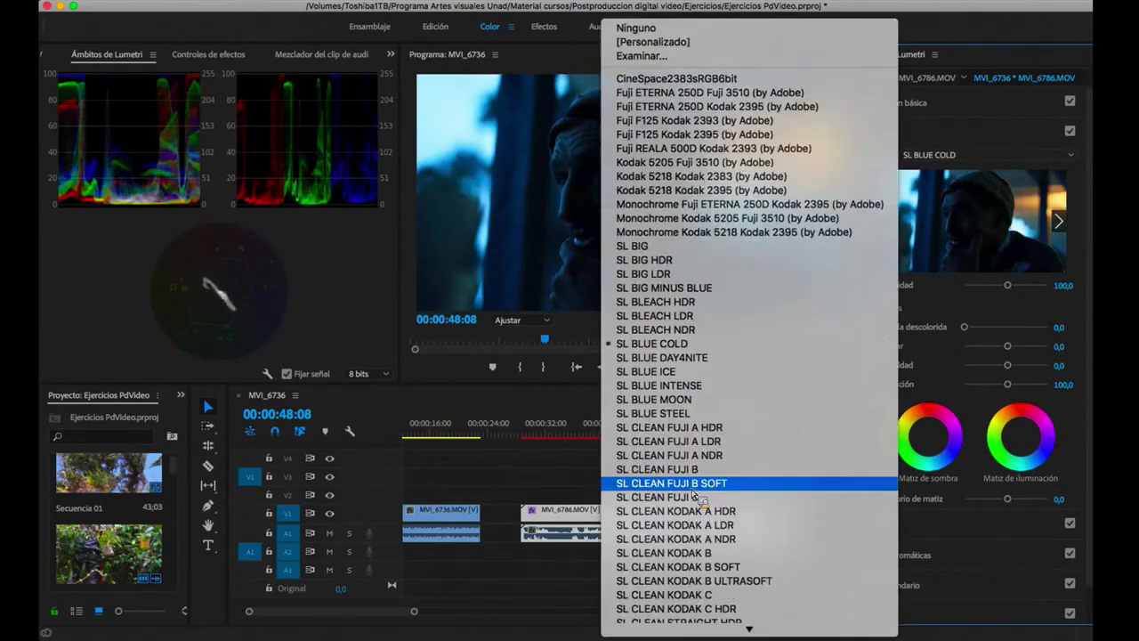
pyautogui.click(692, 441)
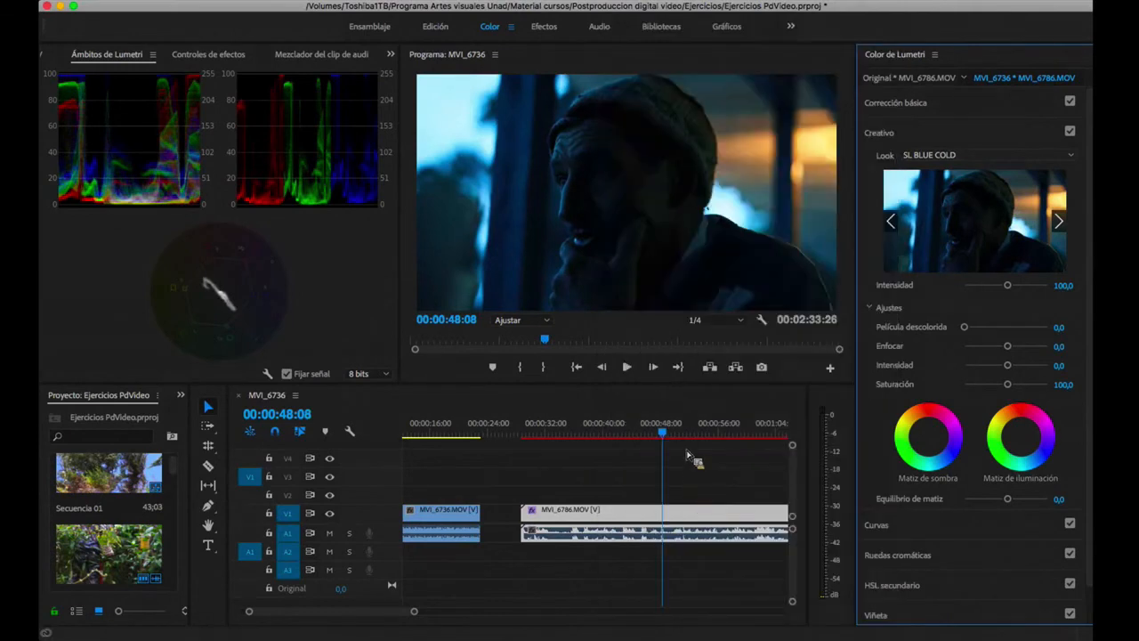
pyautogui.click(948, 167)
pyautogui.scroll(-3, 730, 494)
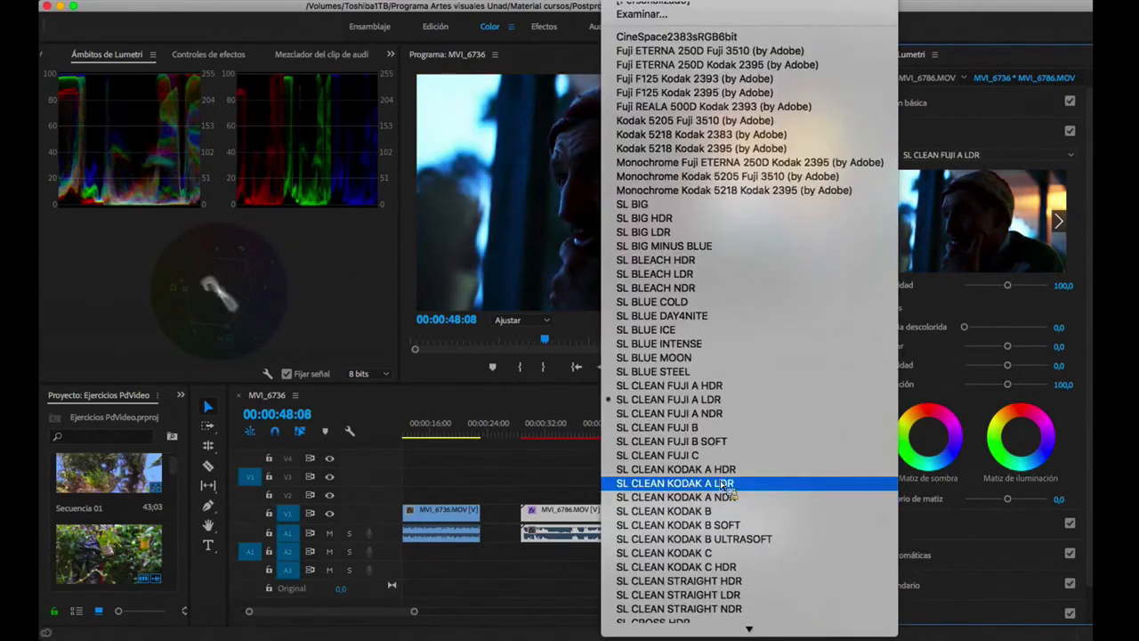
pyautogui.click(722, 483)
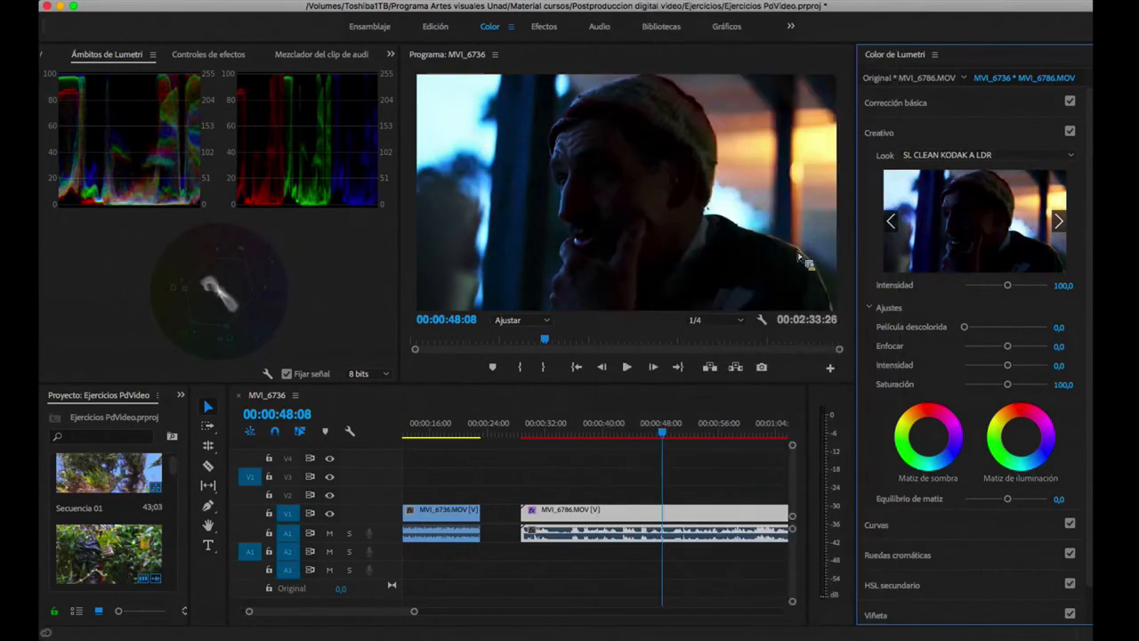
# Step: Apply the SL GOLD RUSH HDR creative look to the MVI_6786 clip
pyautogui.click(948, 156)
pyautogui.scroll(-15, 747, 445)
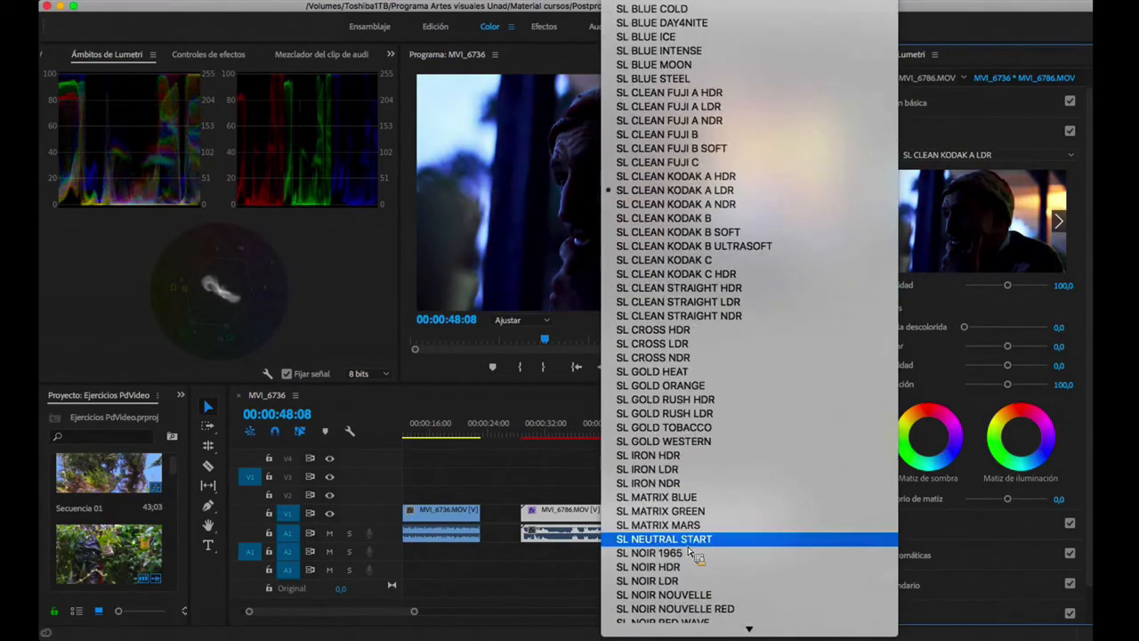
pyautogui.click(676, 388)
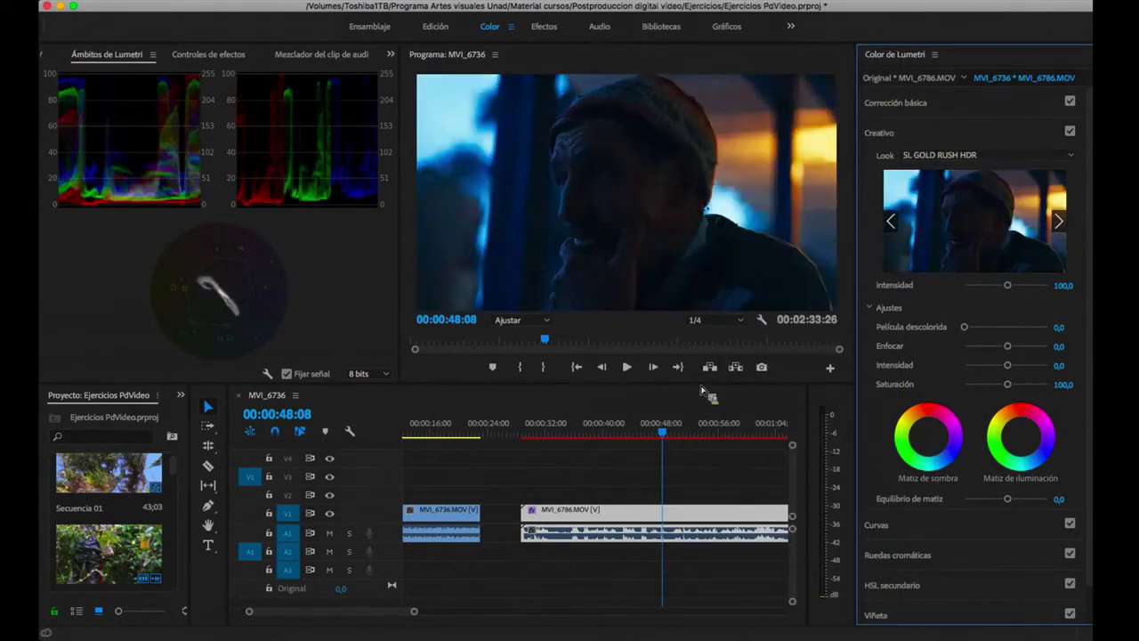
# Step: Open the Basic Correction settings for MVI_6786 and review the input LUT option
pyautogui.click(912, 103)
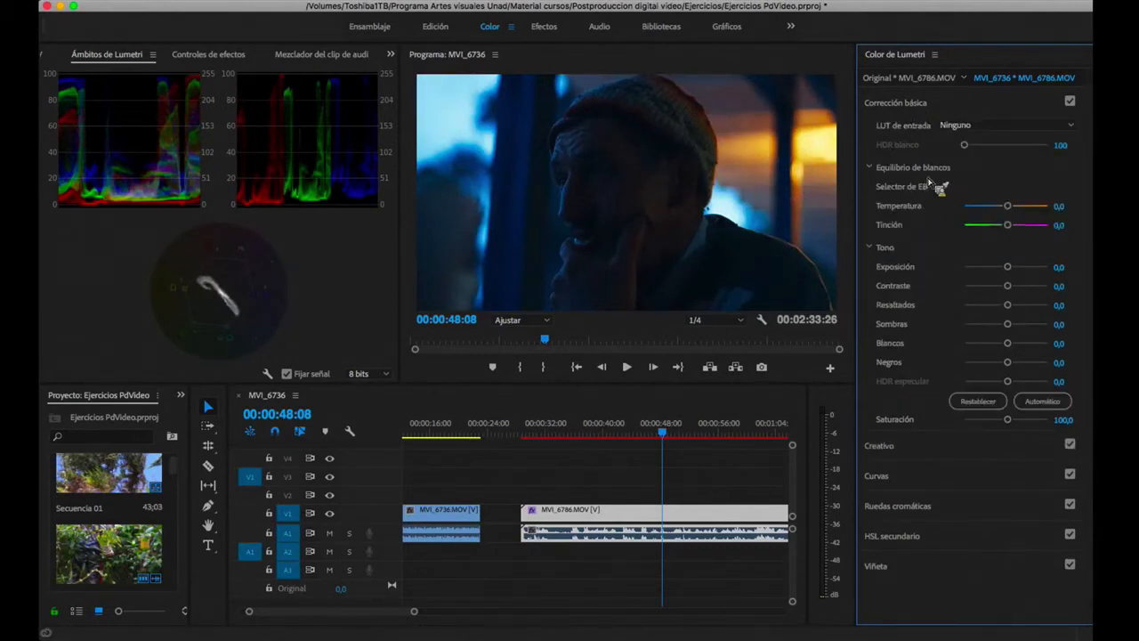
pyautogui.click(971, 123)
pyautogui.click(979, 112)
pyautogui.click(979, 110)
pyautogui.click(934, 106)
# Step: Try the white balance selector on the pale sky, the orange background light and the man's face
pyautogui.click(945, 186)
pyautogui.click(443, 125)
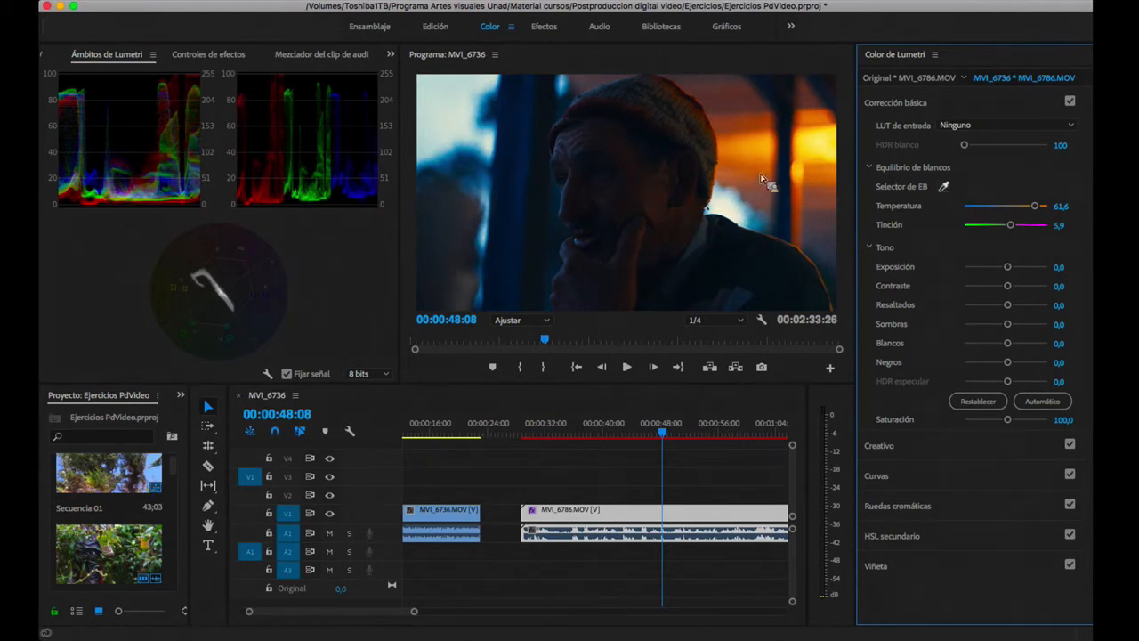
pyautogui.click(813, 152)
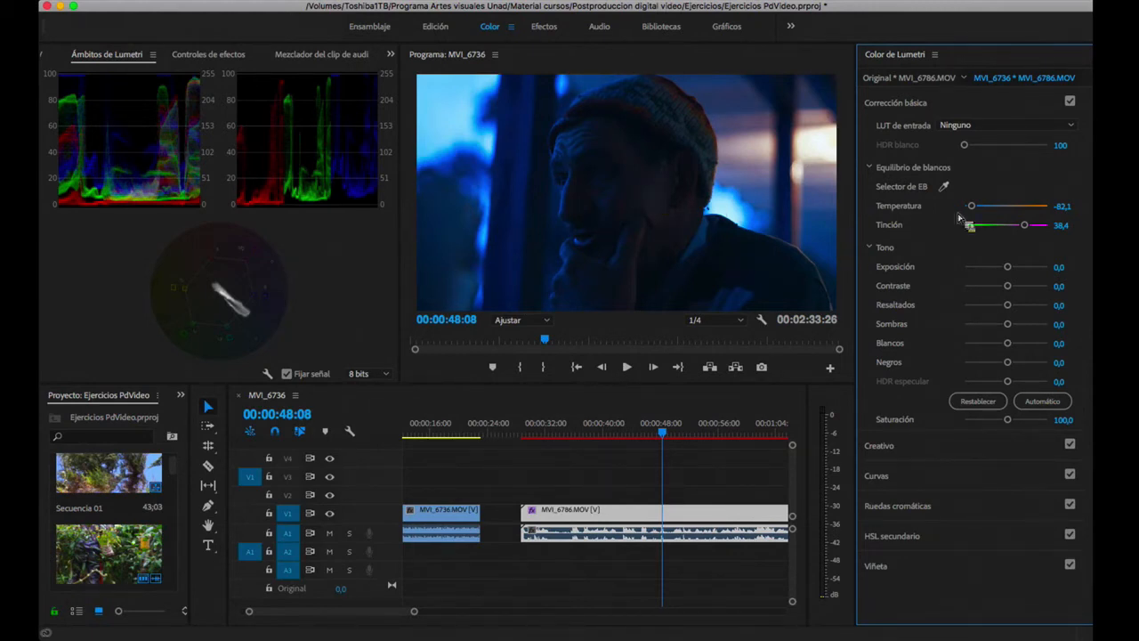
pyautogui.click(944, 187)
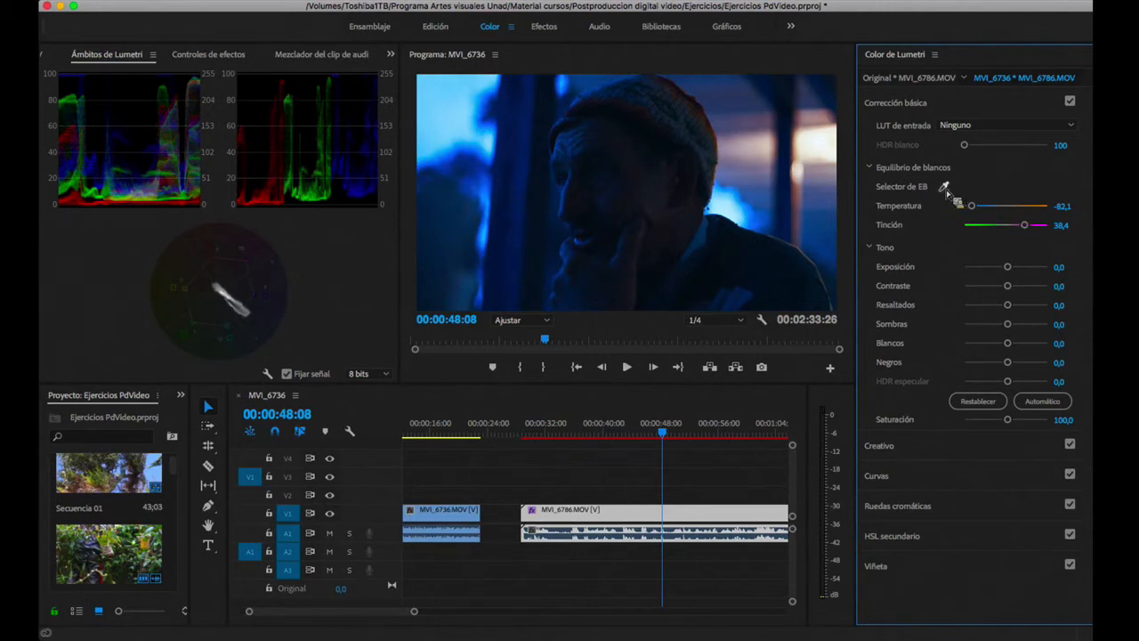
pyautogui.click(577, 205)
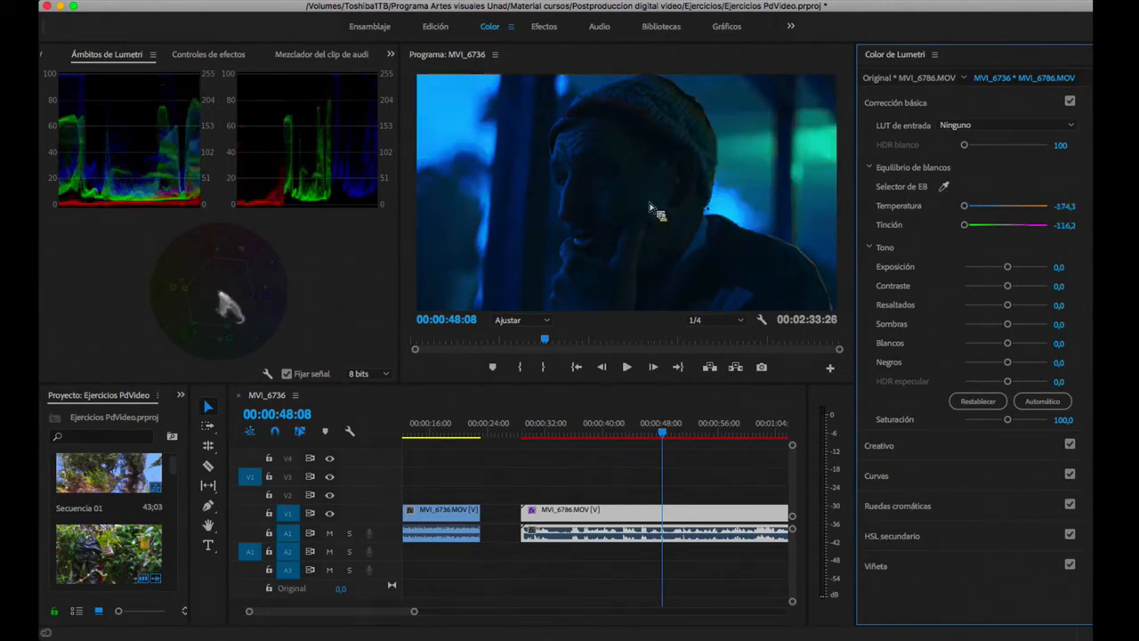
# Step: Resample the white balance from the pale sky, setting Temperature to 61.6 and Tint to 4.0
pyautogui.click(469, 123)
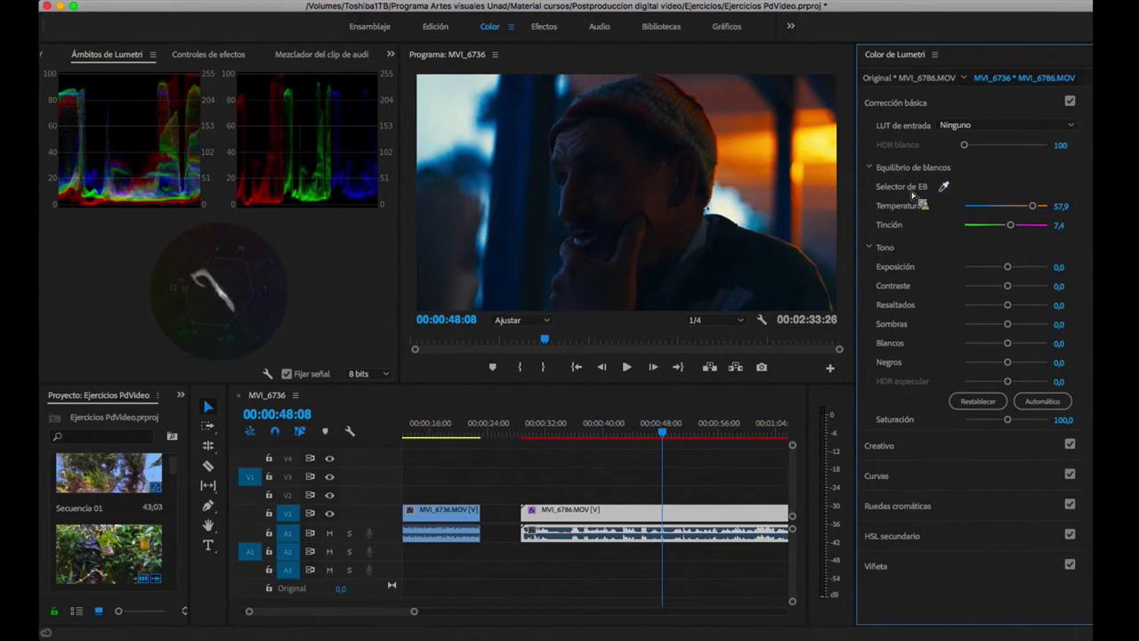
pyautogui.click(442, 111)
# Step: Enlarge the program preview by reducing the timeline's height and narrowing the Lumetri scopes area
pyautogui.moveTo(531, 408); pyautogui.dragTo(536, 436)
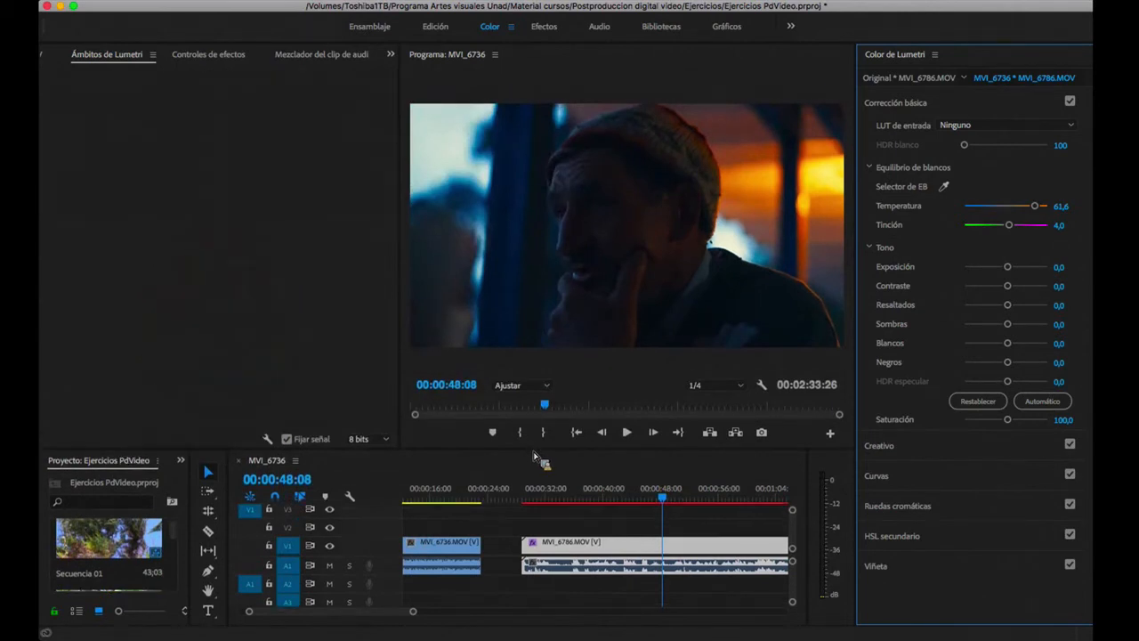
pyautogui.moveTo(535, 448); pyautogui.dragTo(537, 466)
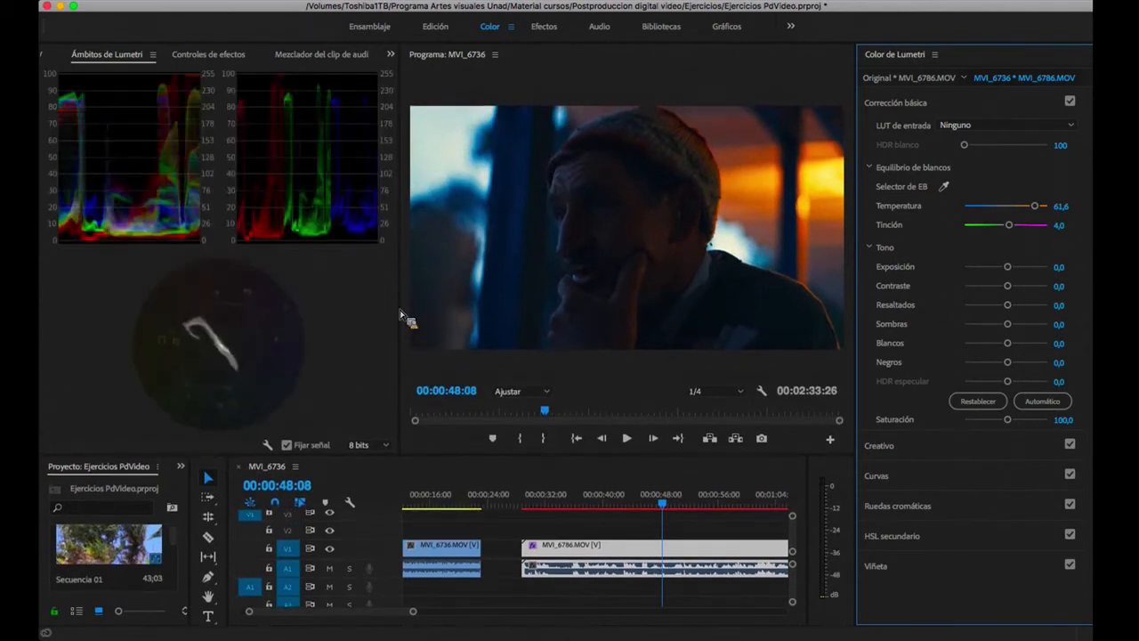
pyautogui.moveTo(399, 309); pyautogui.dragTo(357, 312)
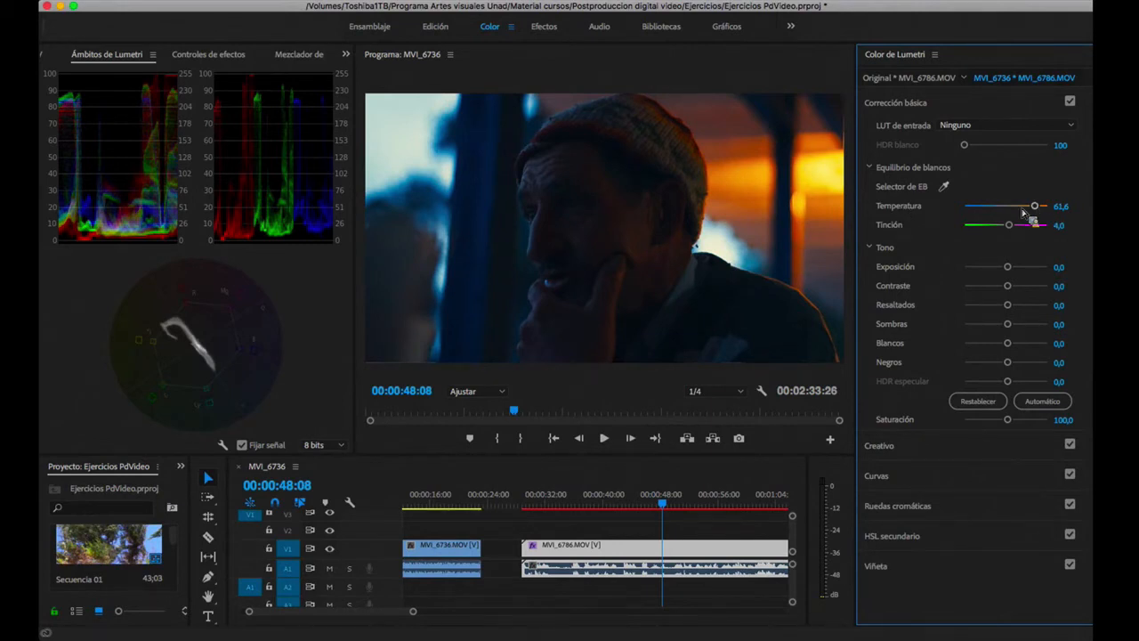
pyautogui.moveTo(978, 617)
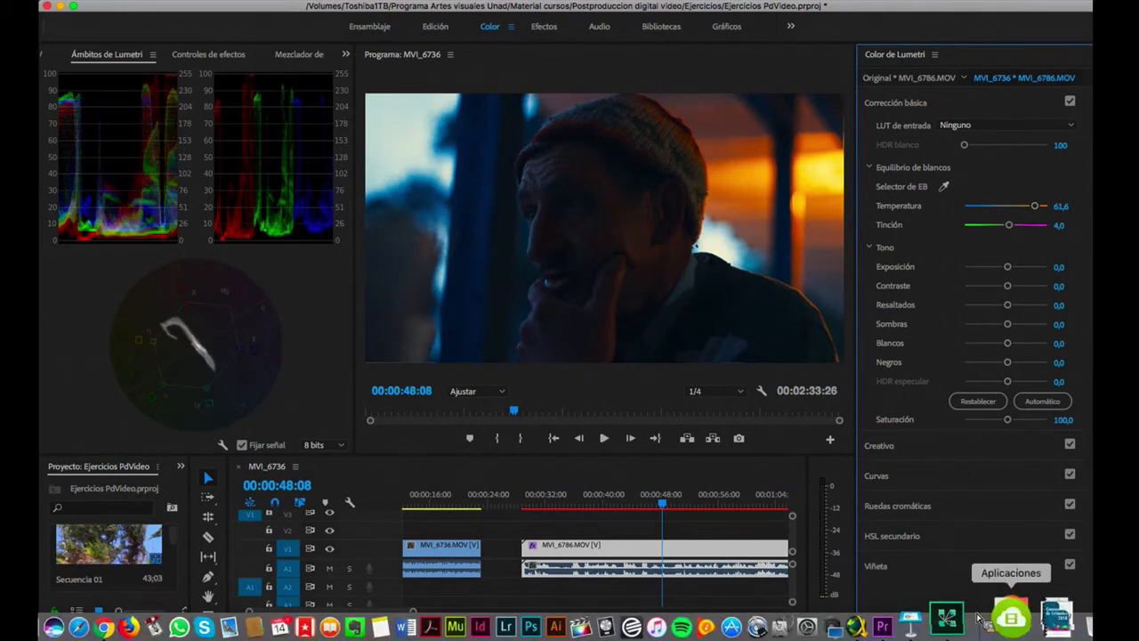
pyautogui.click(1022, 617)
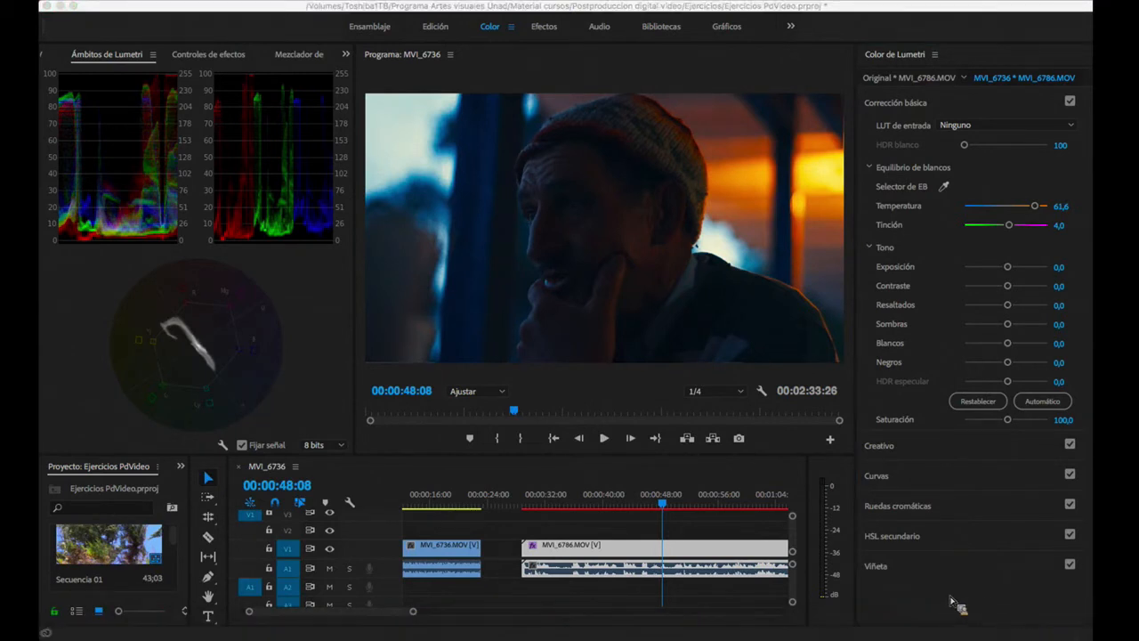
# Step: Try lowering the Temperature of MVI_6786 to 42.1 and then 56.1, and undo these changes
pyautogui.click(1036, 210)
pyautogui.moveTo(1036, 209)
pyautogui.mouseDown()
pyautogui.moveTo(1029, 220)
pyautogui.moveTo(994, 216)
pyautogui.moveTo(1024, 212)
pyautogui.mouseUp()
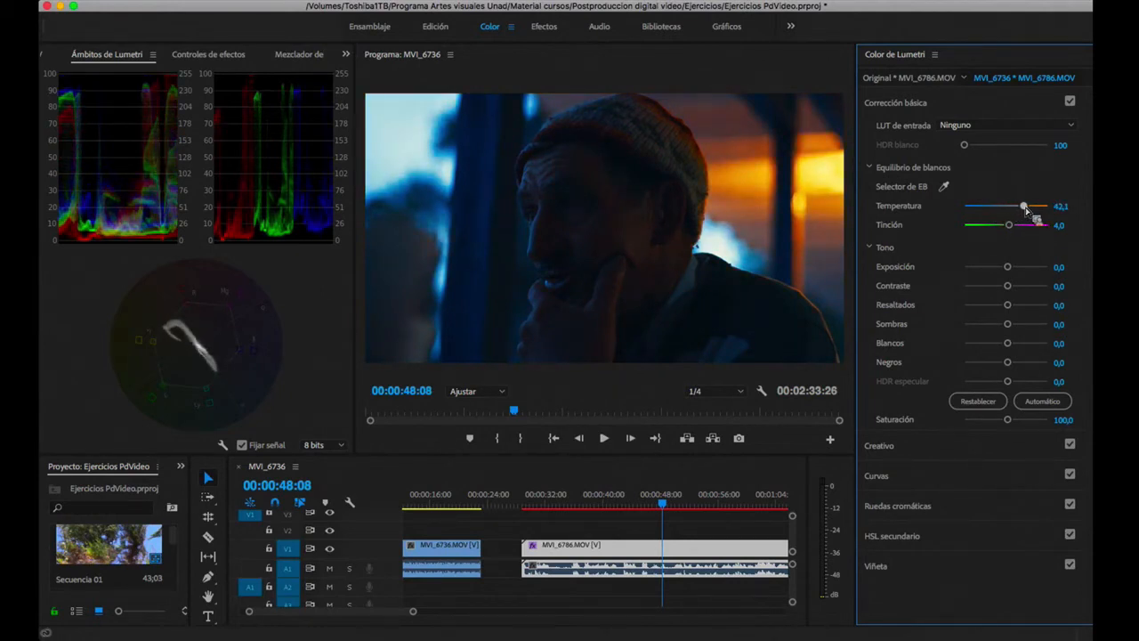
pyautogui.moveTo(1026, 211); pyautogui.dragTo(1031, 212)
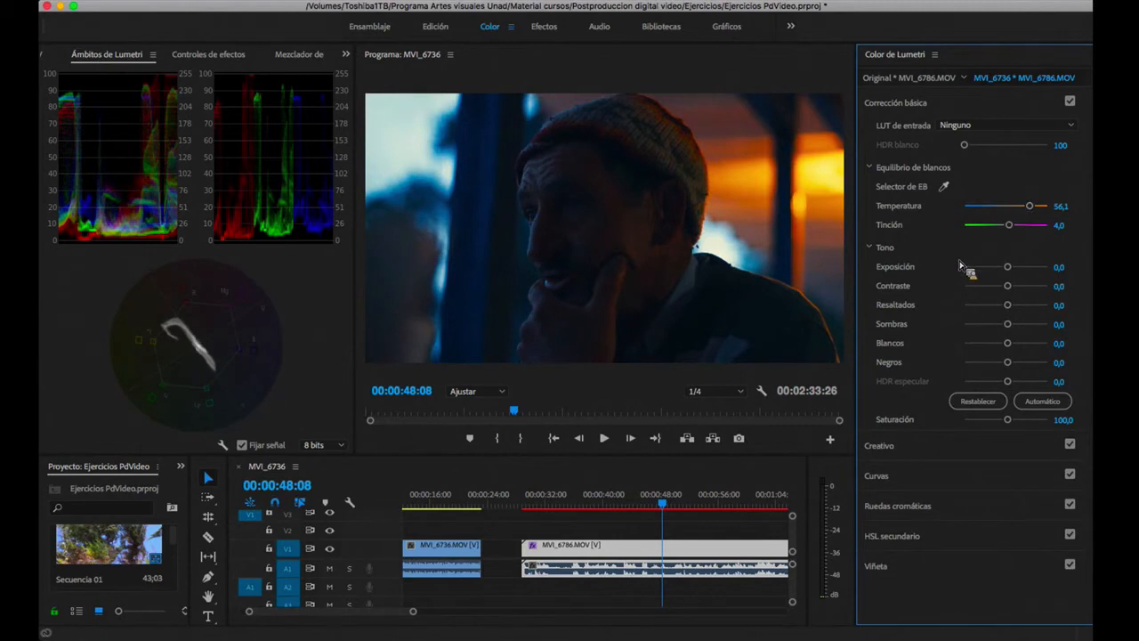
pyautogui.press('super+z')
pyautogui.press('super+z')
# Step: Resample the white balance of MVI_6786 from the pale sky, setting Temperature to 63.4 and Tint to 7.2
pyautogui.click(944, 190)
pyautogui.click(387, 135)
# Step: Adjust the tone of MVI_6786 to Exposure 1.0, Contrast 33.3, Highlights 14.0, Shadows 24.6, Whites -12.3 and Blacks -15.8
pyautogui.moveTo(1008, 267); pyautogui.dragTo(1018, 270)
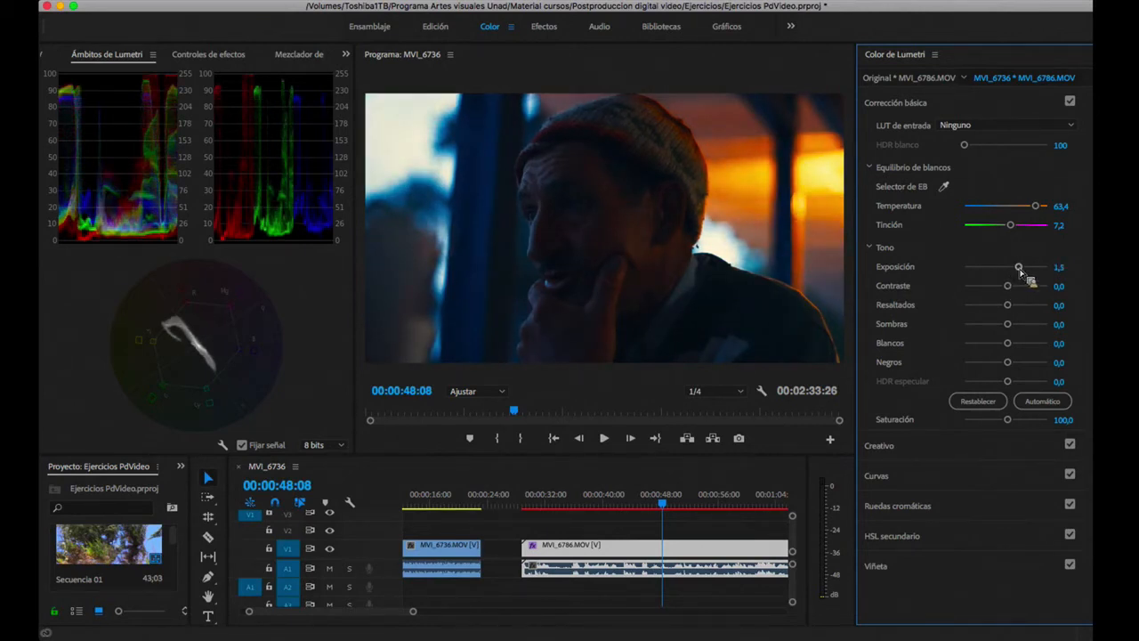
pyautogui.moveTo(1019, 269); pyautogui.dragTo(1019, 331)
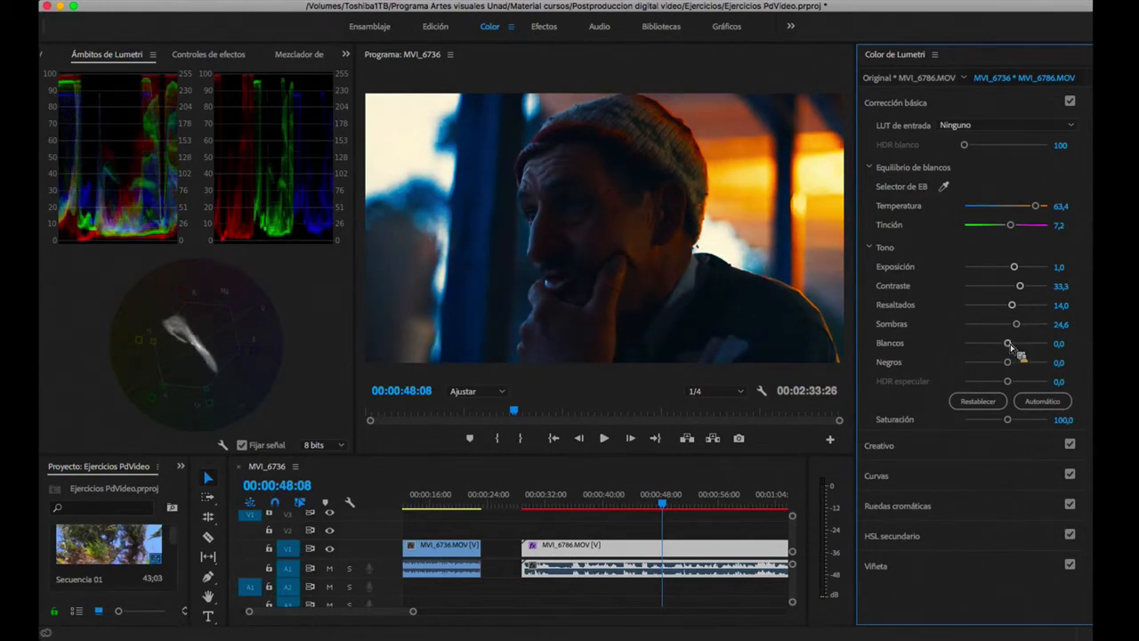
pyautogui.moveTo(1009, 345); pyautogui.dragTo(1002, 349)
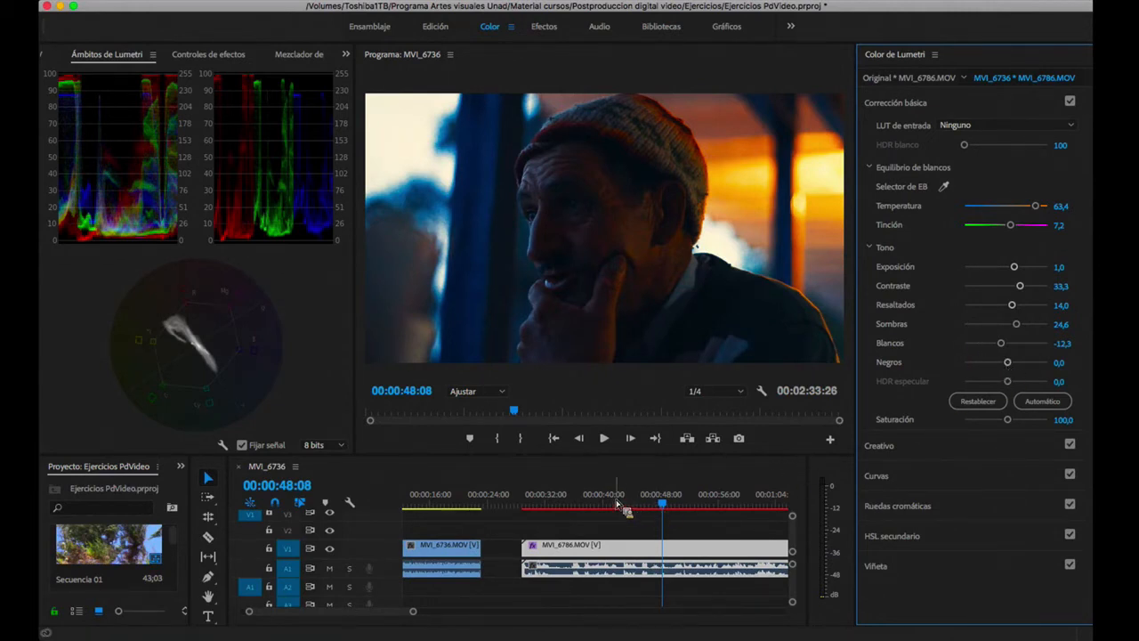
pyautogui.moveTo(1007, 362); pyautogui.dragTo(1020, 368)
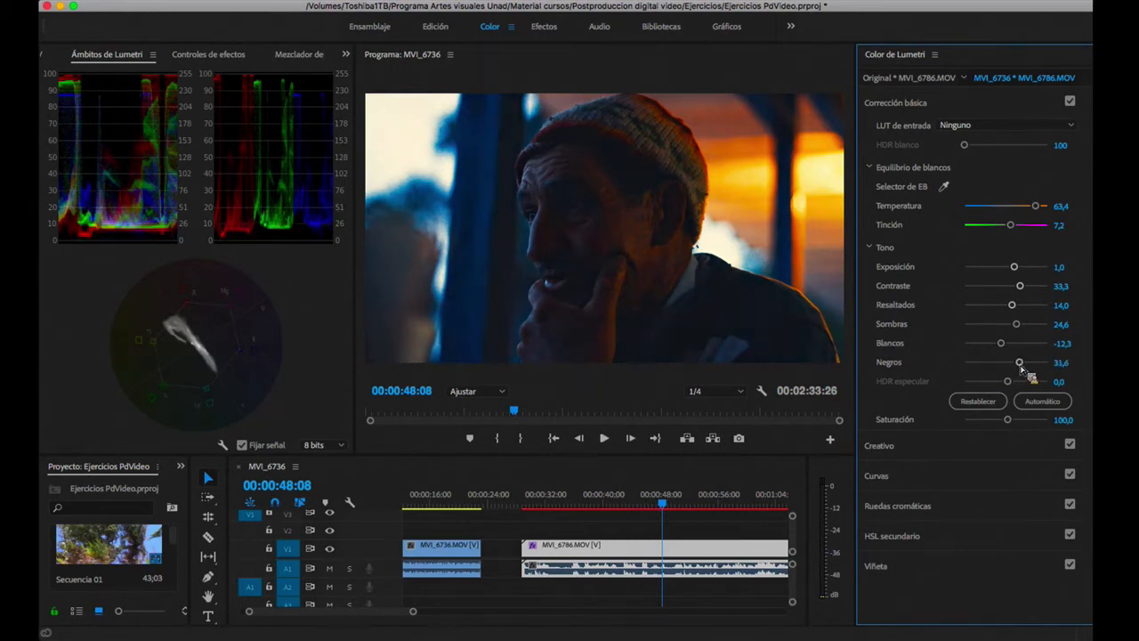
pyautogui.moveTo(1019, 365); pyautogui.dragTo(1000, 370)
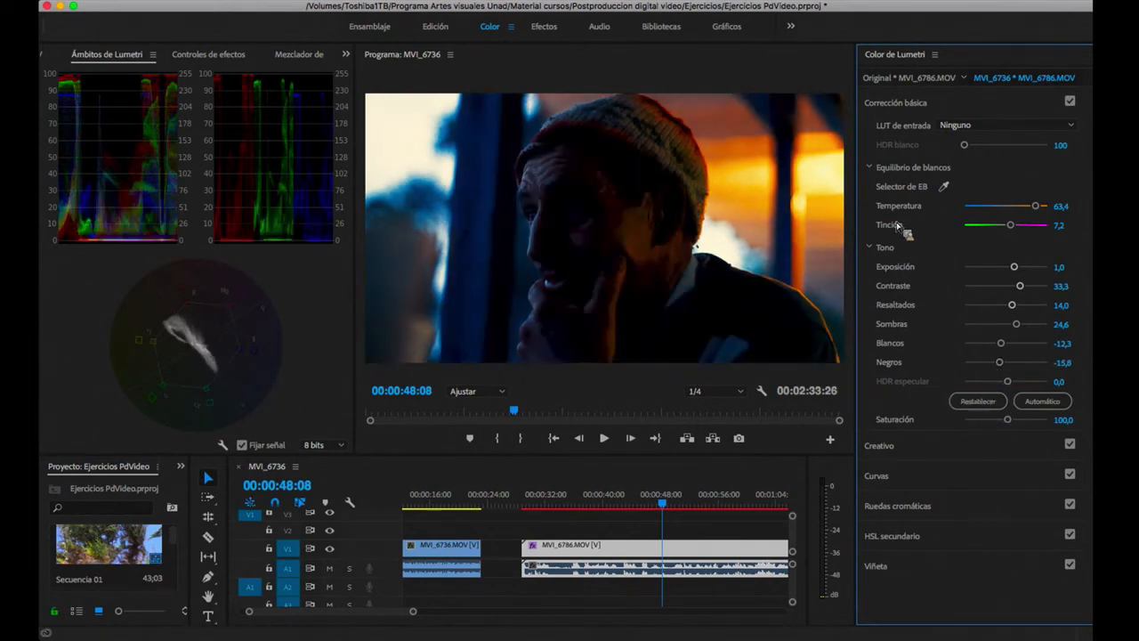
# Step: In the Creative settings, tint the shadows toward magenta and the highlights toward green, with Saturation 117.5 and Tint Balance -31.6
pyautogui.click(907, 106)
pyautogui.click(906, 135)
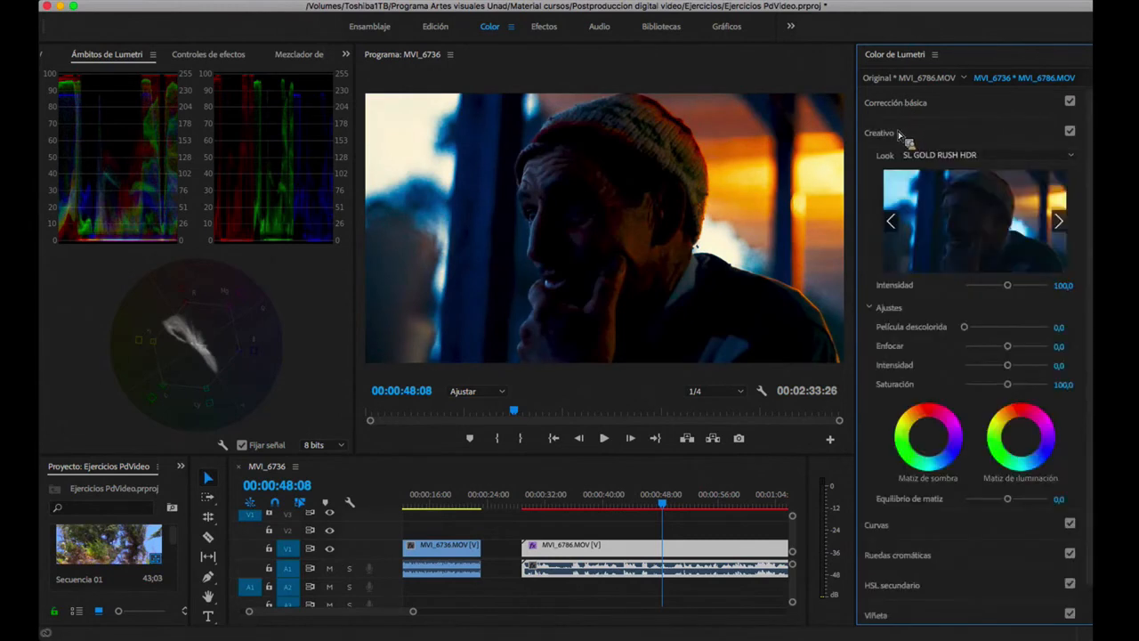
pyautogui.scroll(-2, 921, 408)
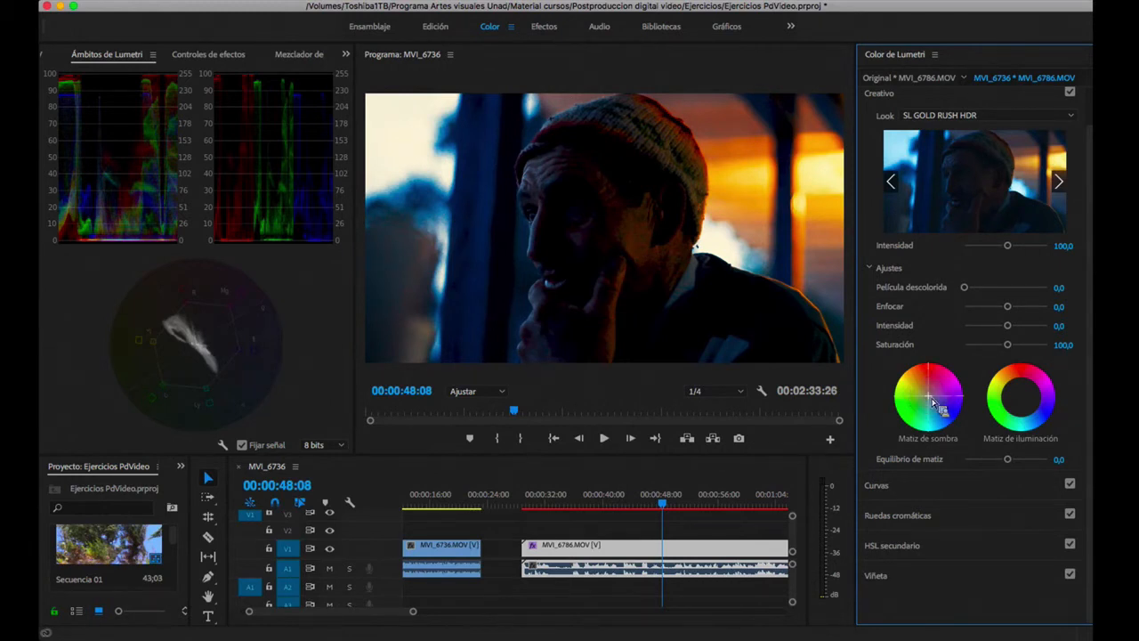
pyautogui.moveTo(932, 402); pyautogui.dragTo(938, 390)
pyautogui.moveTo(938, 391); pyautogui.dragTo(942, 388)
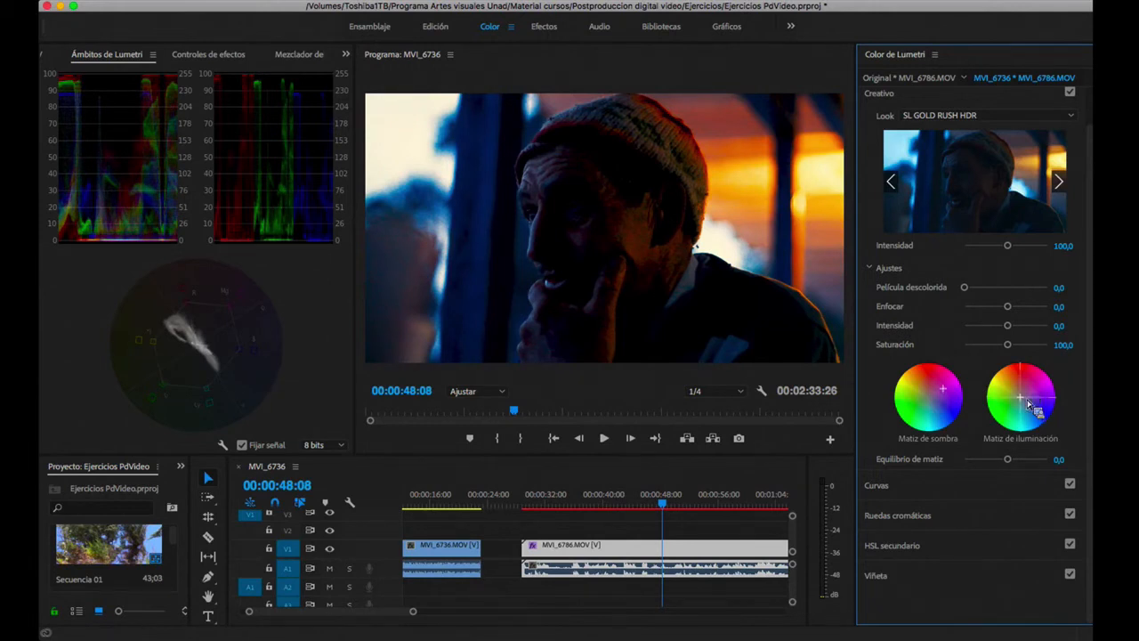
pyautogui.moveTo(1027, 404); pyautogui.dragTo(1030, 405)
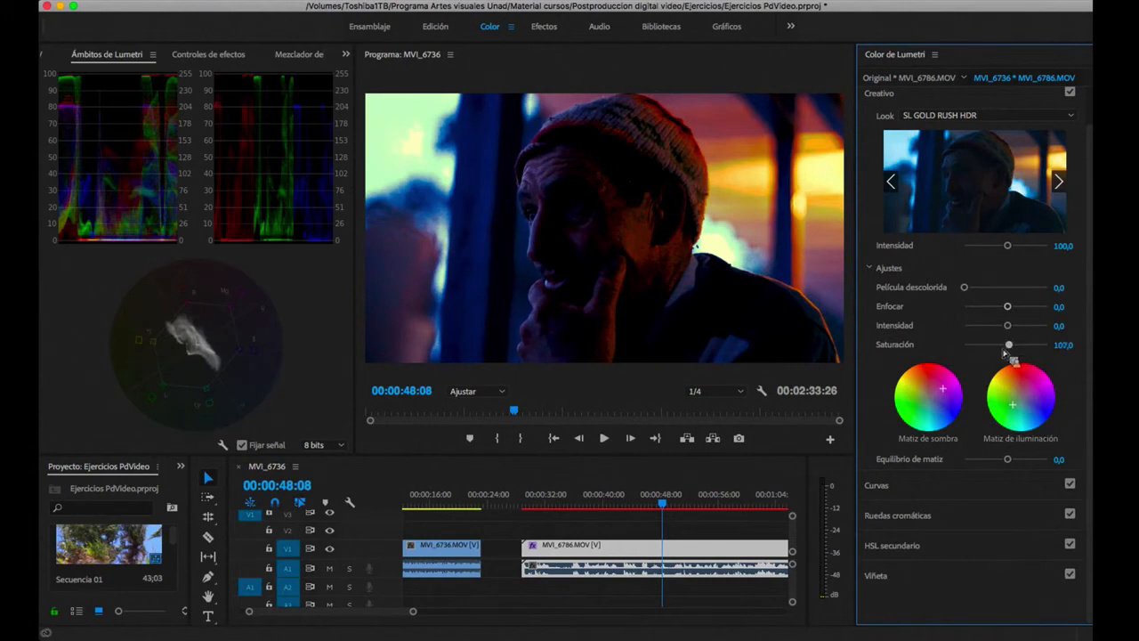
pyautogui.moveTo(1008, 346)
pyautogui.mouseDown()
pyautogui.moveTo(998, 354)
pyautogui.moveTo(1009, 347)
pyautogui.mouseUp()
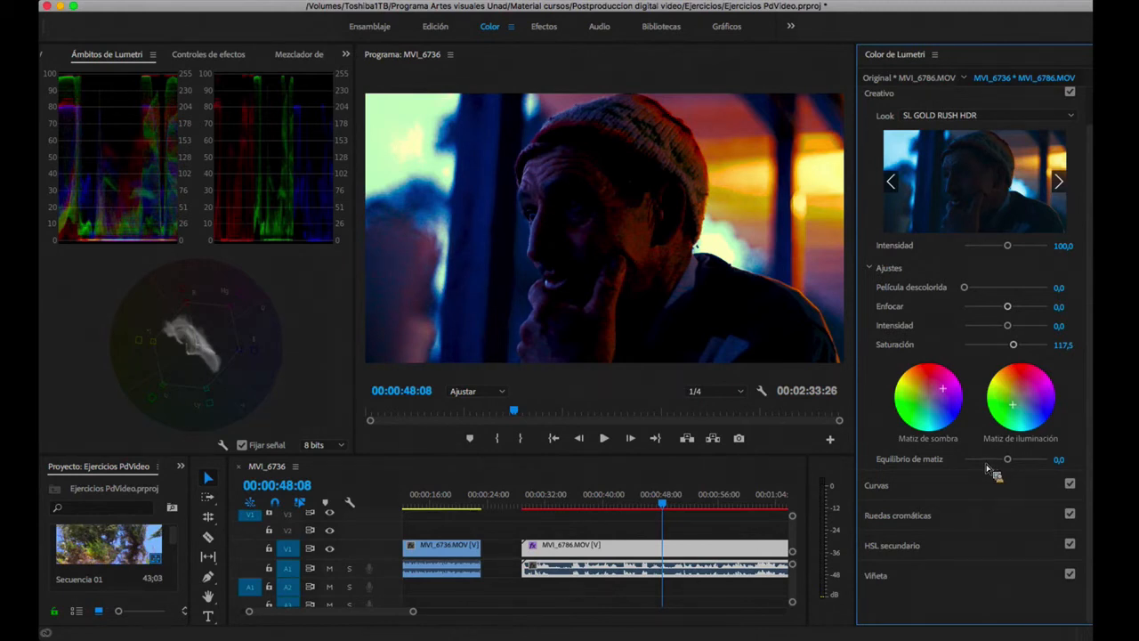
pyautogui.moveTo(1007, 460)
pyautogui.mouseDown()
pyautogui.moveTo(1024, 467)
pyautogui.moveTo(993, 464)
pyautogui.mouseUp()
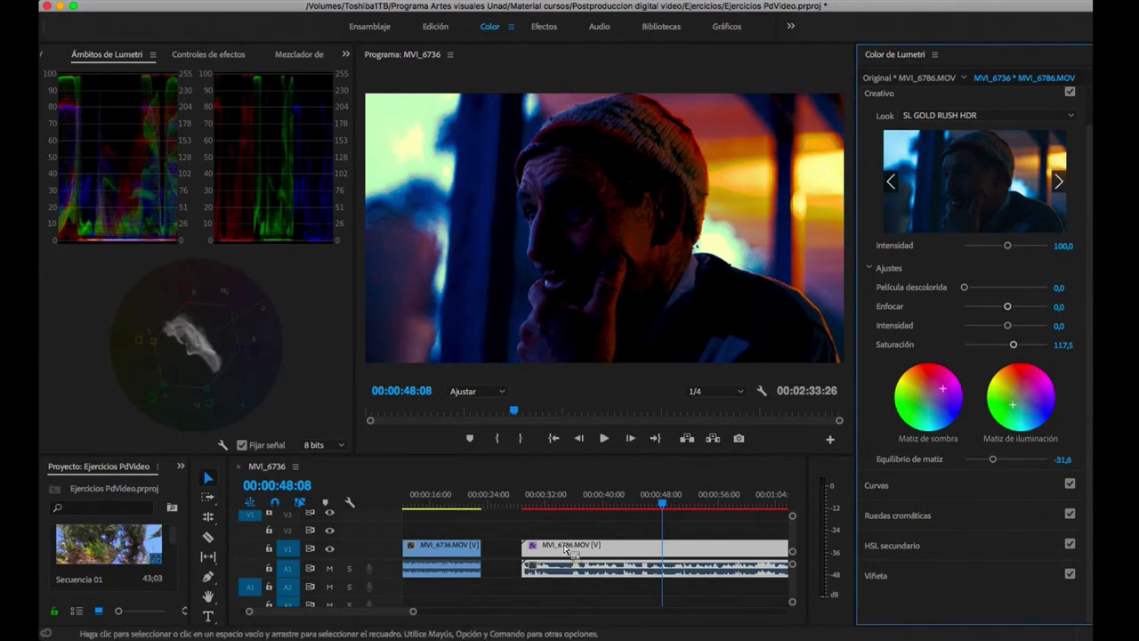
# Step: Place the playhead at 00:00:18:20 in clip MVI_6736 and save the project
pyautogui.scroll(-10, 565, 549)
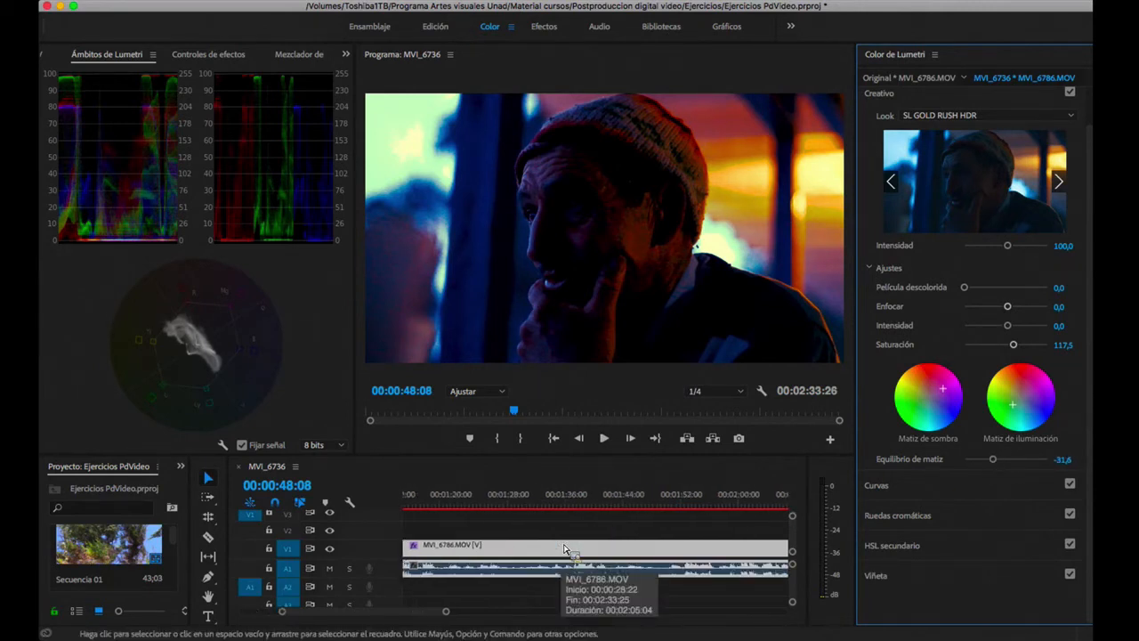
pyautogui.scroll(11, 565, 549)
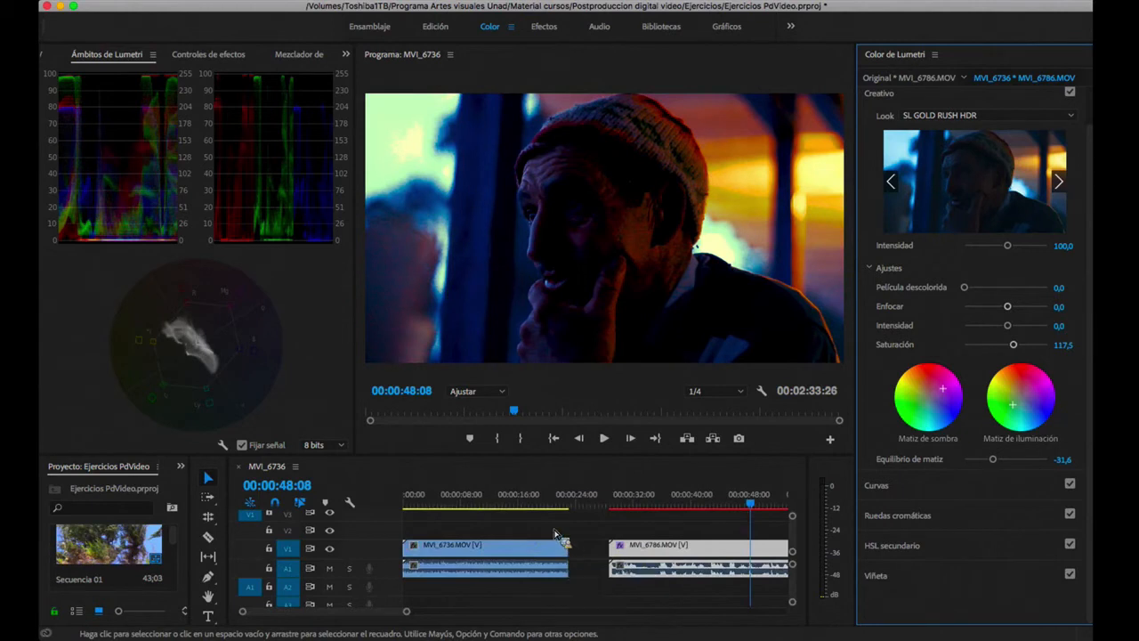
pyautogui.click(539, 504)
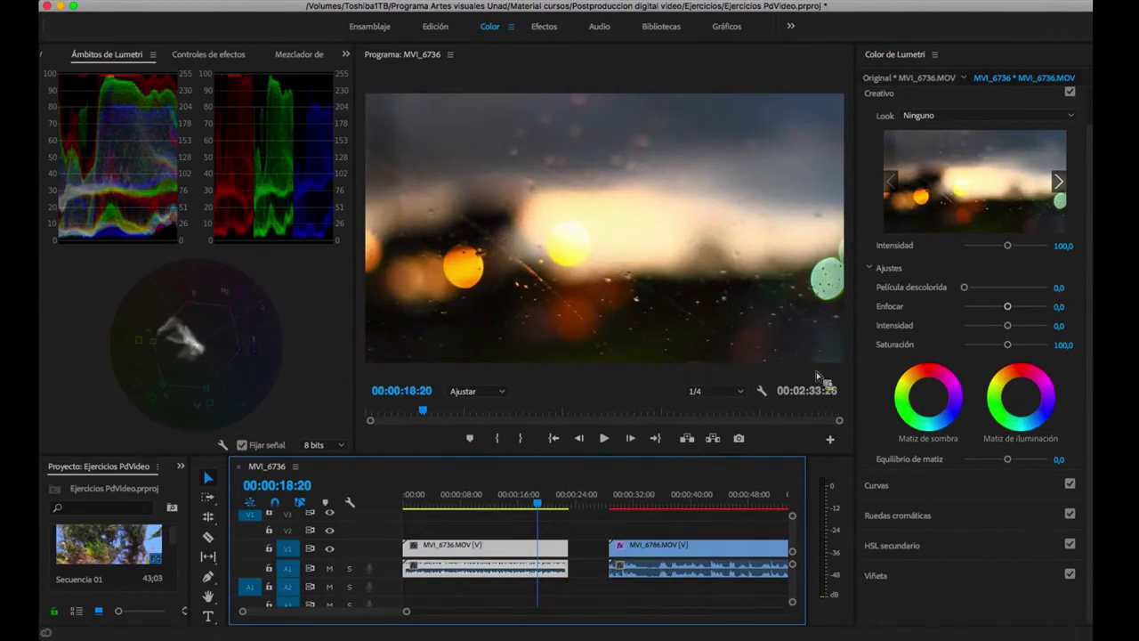
pyautogui.press('super+s')
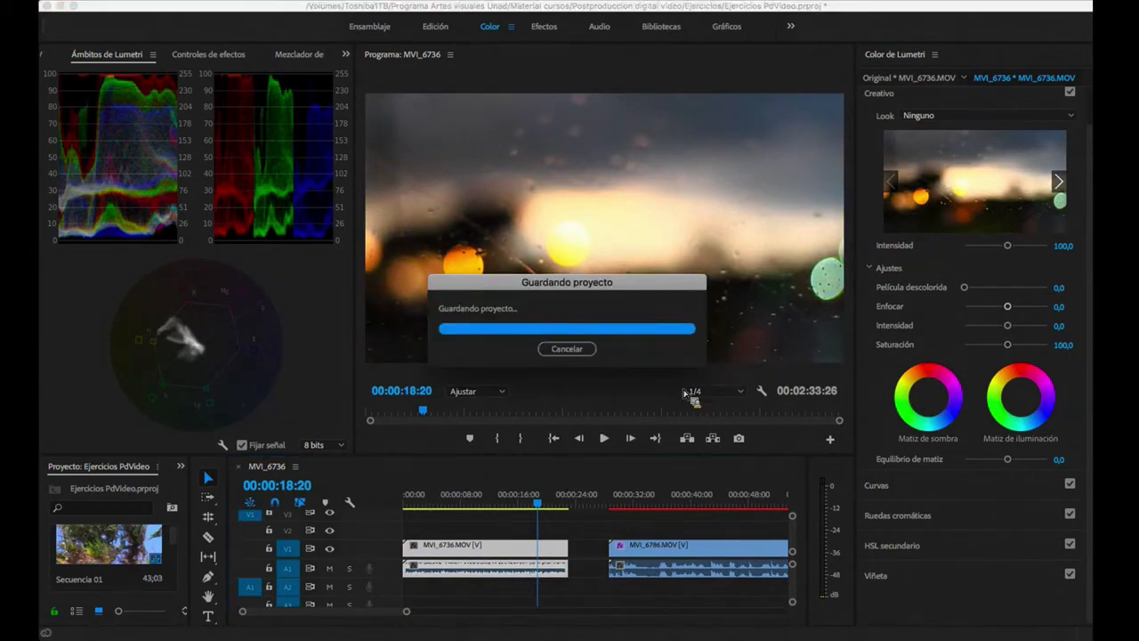
# Step: Compare the graded MVI_6786 clip with MVI_6736 by viewing frames of both in the program preview
pyautogui.click(660, 546)
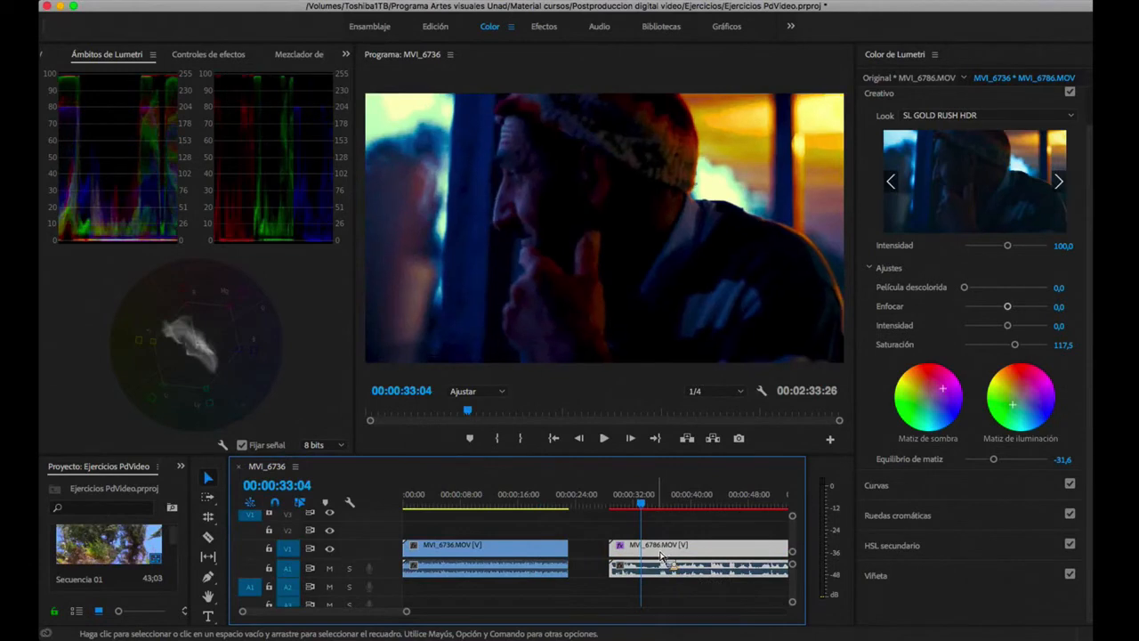
pyautogui.click(504, 503)
pyautogui.click(518, 546)
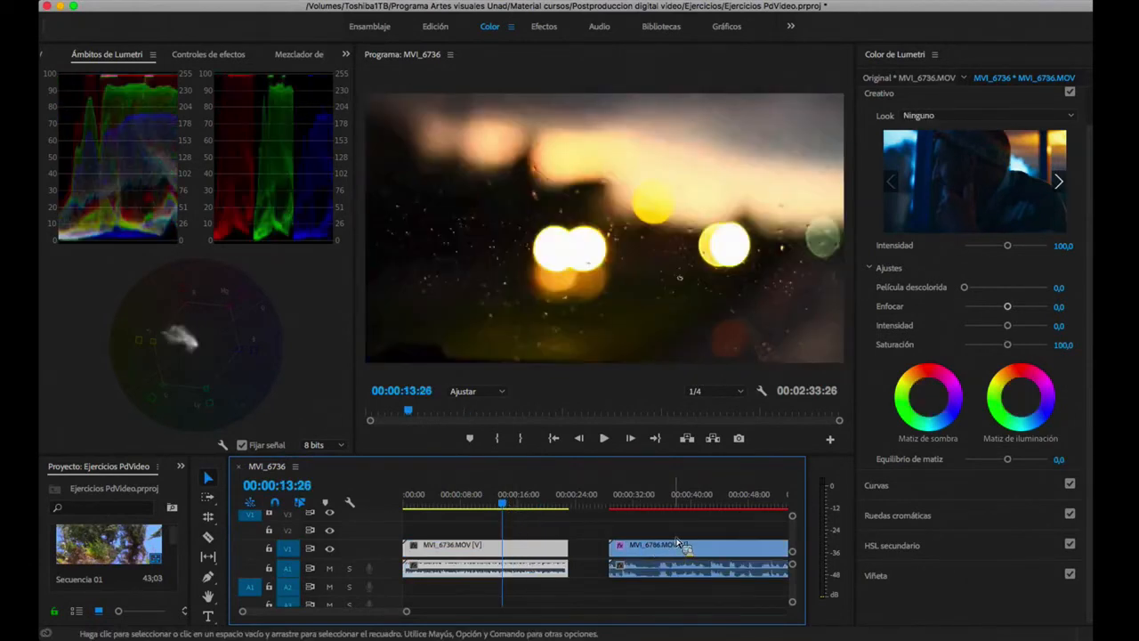
pyautogui.click(527, 503)
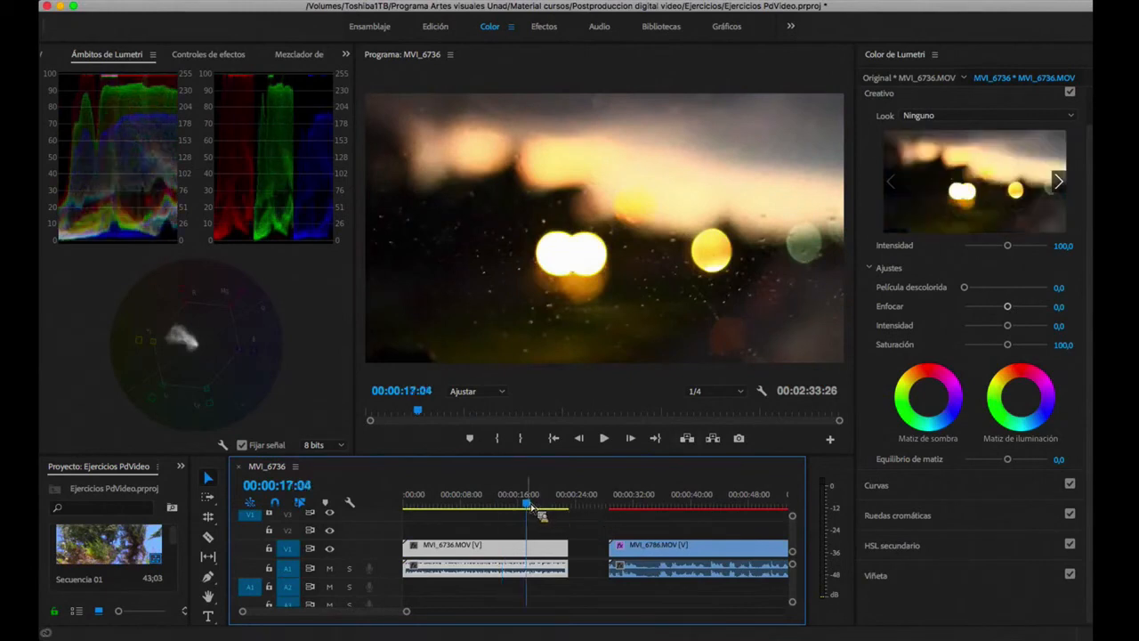
# Step: At 00:00:06:04 in MVI_6736, tint the shadows toward blue and the highlights toward red, with Tint Balance 31.6
pyautogui.click(471, 506)
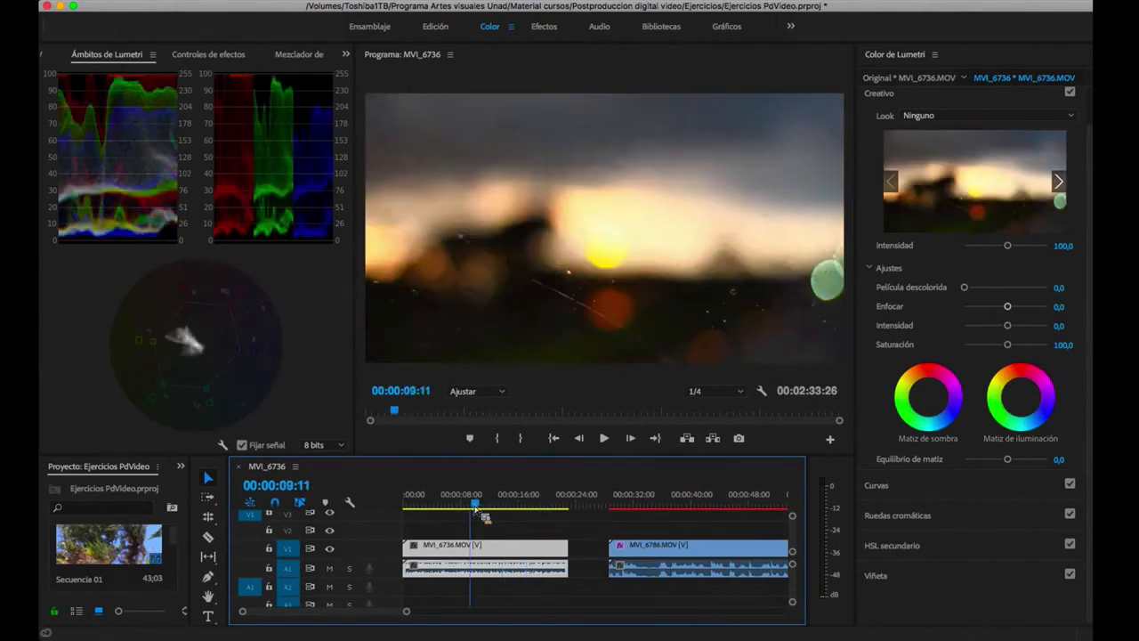
pyautogui.moveTo(474, 506); pyautogui.dragTo(453, 512)
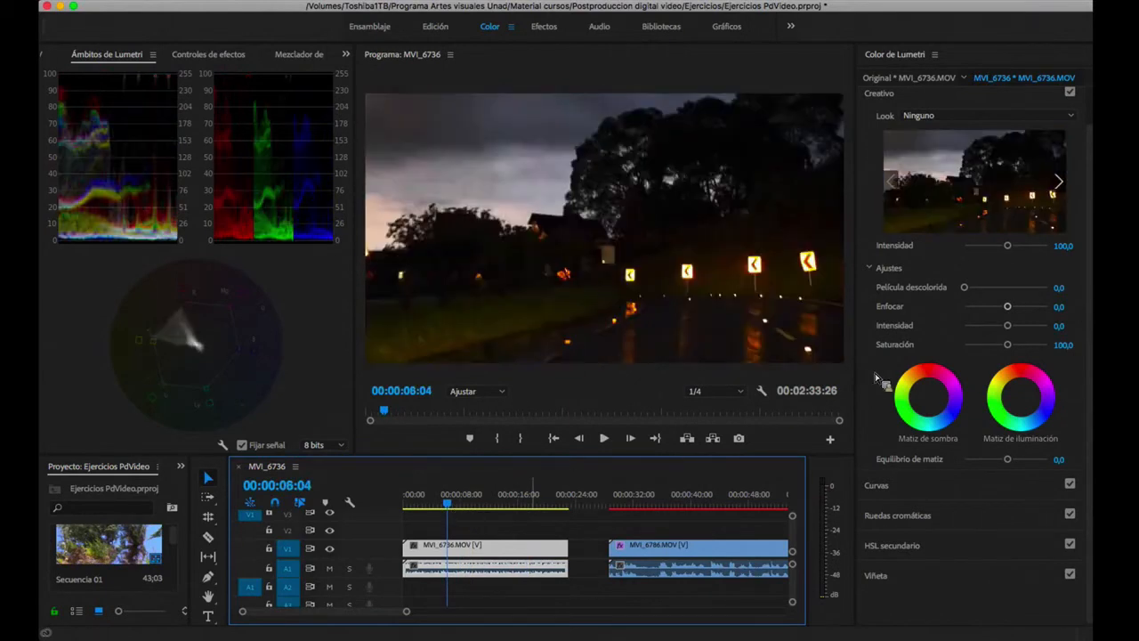
pyautogui.moveTo(933, 401); pyautogui.dragTo(938, 406)
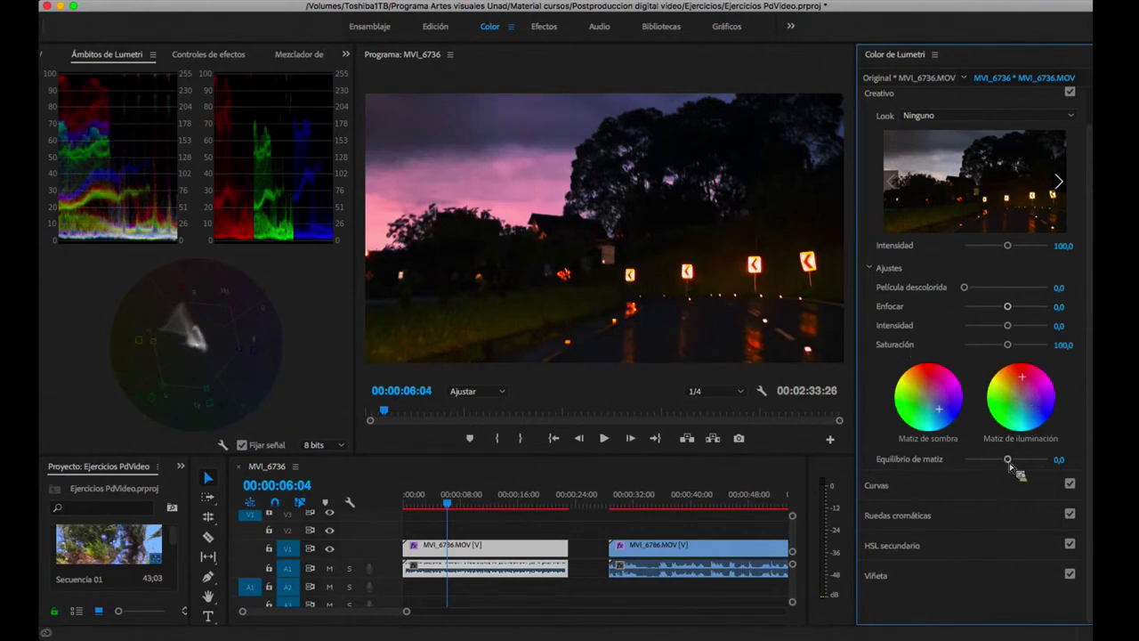
pyautogui.moveTo(1009, 463); pyautogui.dragTo(1020, 463)
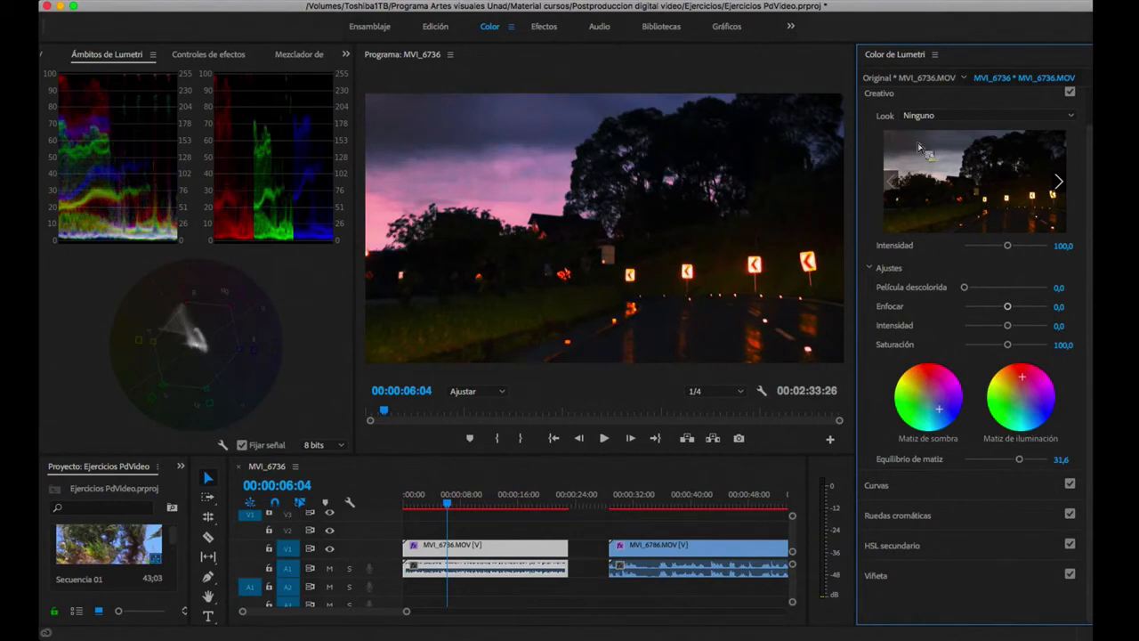
# Step: Expand the Curves settings for MVI_6736 and review the RGB and hue/saturation curves
pyautogui.click(890, 95)
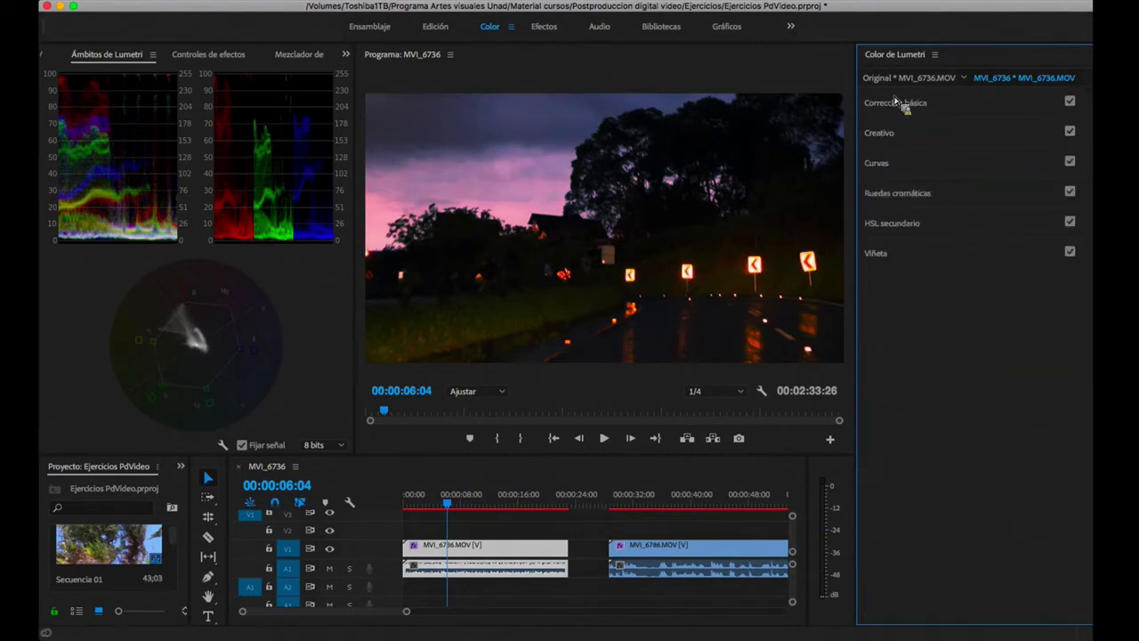
pyautogui.click(899, 134)
pyautogui.click(900, 142)
pyautogui.click(880, 166)
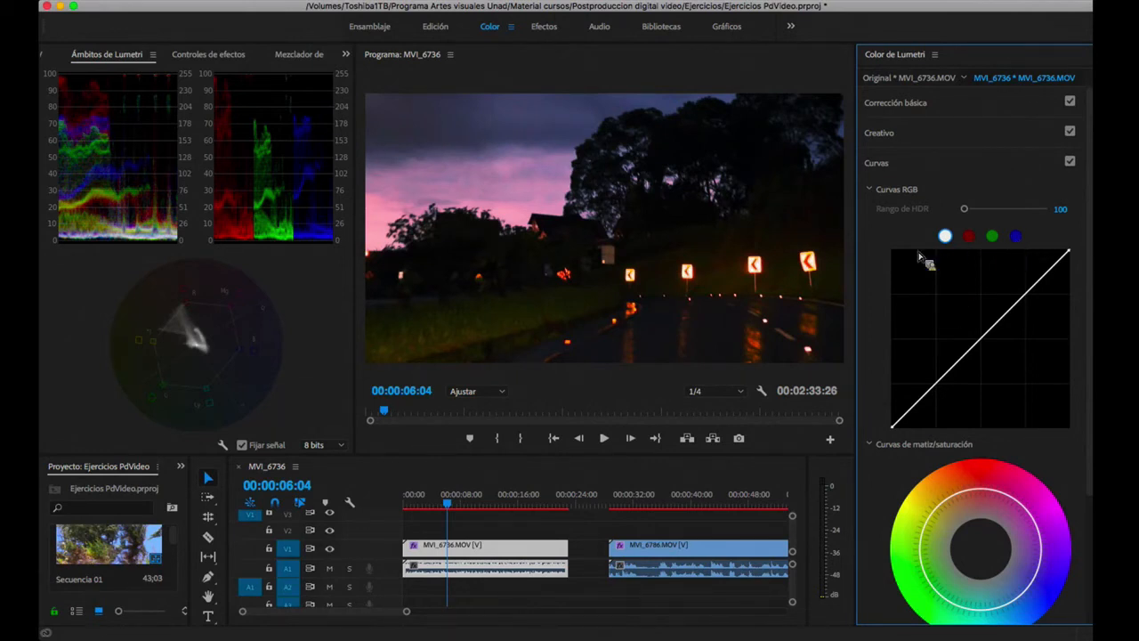
pyautogui.scroll(-3, 890, 356)
pyautogui.scroll(3, 885, 358)
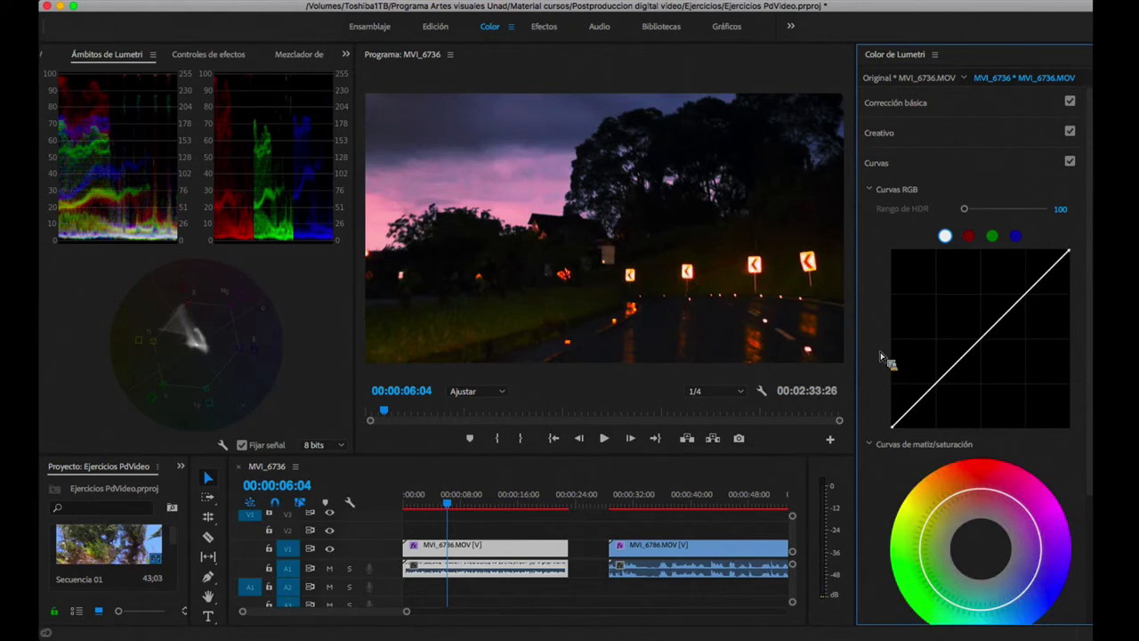
# Step: Pull the blue channel's RGB curve below the diagonal with one point in the highlights and one in the shadows
pyautogui.click(968, 236)
pyautogui.click(990, 237)
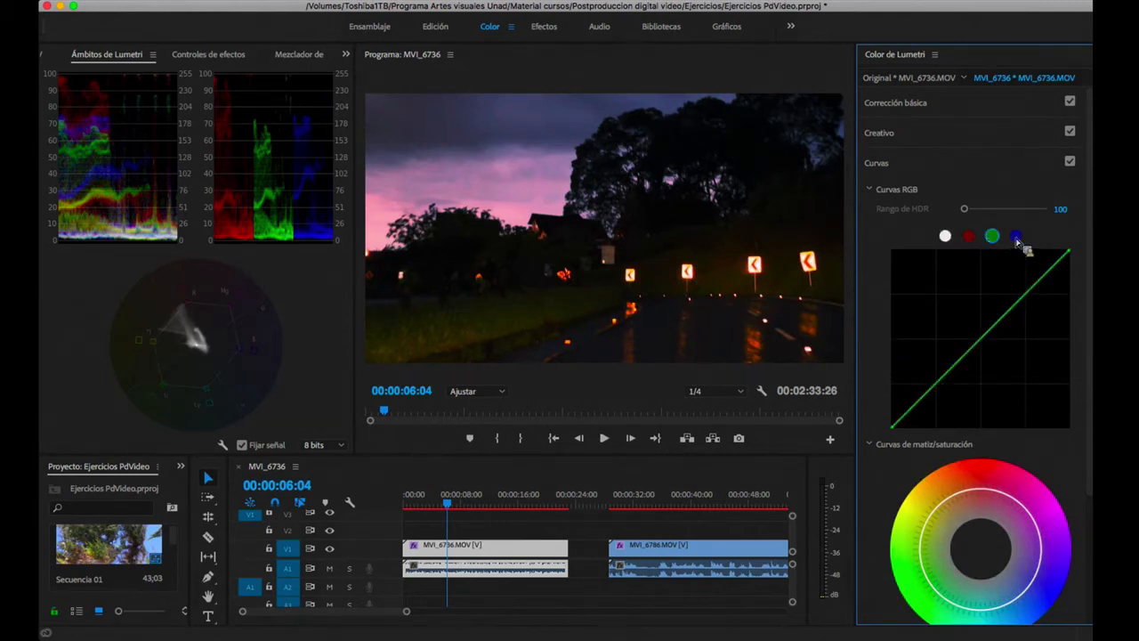
pyautogui.click(968, 236)
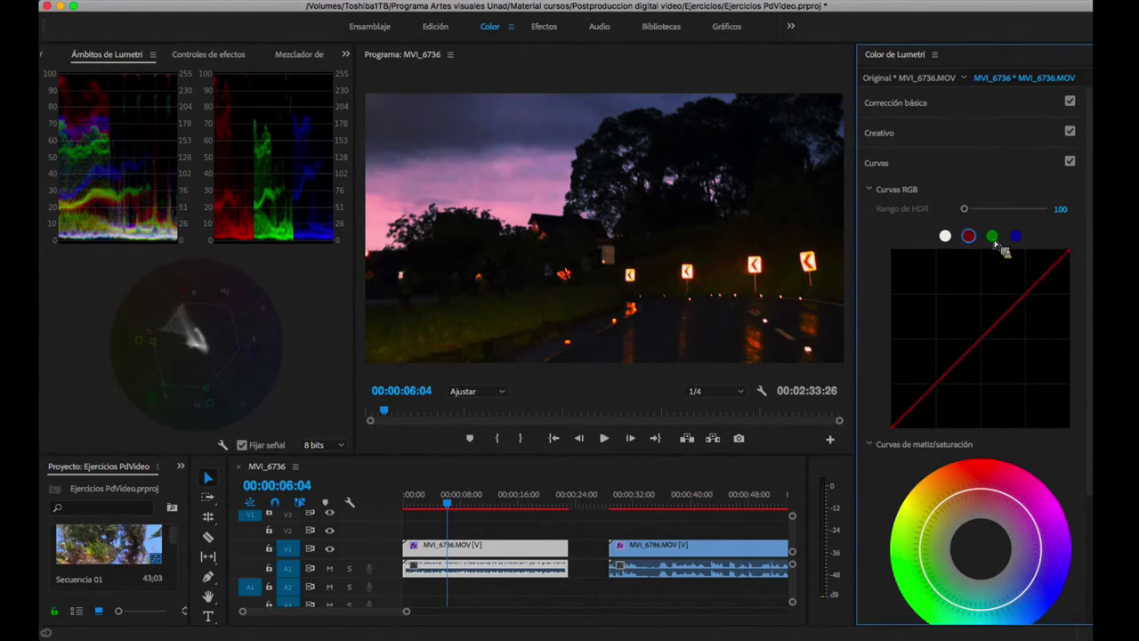
pyautogui.click(1015, 236)
pyautogui.moveTo(1001, 341); pyautogui.dragTo(1032, 323)
pyautogui.moveTo(968, 379); pyautogui.dragTo(943, 379)
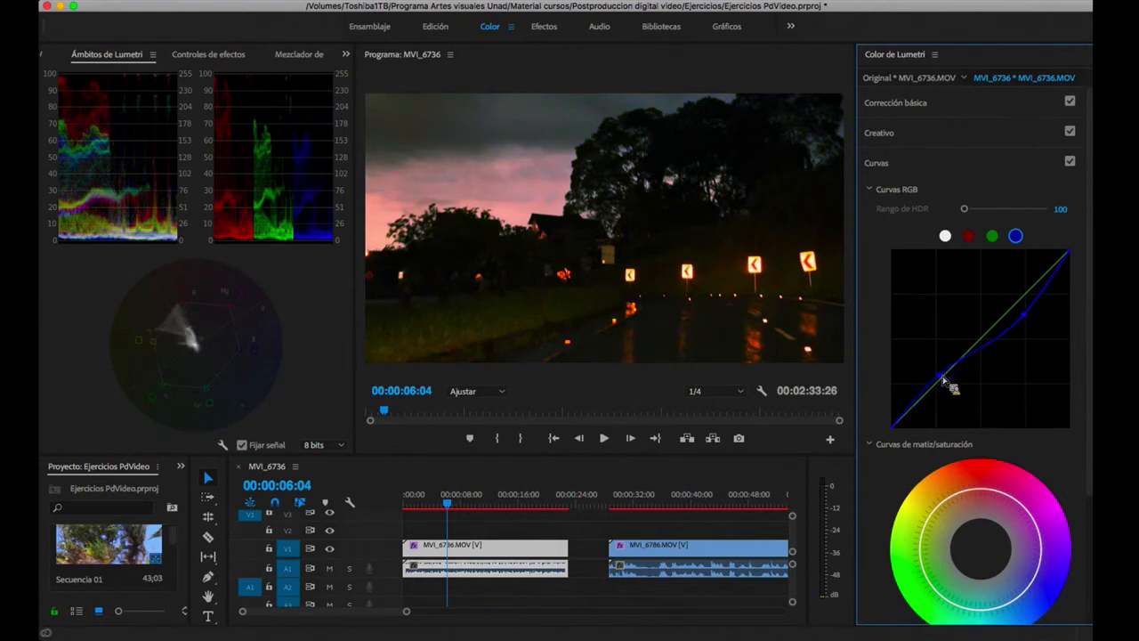
pyautogui.moveTo(944, 381); pyautogui.dragTo(964, 393)
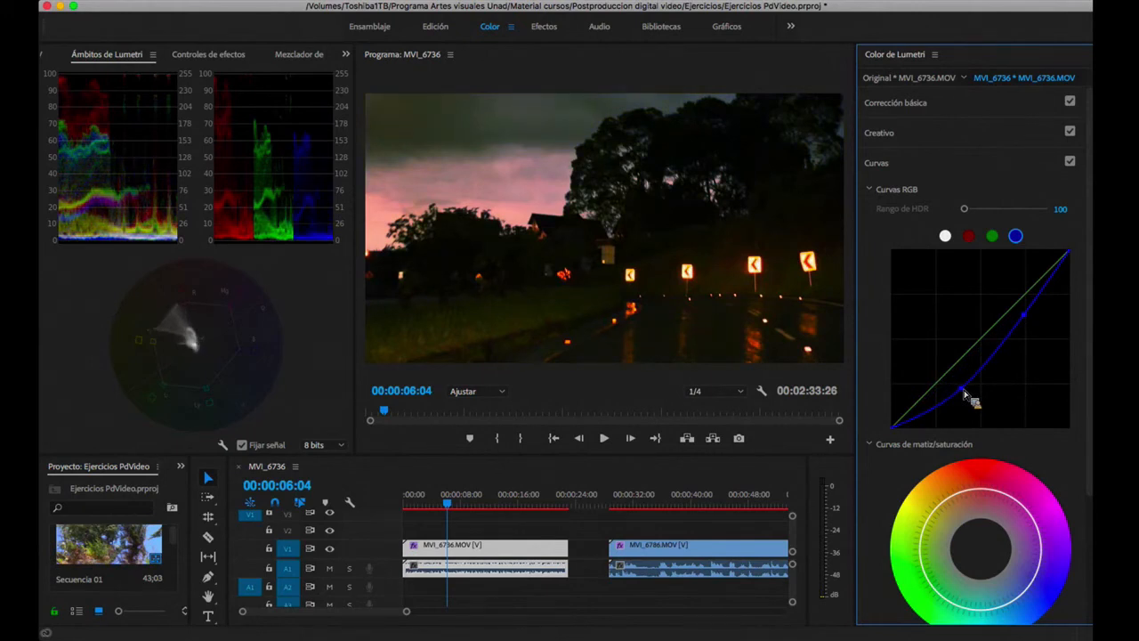
# Step: Raise the upper midtones of the white master RGB curve for MVI_6736 with a single point above the diagonal
pyautogui.click(946, 236)
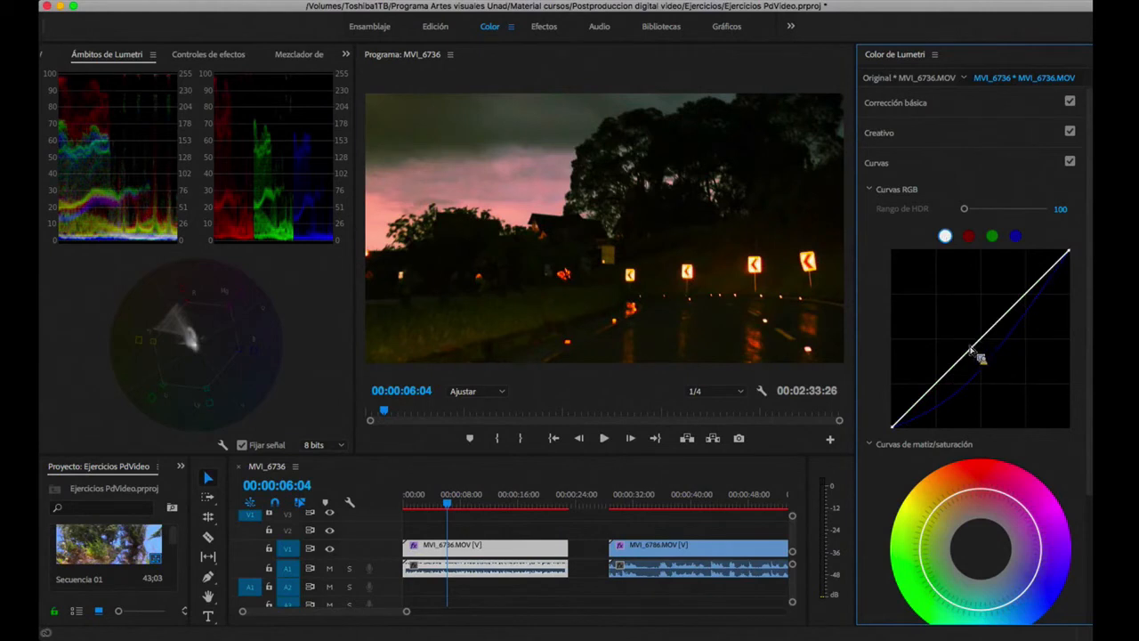
pyautogui.moveTo(974, 345); pyautogui.dragTo(999, 304)
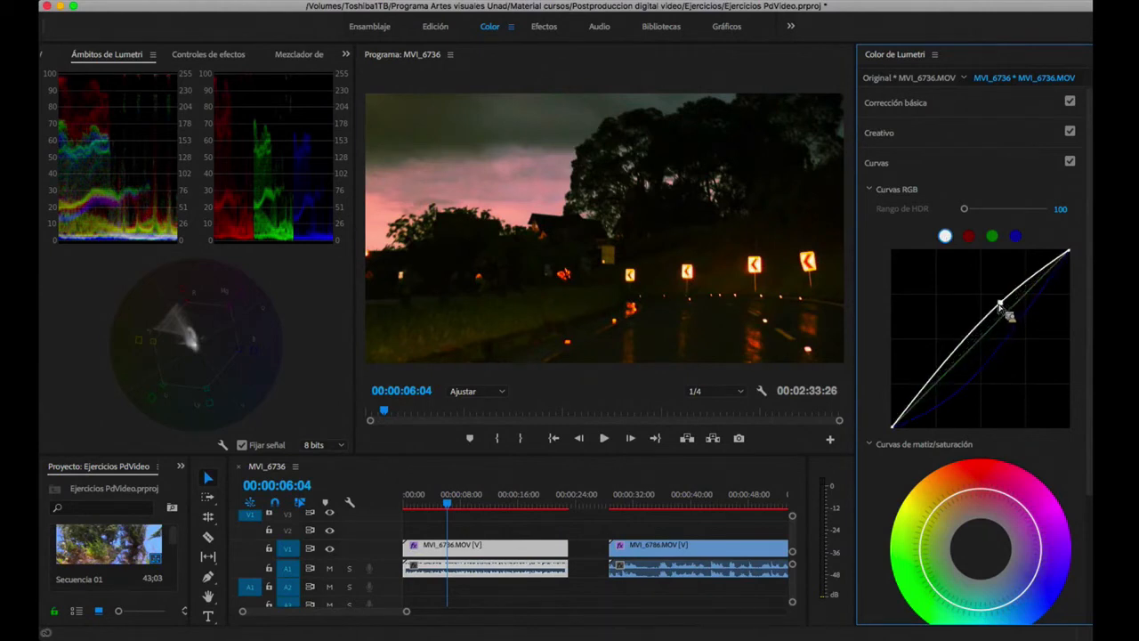
# Step: Add a second point in the shadows of MVI_6736's white master RGB curve and position it slightly above the diagonal
pyautogui.click(928, 380)
pyautogui.moveTo(932, 385); pyautogui.dragTo(948, 398)
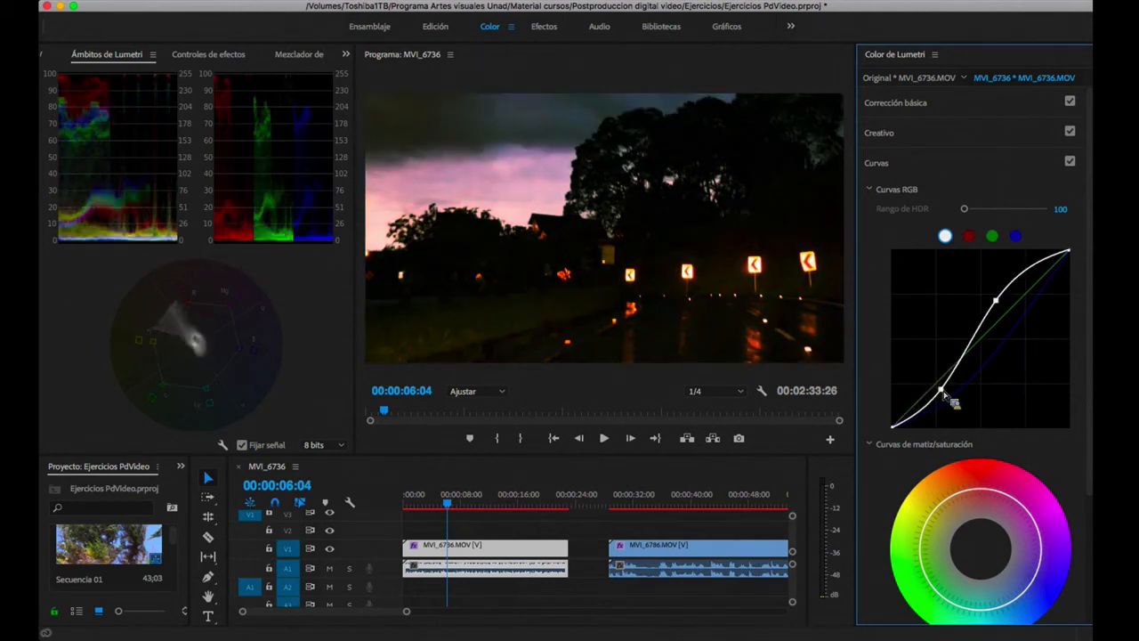
pyautogui.moveTo(945, 395); pyautogui.dragTo(942, 379)
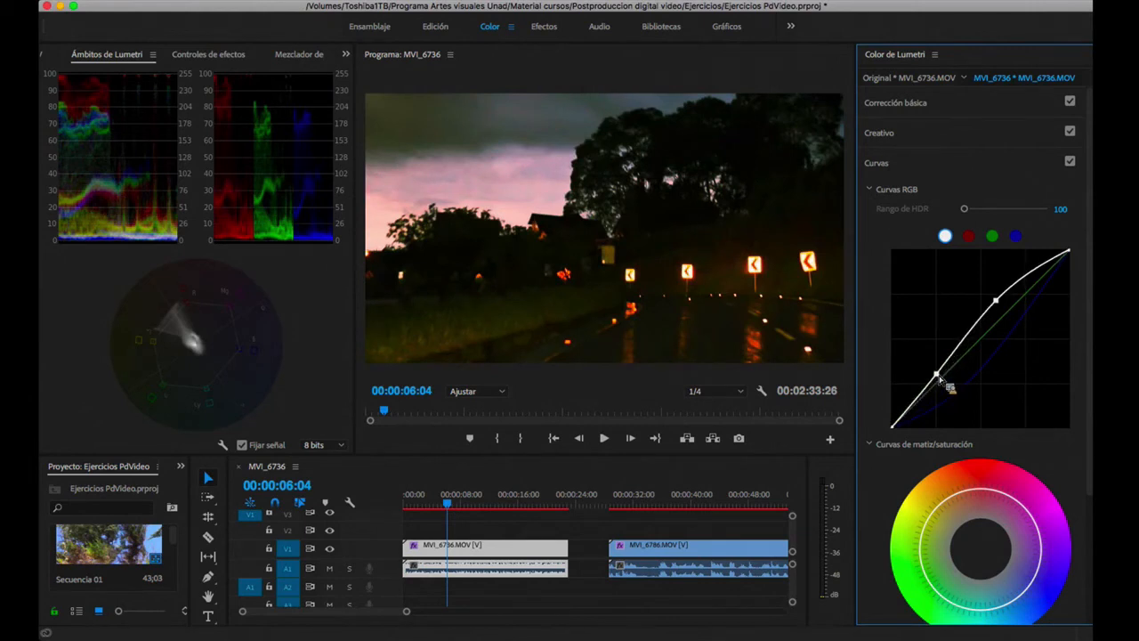
pyautogui.scroll(-5, 872, 379)
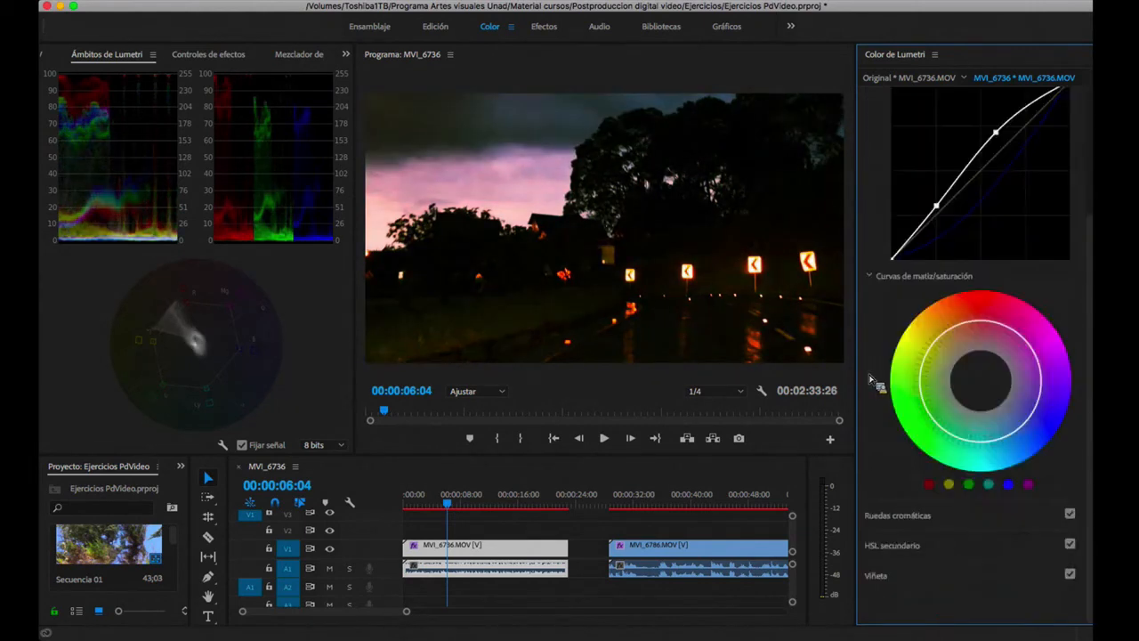
pyautogui.scroll(5, 873, 381)
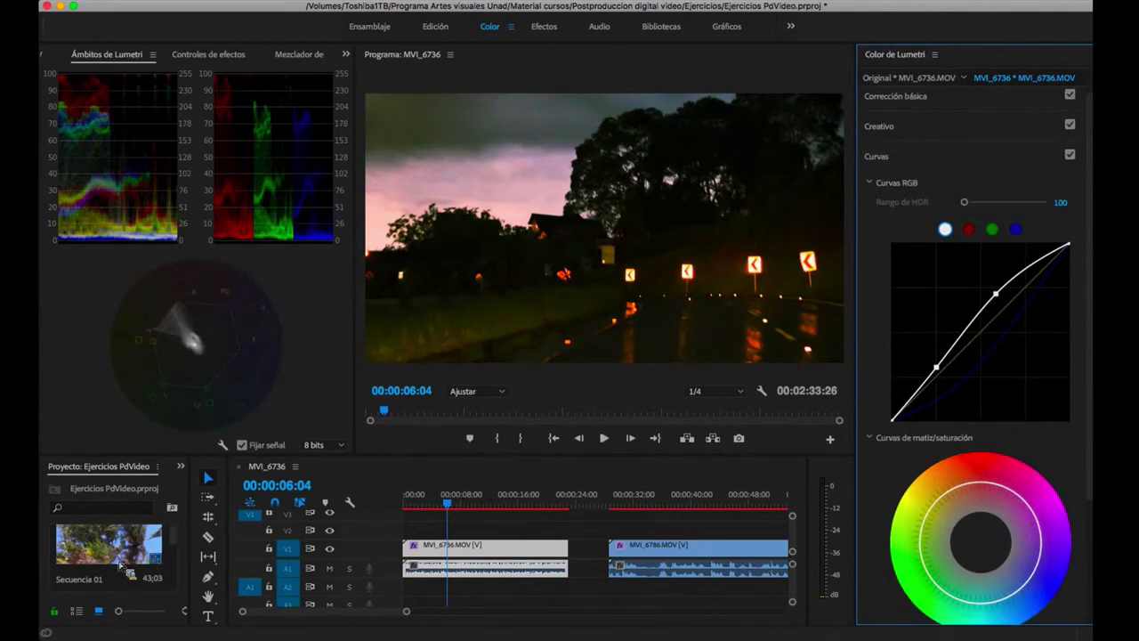
# Step: Place MVI_6709.MOV on track V1 after MVI_6786 with a small gap, and move the playhead into it at 00:02:47:10
pyautogui.scroll(-2, 125, 563)
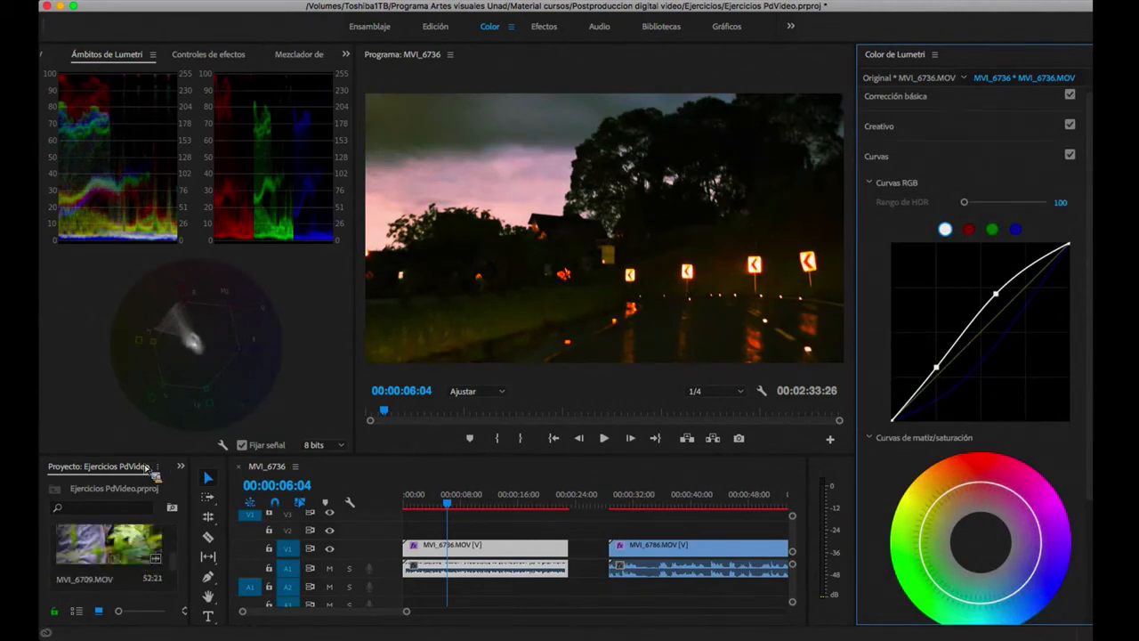
pyautogui.click(110, 550)
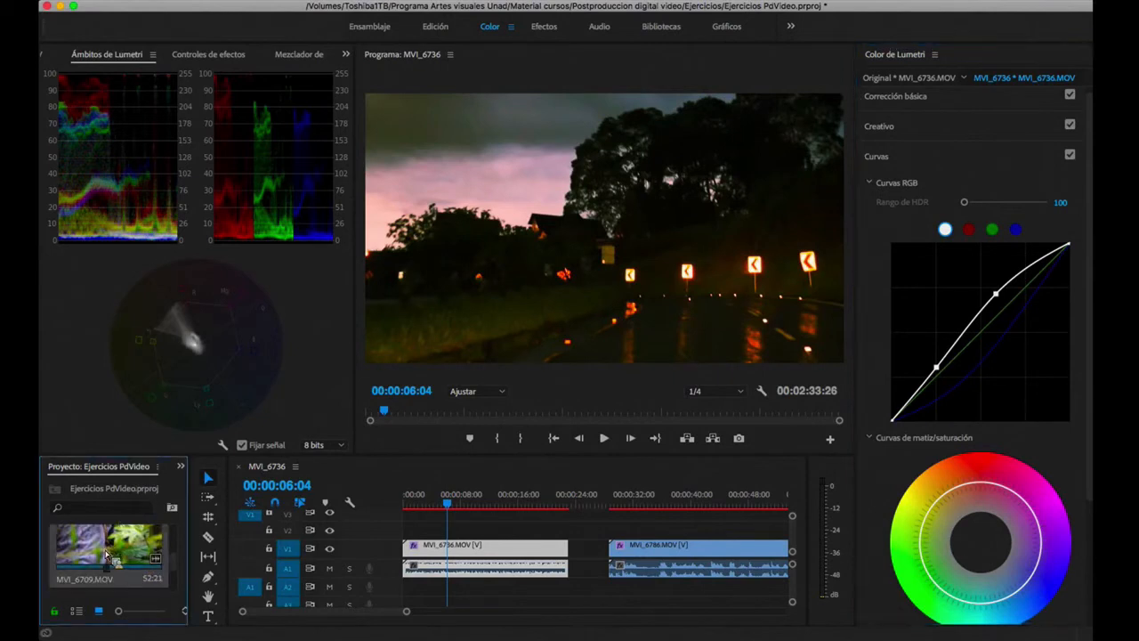
pyautogui.scroll(-5, 512, 569)
pyautogui.scroll(-4, 514, 565)
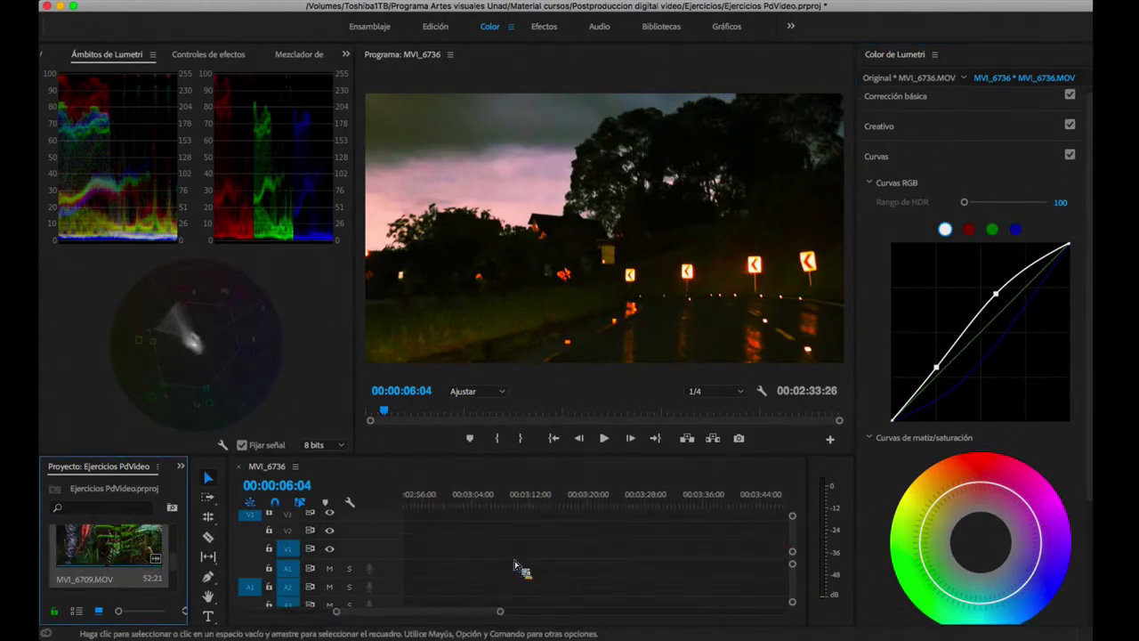
pyautogui.moveTo(338, 554); pyautogui.dragTo(560, 547)
pyautogui.click(551, 505)
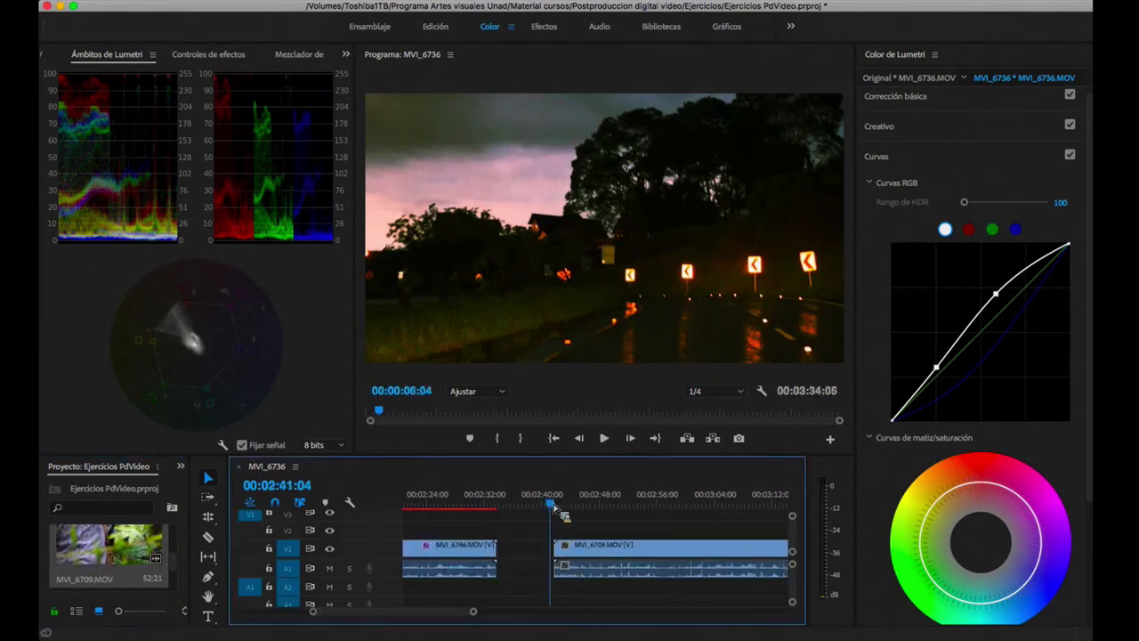
pyautogui.moveTo(551, 508); pyautogui.dragTo(599, 512)
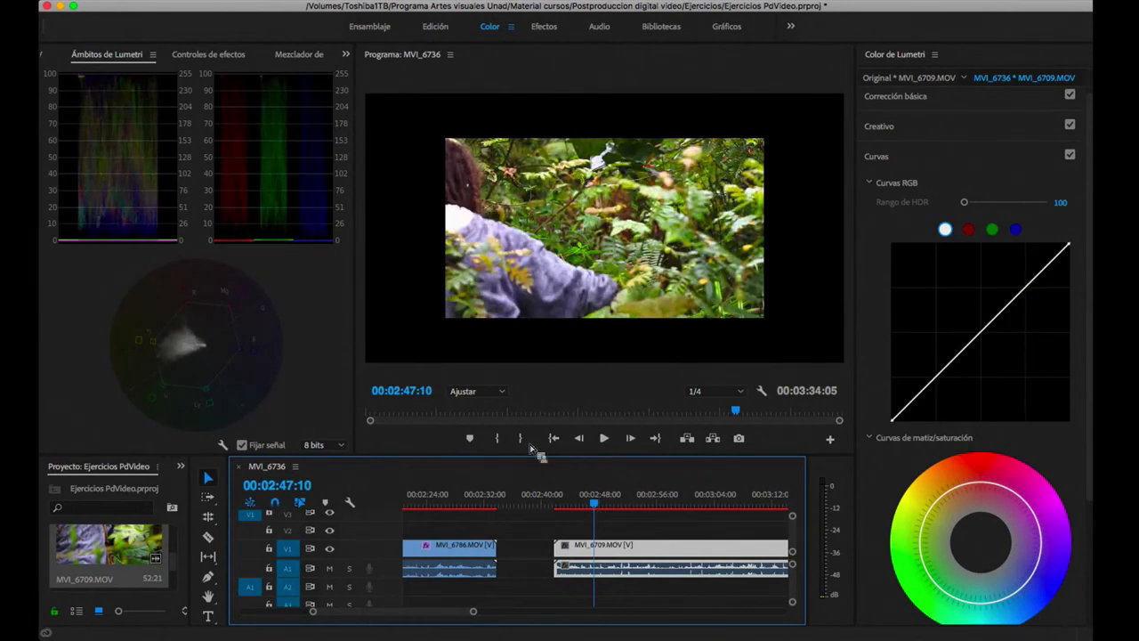
# Step: Set the scale of MVI_6709 to 149 so it fills the frame, keeping the clip selected
pyautogui.click(218, 55)
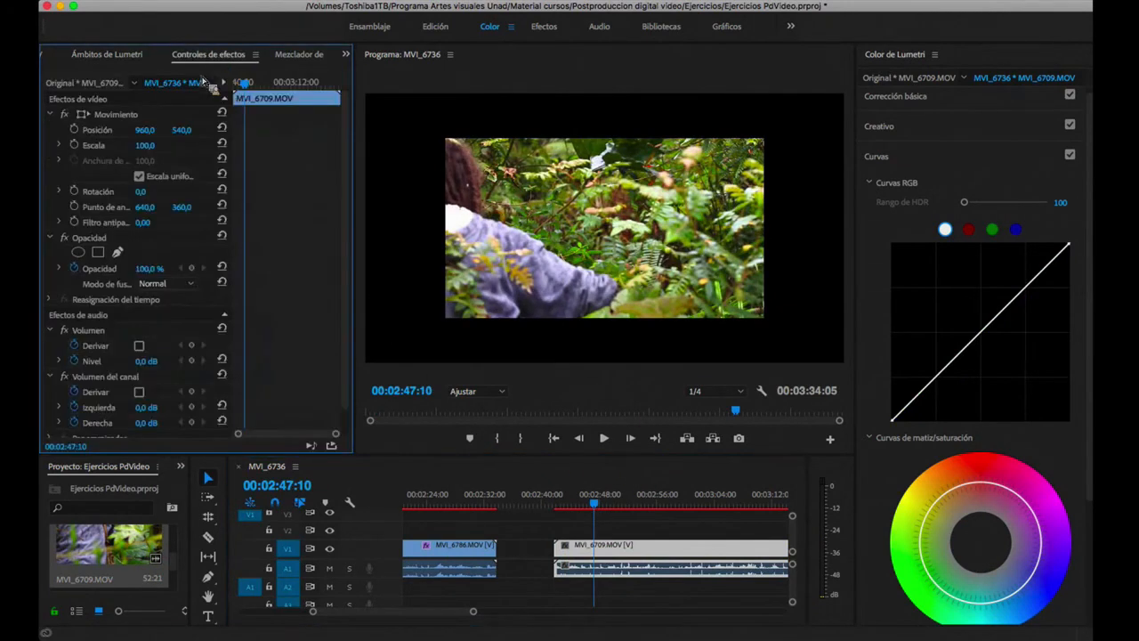
pyautogui.moveTo(146, 145); pyautogui.dragTo(153, 153)
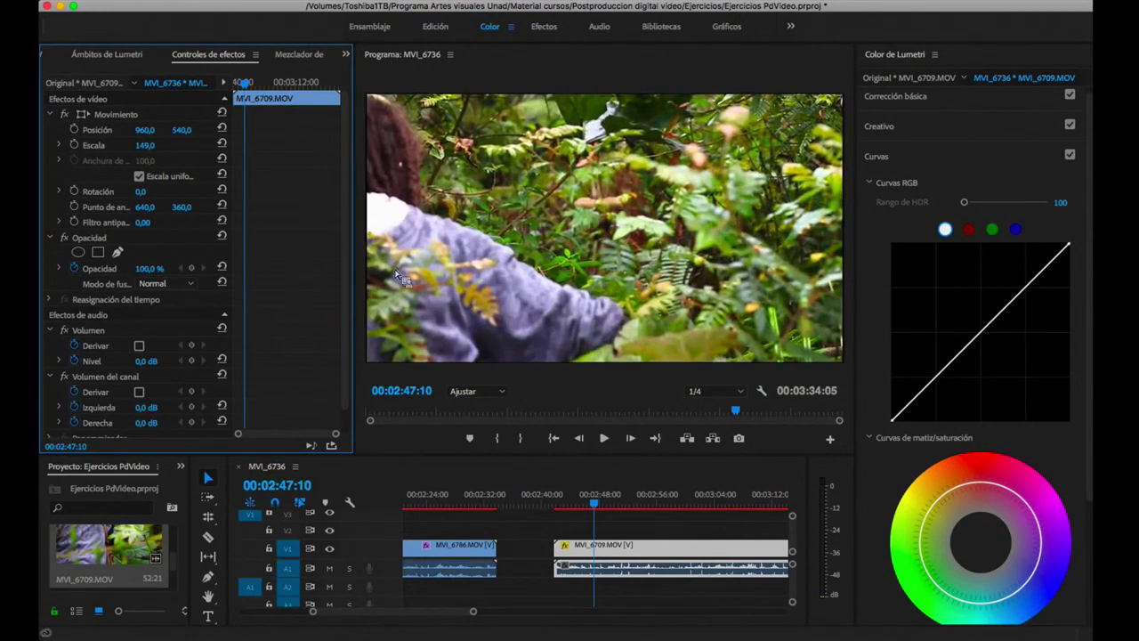
pyautogui.click(635, 543)
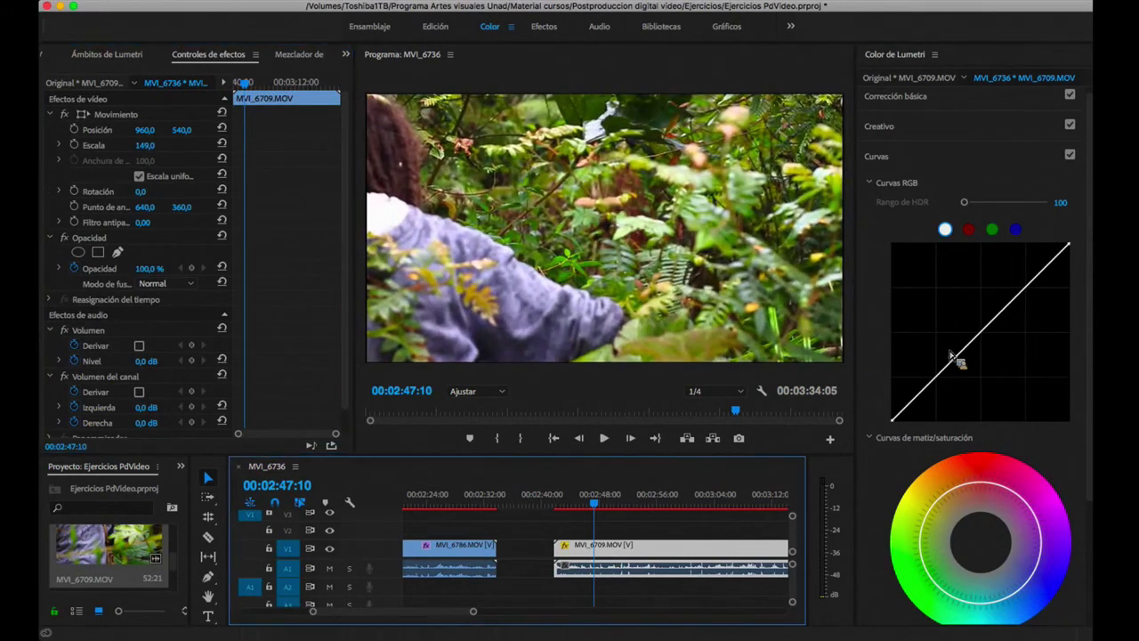
# Step: Shrink MVI_6709's hue/saturation curve slightly with a blue point, and add points at yellow-green, magenta-red, green-cyan, violet and cyan-blue
pyautogui.scroll(-3, 888, 472)
pyautogui.scroll(-1, 888, 471)
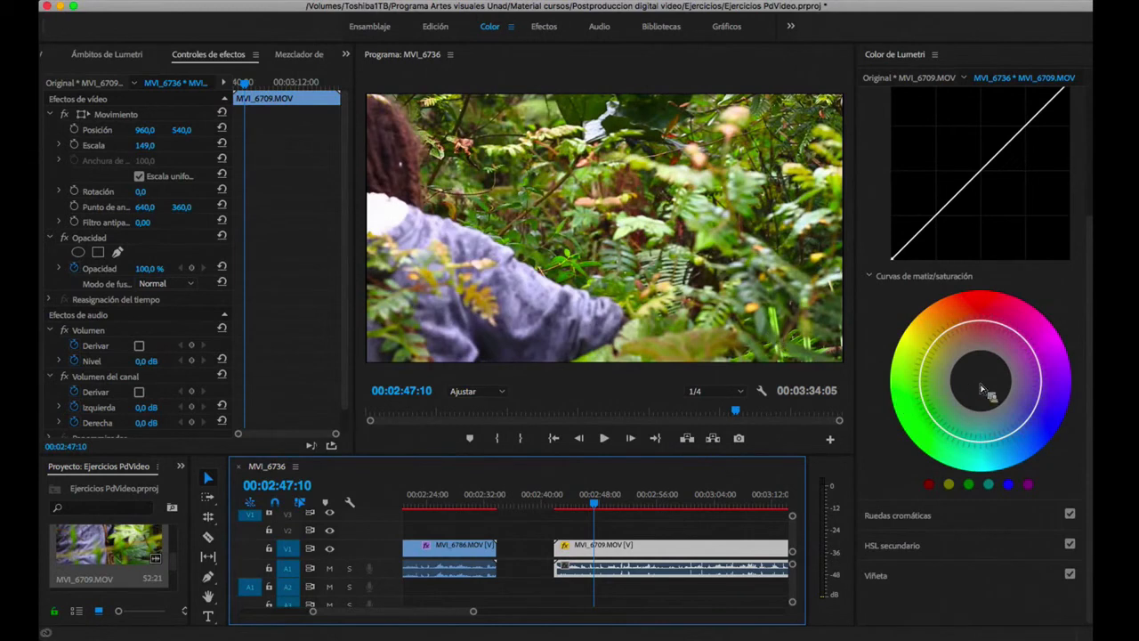
pyautogui.click(1021, 432)
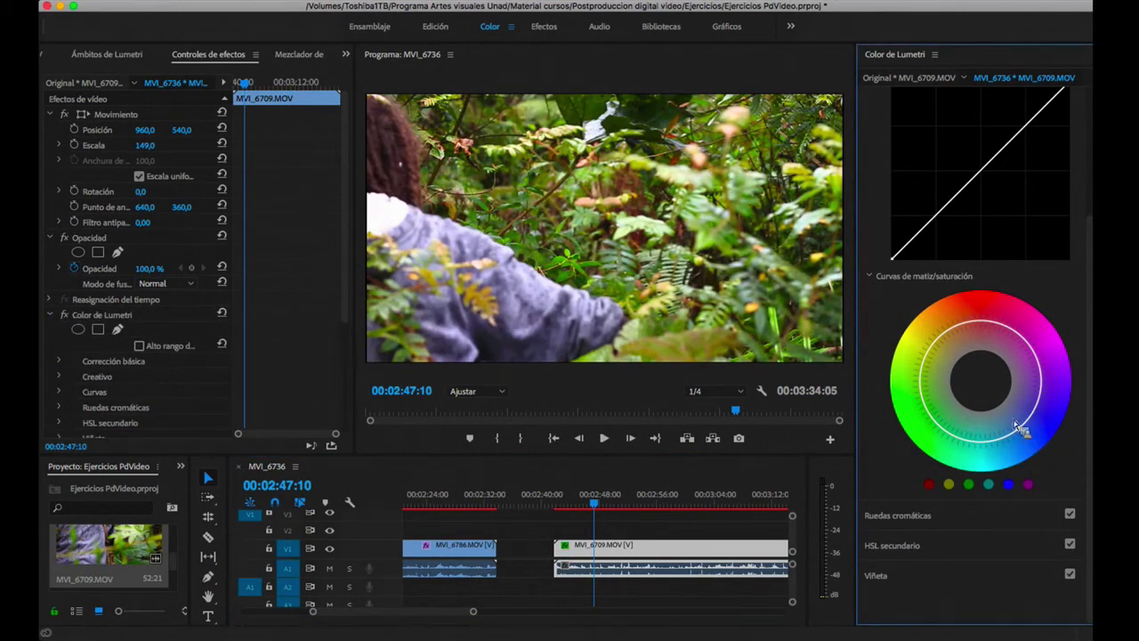
pyautogui.moveTo(1021, 430); pyautogui.dragTo(1021, 424)
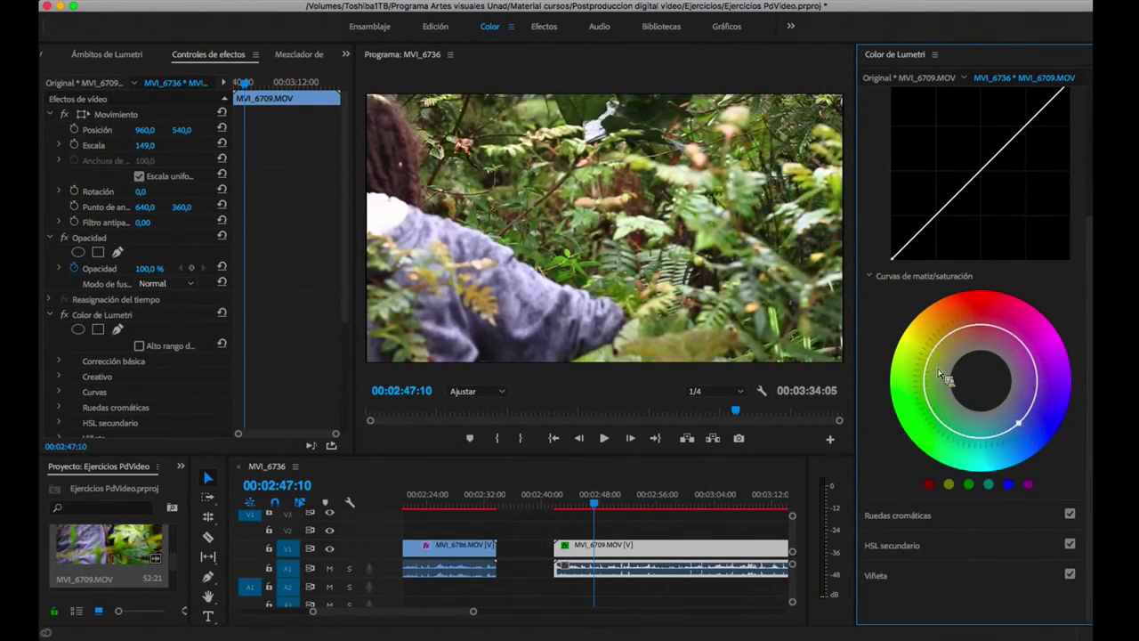
pyautogui.click(924, 369)
pyautogui.click(1001, 328)
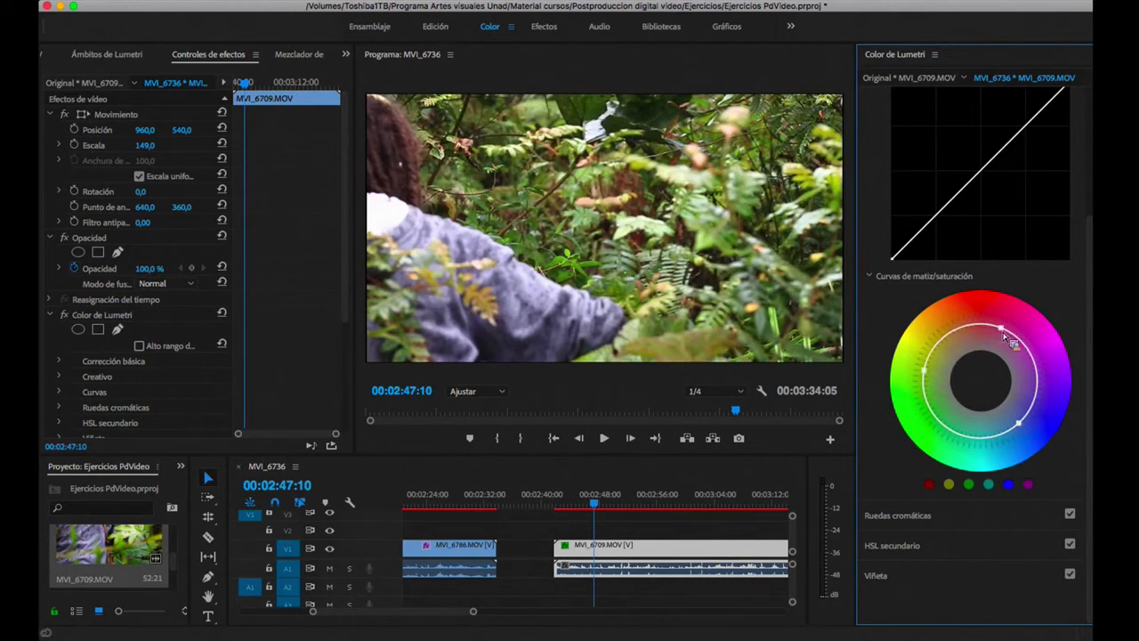
pyautogui.click(957, 433)
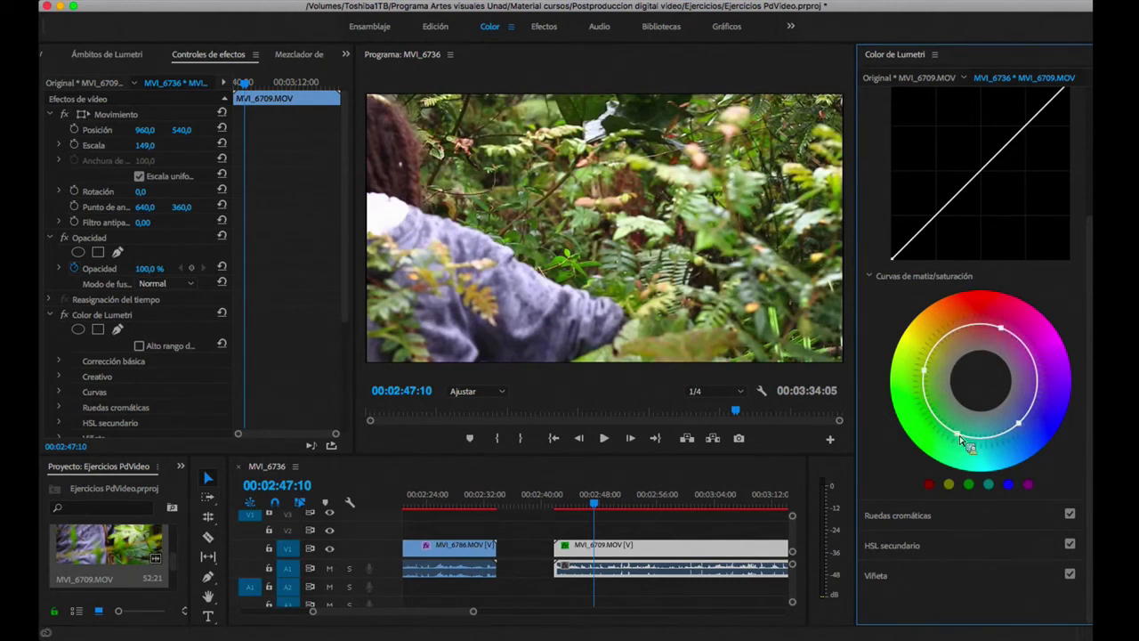
pyautogui.click(1037, 383)
pyautogui.click(1004, 432)
# Step: Try desaturating the blue and cyan hues by pulling their points to the wheel's centre, and compare with Curves switched off
pyautogui.moveTo(1020, 426); pyautogui.dragTo(1010, 382)
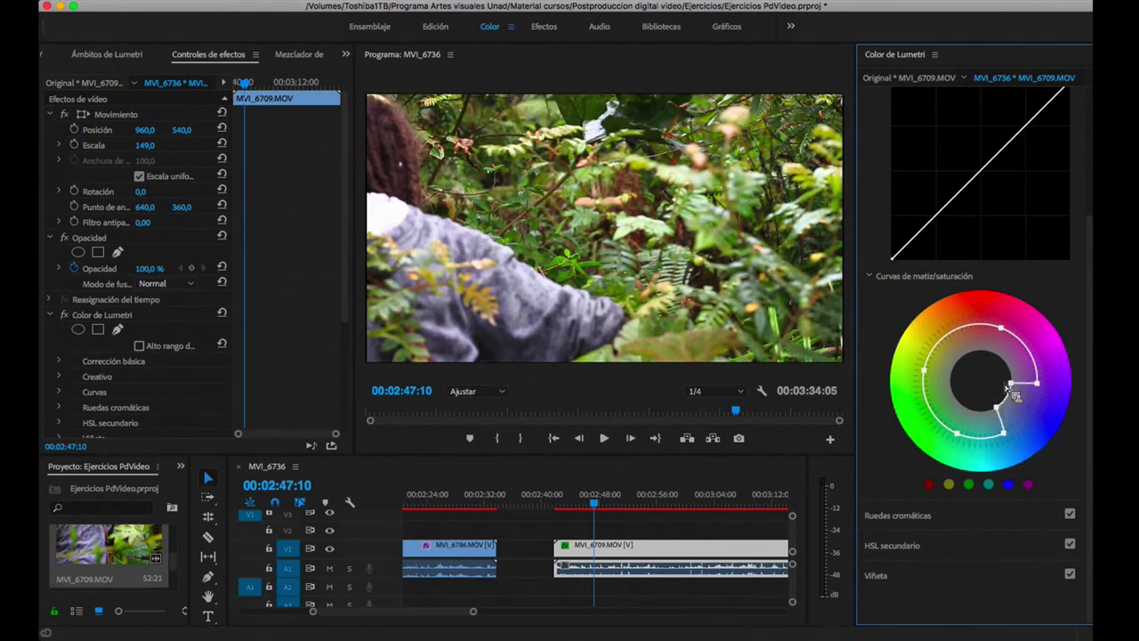
pyautogui.moveTo(1007, 438); pyautogui.dragTo(973, 412)
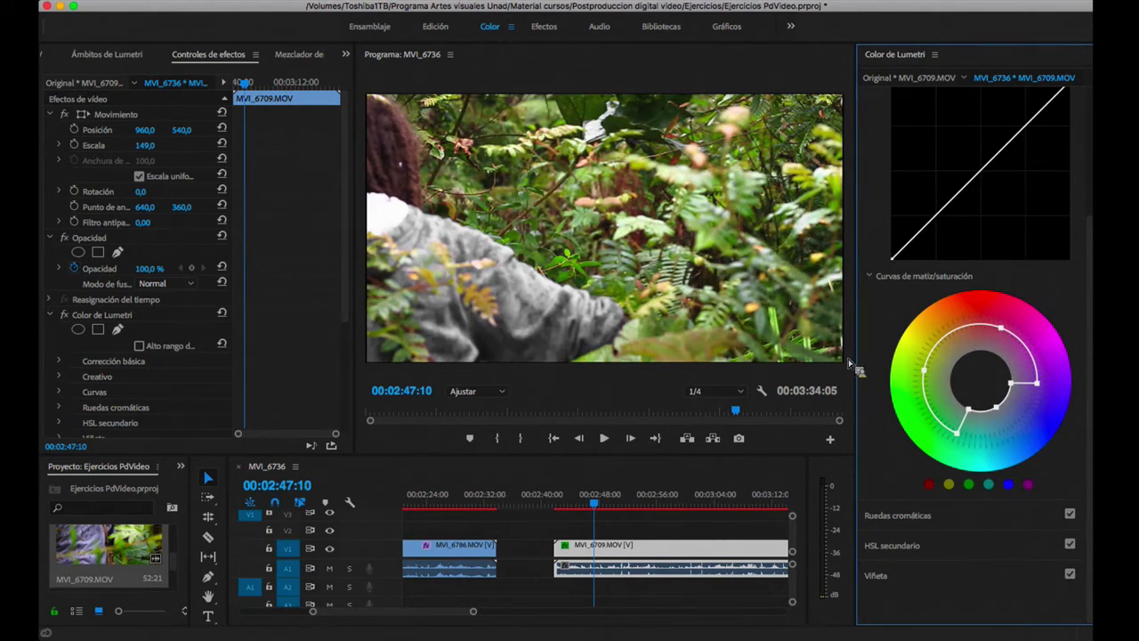
pyautogui.scroll(3, 885, 336)
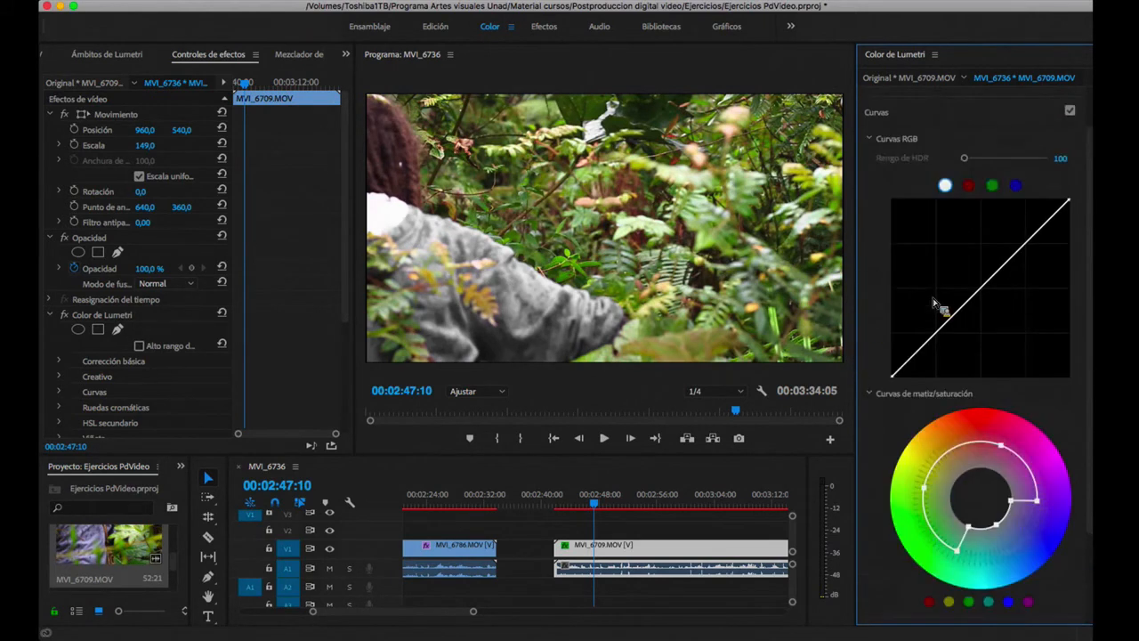
pyautogui.click(1070, 111)
pyautogui.click(1072, 114)
pyautogui.click(1071, 114)
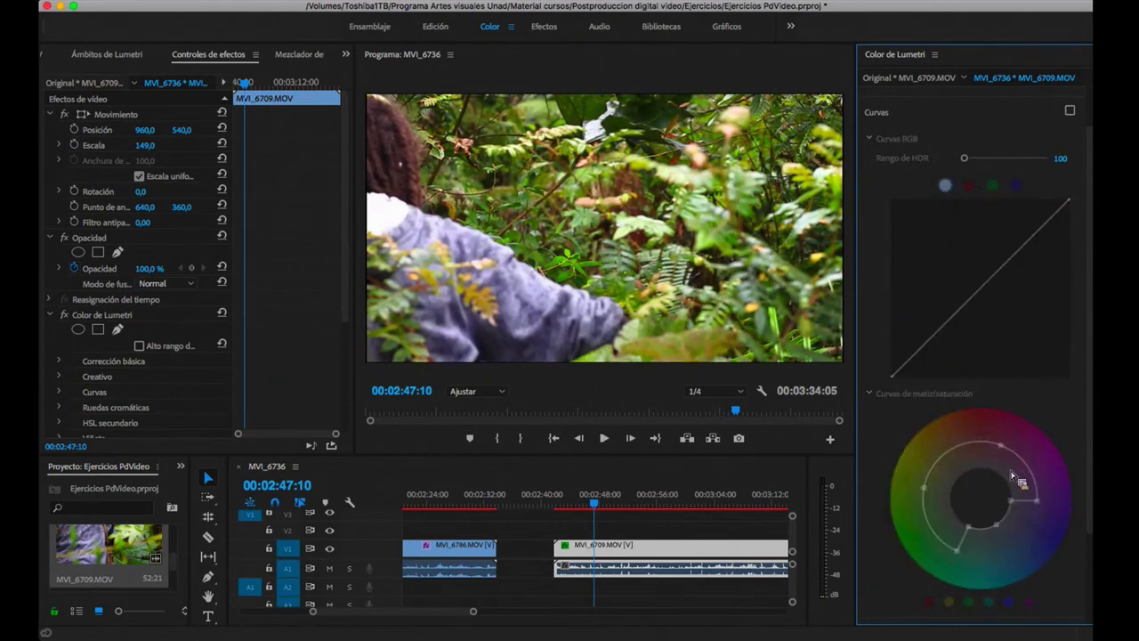
# Step: Undo the Curves toggling and the blue and cyan desaturation, back to the near-circular hue/saturation curve
pyautogui.press('super+z')
pyautogui.press('super+z')
pyautogui.press('super+z')
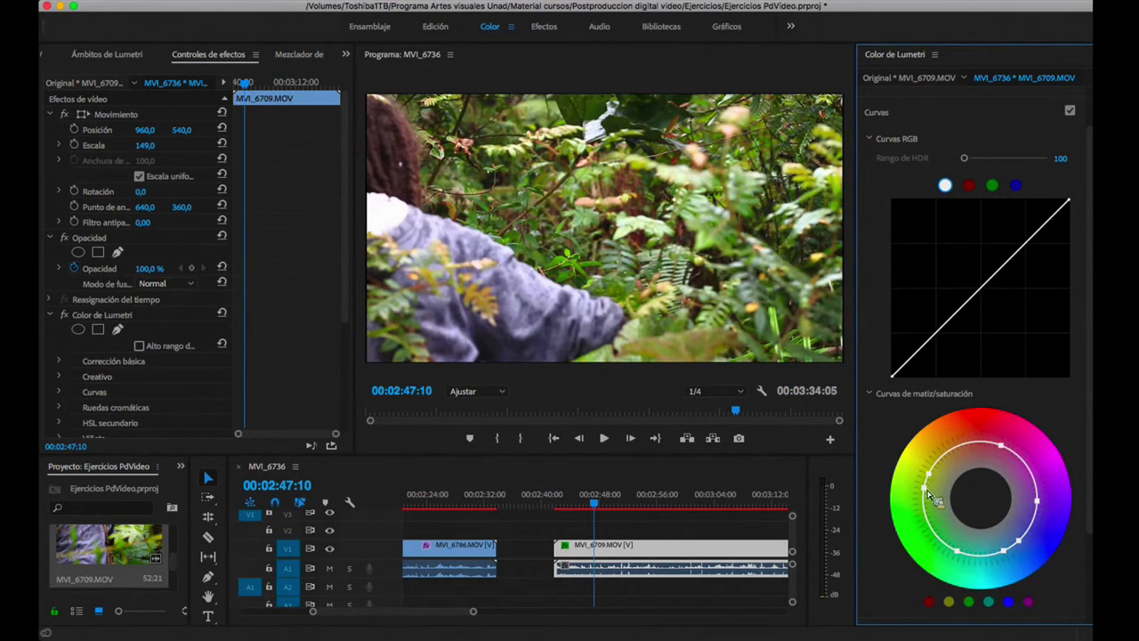
# Step: Pull the green, yellow and red portions of the hue/saturation curve to the wheel's centre, and push the blue and cyan points outward
pyautogui.moveTo(949, 500); pyautogui.dragTo(958, 498)
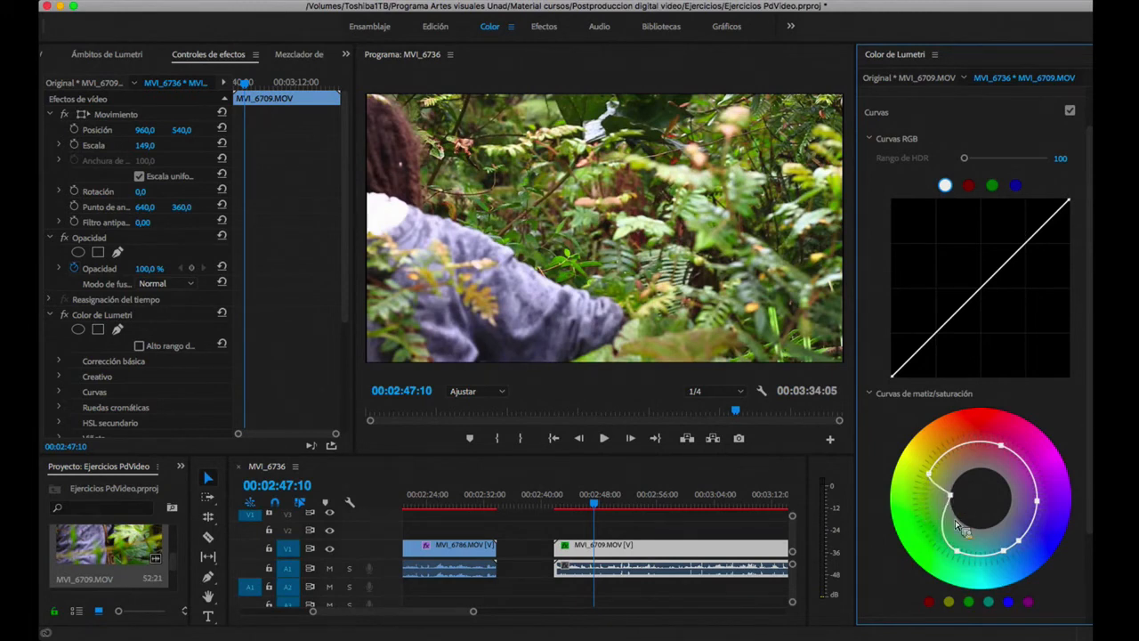
pyautogui.moveTo(956, 553); pyautogui.dragTo(975, 523)
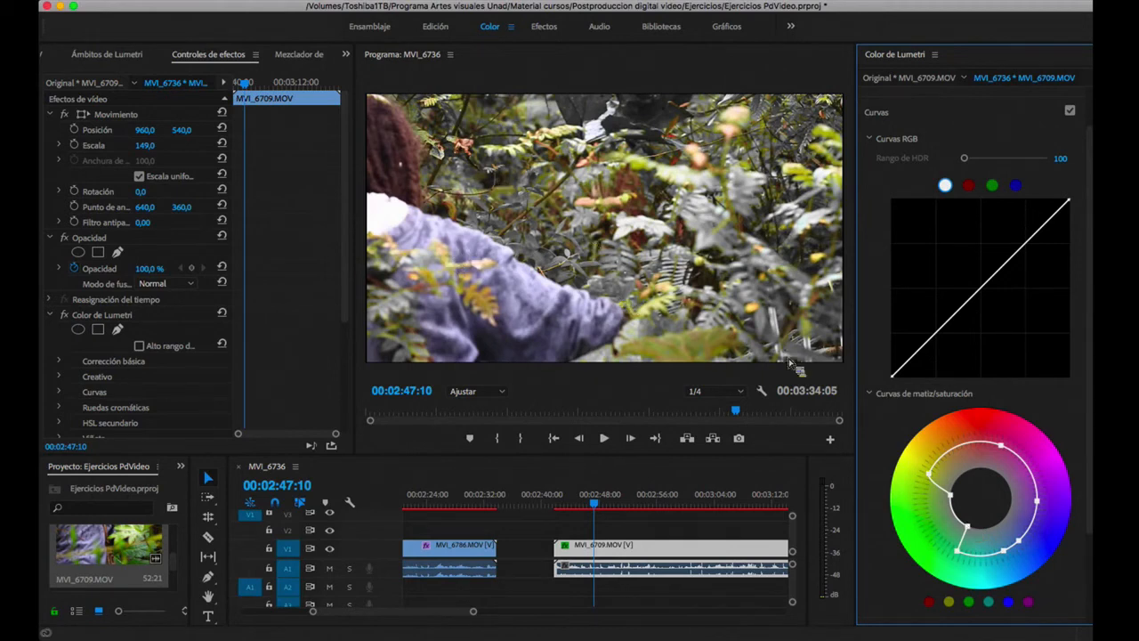
pyautogui.moveTo(929, 474); pyautogui.dragTo(986, 483)
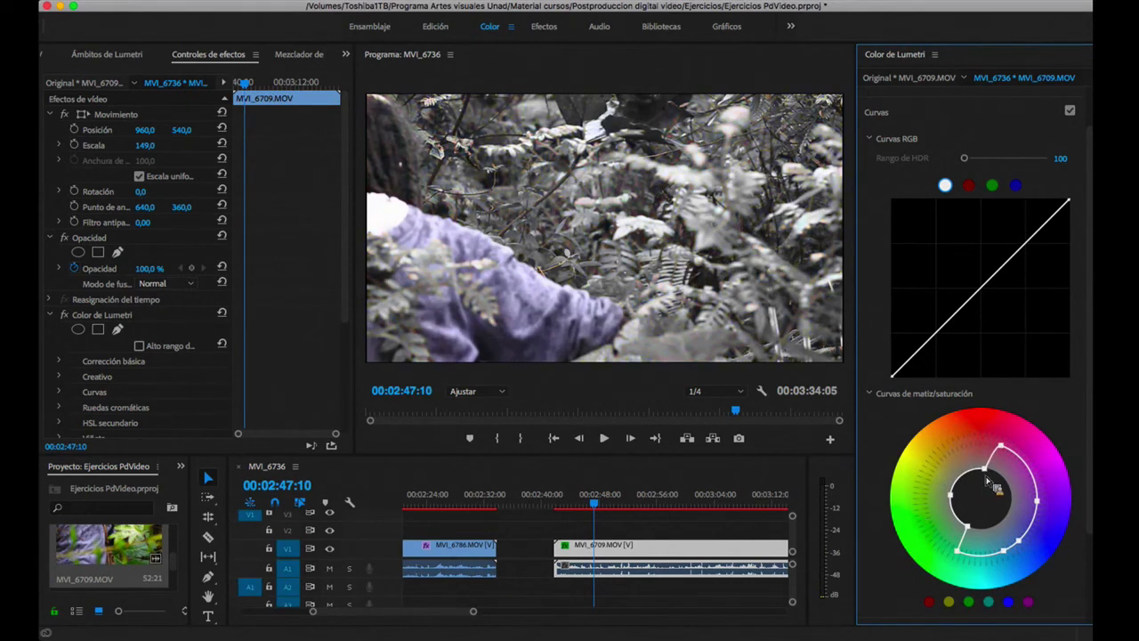
pyautogui.moveTo(1021, 543); pyautogui.dragTo(1006, 572)
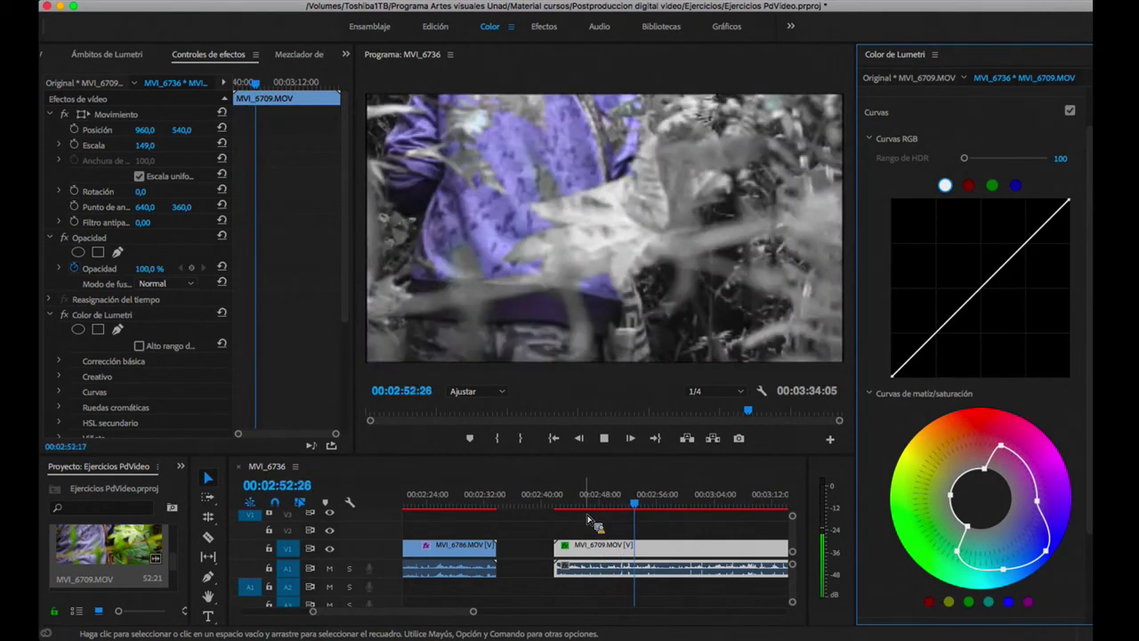
# Step: Play MVI_6709 to review the selective blue saturation, and return the playhead to 00:02:46:18
pyautogui.press('space')
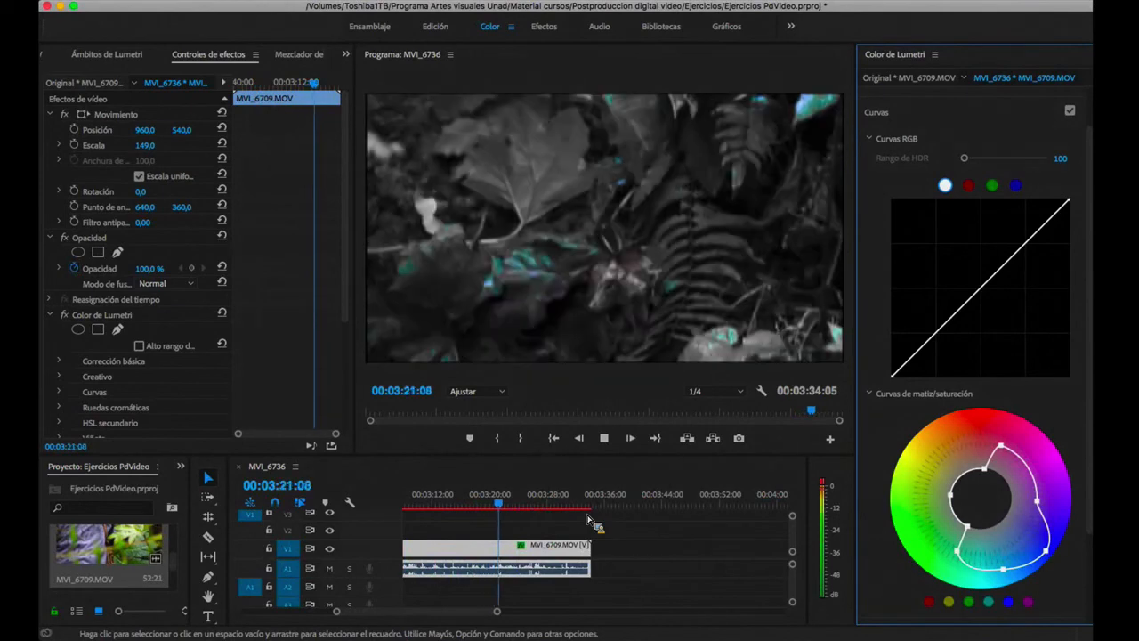
pyautogui.press('space')
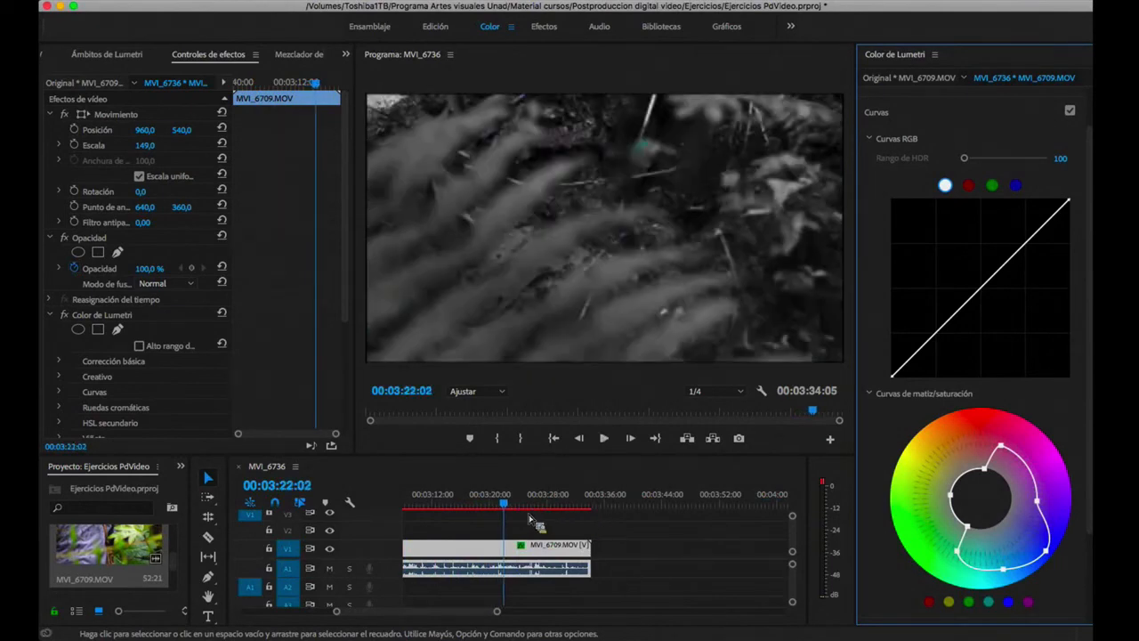
pyautogui.click(446, 504)
pyautogui.hscroll(-5, 478, 508)
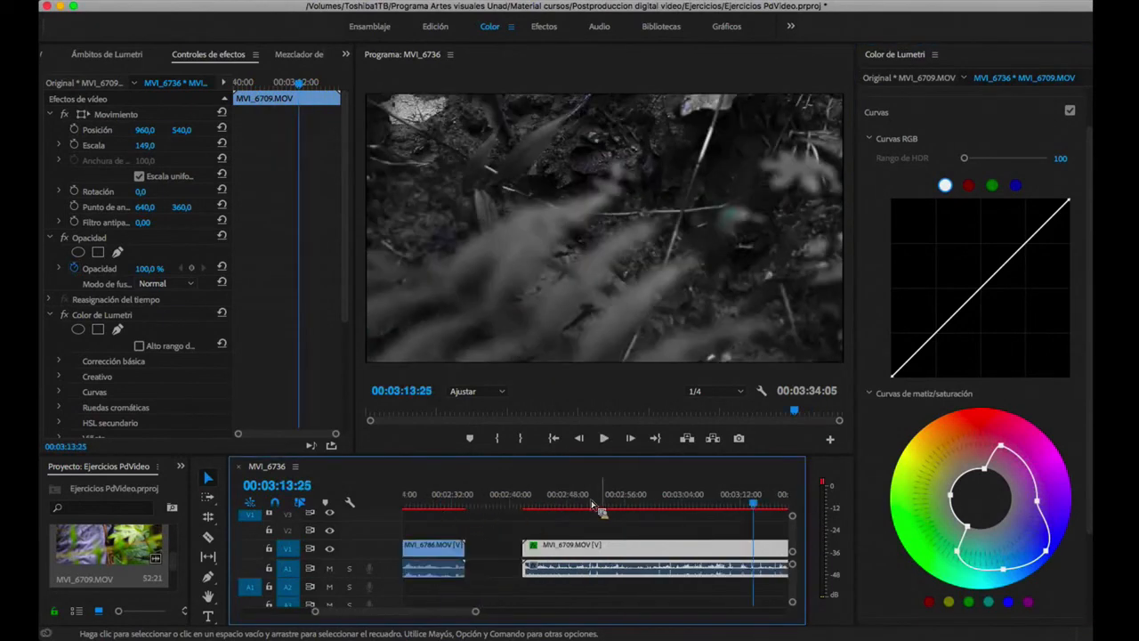
pyautogui.click(602, 503)
pyautogui.click(563, 503)
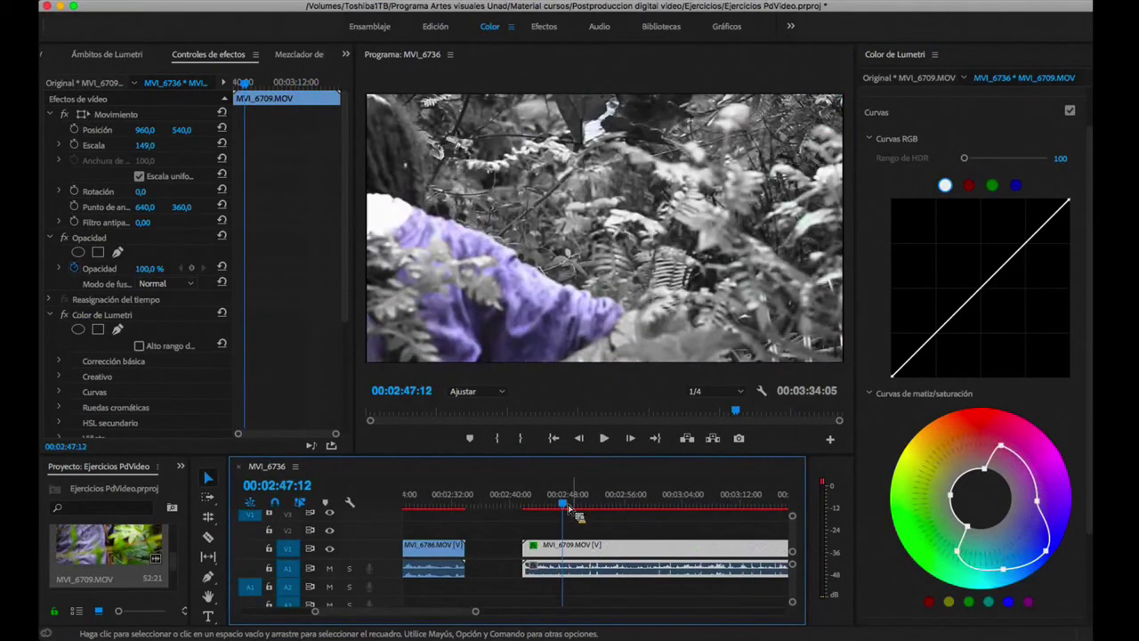
pyautogui.moveTo(564, 507); pyautogui.dragTo(559, 514)
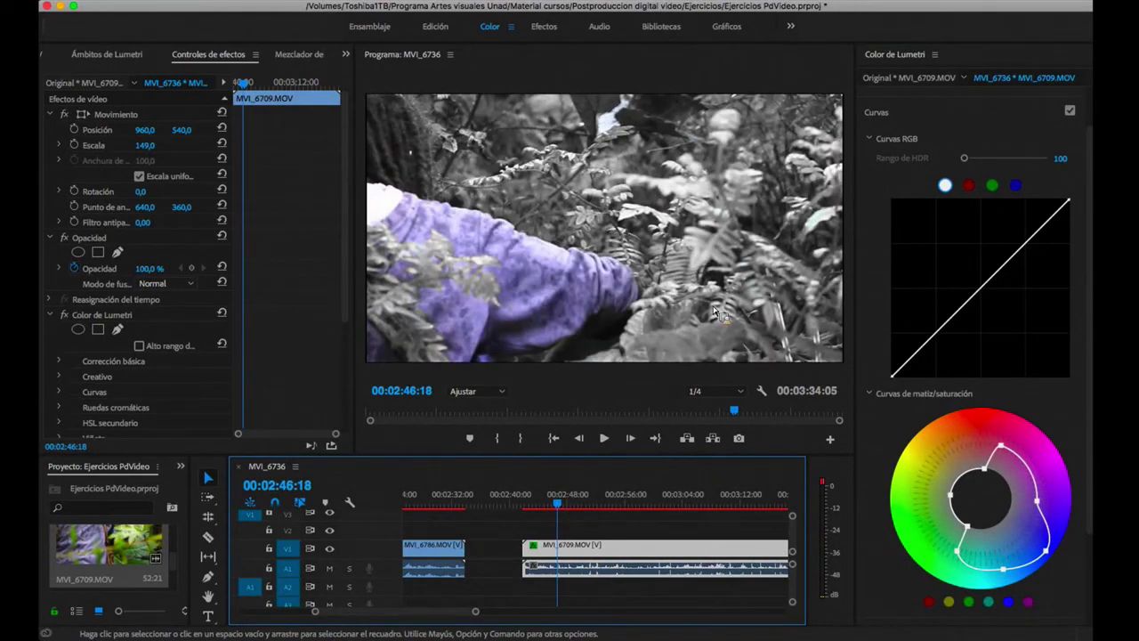
# Step: Reverse the saturation selection: push the orange and green points outward past the ring, and pull the cyan and blue points to the wheel's centre
pyautogui.moveTo(984, 469); pyautogui.dragTo(946, 450)
pyautogui.moveTo(950, 494); pyautogui.dragTo(916, 507)
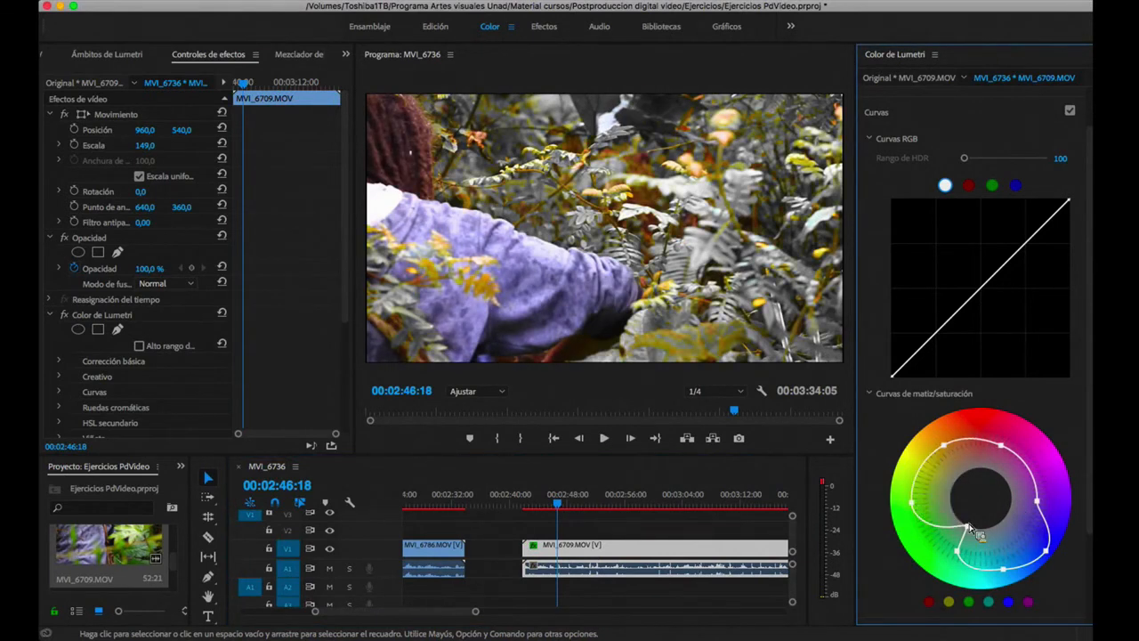
pyautogui.moveTo(1004, 570); pyautogui.dragTo(993, 525)
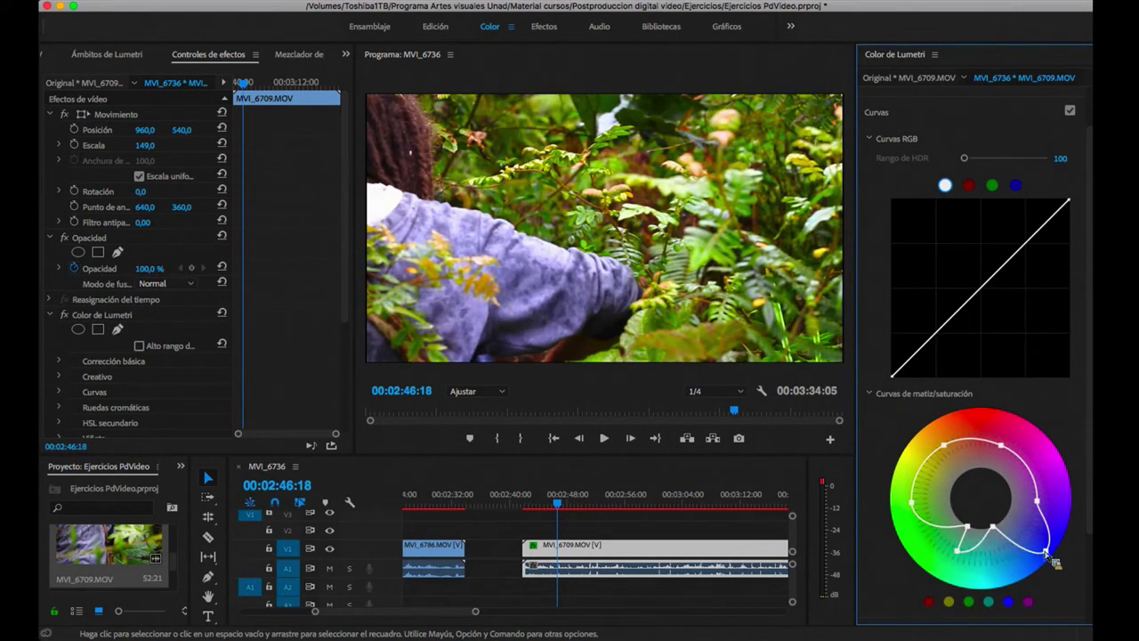
pyautogui.moveTo(1047, 553); pyautogui.dragTo(1011, 501)
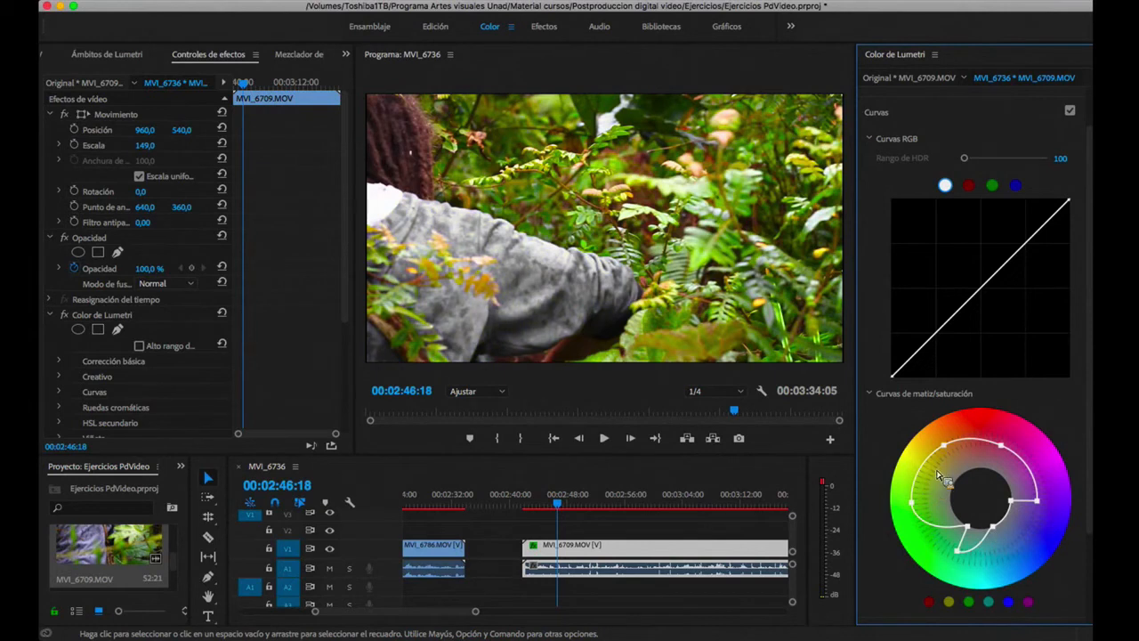
pyautogui.moveTo(943, 443); pyautogui.dragTo(944, 436)
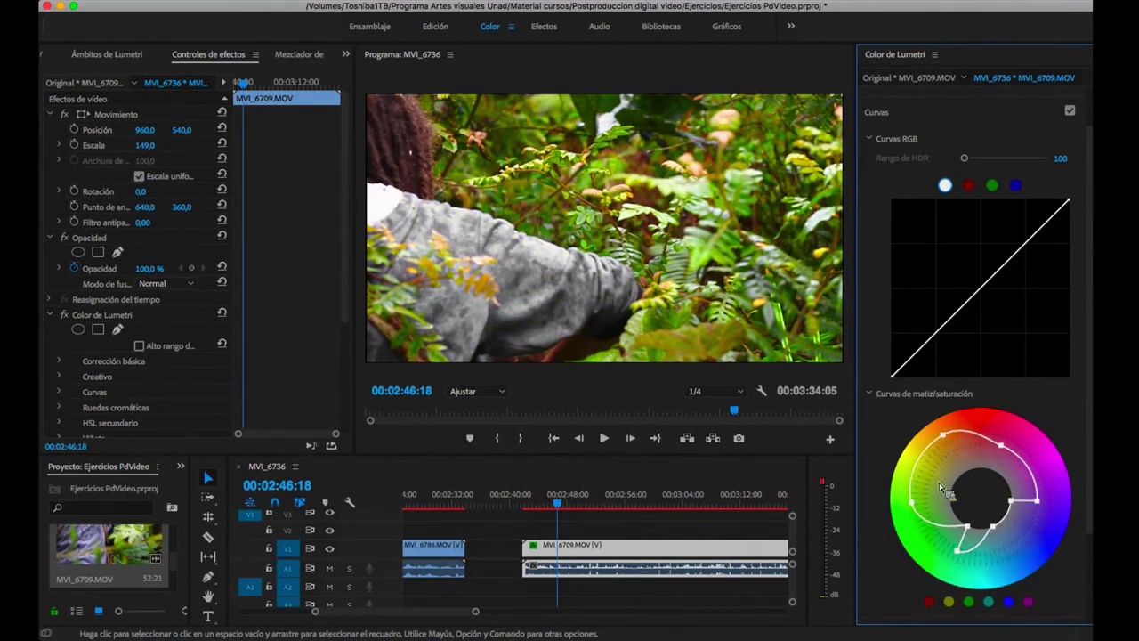
# Step: Pull the green-cyan part of the hue/saturation curve outward, toggle Curves off and on, and push the orange and green points slightly further out
pyautogui.moveTo(967, 527); pyautogui.dragTo(933, 550)
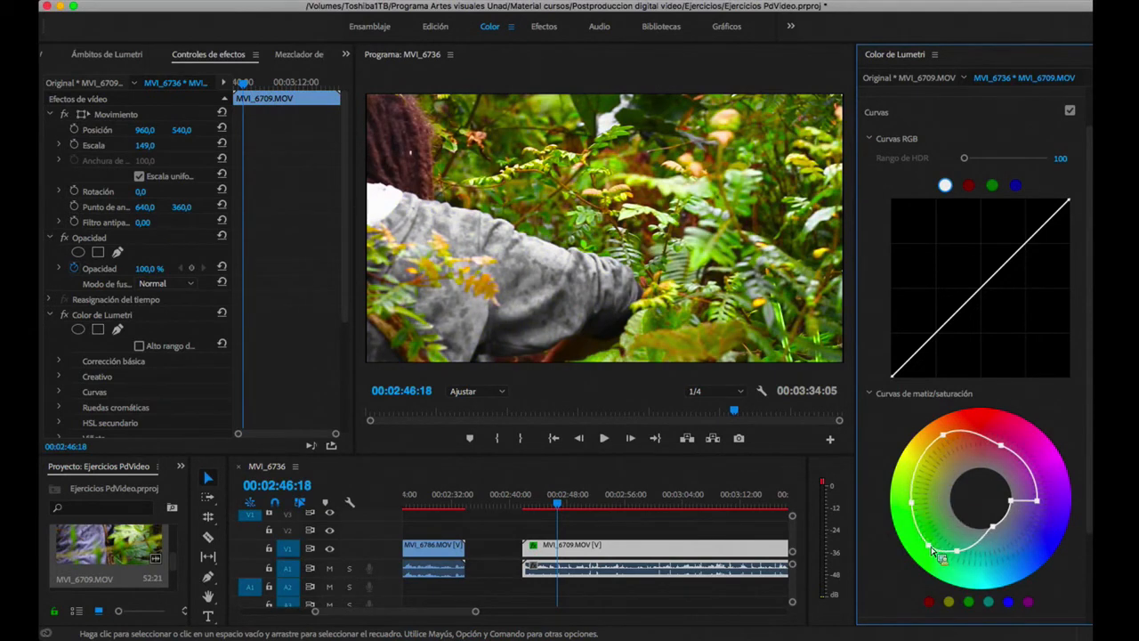
pyautogui.click(1069, 110)
pyautogui.click(1069, 111)
pyautogui.moveTo(943, 433); pyautogui.dragTo(940, 426)
pyautogui.moveTo(911, 504); pyautogui.dragTo(907, 507)
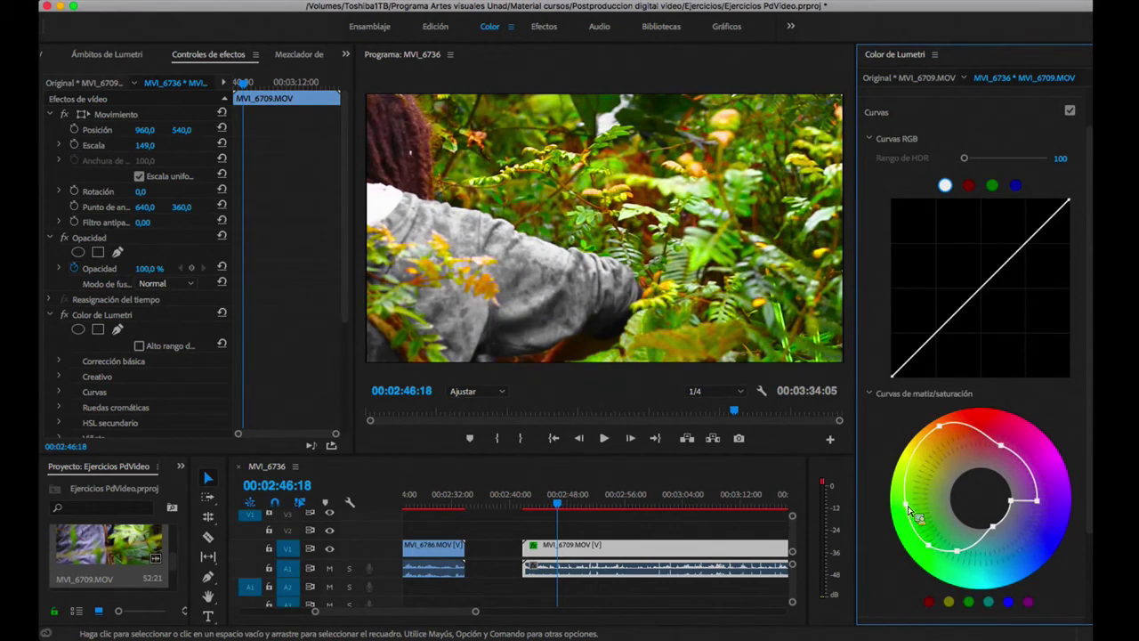
# Step: Play MVI_6709 to review the hue/saturation result, and return the playhead to 00:02:44:29
pyautogui.press('space')
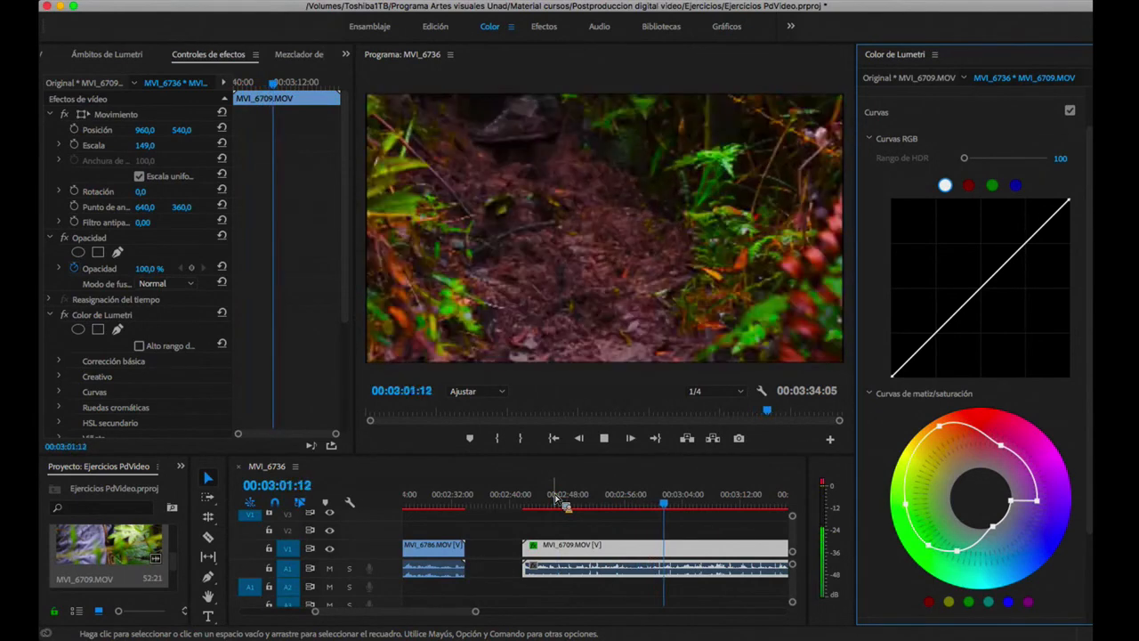
pyautogui.press('space')
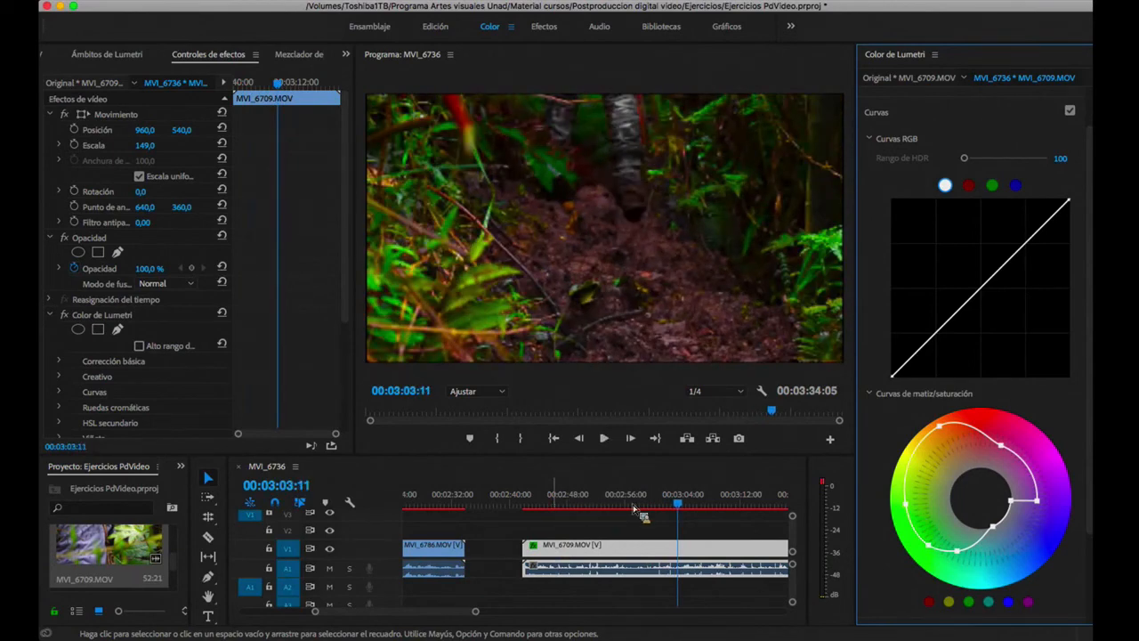
pyautogui.press('space')
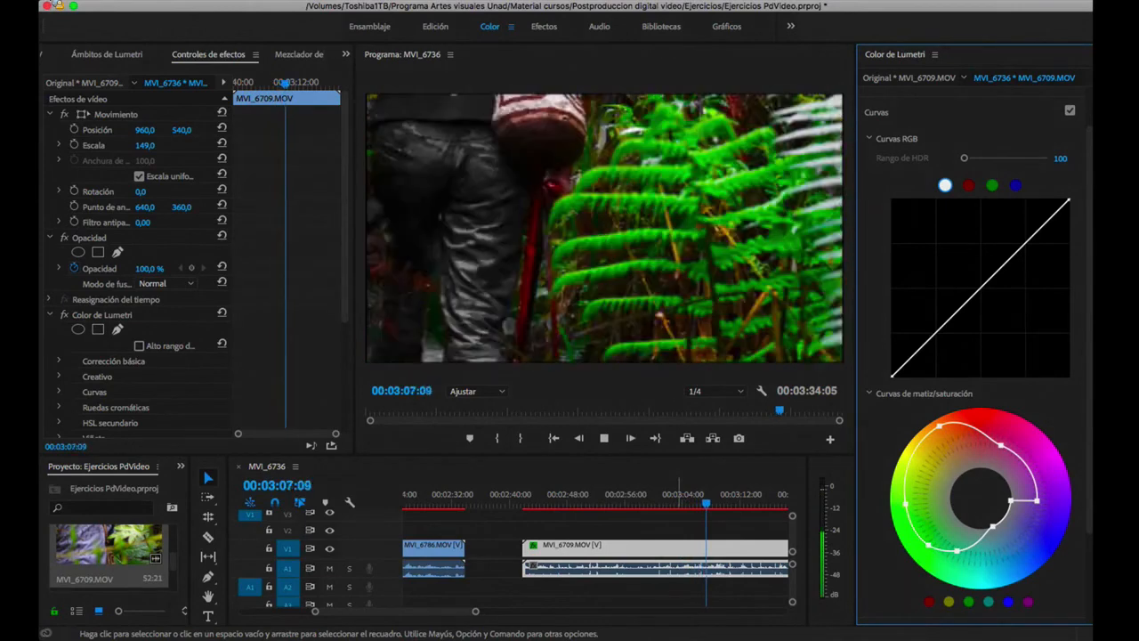
pyautogui.press('space')
pyautogui.click(546, 504)
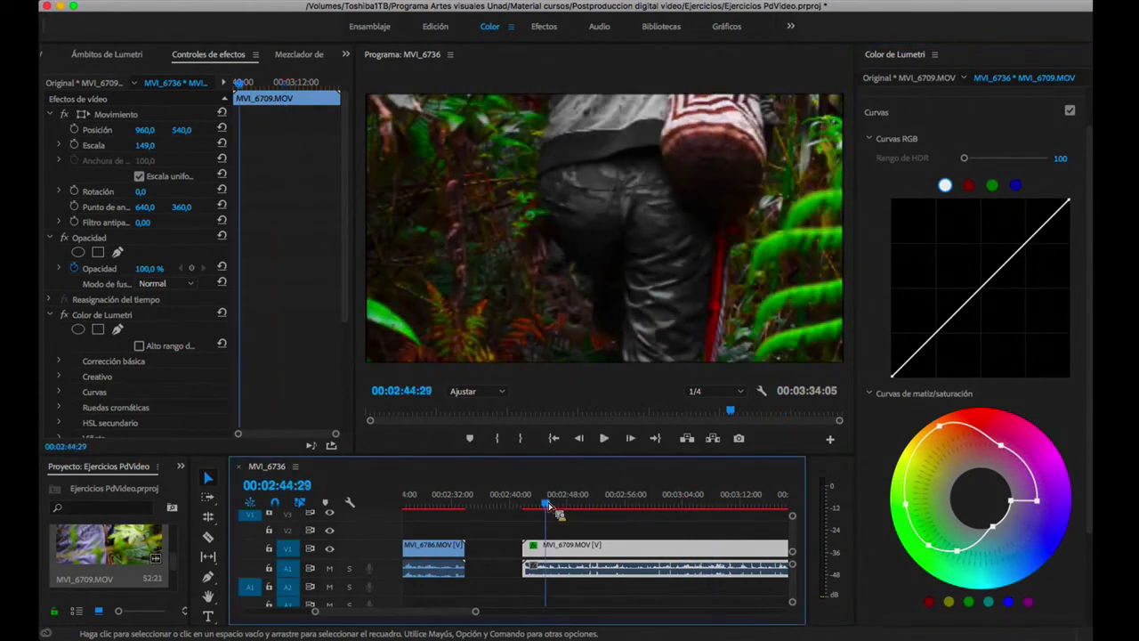
# Step: Using the colour wheels, shift the shadows toward red-orange and the midtones slightly toward blue
pyautogui.click(879, 114)
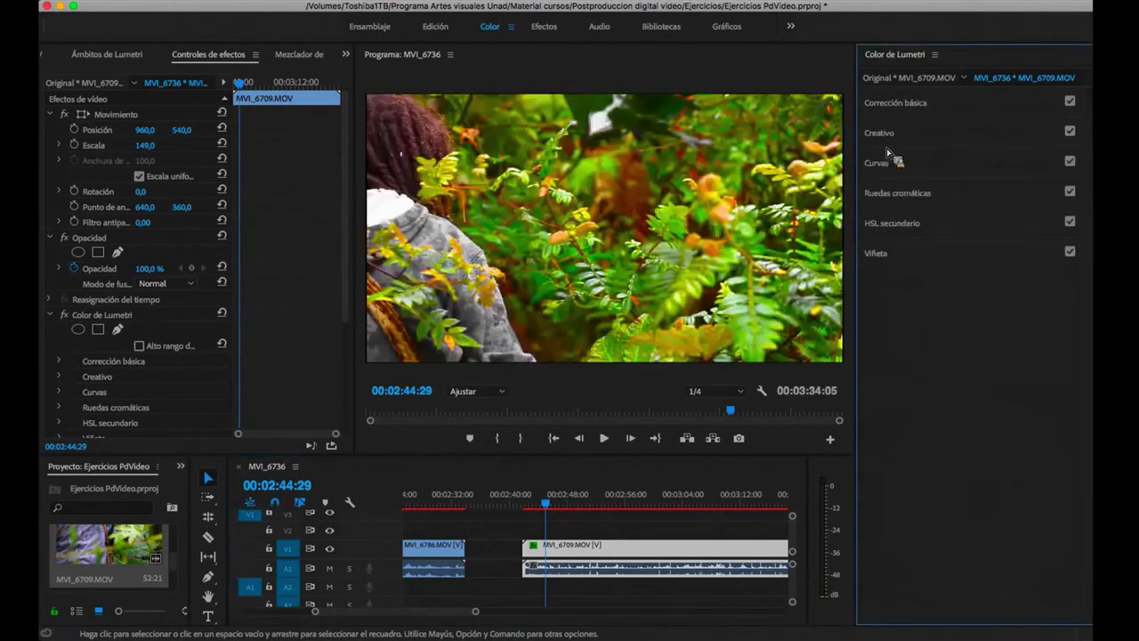
pyautogui.click(889, 200)
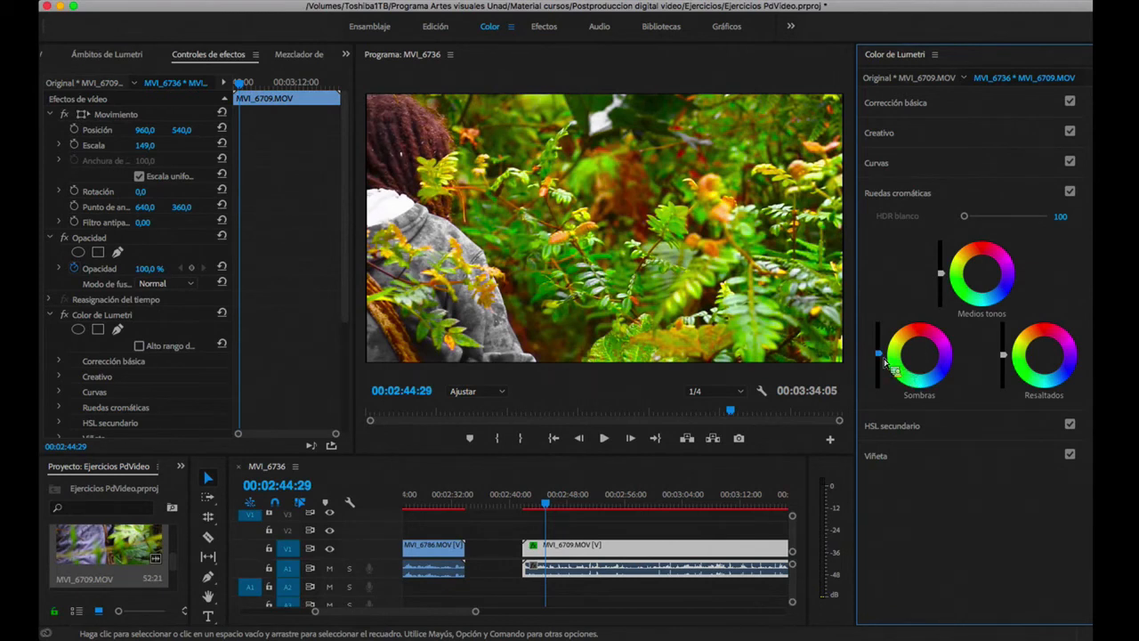
pyautogui.moveTo(884, 361); pyautogui.dragTo(923, 356)
pyautogui.doubleClick(924, 358)
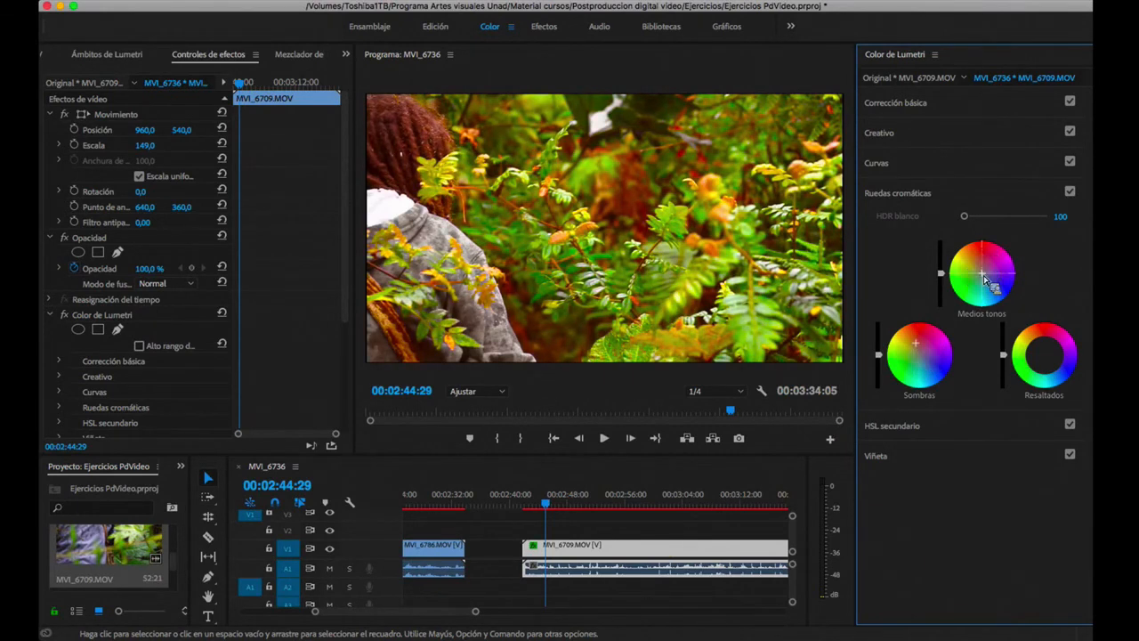
pyautogui.moveTo(983, 278); pyautogui.dragTo(999, 274)
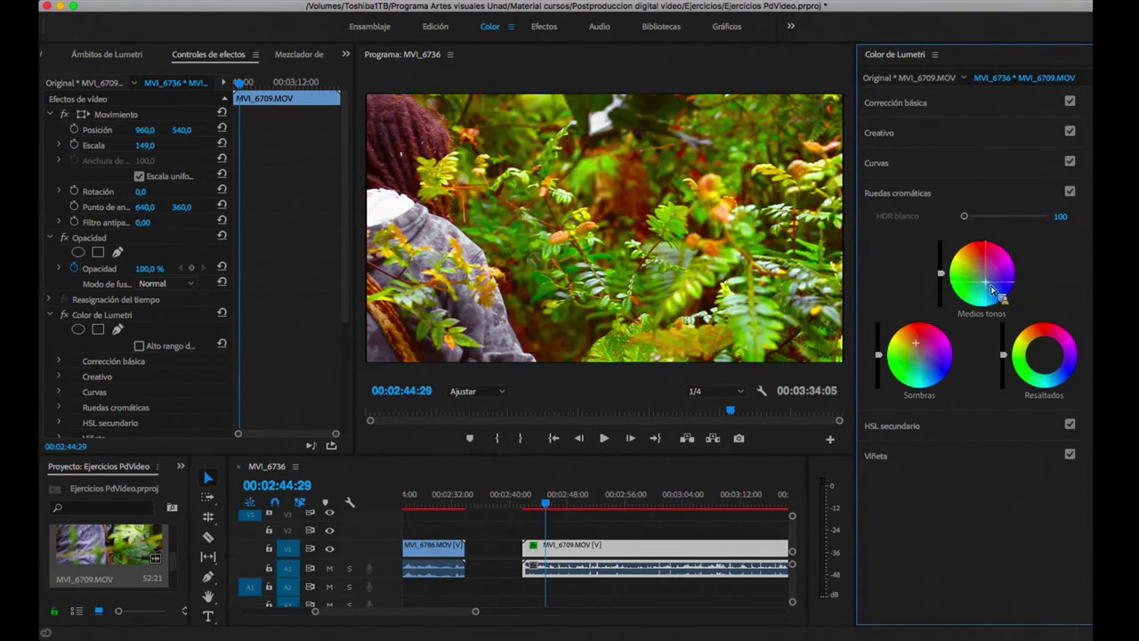
pyautogui.moveTo(991, 289); pyautogui.dragTo(991, 289)
pyautogui.click(911, 194)
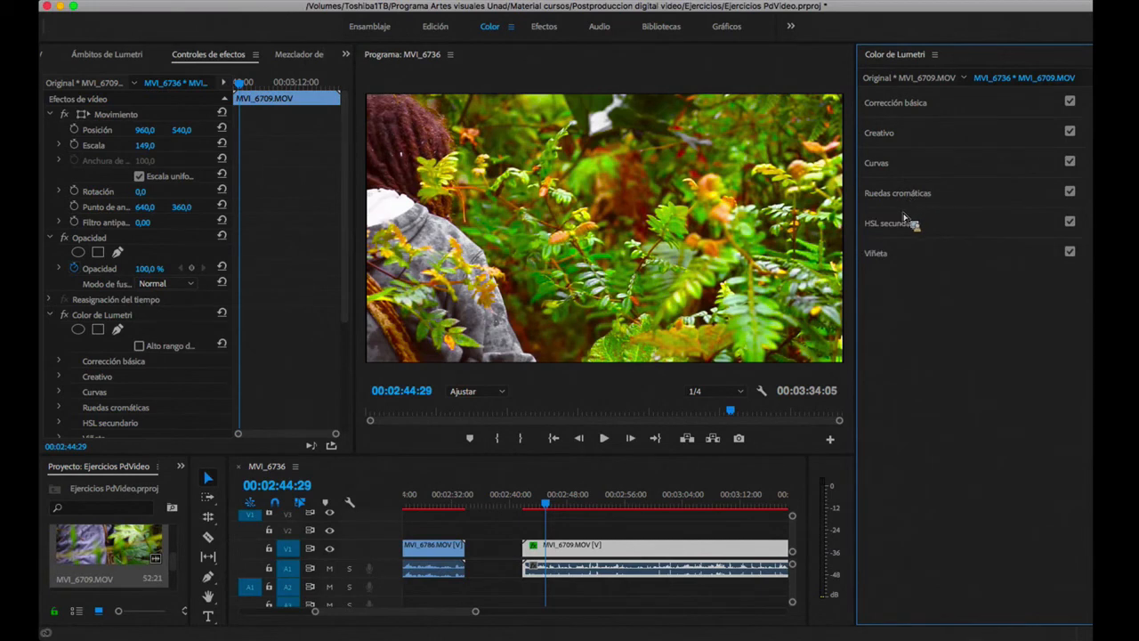
# Step: In HSL Secondary, key the greens of MVI_6709 and adjust the key's hue range
pyautogui.click(899, 225)
pyautogui.scroll(-3, 895, 294)
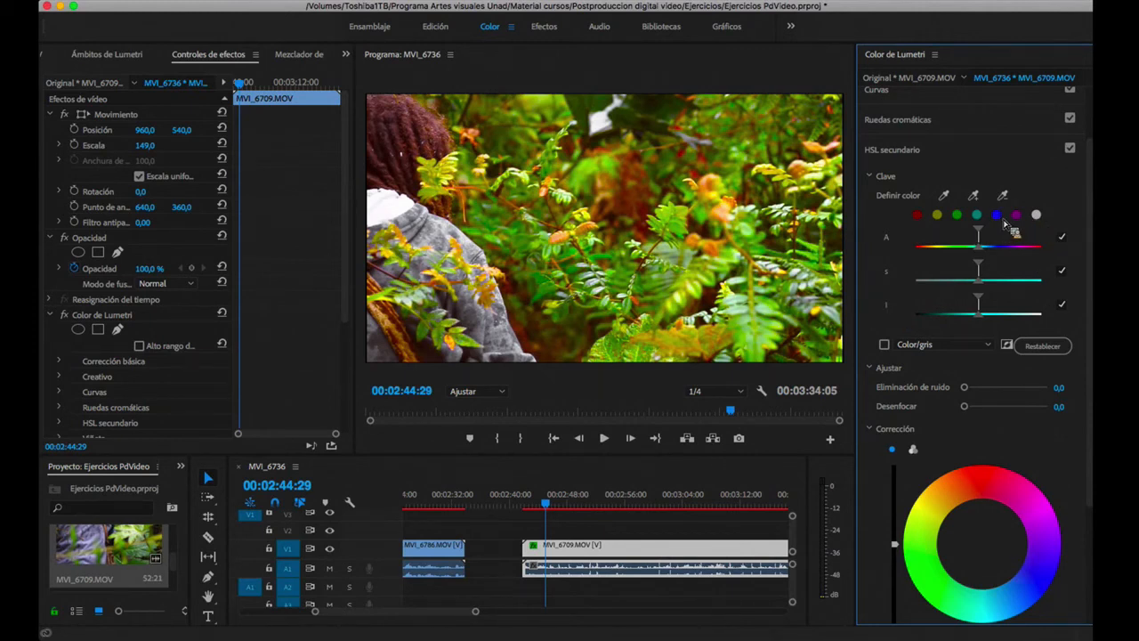
pyautogui.click(956, 215)
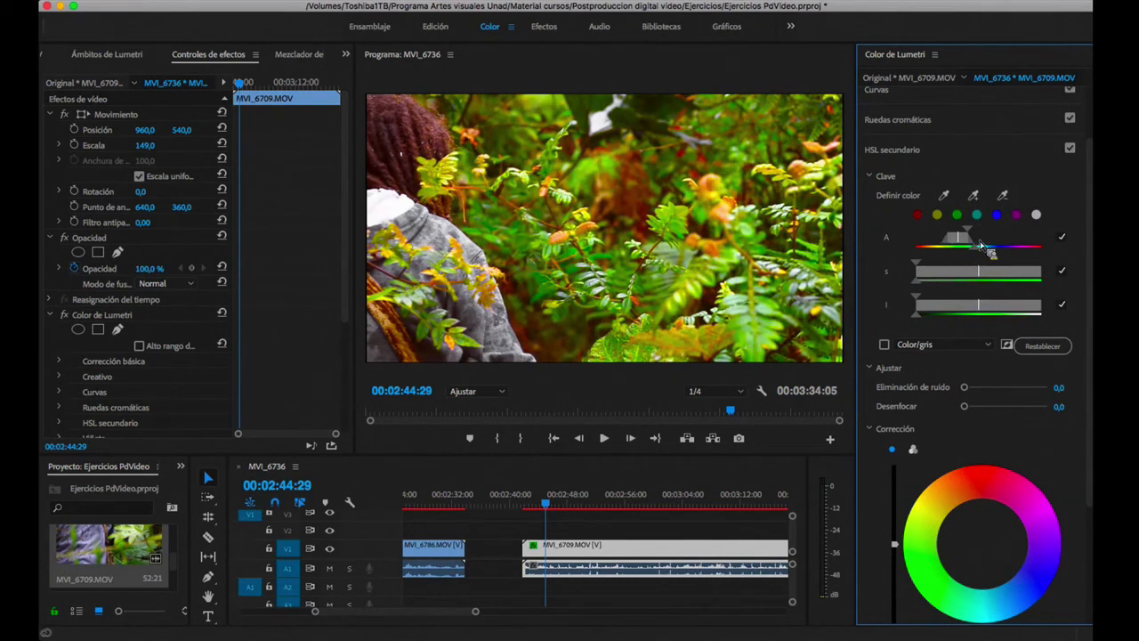
pyautogui.moveTo(969, 230)
pyautogui.mouseDown()
pyautogui.moveTo(973, 253)
pyautogui.moveTo(969, 233)
pyautogui.mouseUp()
pyautogui.scroll(-5, 891, 427)
pyautogui.moveTo(898, 454); pyautogui.dragTo(986, 445)
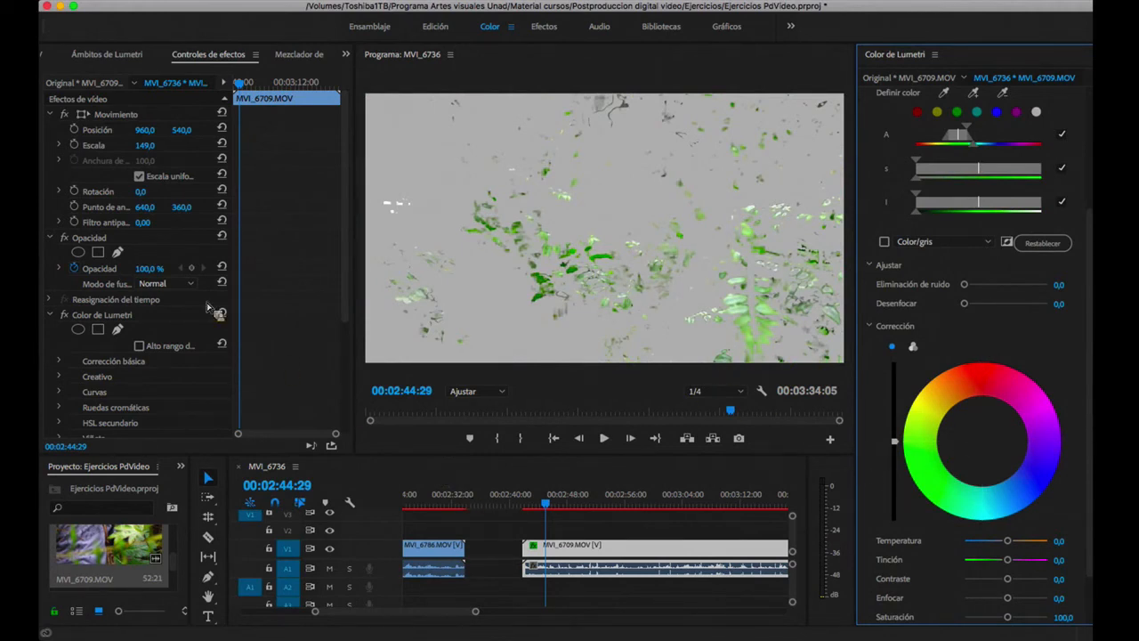
pyautogui.scroll(-1, 120, 503)
pyautogui.scroll(-3, 111, 545)
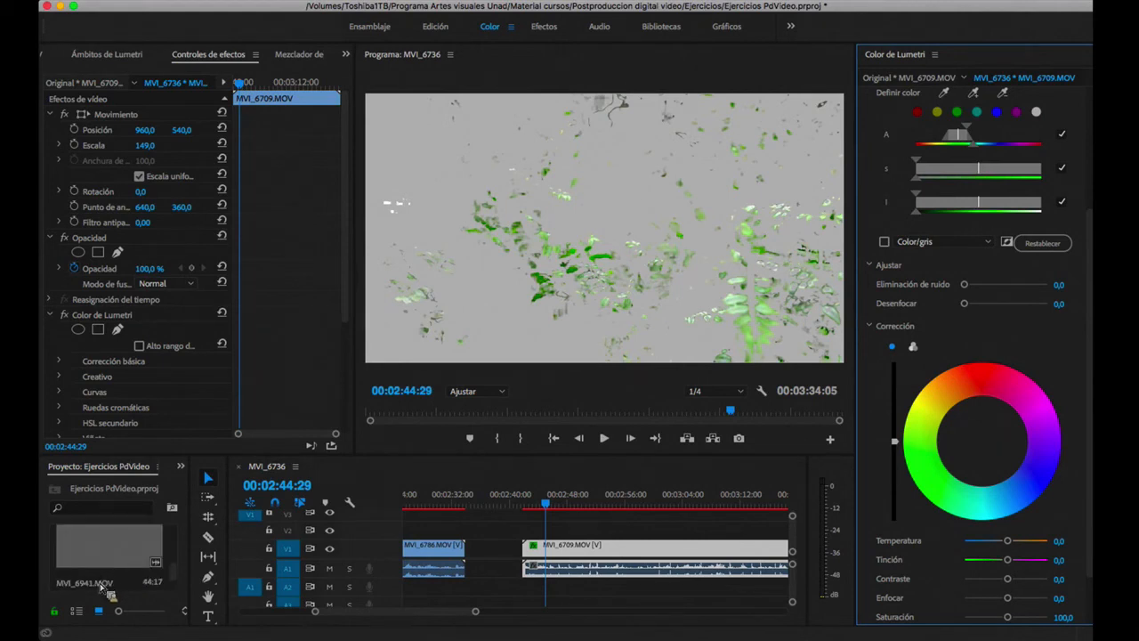
pyautogui.click(77, 610)
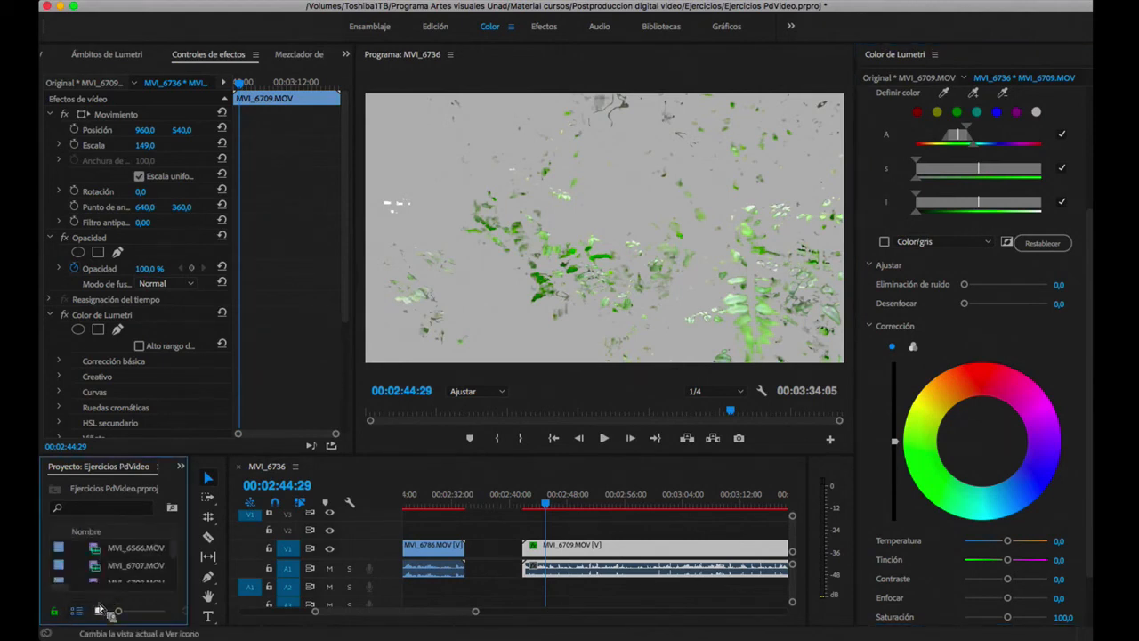
pyautogui.click(98, 611)
# Step: Widen the falloff of the green key's hue range through cyan into blue to include more of the foliage
pyautogui.scroll(2, 875, 271)
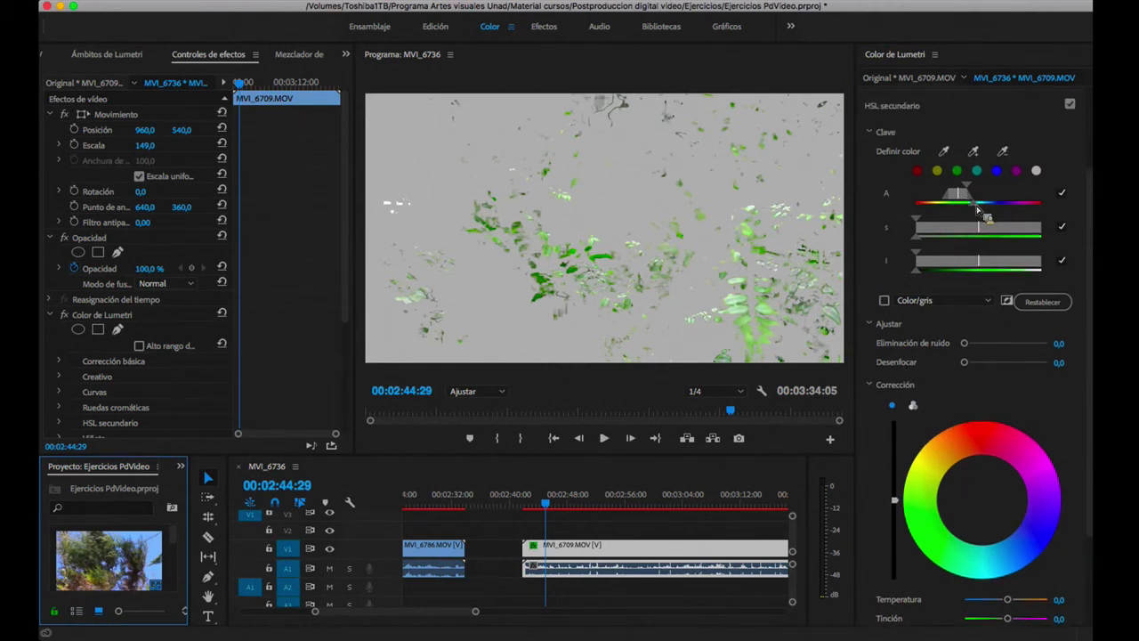
pyautogui.moveTo(977, 207); pyautogui.dragTo(995, 219)
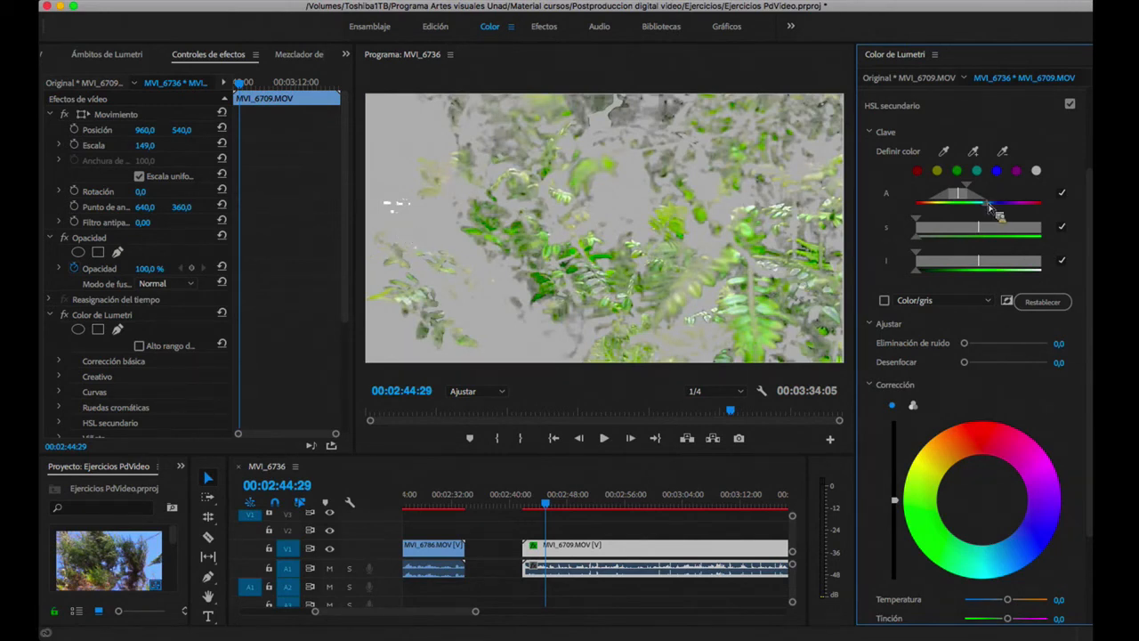
pyautogui.moveTo(995, 207); pyautogui.dragTo(1003, 210)
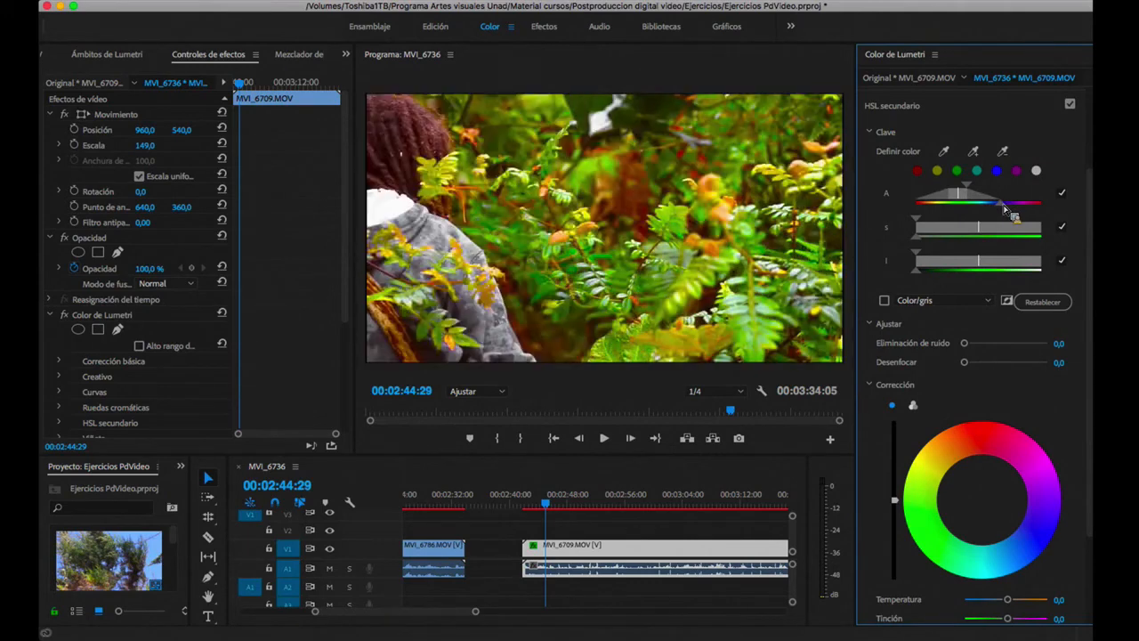
pyautogui.click(1004, 210)
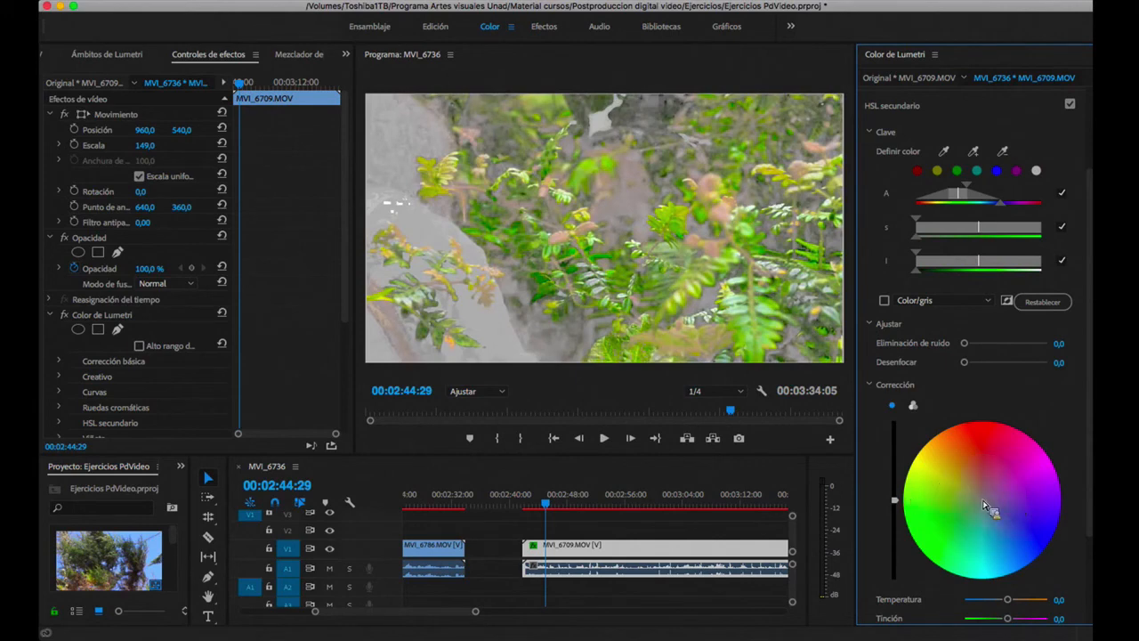
# Step: Push the keyed foliage's correction wheel toward red, and set the key's mask preview mode to Color/negro
pyautogui.moveTo(983, 500); pyautogui.dragTo(981, 452)
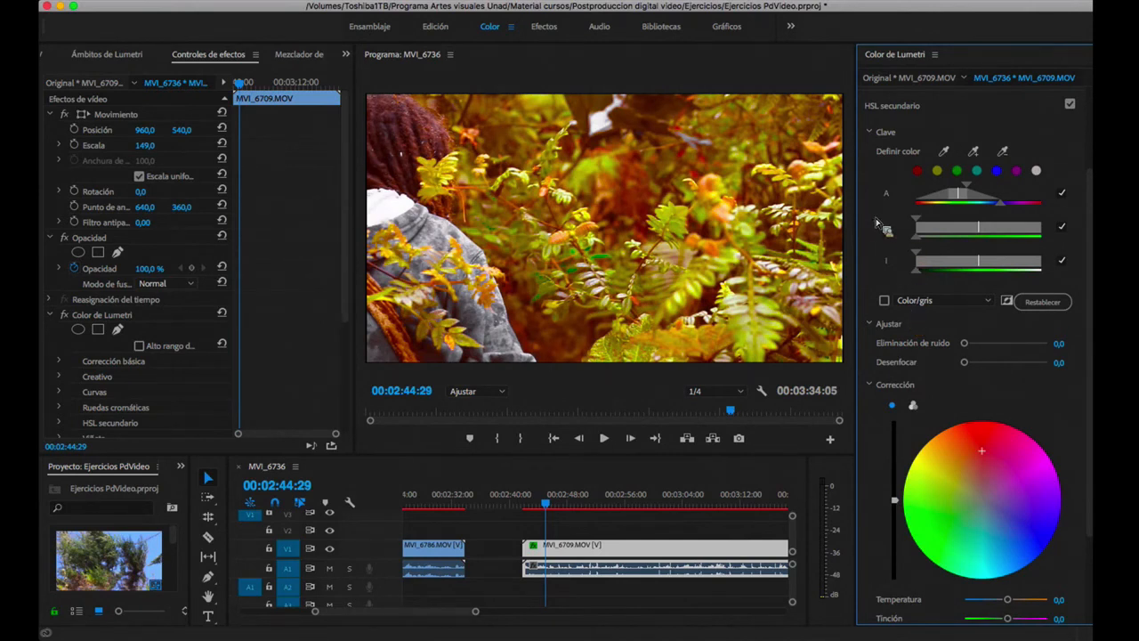
pyautogui.click(957, 302)
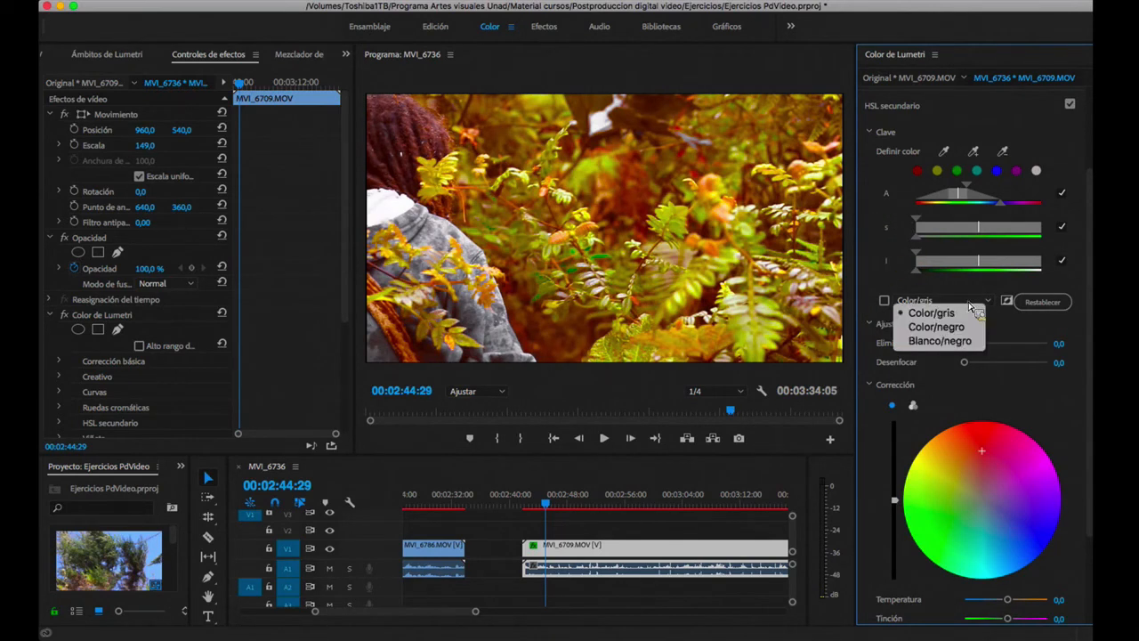
pyautogui.click(959, 340)
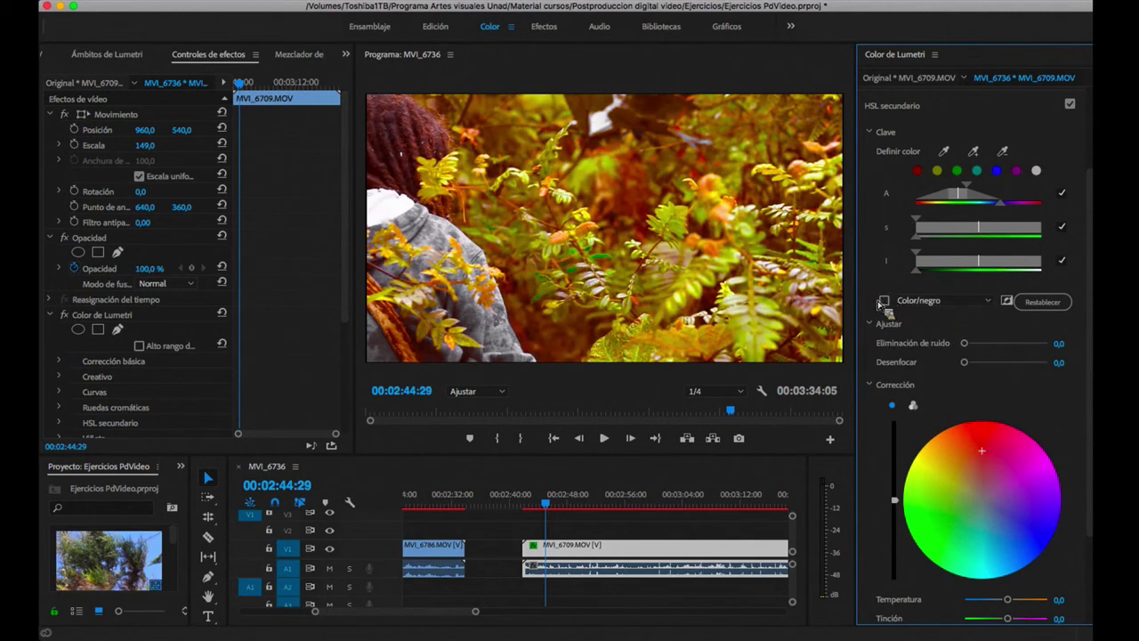
# Step: Set the keyed foliage's tint to 12,3, contrast to -15,8, sharpening to 29,8 and saturation to 64,9, and cool its temperature strongly
pyautogui.scroll(-3, 880, 312)
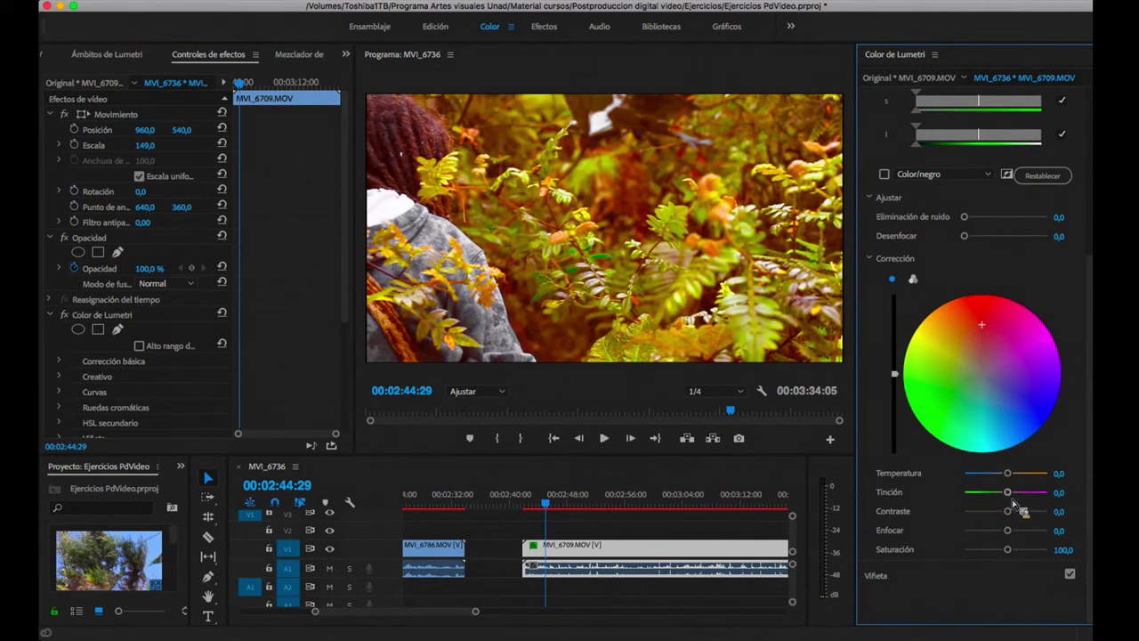
pyautogui.moveTo(1008, 493); pyautogui.dragTo(991, 549)
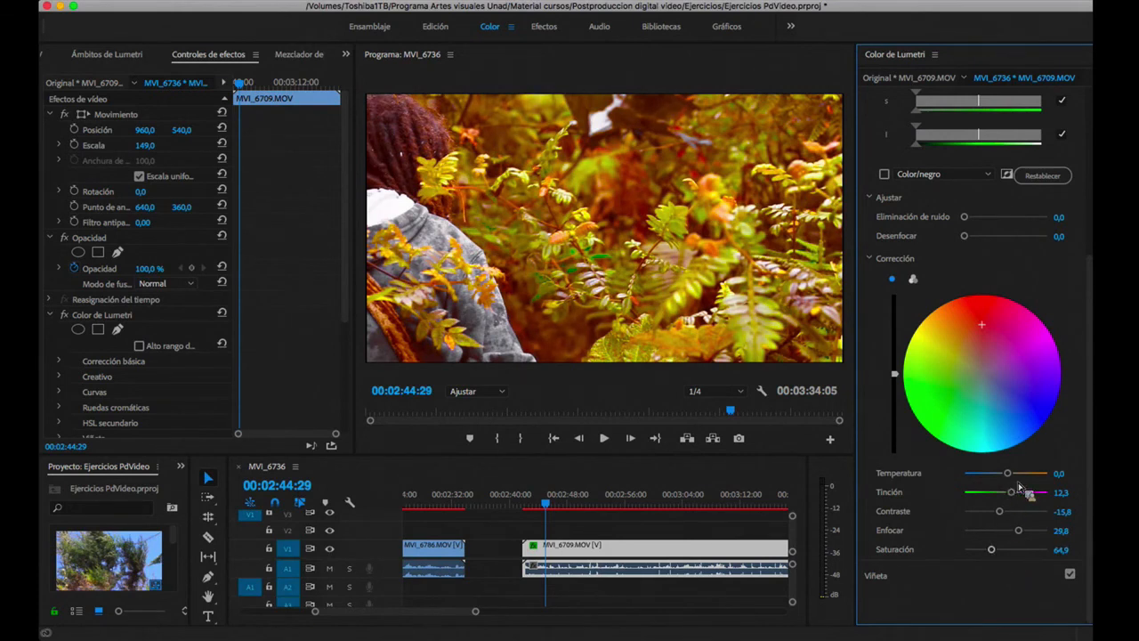
pyautogui.moveTo(1007, 474); pyautogui.dragTo(996, 480)
pyautogui.click(983, 474)
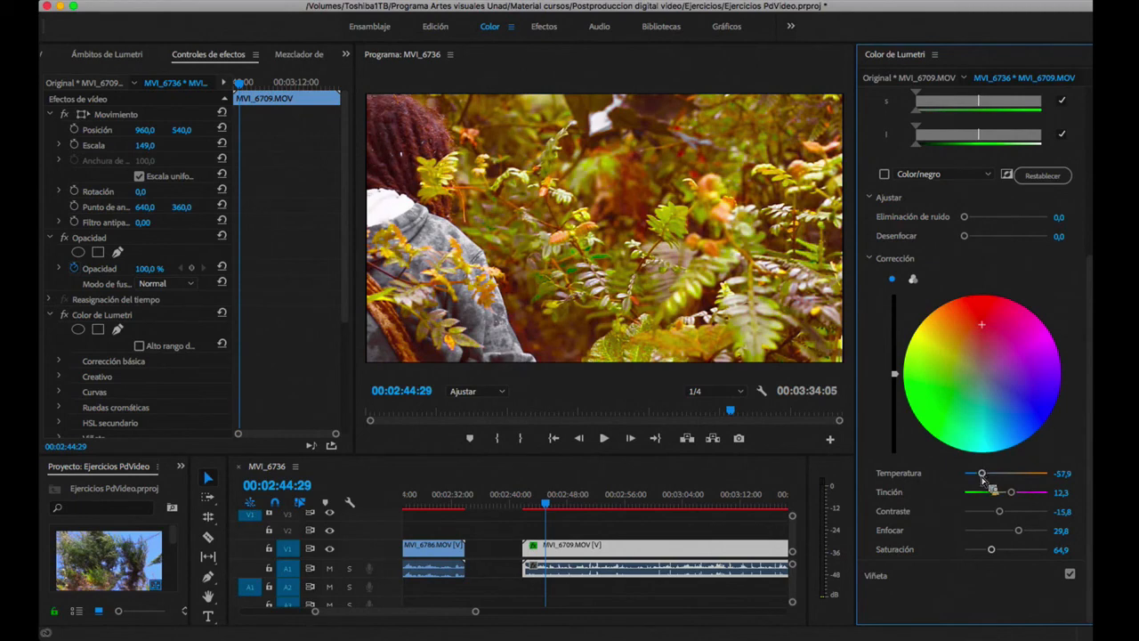
pyautogui.moveTo(983, 476); pyautogui.dragTo(976, 479)
pyautogui.scroll(3, 883, 195)
pyautogui.scroll(2, 885, 194)
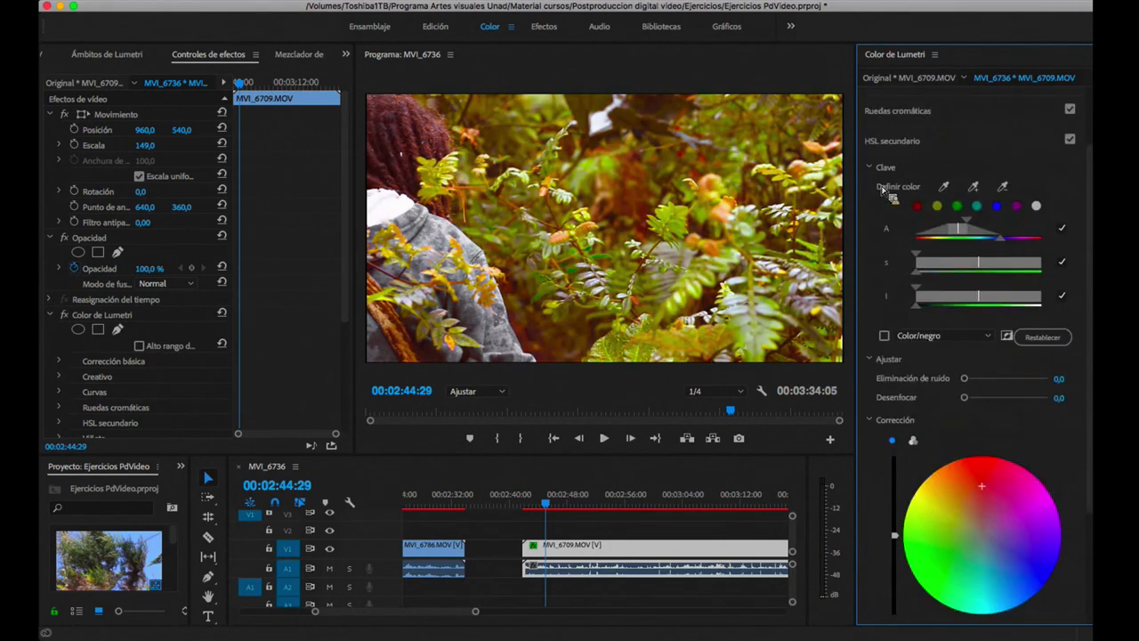
pyautogui.click(907, 145)
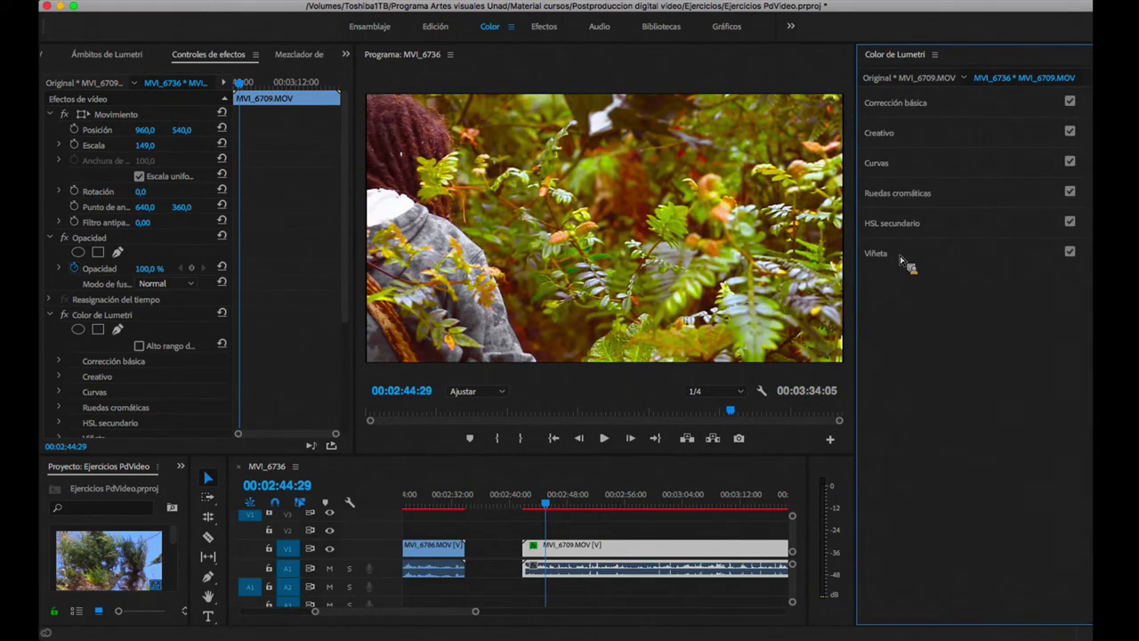
# Step: Give MVI_6709 a light vignette with amount 2,5, midpoint 55,3, roundness 64,9 and feather 17,5
pyautogui.click(896, 258)
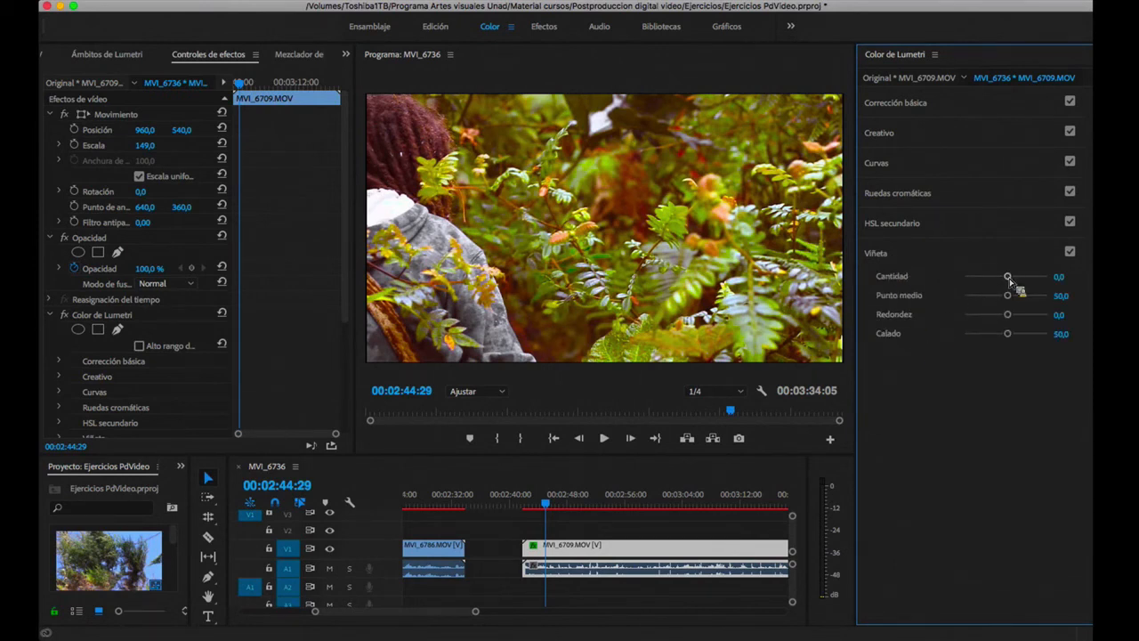
pyautogui.moveTo(1009, 279); pyautogui.dragTo(985, 279)
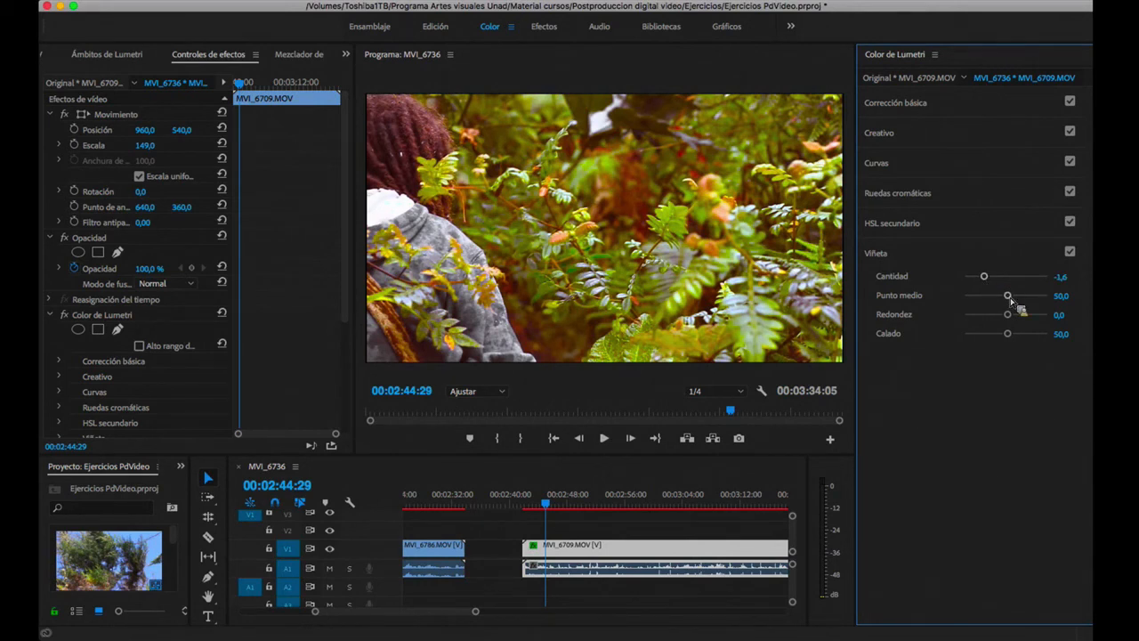
pyautogui.moveTo(984, 277); pyautogui.dragTo(1042, 283)
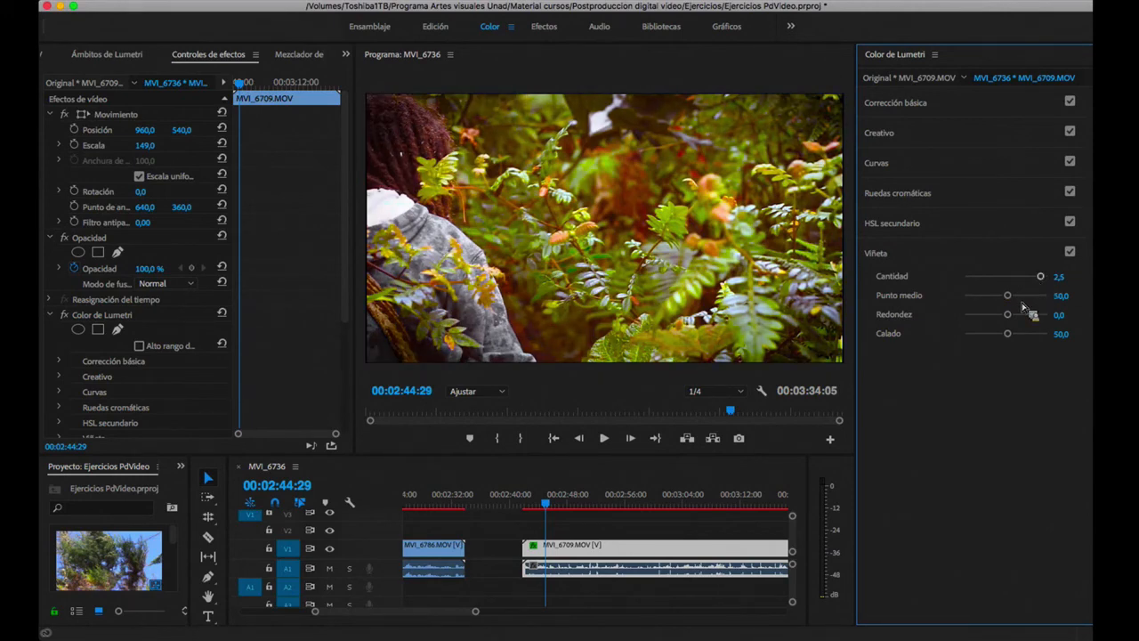
pyautogui.moveTo(1007, 295); pyautogui.dragTo(1036, 304)
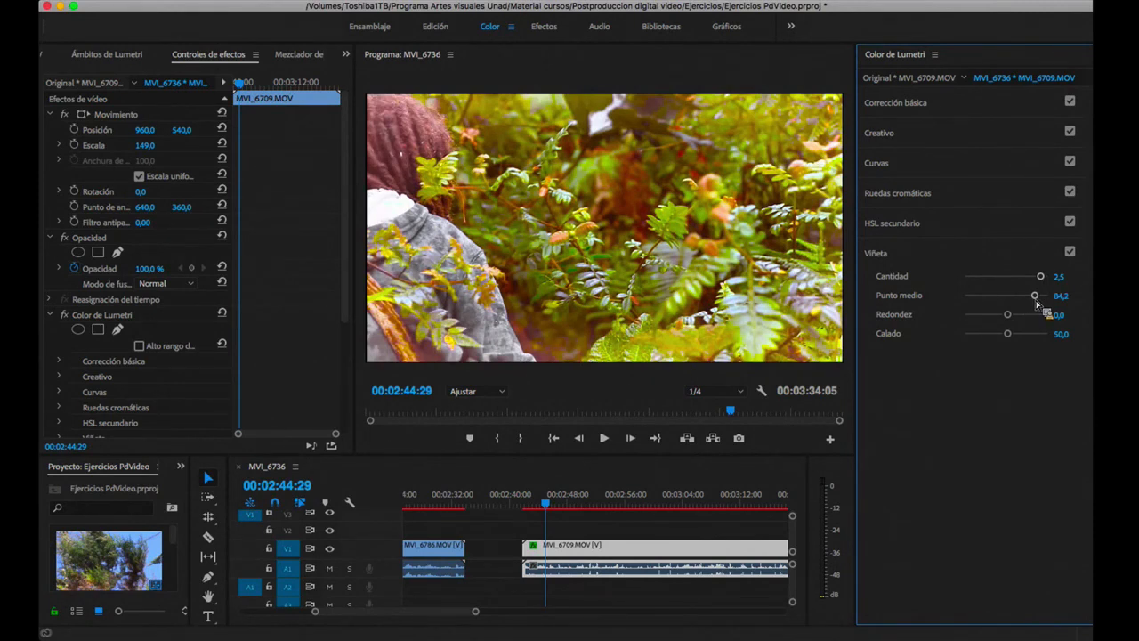
pyautogui.moveTo(1036, 304); pyautogui.dragTo(1013, 304)
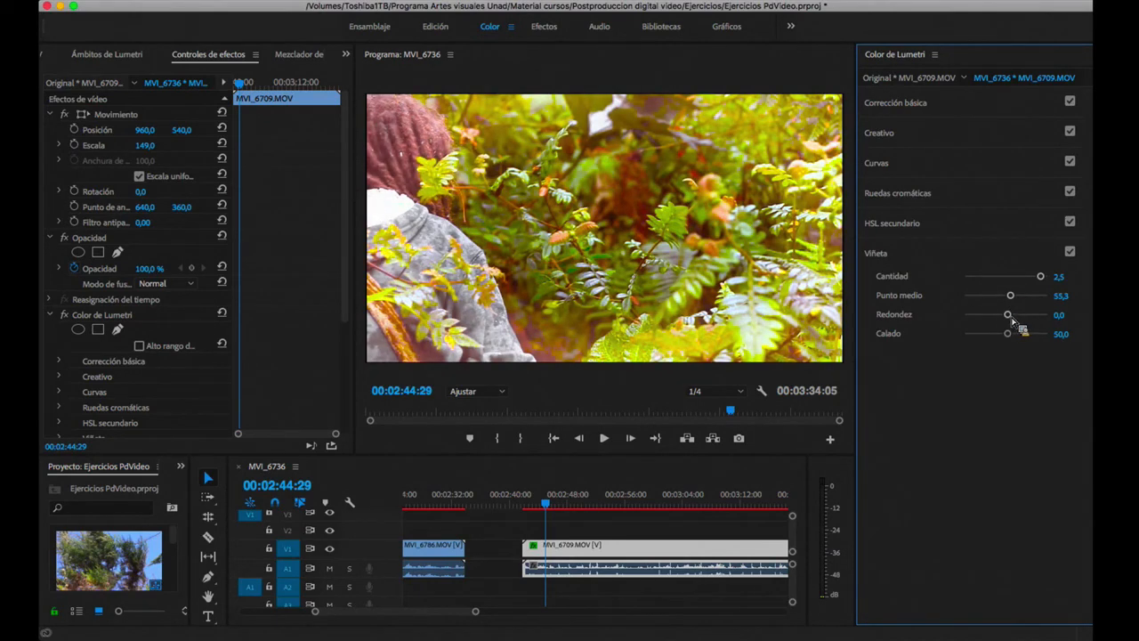
pyautogui.moveTo(1011, 320); pyautogui.dragTo(1037, 322)
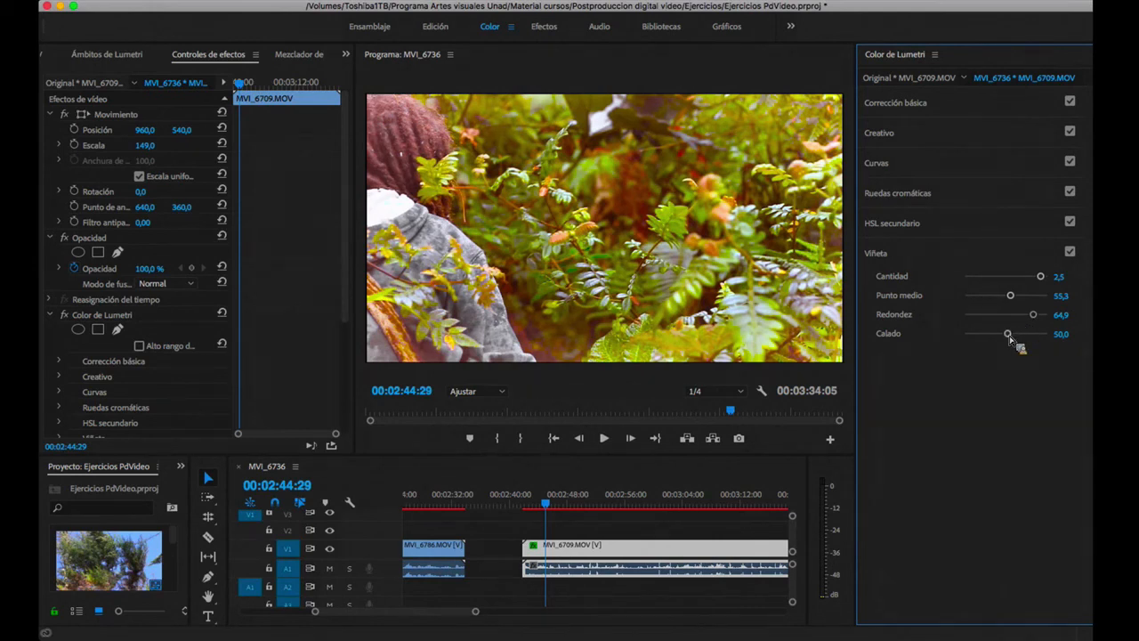
pyautogui.moveTo(1007, 335); pyautogui.dragTo(979, 335)
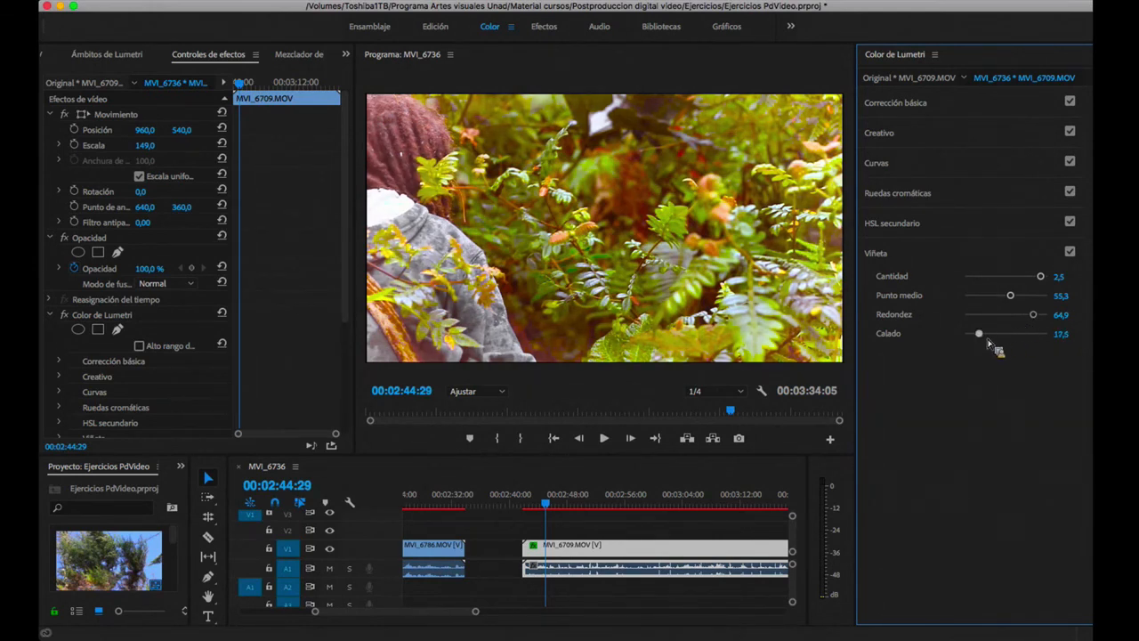
# Step: Readjust the feather and amount of MVI_6709's vignette
pyautogui.doubleClick(981, 335)
pyautogui.moveTo(1040, 277); pyautogui.dragTo(997, 301)
# Step: Give MVI_6786 a light vignette with amount 2,3, and adjust its midpoint and feather
pyautogui.click(427, 505)
pyautogui.click(435, 544)
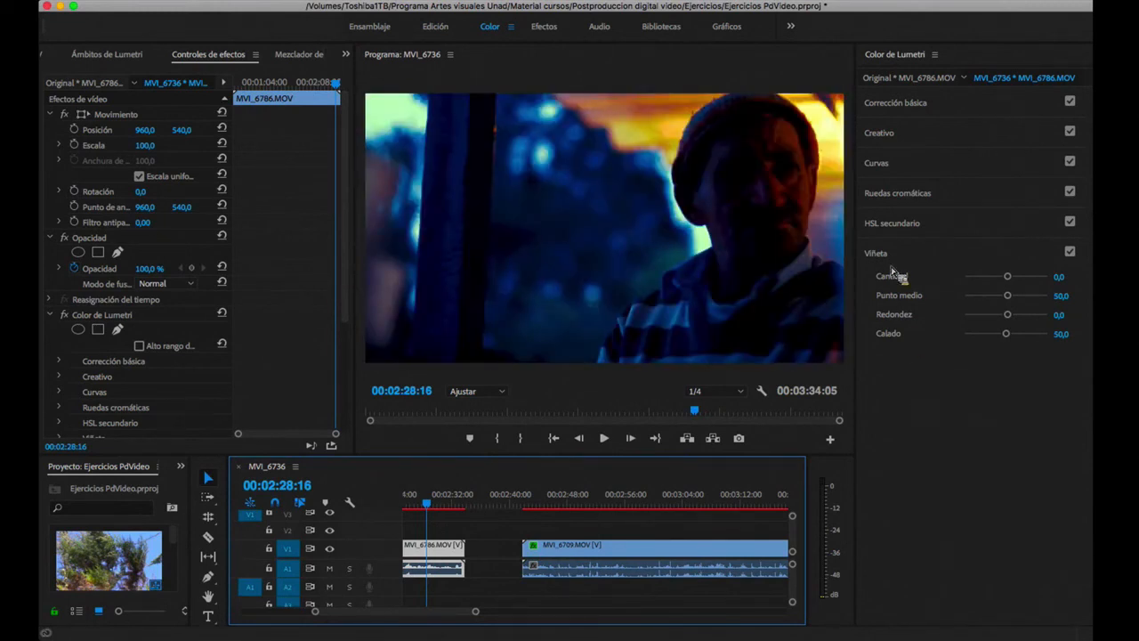
pyautogui.moveTo(1008, 277); pyautogui.dragTo(1038, 277)
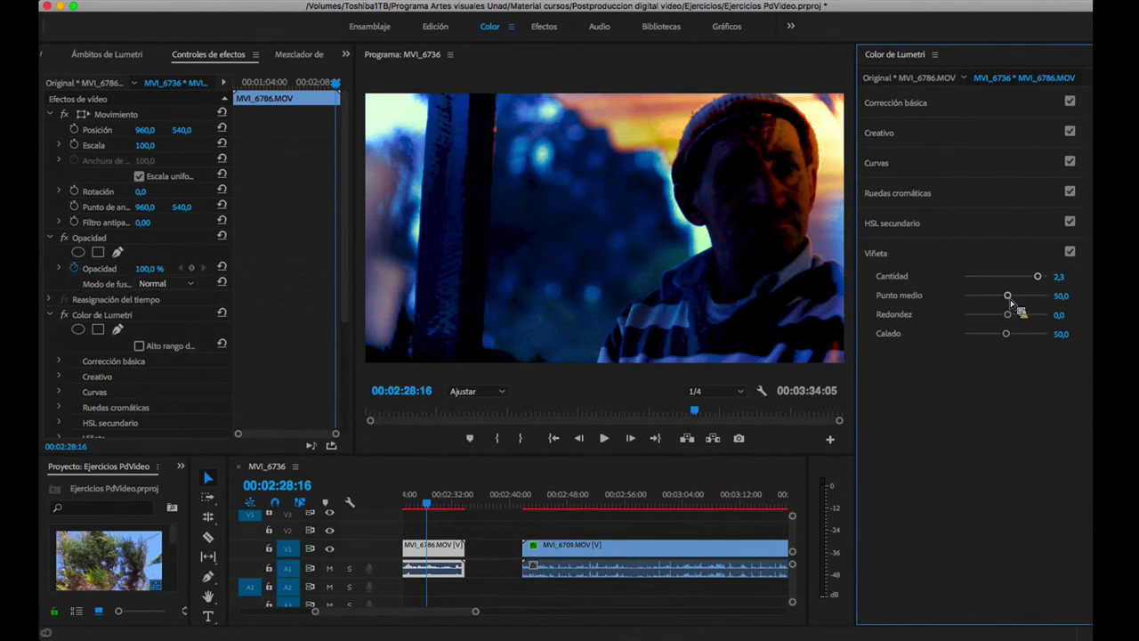
pyautogui.moveTo(1008, 297); pyautogui.dragTo(1015, 335)
pyautogui.click(892, 253)
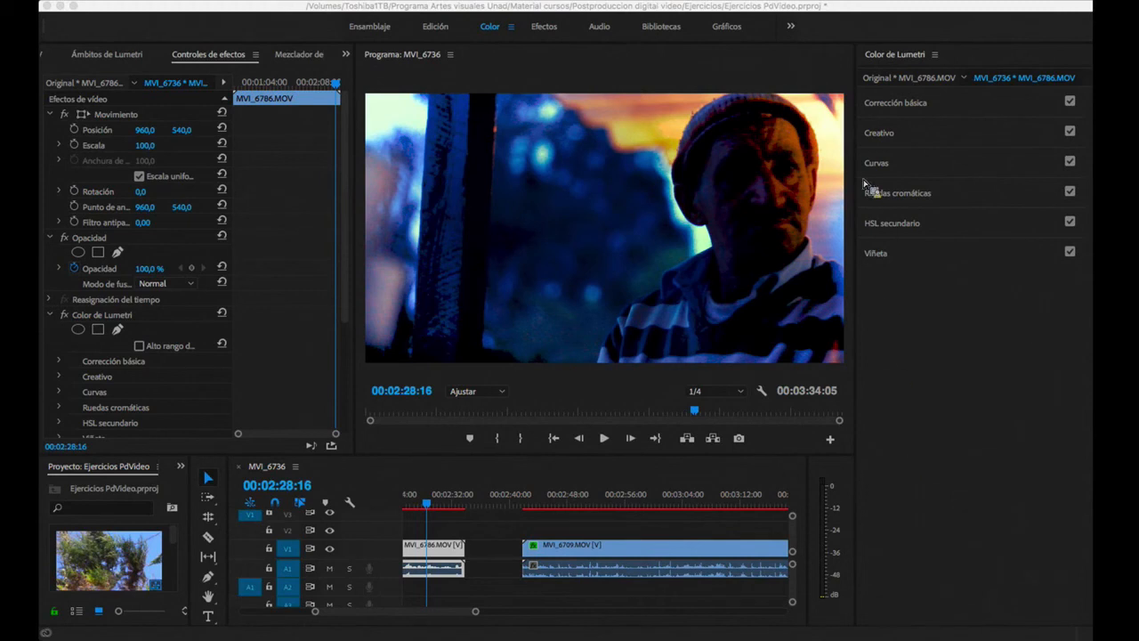
# Step: Examine the options for saving the Lumetri settings as a preset and the list of available creative looks
pyautogui.click(936, 57)
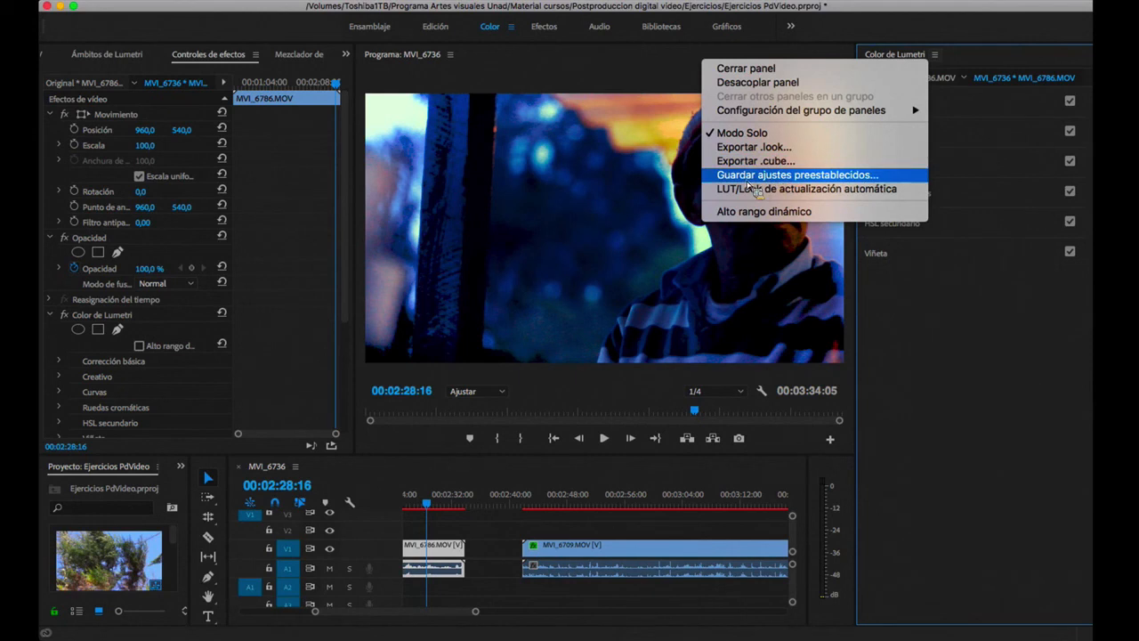
pyautogui.click(747, 181)
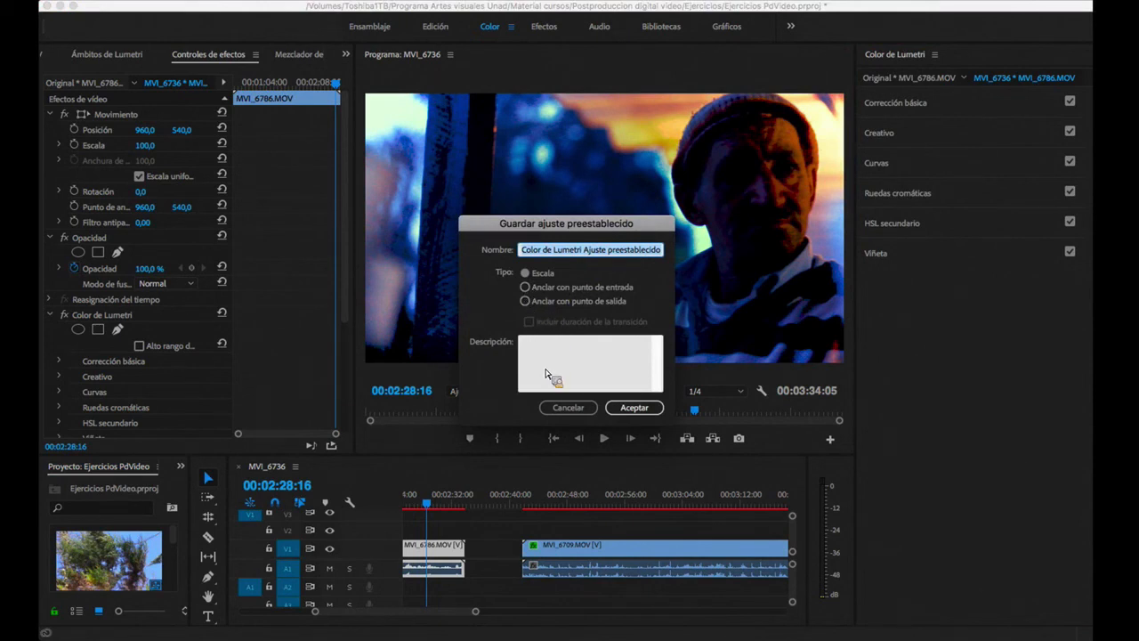
pyautogui.click(580, 412)
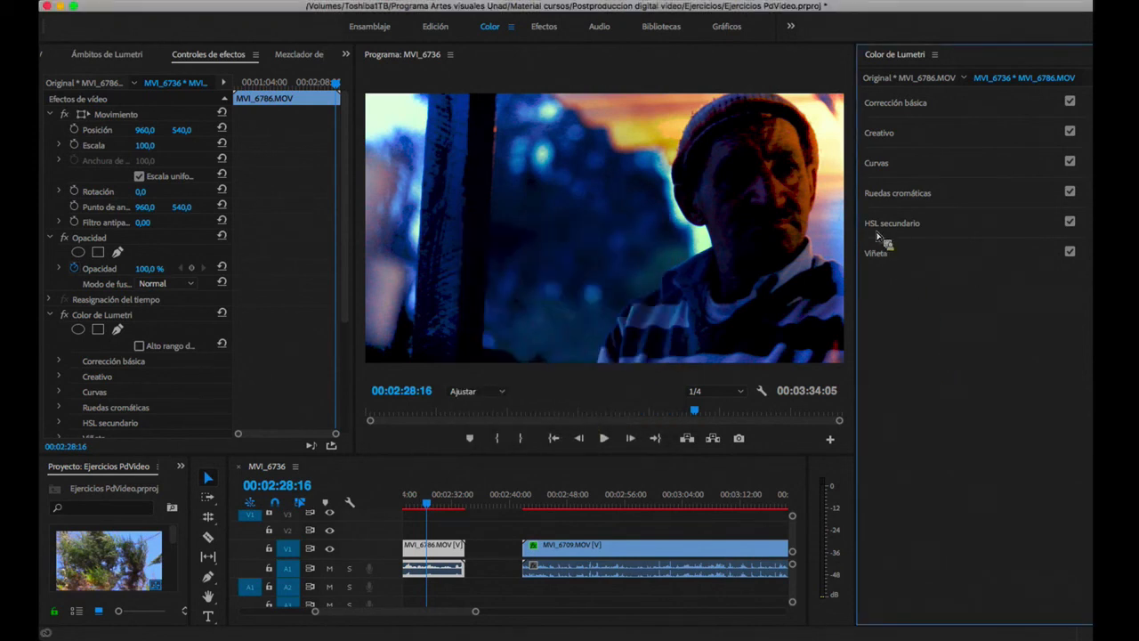
pyautogui.click(934, 55)
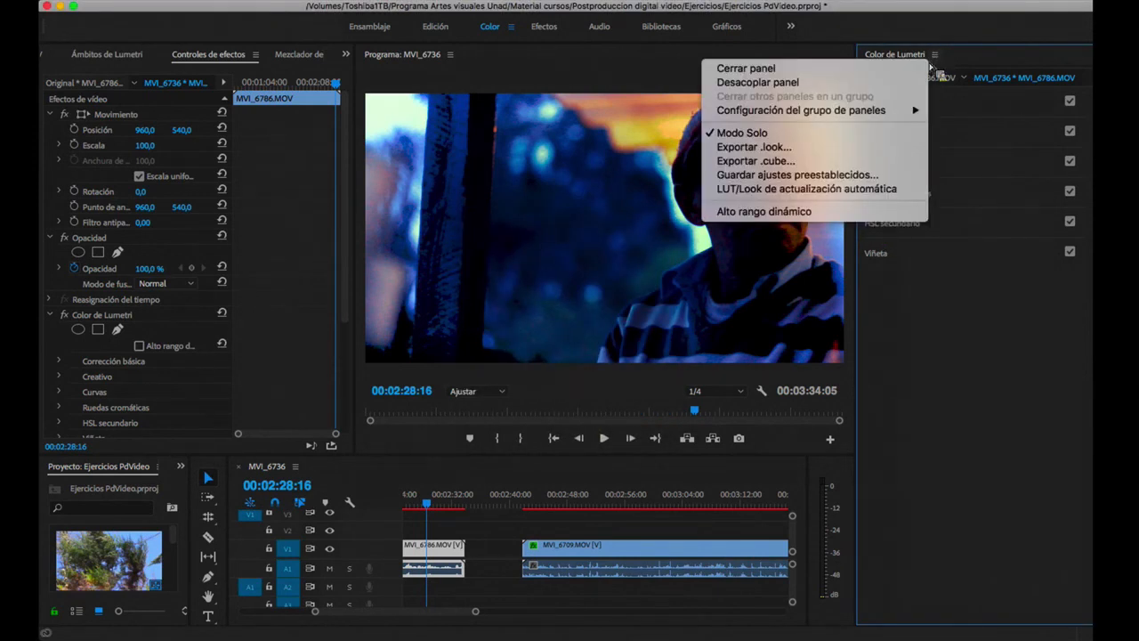
pyautogui.moveTo(899, 110)
pyautogui.click(923, 302)
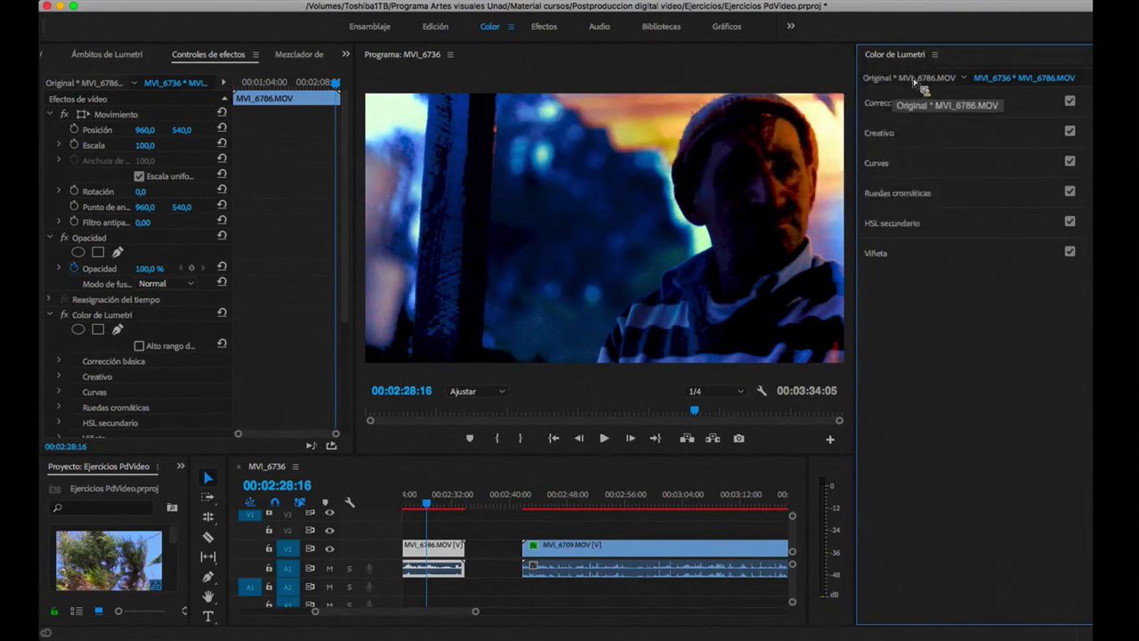
pyautogui.click(893, 133)
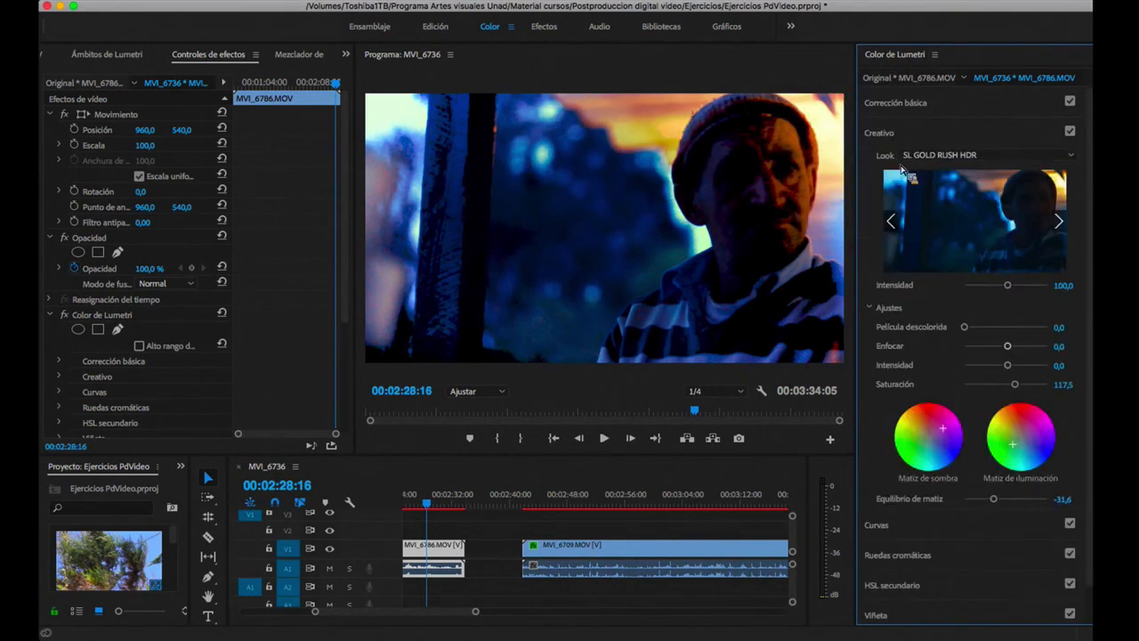
pyautogui.click(943, 156)
pyautogui.scroll(-10, 792, 427)
pyautogui.scroll(5, 792, 438)
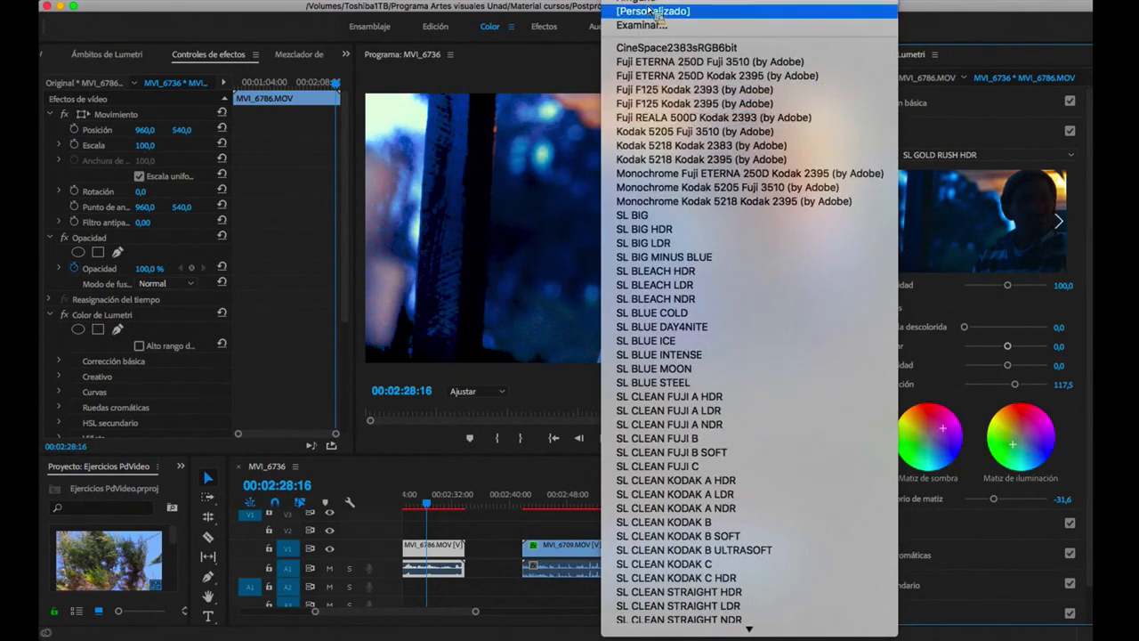
pyautogui.click(1001, 29)
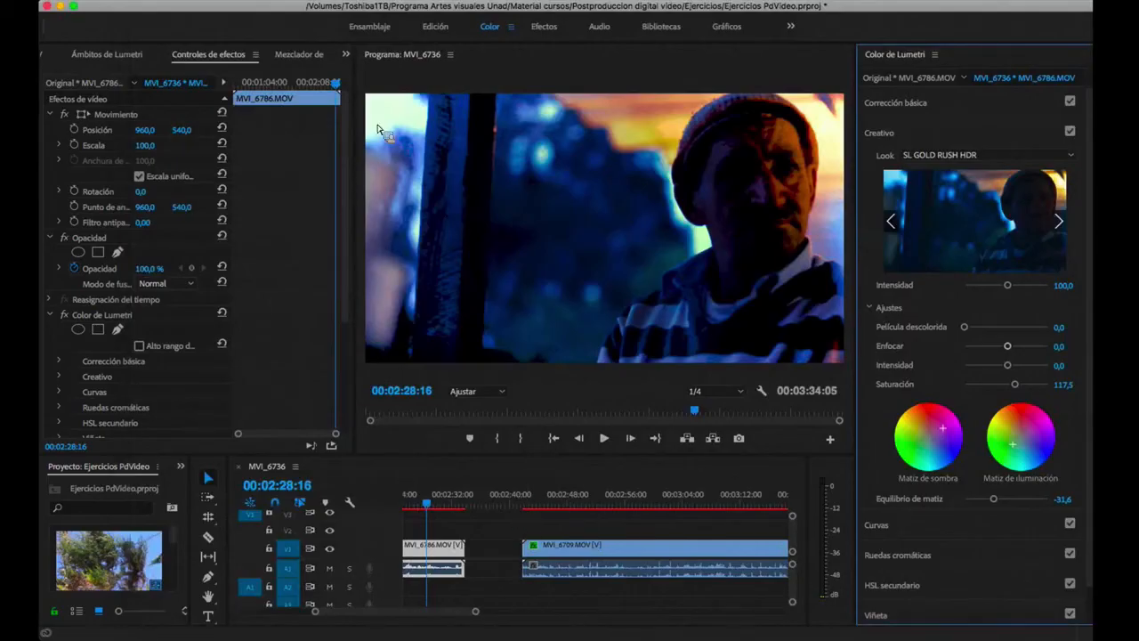
# Step: Switch to the Edición workspace and shift MVI_6736 along V1 so that it ends where MVI_6786 begins
pyautogui.click(435, 26)
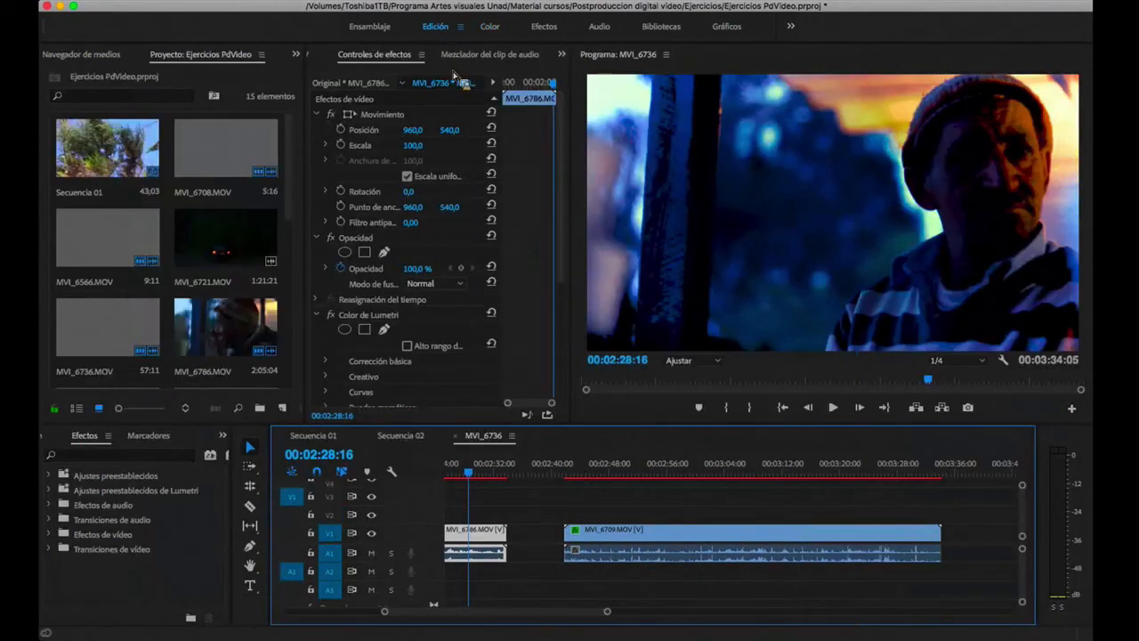
pyautogui.hscroll(-10, 588, 547)
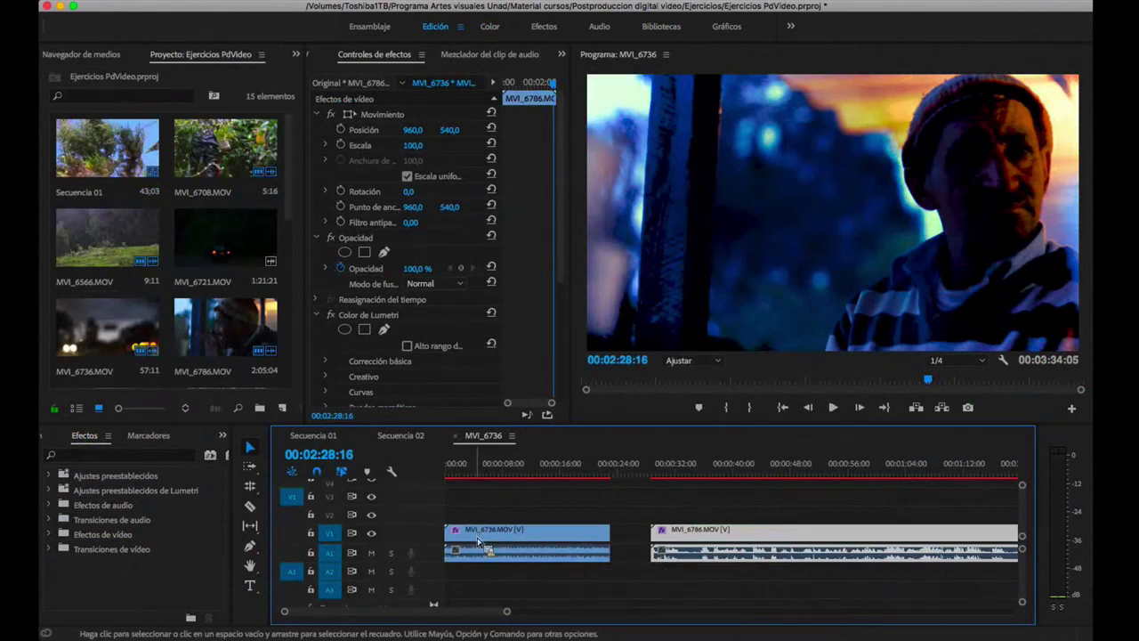
pyautogui.moveTo(476, 538); pyautogui.dragTo(513, 537)
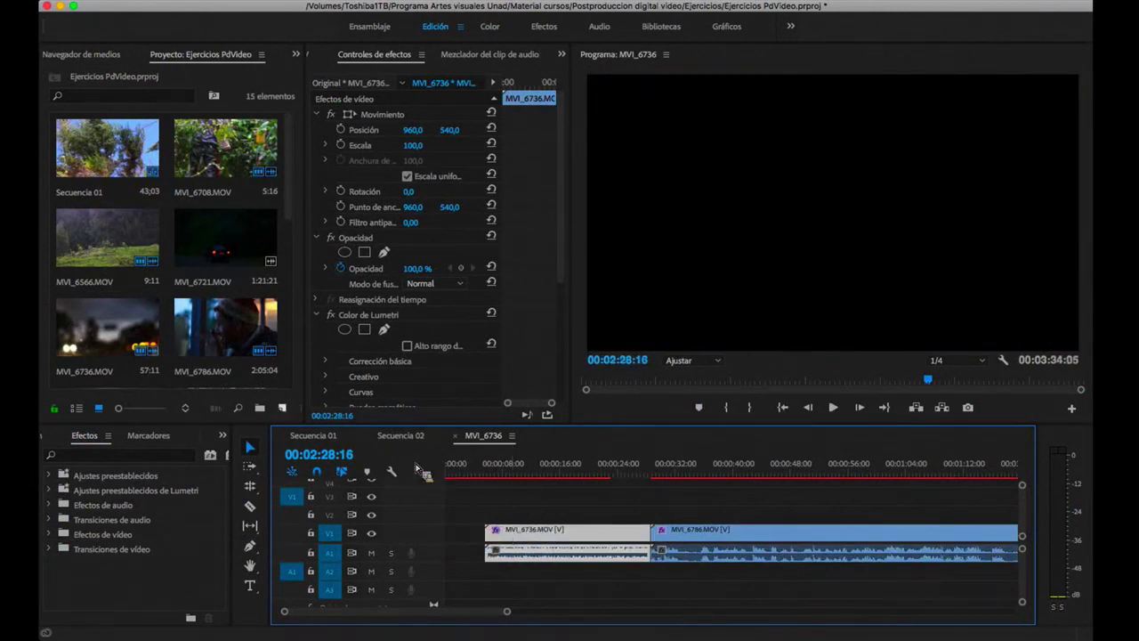
# Step: Look for a way to create a title among the clip commands, new-item options and text tools
pyautogui.click(294, 2)
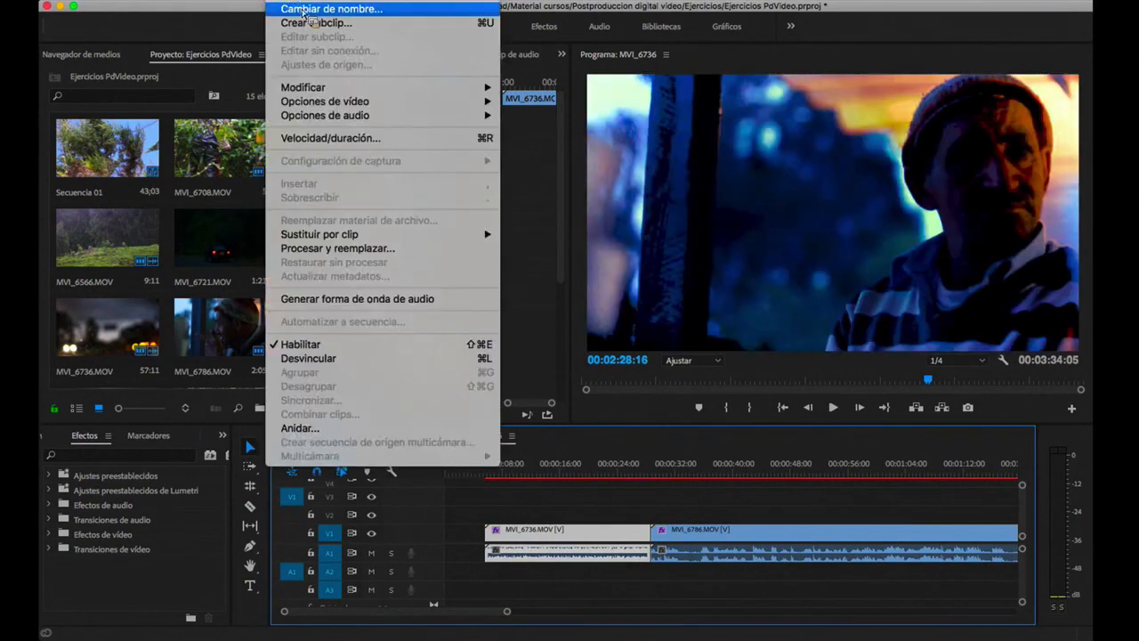
pyautogui.moveTo(214, 8)
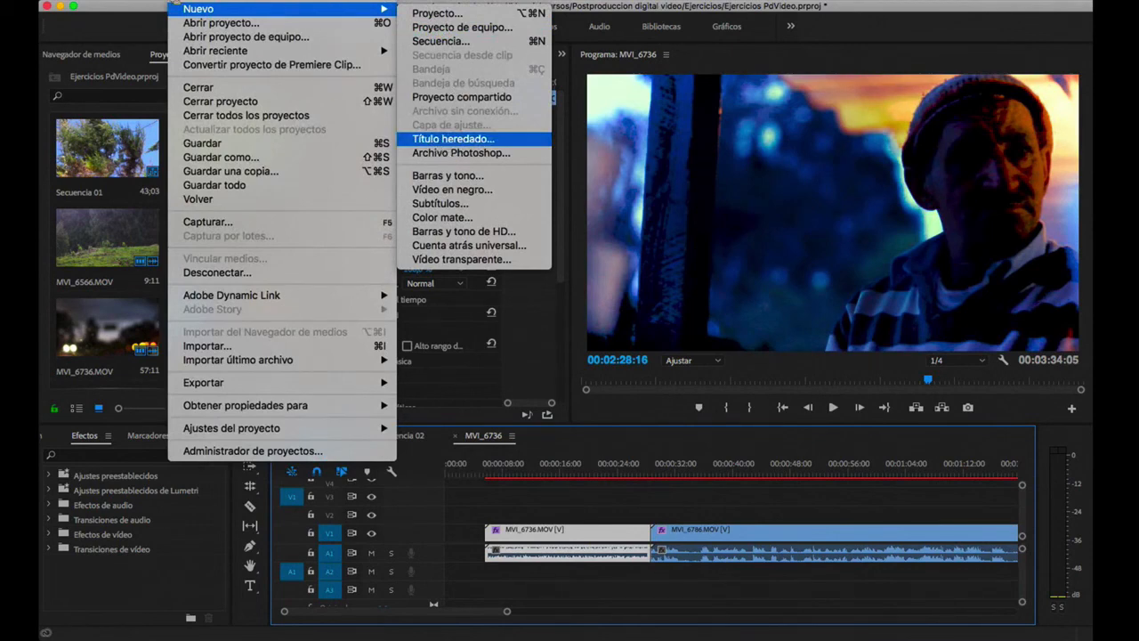
pyautogui.click(197, 2)
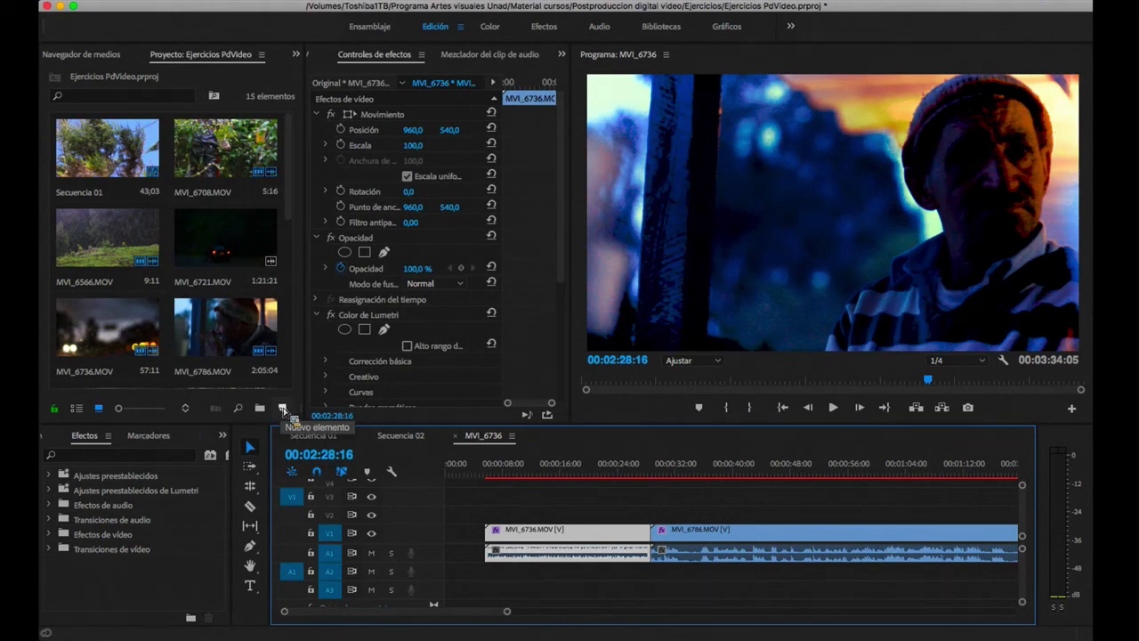
pyautogui.click(283, 409)
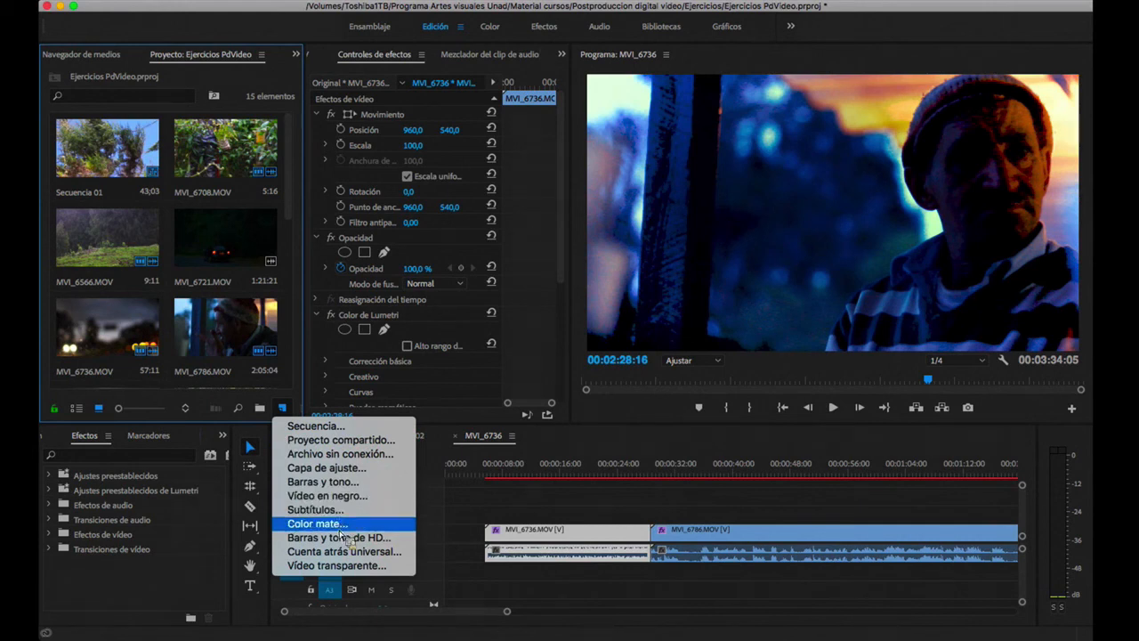
pyautogui.click(269, 563)
pyautogui.click(257, 590)
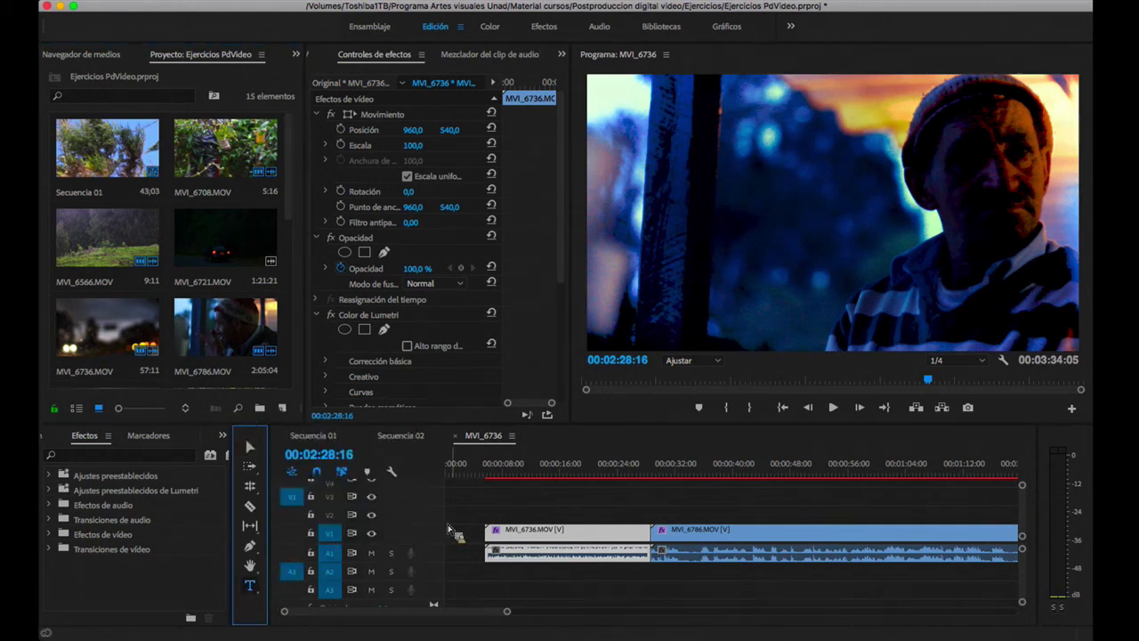
pyautogui.click(255, 591)
pyautogui.click(256, 592)
# Step: Create a legacy title (Título heredado) named Creditos
pyautogui.click(211, 4)
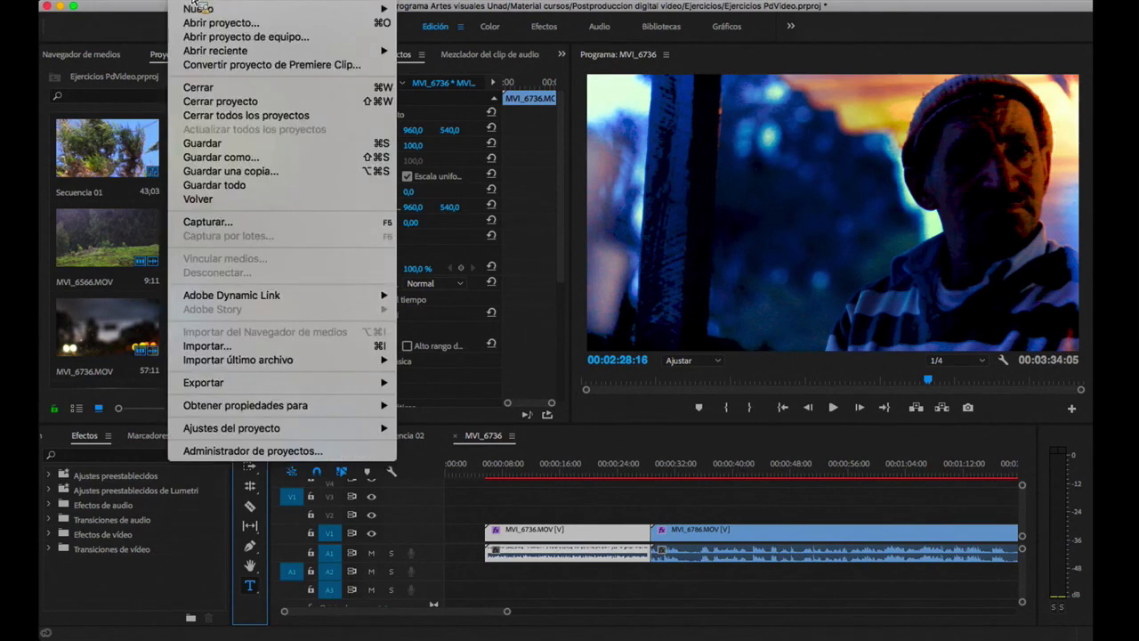
pyautogui.moveTo(201, 12)
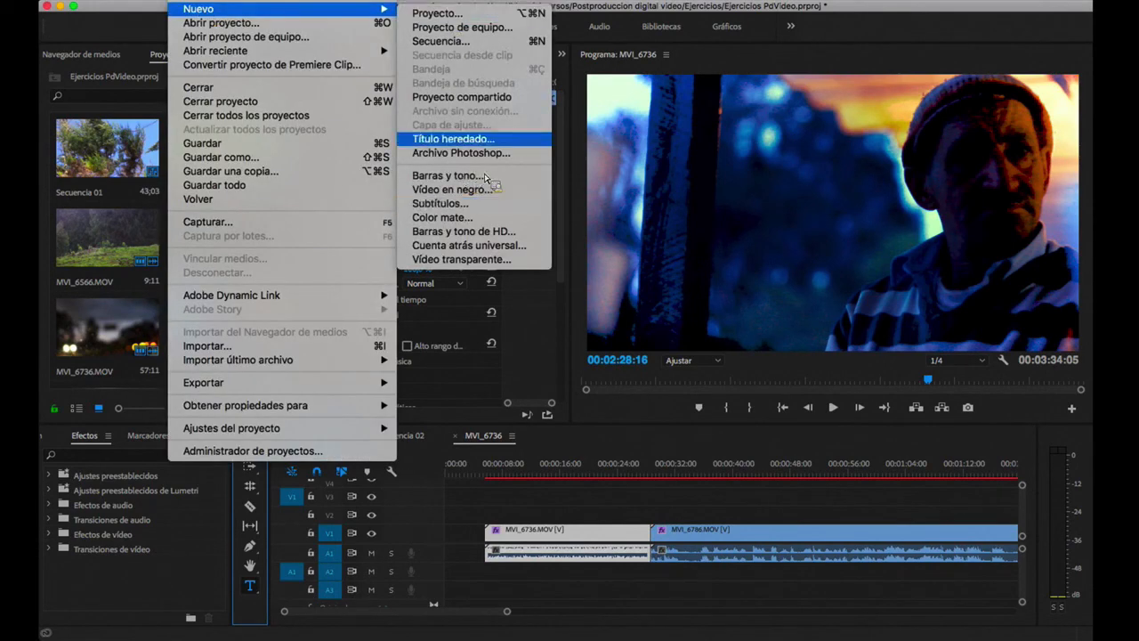
pyautogui.click(466, 142)
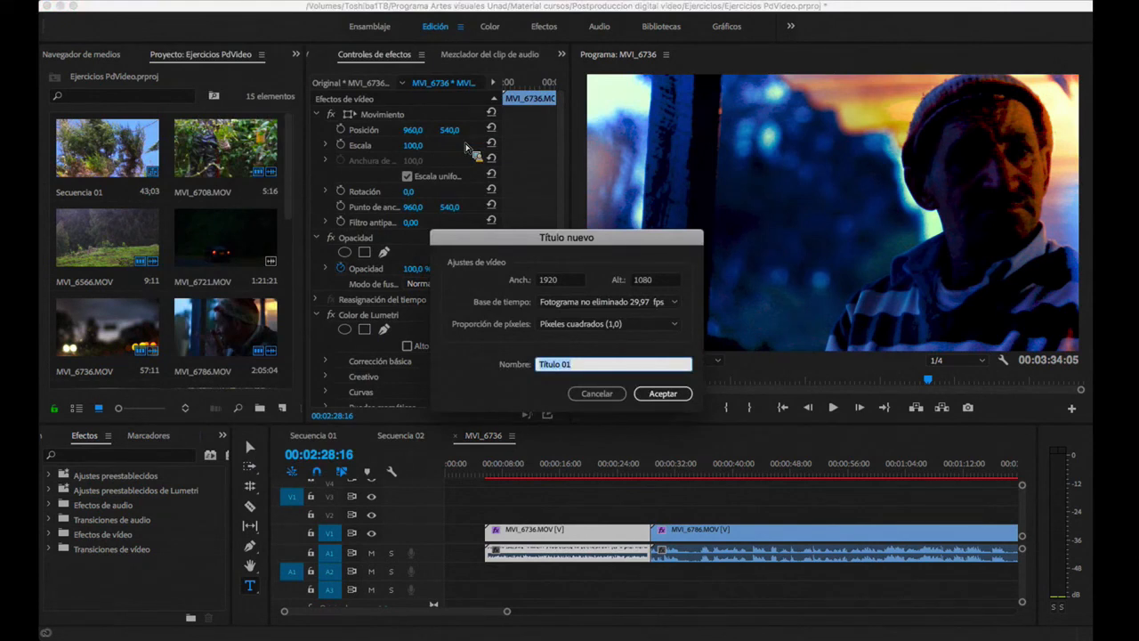
pyautogui.write('Cre')
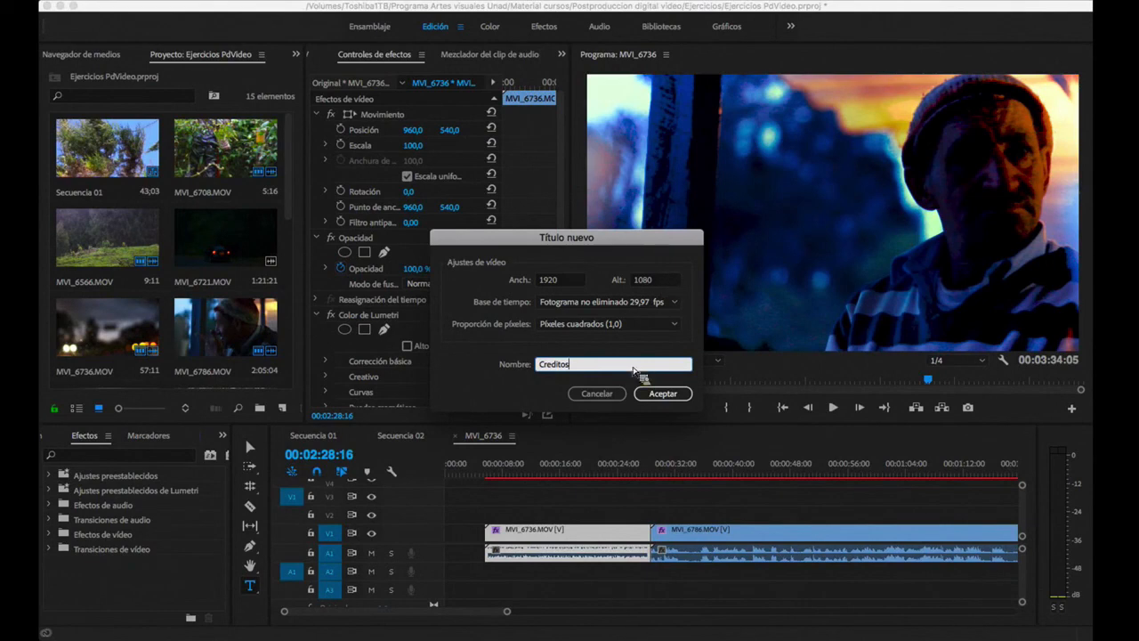
pyautogui.write('ditos')
pyautogui.click(663, 393)
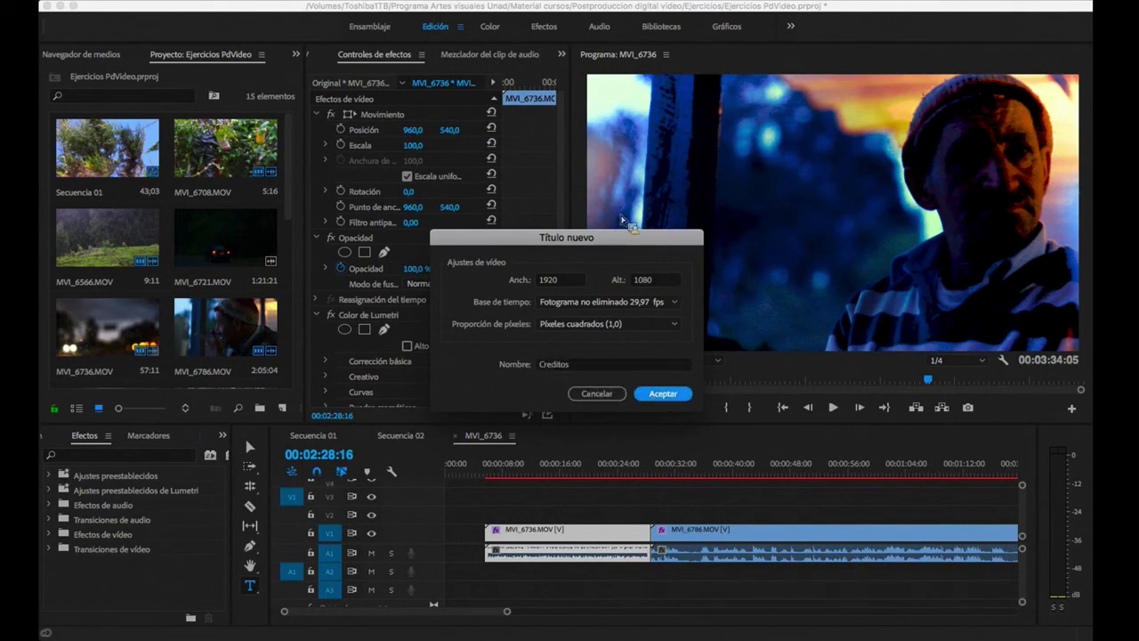
pyautogui.press('Return')
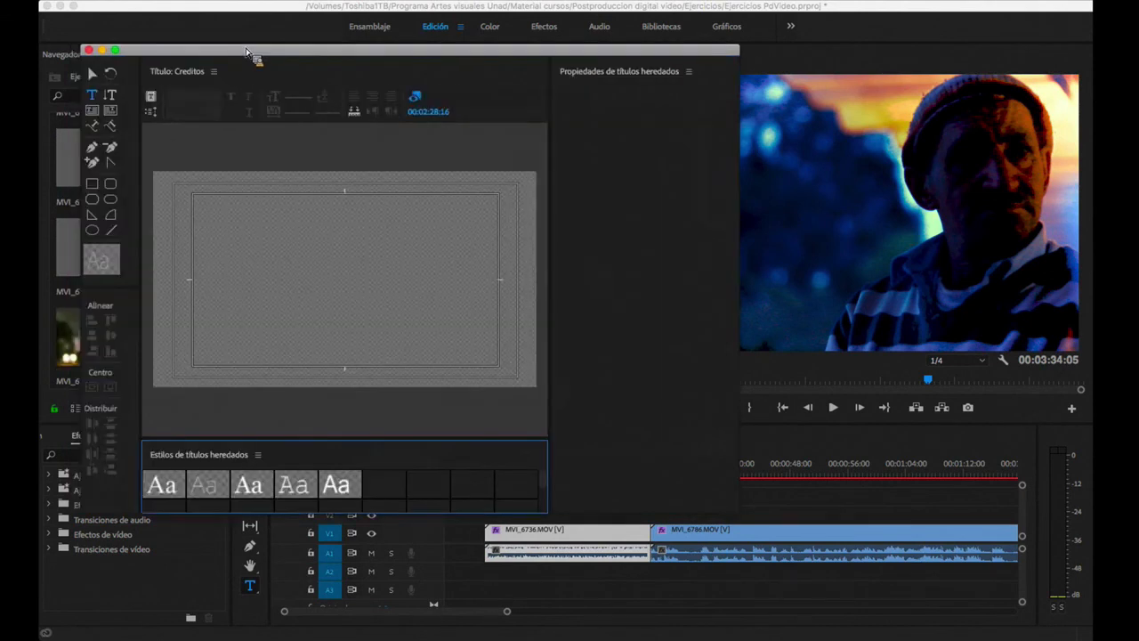
# Step: Add the man's name to the title with tracking 30,0, and place the text box at about X 716, Y 958
pyautogui.moveTo(247, 51); pyautogui.dragTo(477, 69)
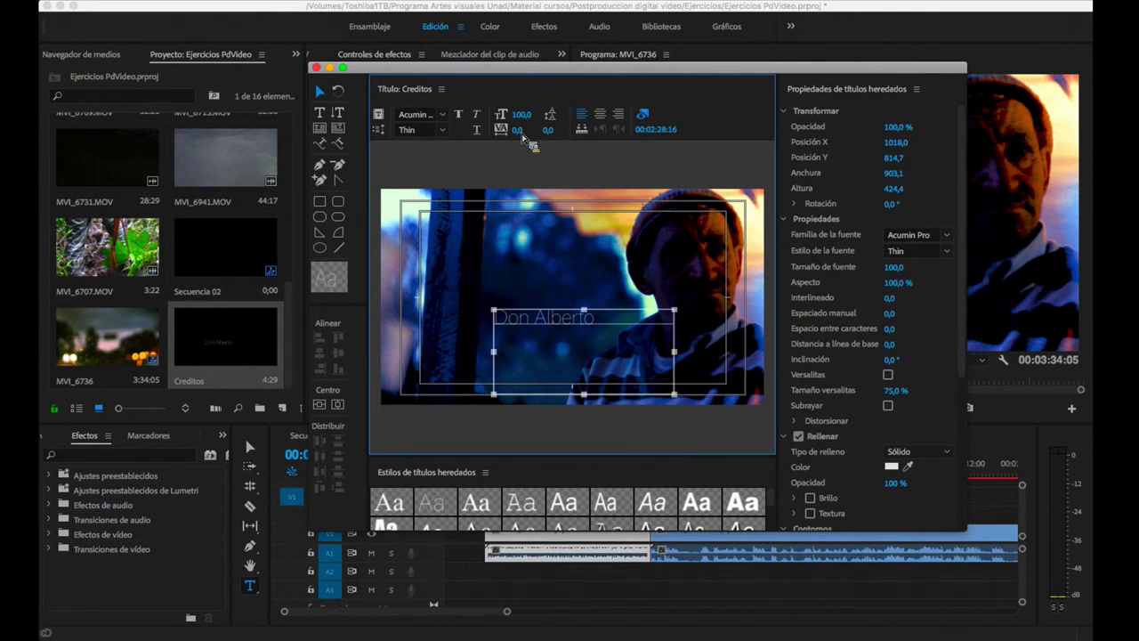
pyautogui.moveTo(521, 134); pyautogui.dragTo(520, 131)
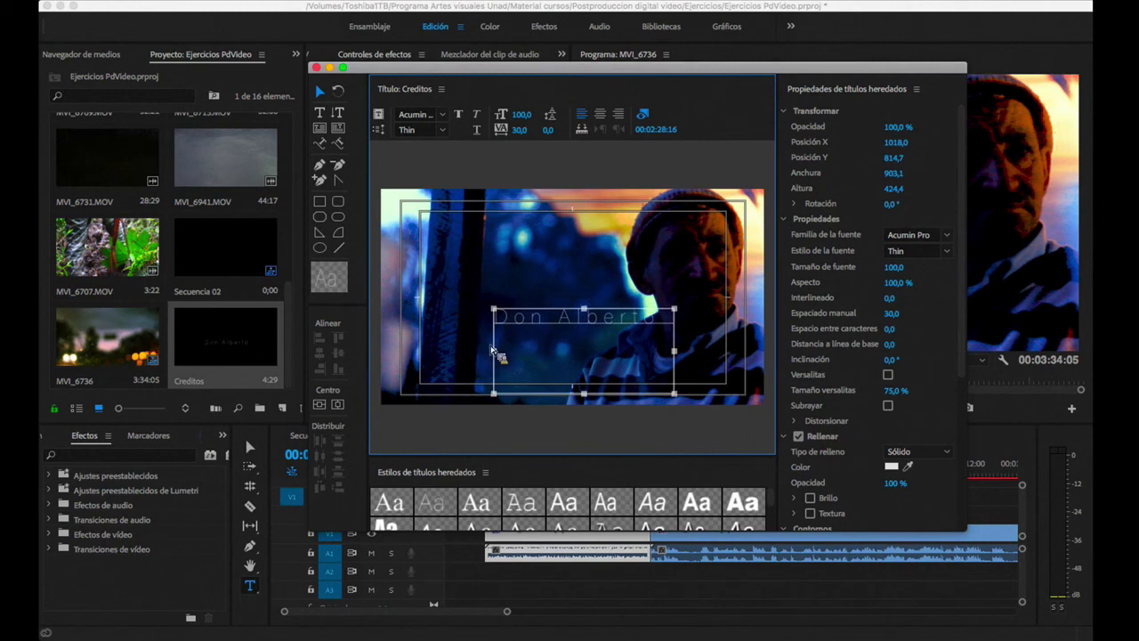
pyautogui.moveTo(491, 347); pyautogui.dragTo(430, 376)
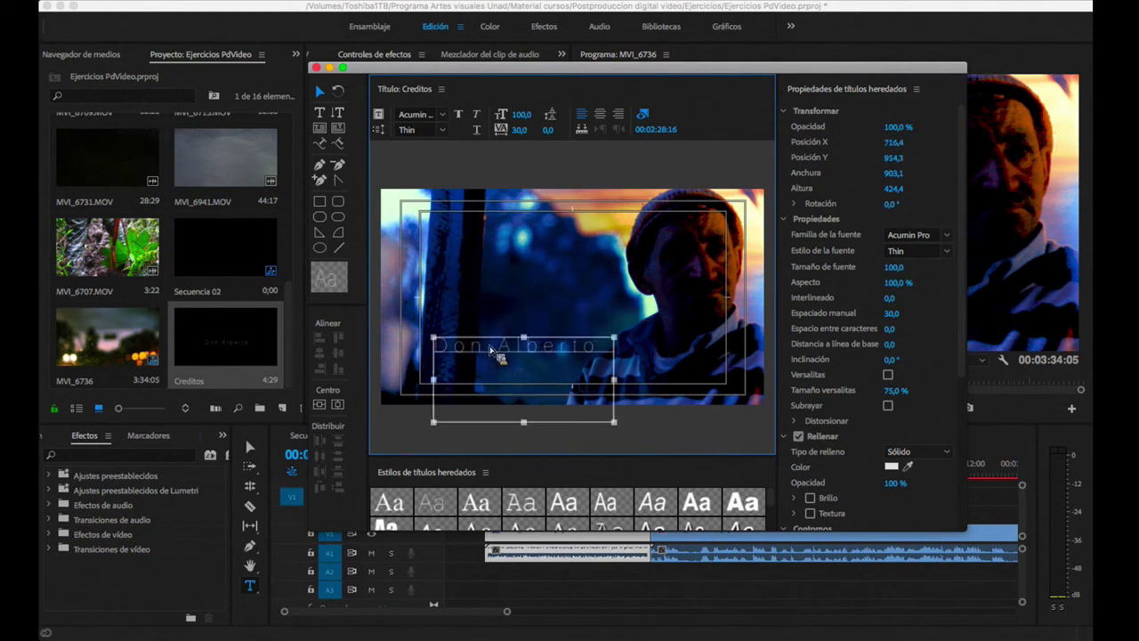
# Step: Try sampling the title text's fill colour from the video frame, keeping the fill type Sólido
pyautogui.click(908, 468)
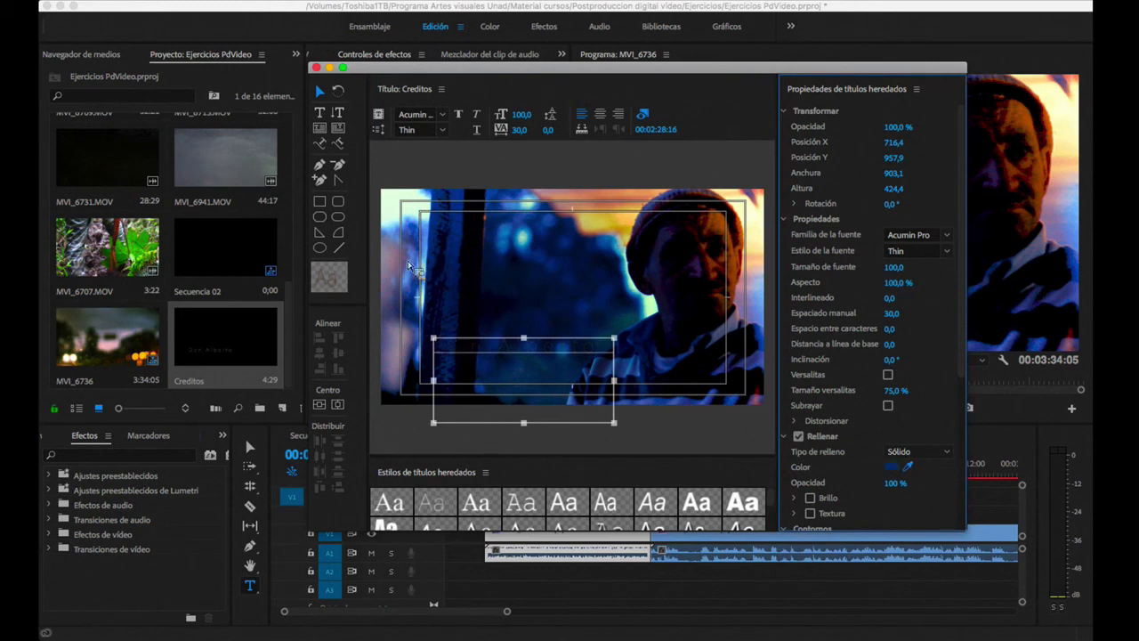
pyautogui.click(896, 470)
pyautogui.click(910, 458)
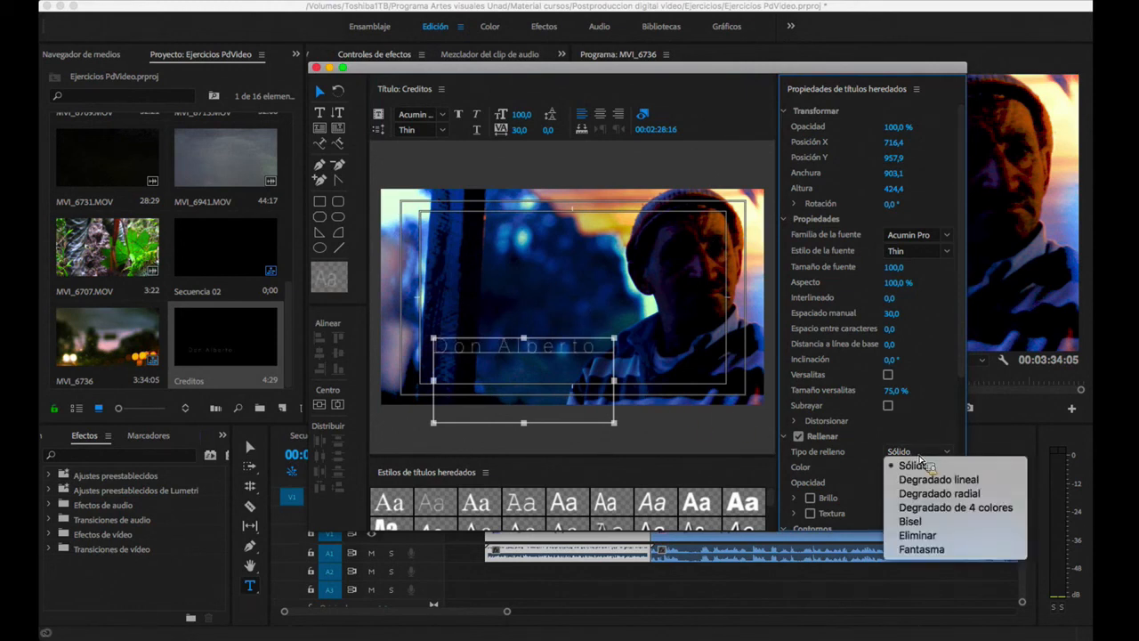
pyautogui.click(927, 463)
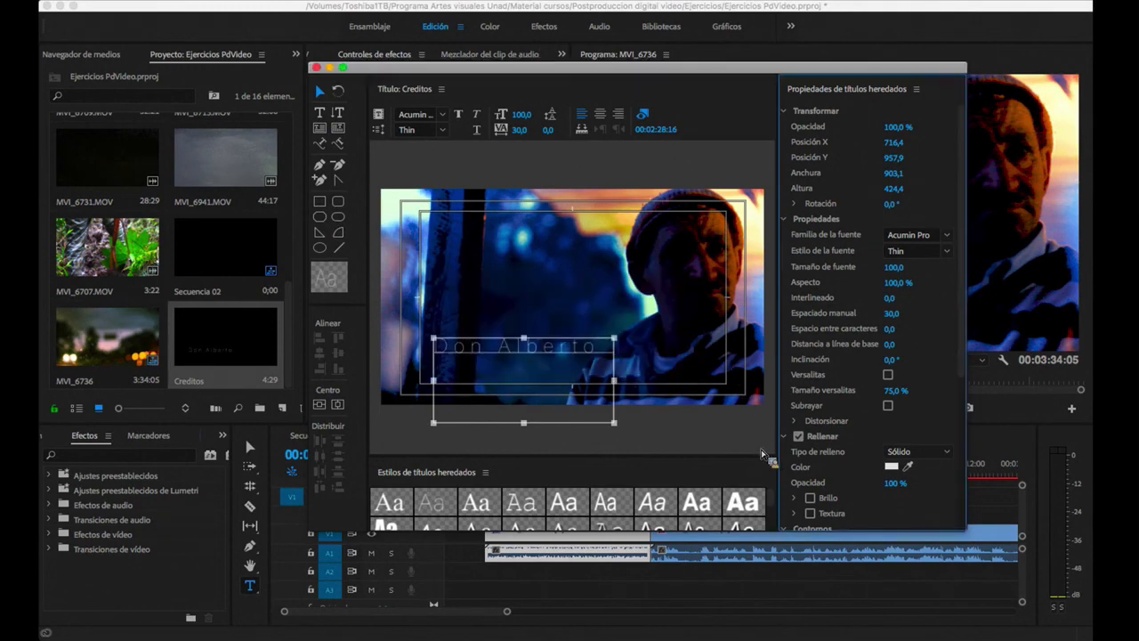
# Step: Enlarge the title styles area to show more styles, and close the title editor
pyautogui.click(772, 484)
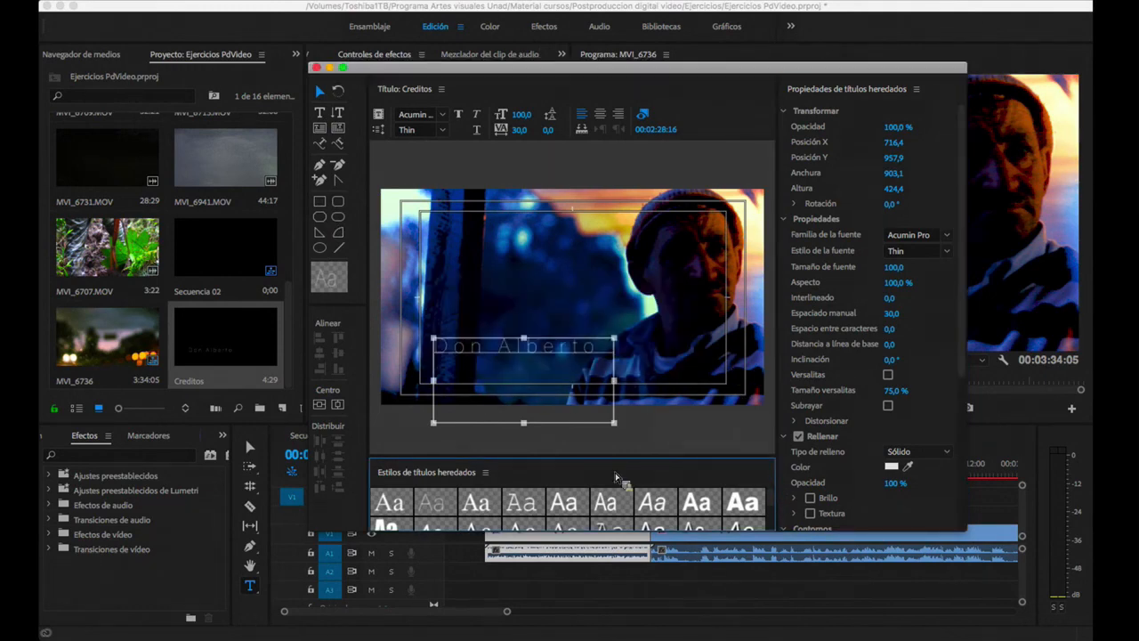
pyautogui.moveTo(502, 456); pyautogui.dragTo(500, 394)
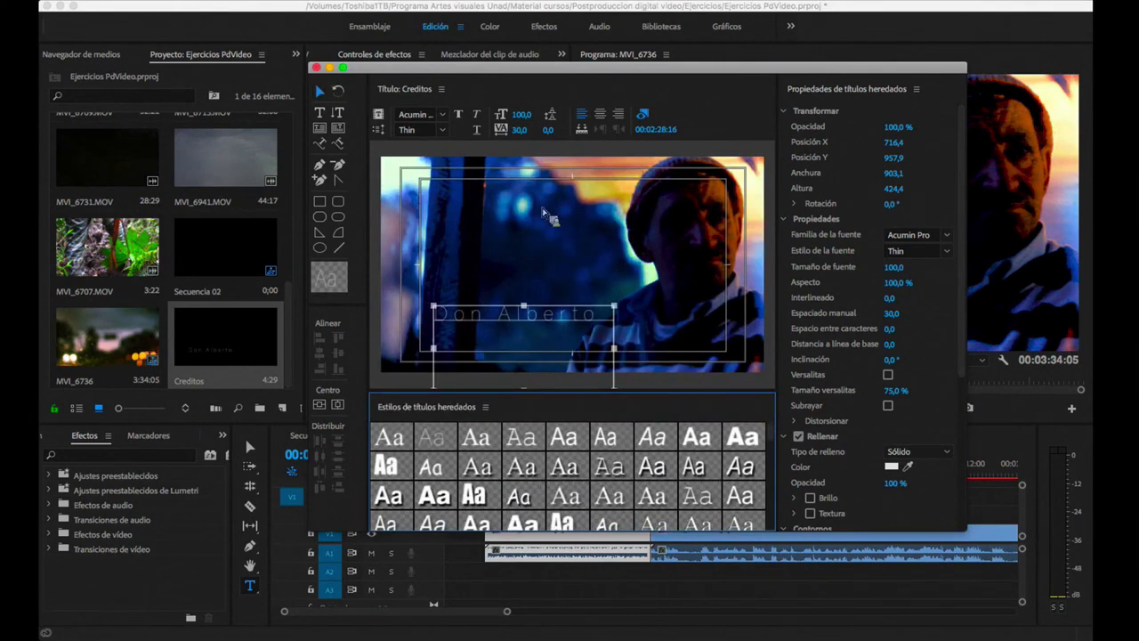
pyautogui.click(777, 356)
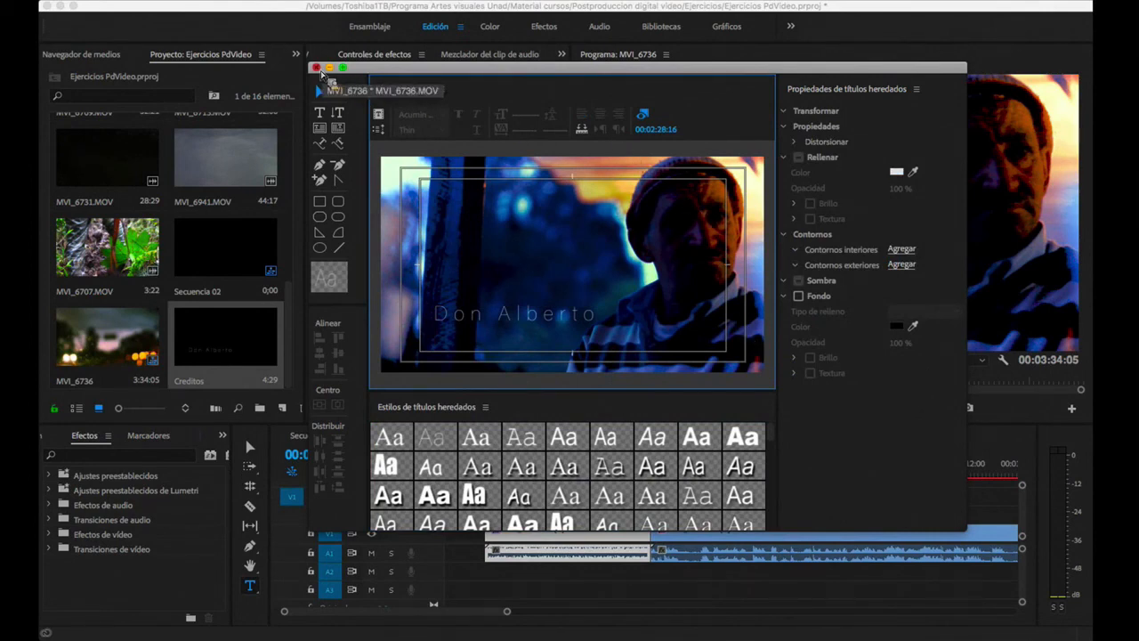
pyautogui.click(316, 68)
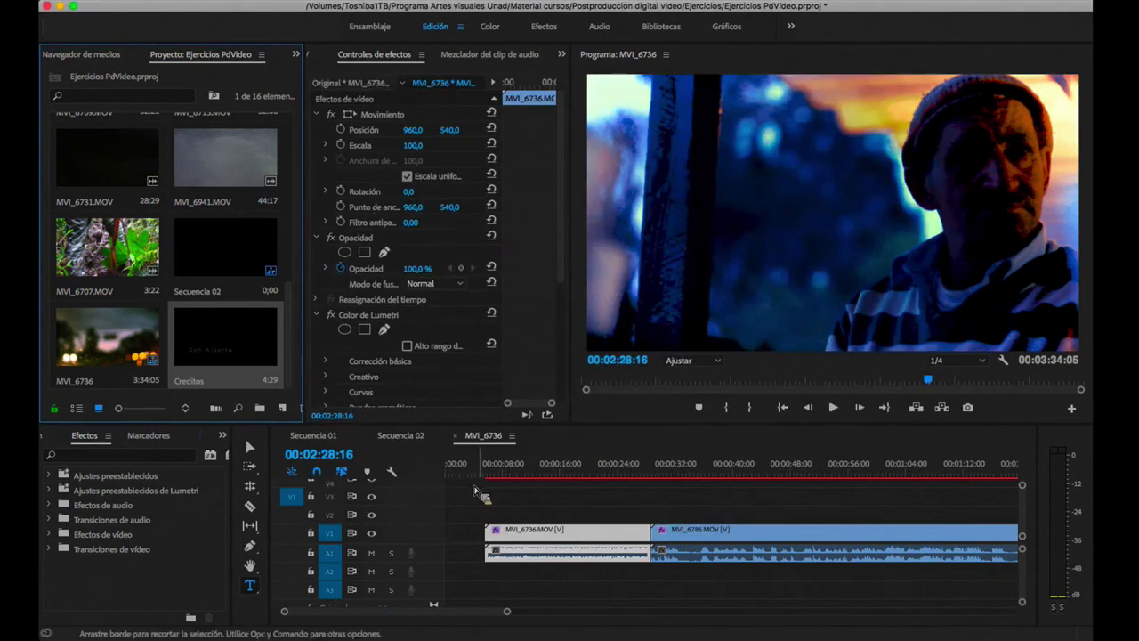
# Step: Place the Creditos title on track V2 above the start of MVI_6786.MOV and extend its end to make it about 10 seconds long
pyautogui.moveTo(458, 466); pyautogui.dragTo(447, 468)
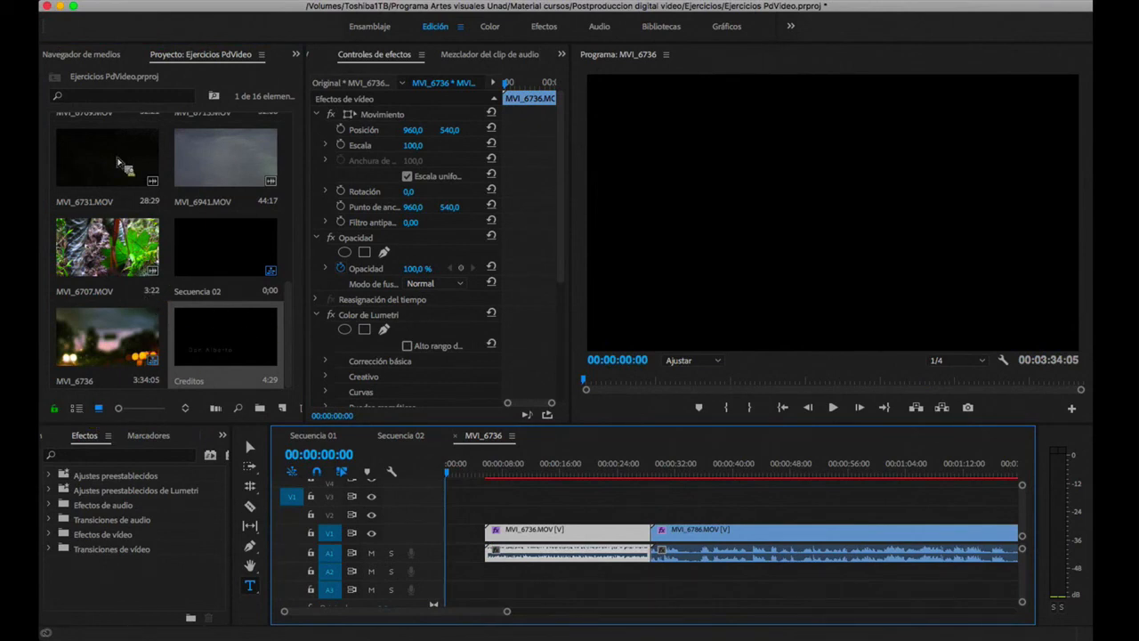
pyautogui.moveTo(225, 346); pyautogui.dragTo(672, 516)
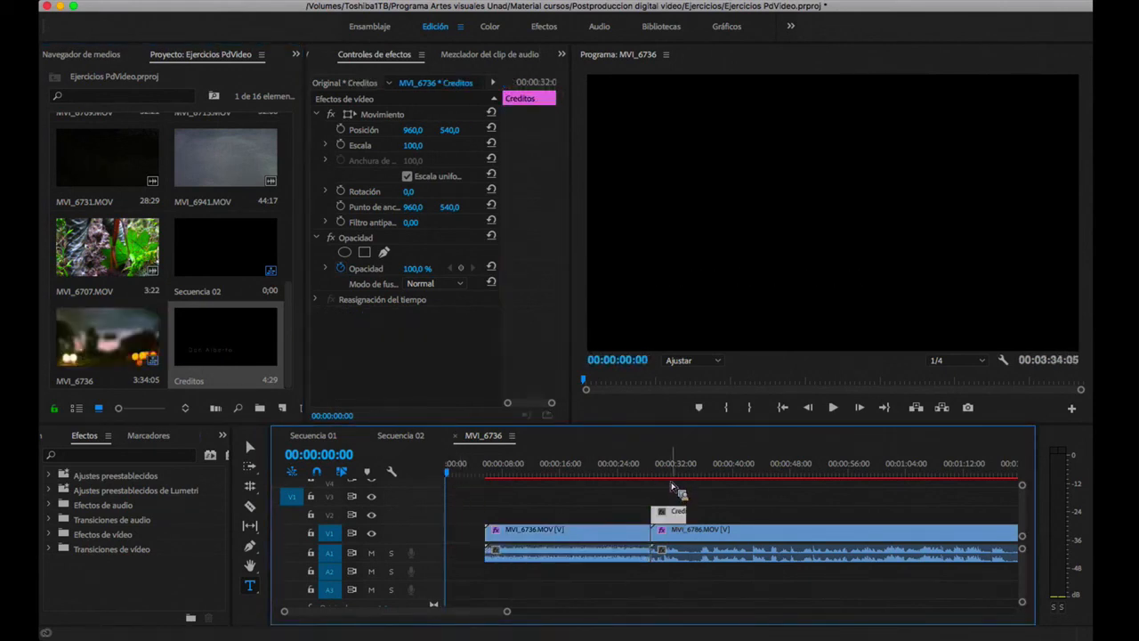
pyautogui.click(670, 471)
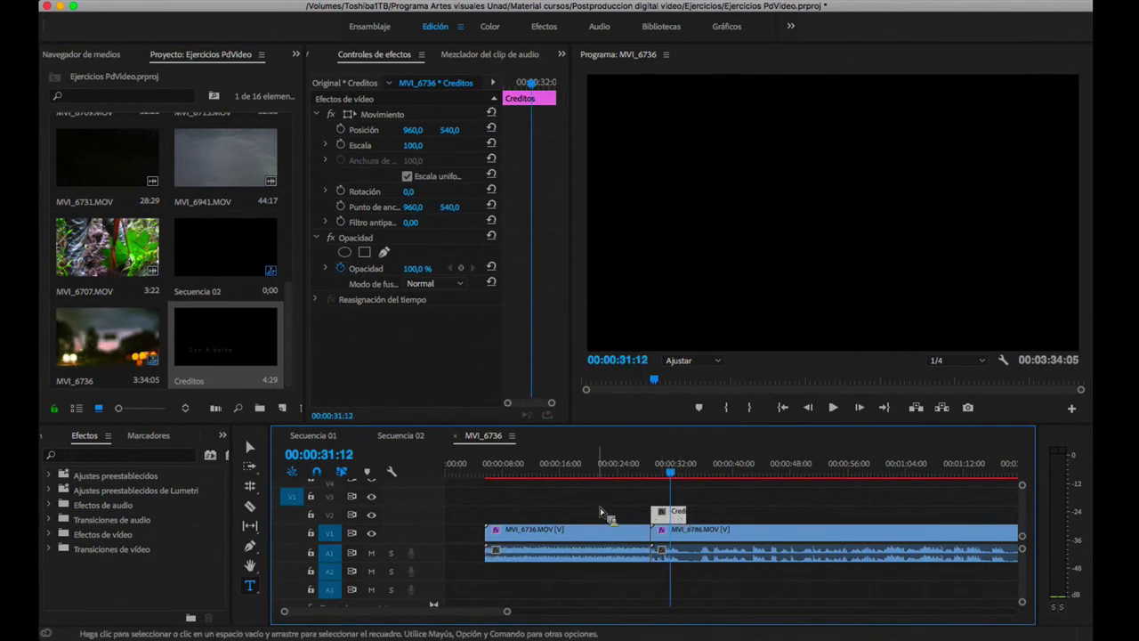
pyautogui.hscroll(3, 600, 515)
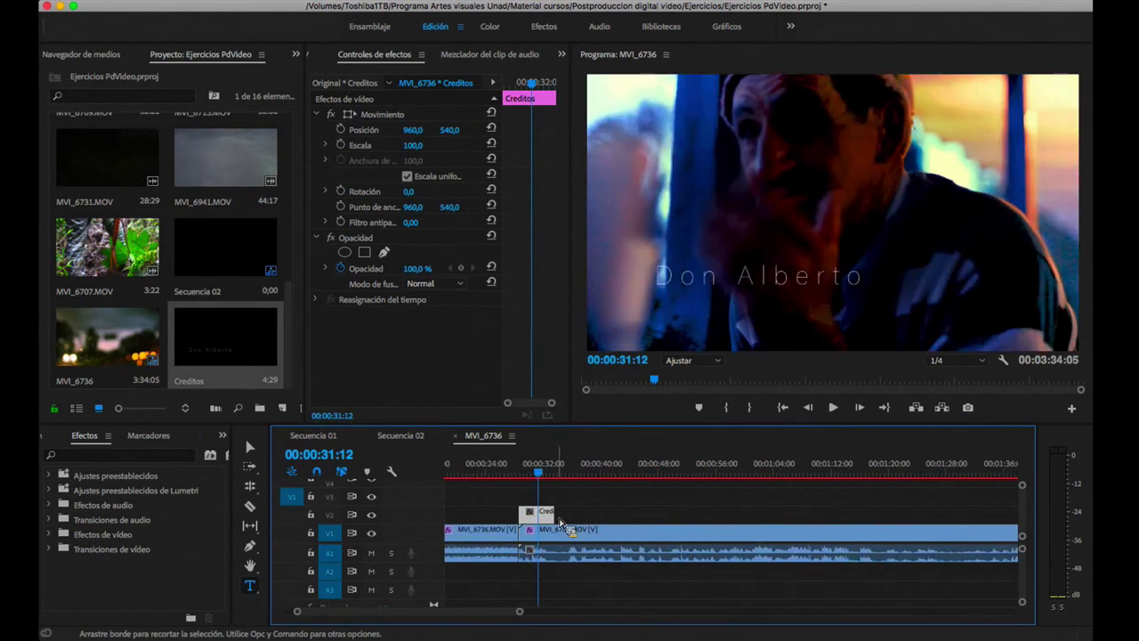
pyautogui.moveTo(560, 523); pyautogui.dragTo(591, 523)
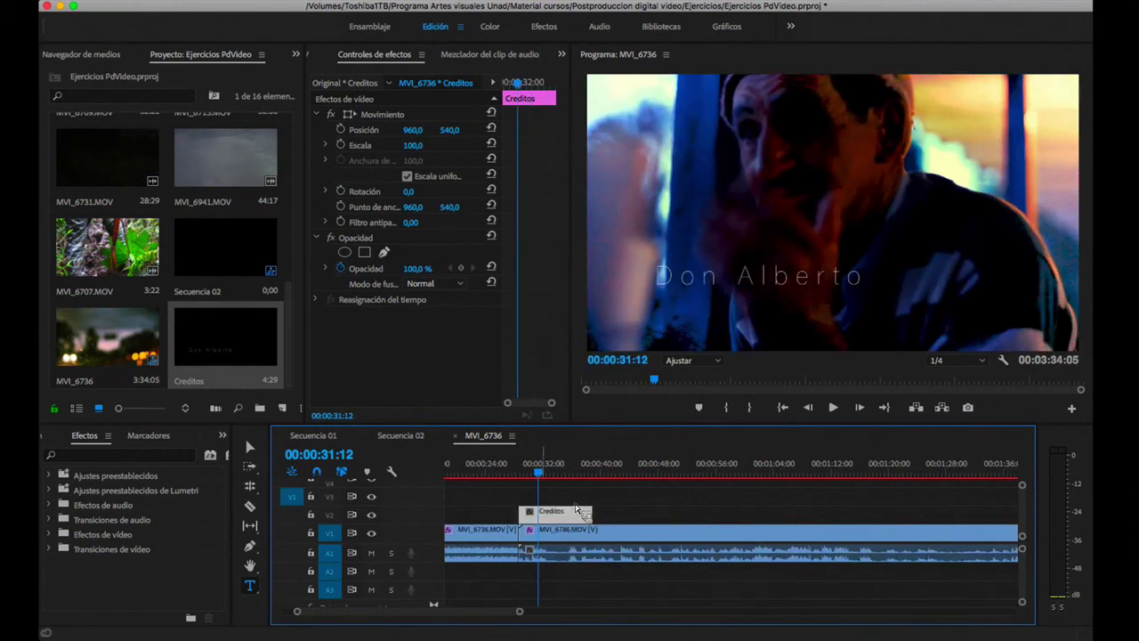
# Step: Play the sequence from the start of the Creditos clip at 00:00:28:14 to review the title over the video, and replay it
pyautogui.moveTo(540, 473); pyautogui.dragTo(522, 473)
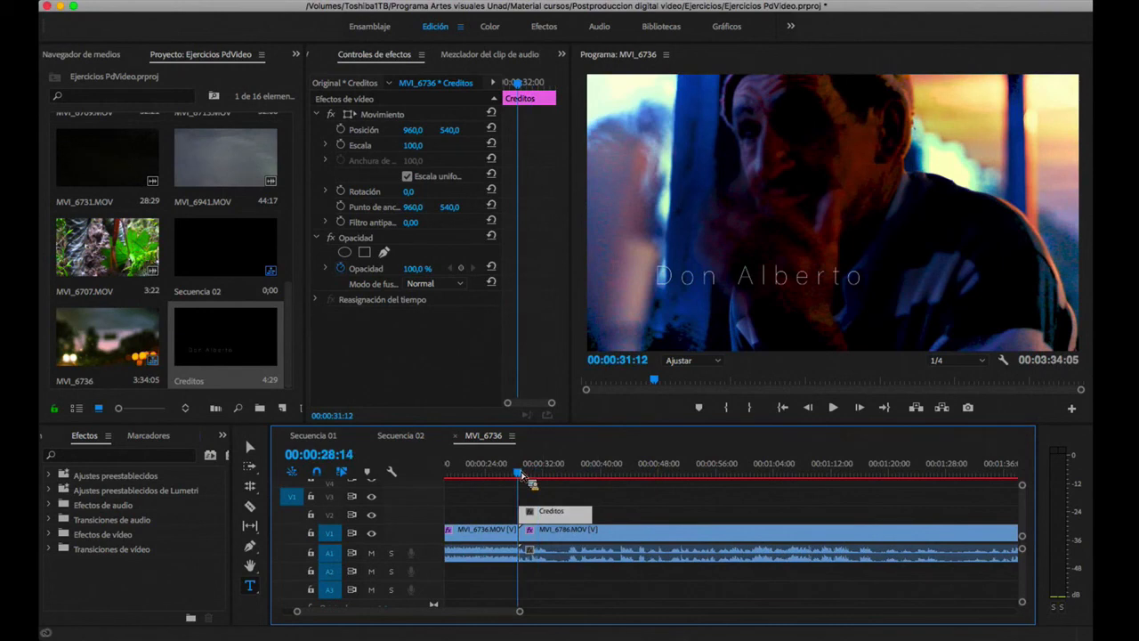
pyautogui.press('space')
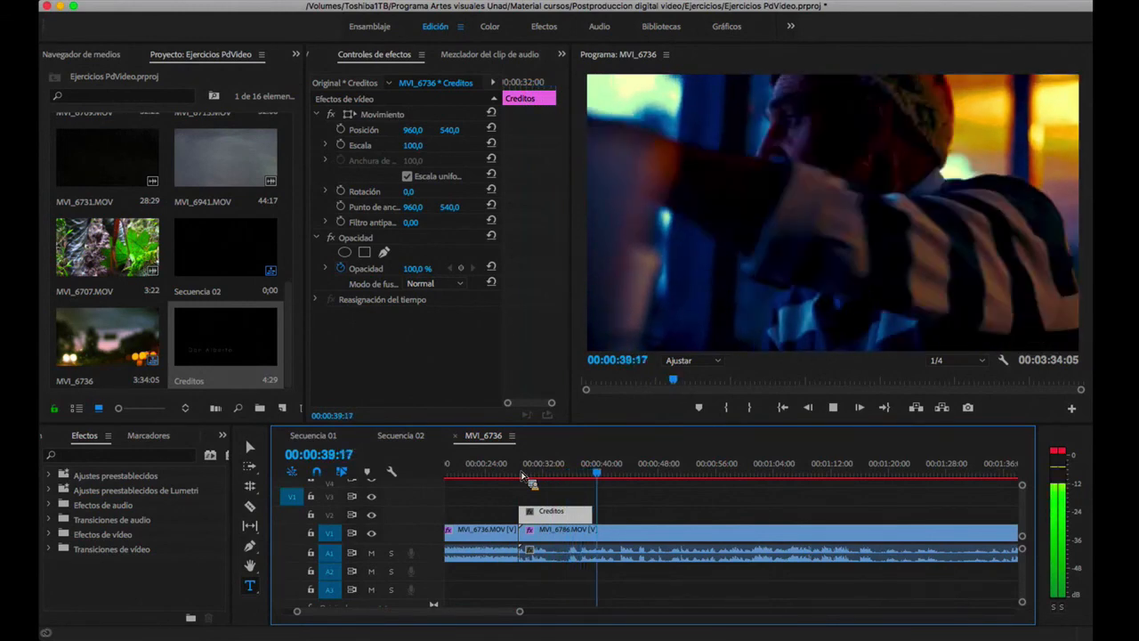
pyautogui.click(523, 477)
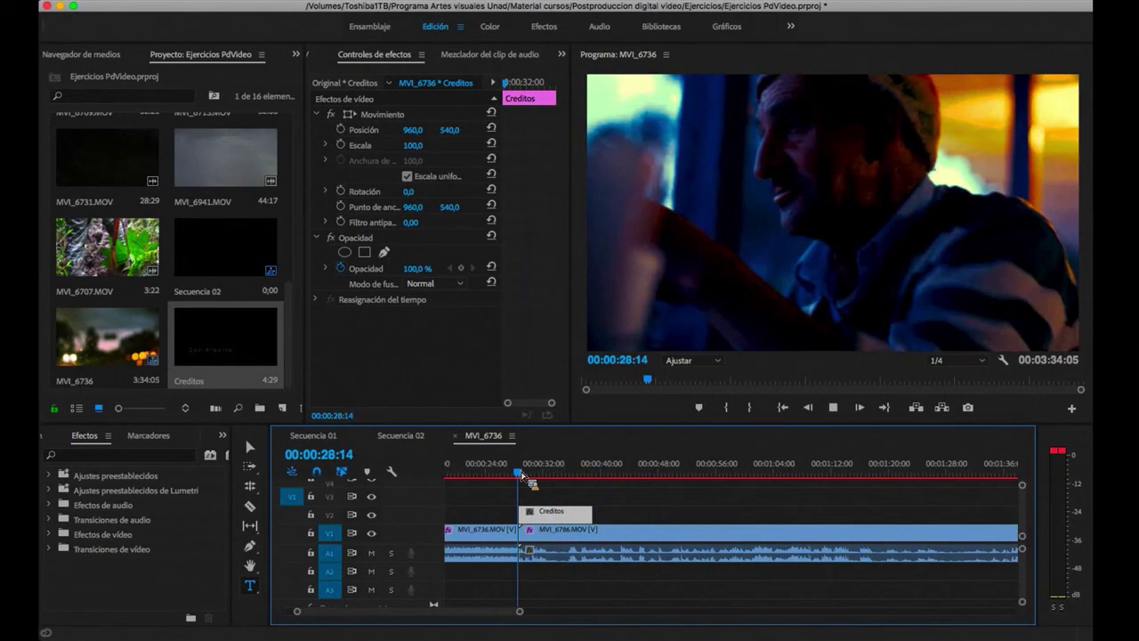
pyautogui.press('space')
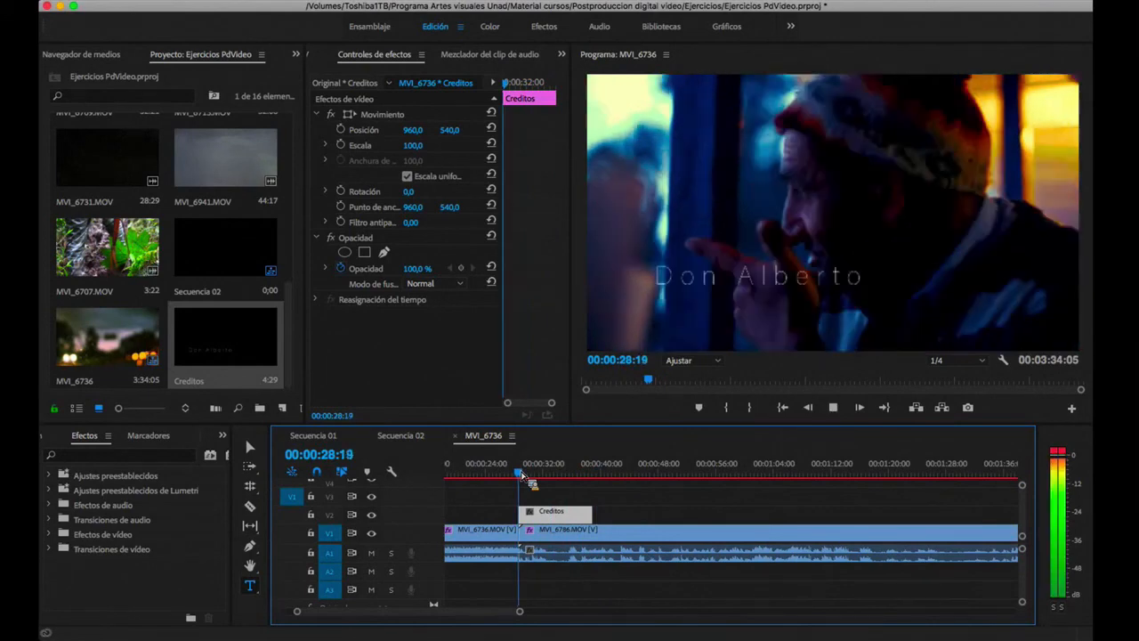